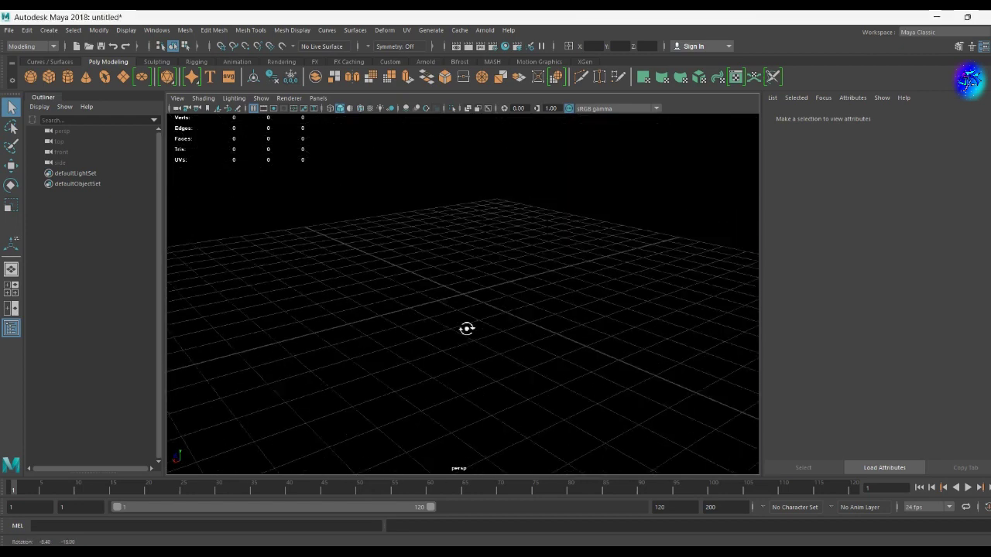
- Add a polygon cube to the empty scene
alt+drag(454, 327, 411, 327)
mouse_move(408, 285)
alt+mouse_down()
mouse_move(463, 354)
mouse_move(451, 393)
alt+mouse_up()
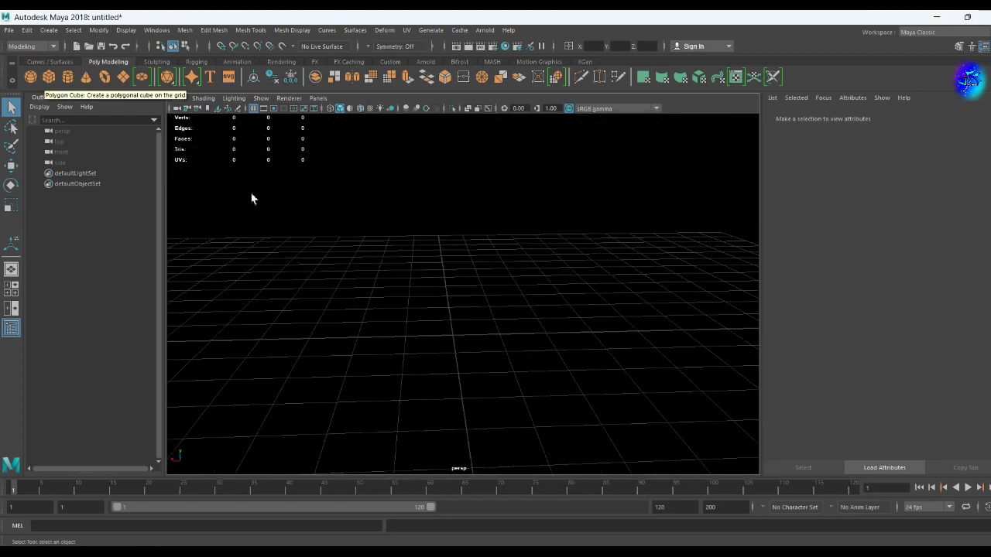
click(49, 78)
mouse_move(503, 355)
alt+mouse_down()
mouse_move(472, 348)
mouse_move(469, 356)
alt+mouse_up()
- In front view, move the cube about 2 units right along X, then return to perspective
key(space)
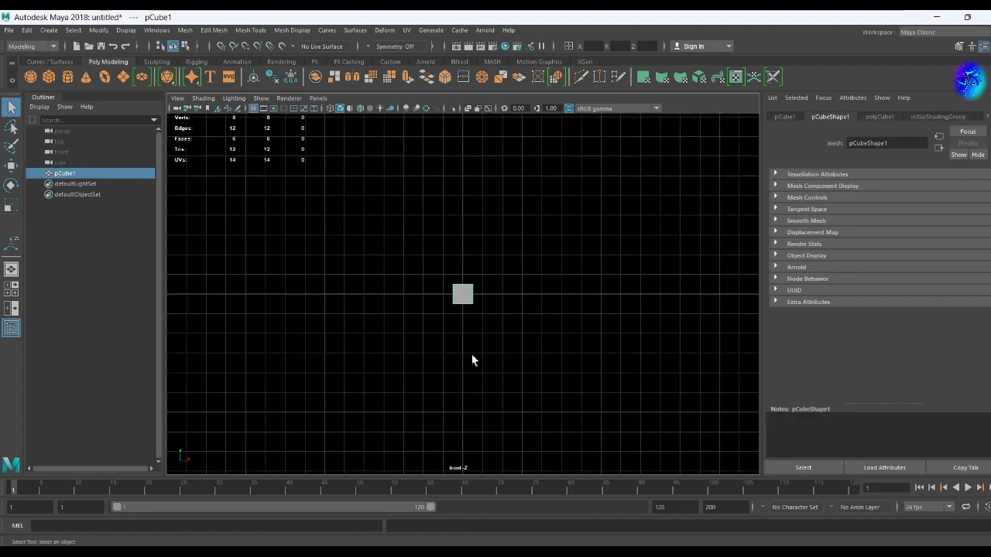
key(space)
scroll(470, 312, up, 3)
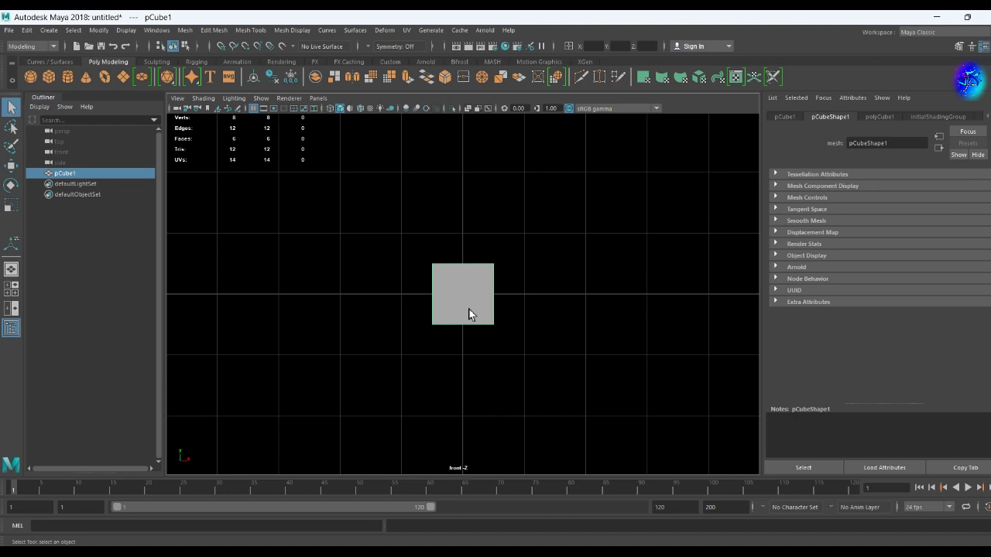
scroll(473, 308, down, 4)
key(w)
drag(473, 307, 564, 302)
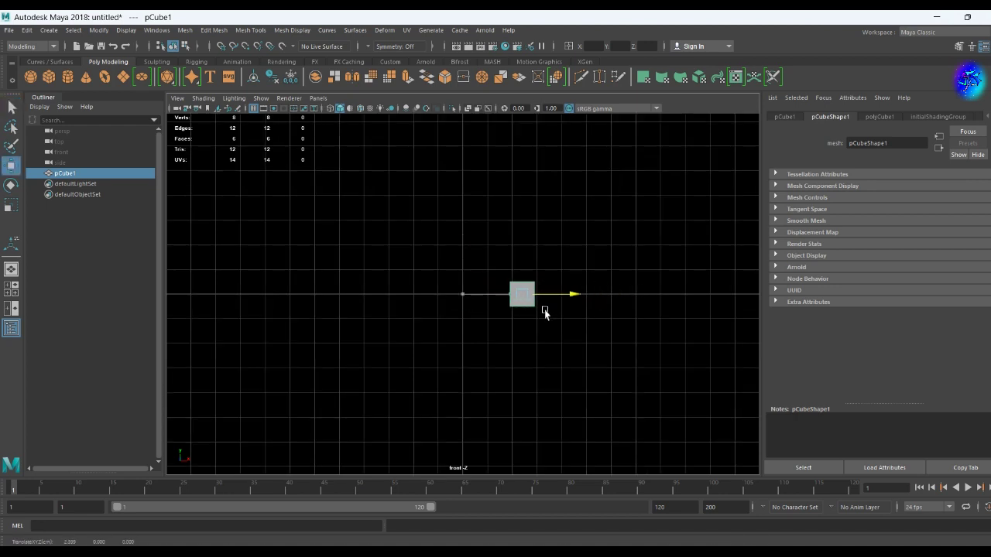
scroll(554, 316, up, 1)
scroll(554, 316, up, 2)
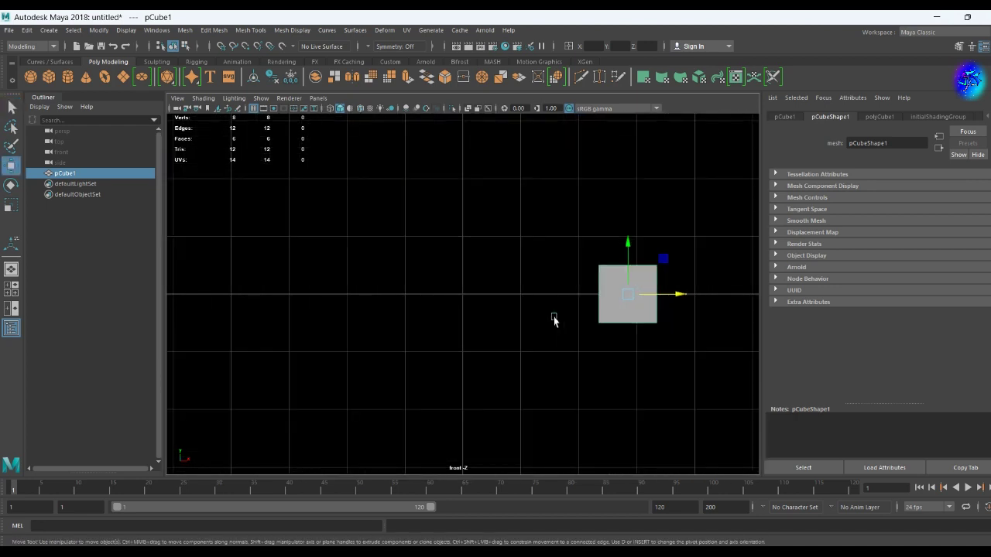
key(space)
drag(480, 275, 362, 343)
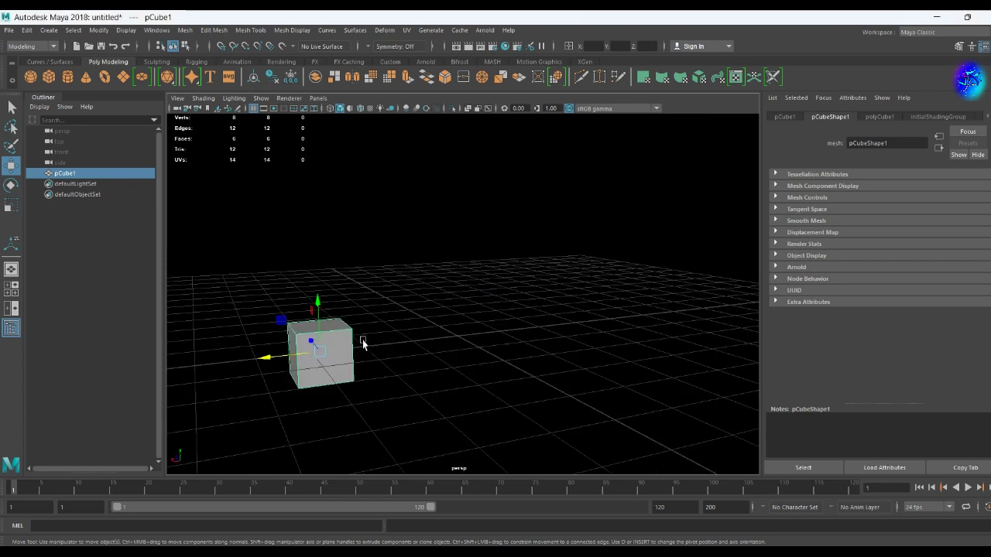
right_drag(362, 343, 361, 314)
- Select only the cube's top-right edge in front view
click(320, 328)
key(space)
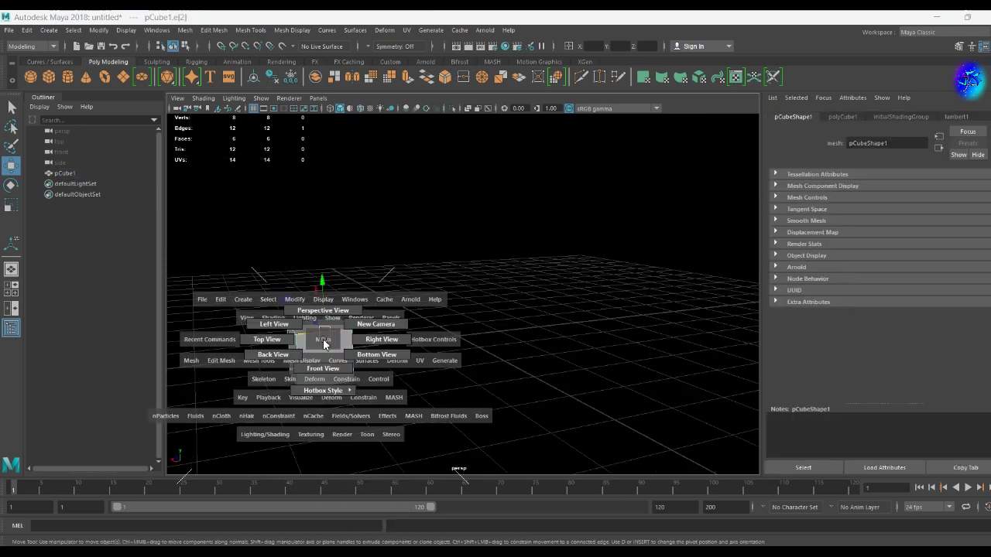
drag(324, 343, 319, 373)
key(space)
mouse_move(469, 325)
mouse_down()
mouse_move(465, 313)
mouse_move(376, 343)
mouse_move(427, 332)
mouse_move(426, 364)
mouse_up()
key(space)
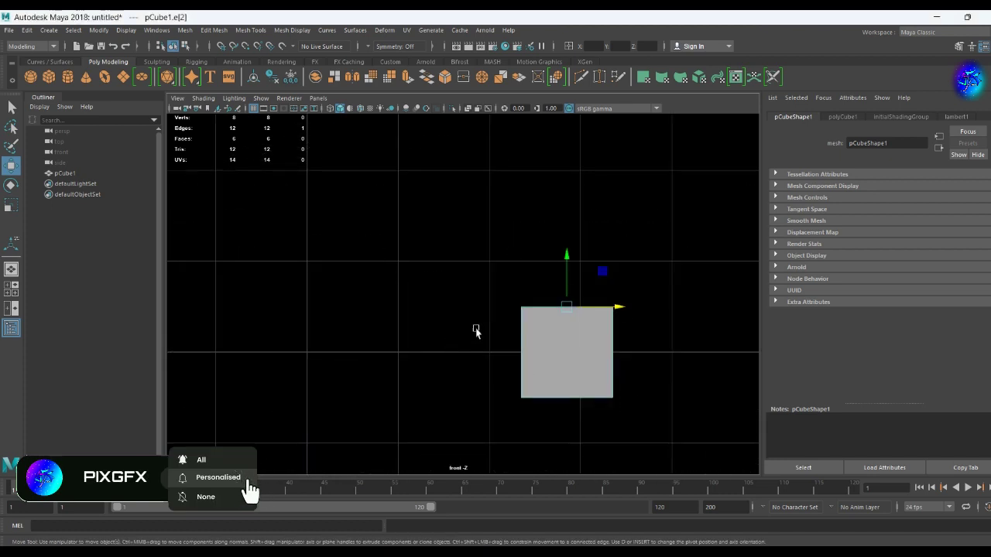
drag(627, 313, 567, 320)
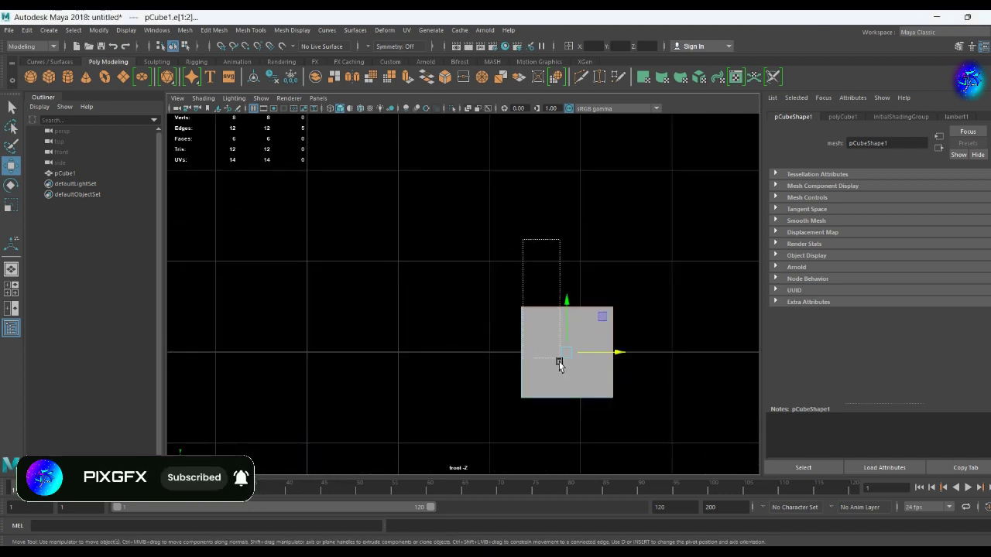
drag(658, 372, 657, 369)
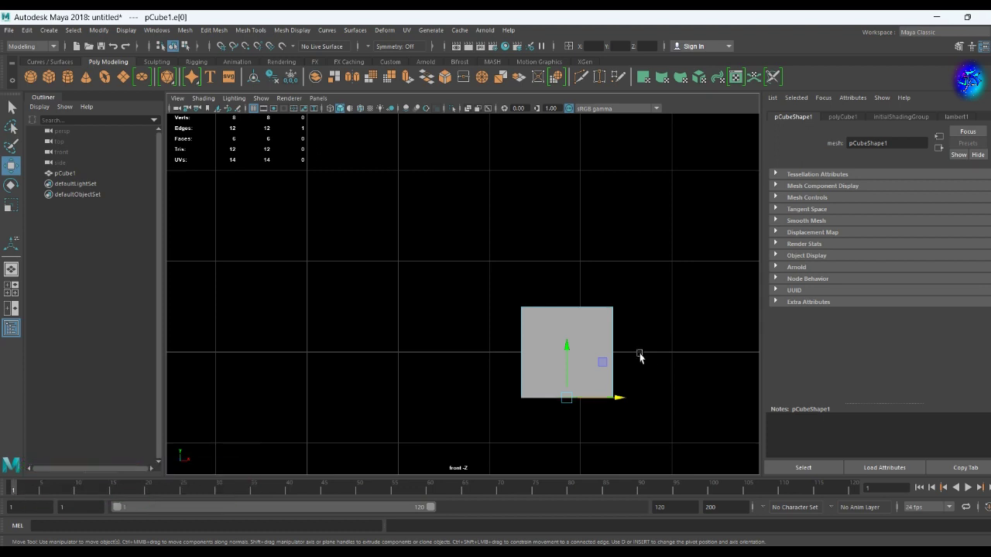
drag(541, 310, 556, 332)
drag(510, 248, 447, 321)
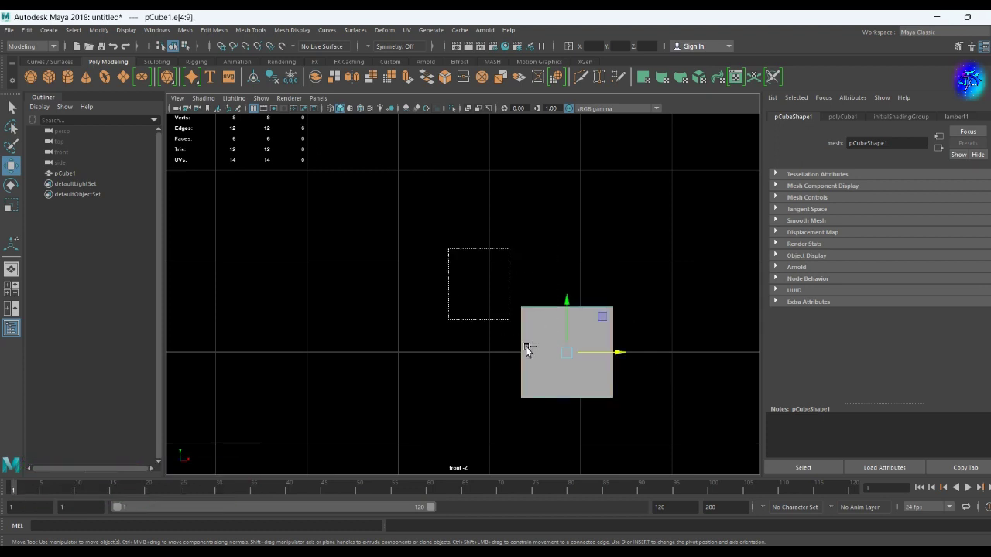
- Bevel the selected top edge at fraction 0.5
key(space)
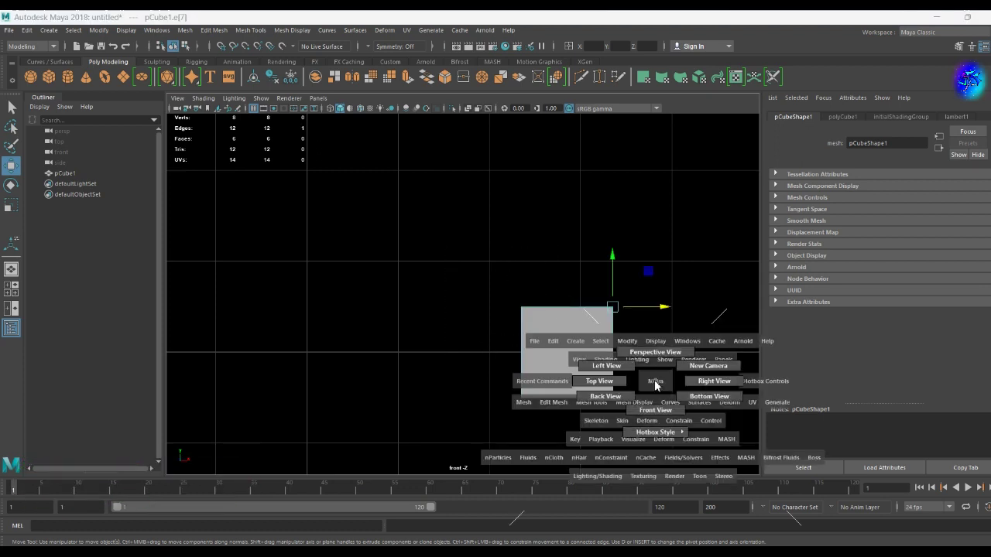
drag(657, 384, 658, 352)
alt+drag(482, 379, 650, 388)
alt+middle_drag(651, 389, 580, 372)
alt+right_drag(580, 372, 679, 409)
alt+middle_drag(679, 410, 553, 327)
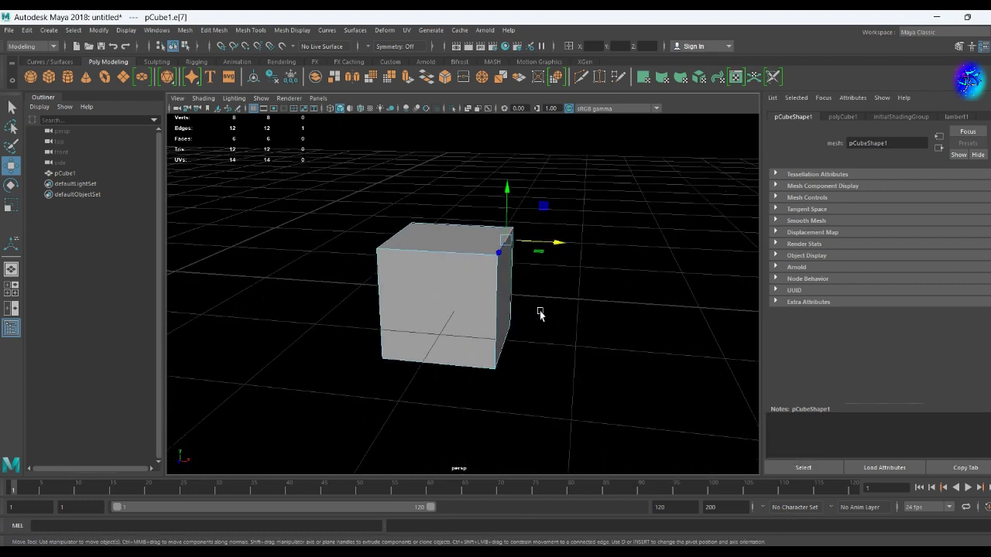
shift+right_drag(540, 313, 580, 312)
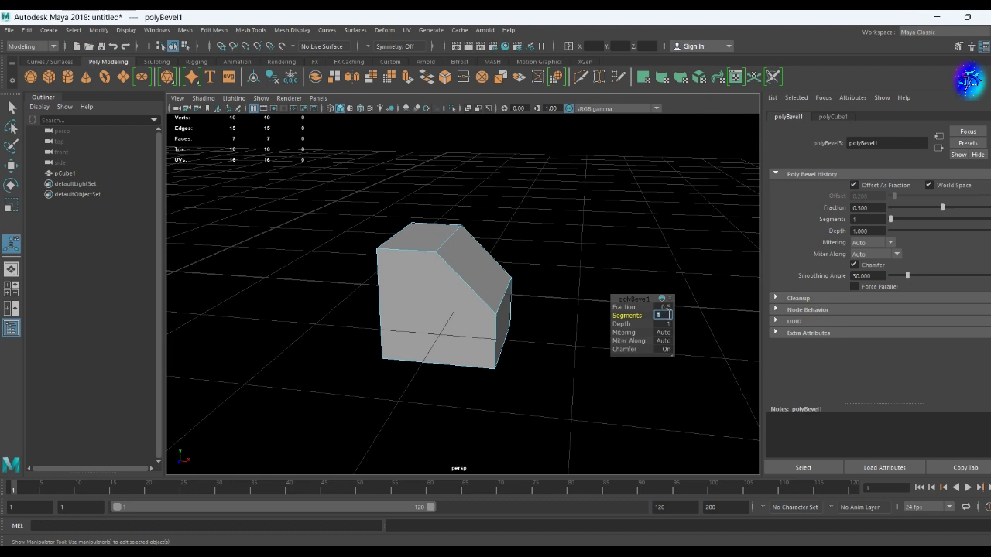
- Give the bevel 2 segments and finish it
text(2)
key(Return)
click(525, 344)
scroll(488, 352, up, 5)
scroll(487, 352, down, 5)
alt+drag(487, 352, 474, 326)
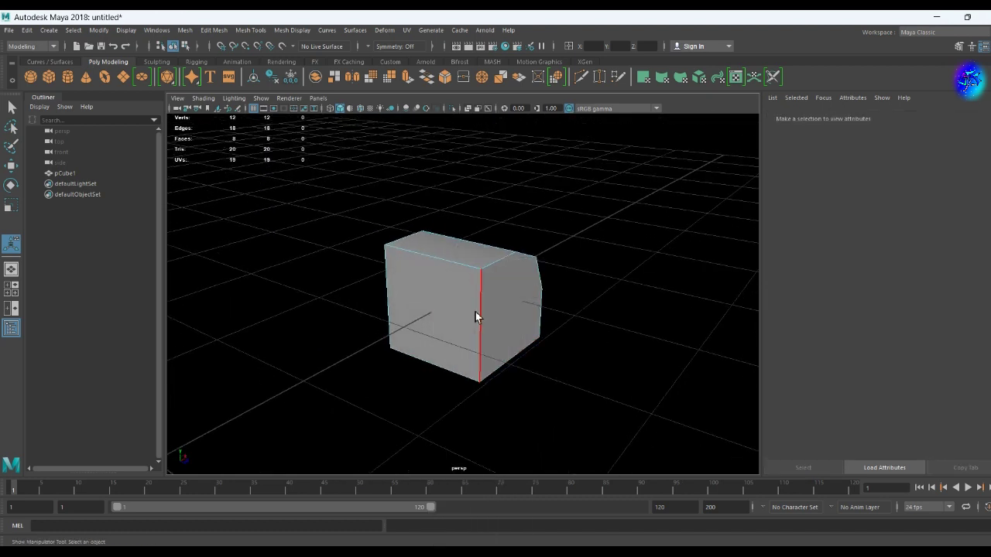
- Slide the block's end face out along X to lengthen it, then select the large side face
key(q)
key(F11)
click(472, 331)
key(w)
mouse_move(430, 294)
mouse_down()
mouse_move(374, 292)
mouse_move(403, 279)
mouse_up()
click(392, 356)
mouse_move(392, 380)
alt+mouse_down()
mouse_move(427, 325)
mouse_move(427, 299)
mouse_move(399, 302)
alt+mouse_up()
click(392, 299)
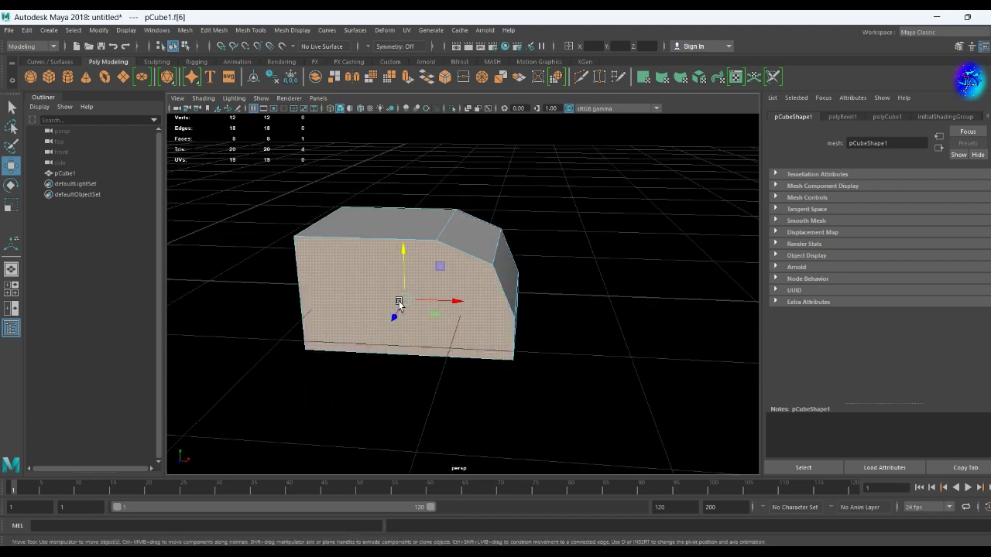
- Extract the selected side face into its own surface, polySurface2
shift+right_click(397, 298)
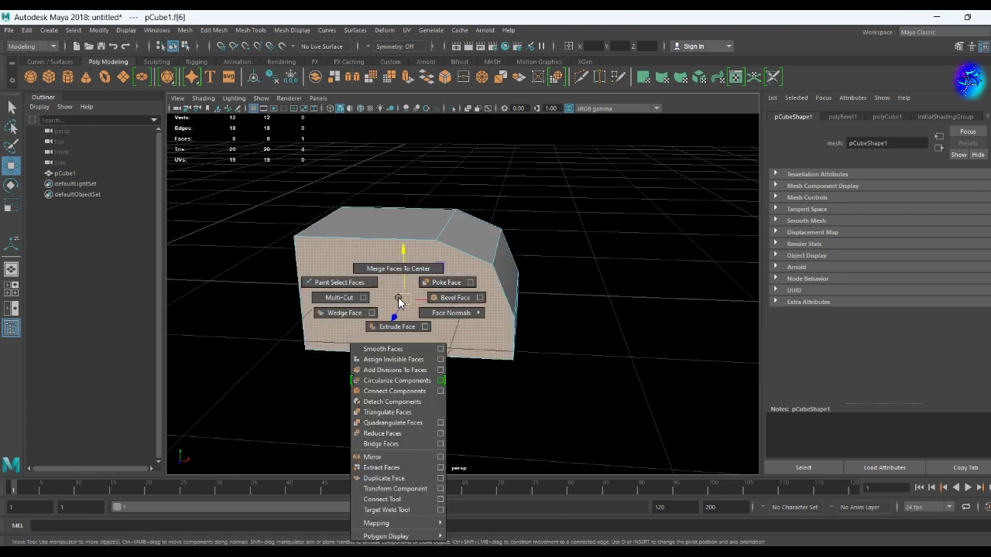
click(382, 467)
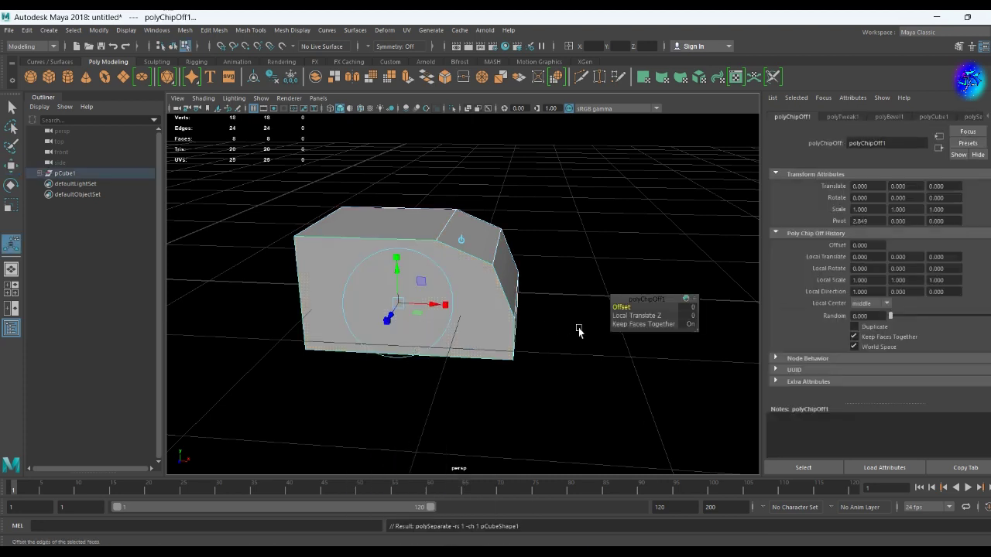
key(F8)
mouse_move(464, 334)
alt+mouse_down()
mouse_move(531, 286)
mouse_move(454, 284)
mouse_move(495, 284)
mouse_move(391, 307)
alt+mouse_up()
- Pull the bar's lower front face outward to lengthen it
click(471, 305)
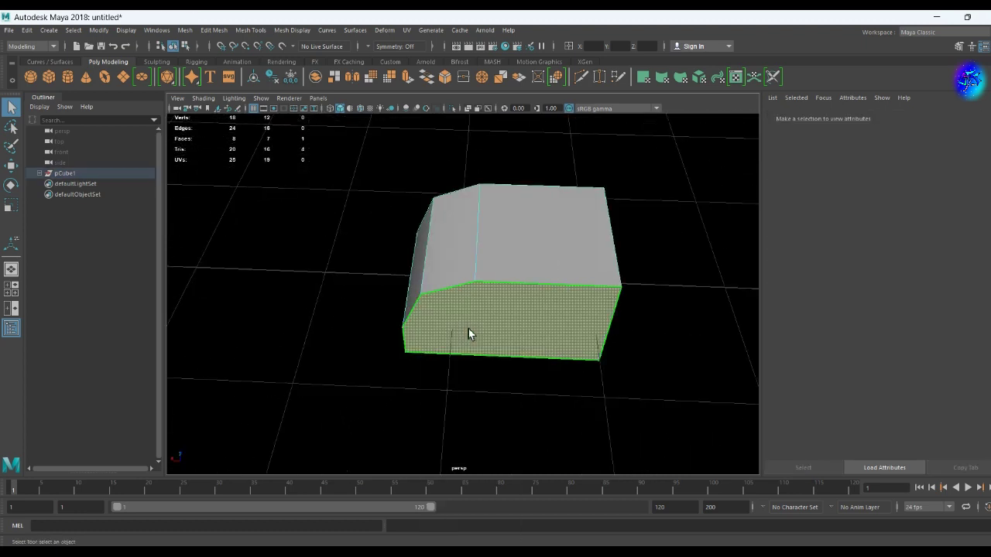
scroll(468, 330, down, 5)
key(w)
mouse_move(499, 280)
alt+mouse_down()
mouse_move(429, 374)
mouse_move(537, 364)
mouse_move(522, 347)
alt+mouse_up()
- Scale the front face down to taper the bar's front end
key(r)
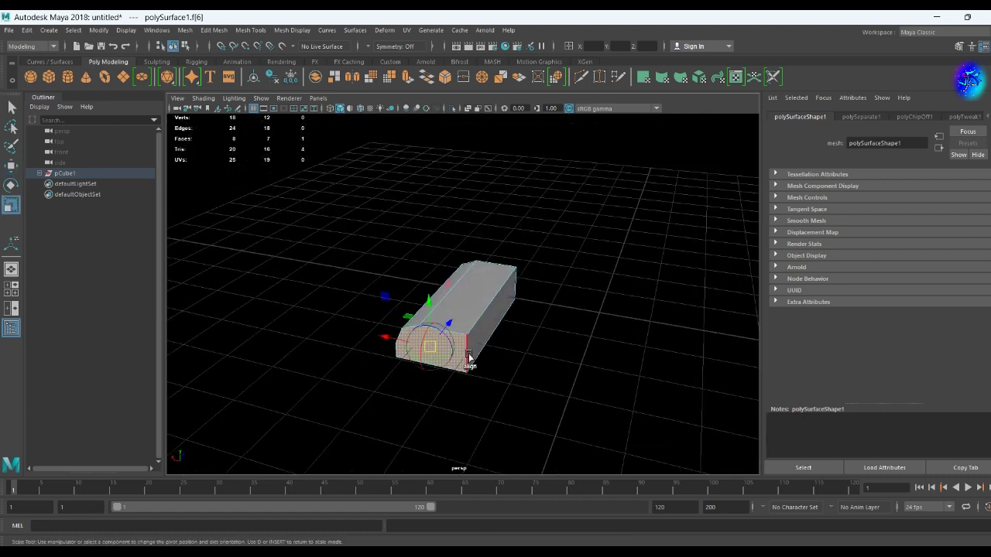
click(457, 357)
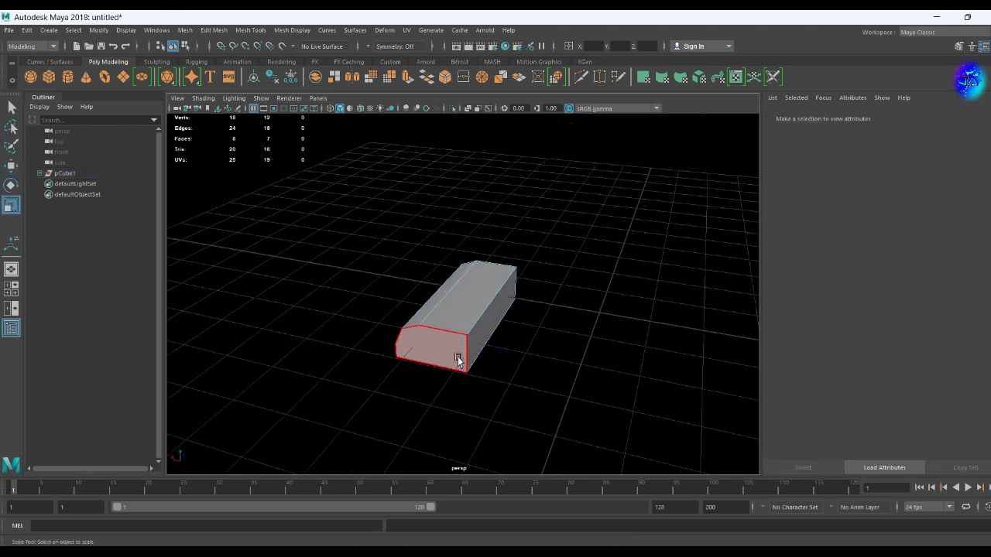
shift+right_drag(459, 361, 411, 357)
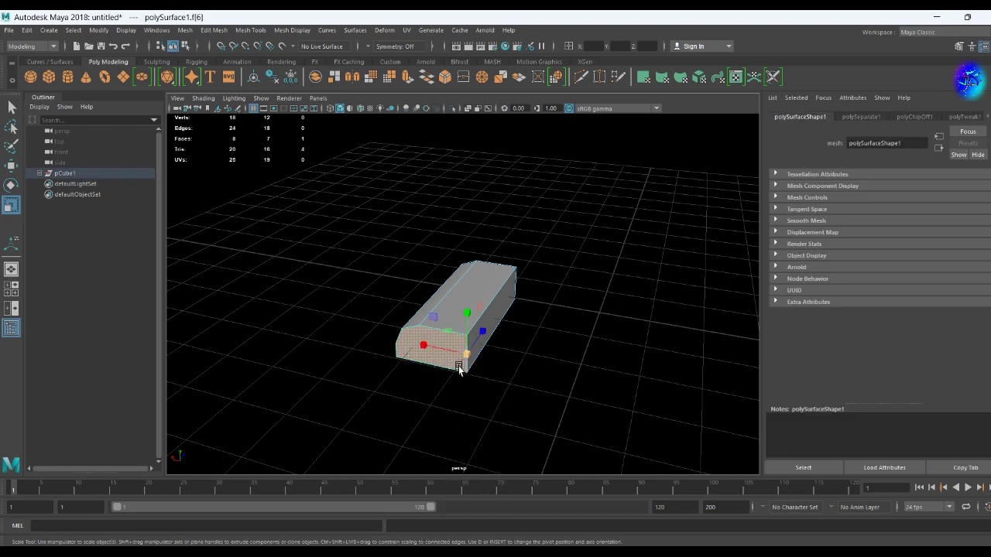
mouse_move(423, 350)
mouse_down()
mouse_move(436, 369)
mouse_move(527, 387)
mouse_move(550, 358)
mouse_move(603, 380)
mouse_move(598, 387)
mouse_move(538, 358)
mouse_up()
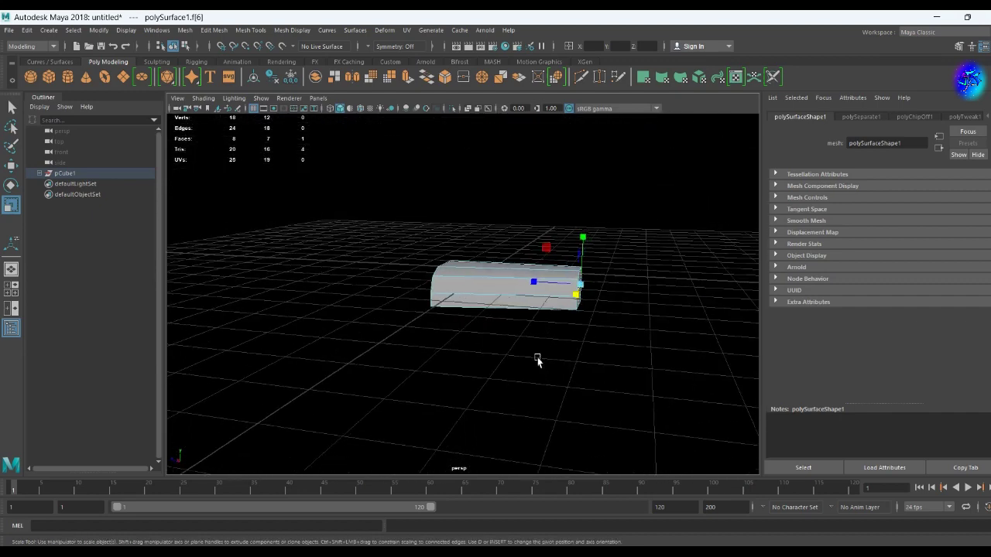
alt+right_drag(537, 359, 495, 362)
mouse_move(495, 362)
alt+mouse_down()
mouse_move(529, 250)
mouse_move(513, 310)
alt+mouse_up()
key(space)
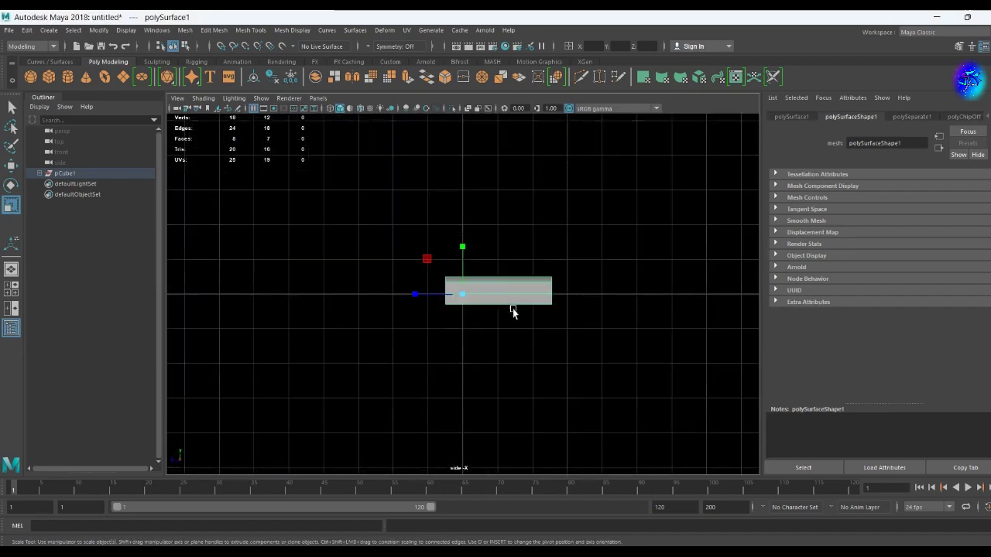
- Raise the bar along Y in side view
key(w)
drag(469, 261, 462, 108)
mouse_move(462, 108)
alt+right_down()
mouse_move(548, 284)
mouse_move(486, 371)
alt+right_up()
key(space)
drag(470, 394, 464, 346)
alt+right_drag(465, 346, 449, 332)
mouse_move(449, 331)
alt+mouse_down()
mouse_move(470, 274)
mouse_move(482, 336)
mouse_move(471, 343)
alt+mouse_up()
alt+right_drag(472, 343, 487, 312)
- Delete the bar's end and bottom faces, leaving an open shell, then select the shell piece
click(485, 296)
key(Delete)
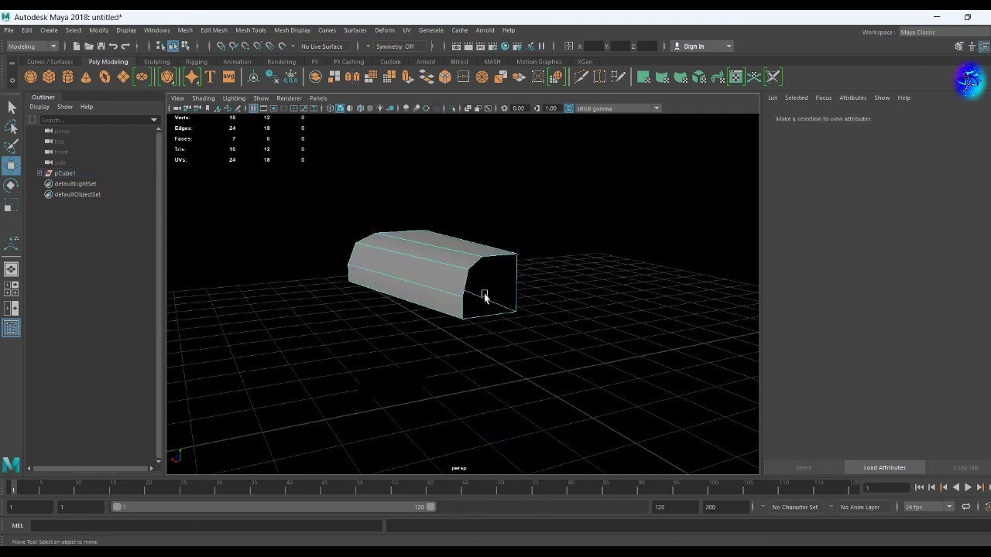
alt+drag(482, 294, 405, 325)
click(405, 325)
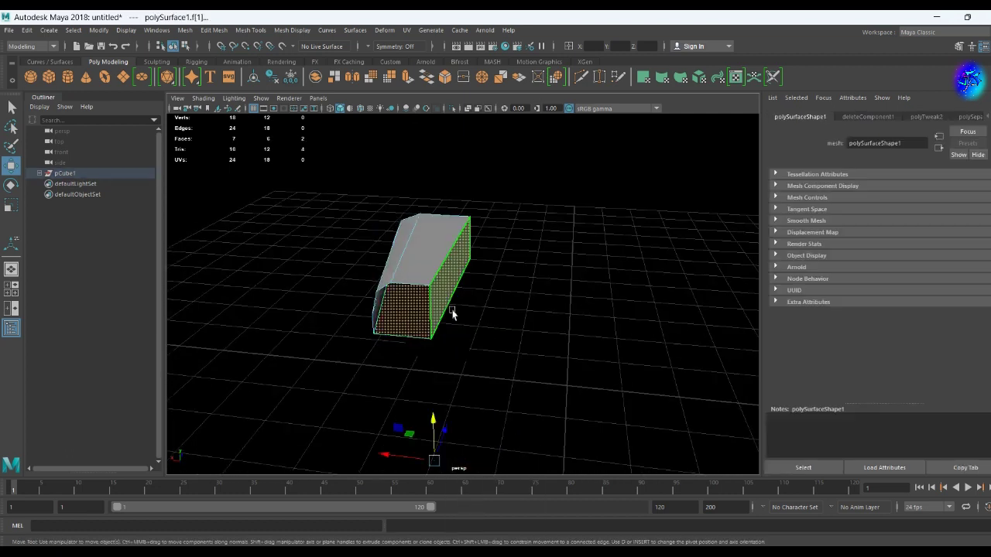
key(Delete)
mouse_move(454, 310)
alt+mouse_down()
mouse_move(609, 314)
mouse_move(439, 428)
mouse_move(490, 256)
alt+mouse_up()
click(439, 428)
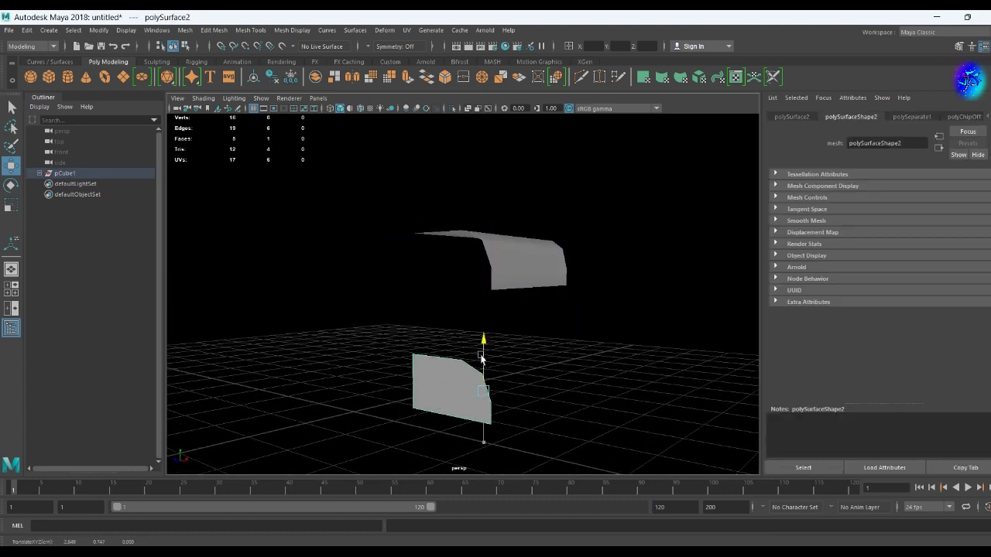
mouse_move(491, 316)
alt+mouse_down()
mouse_move(482, 365)
mouse_move(405, 359)
mouse_move(410, 325)
mouse_move(429, 369)
mouse_move(426, 398)
mouse_move(369, 348)
mouse_move(402, 351)
mouse_move(407, 270)
alt+mouse_up()
click(410, 325)
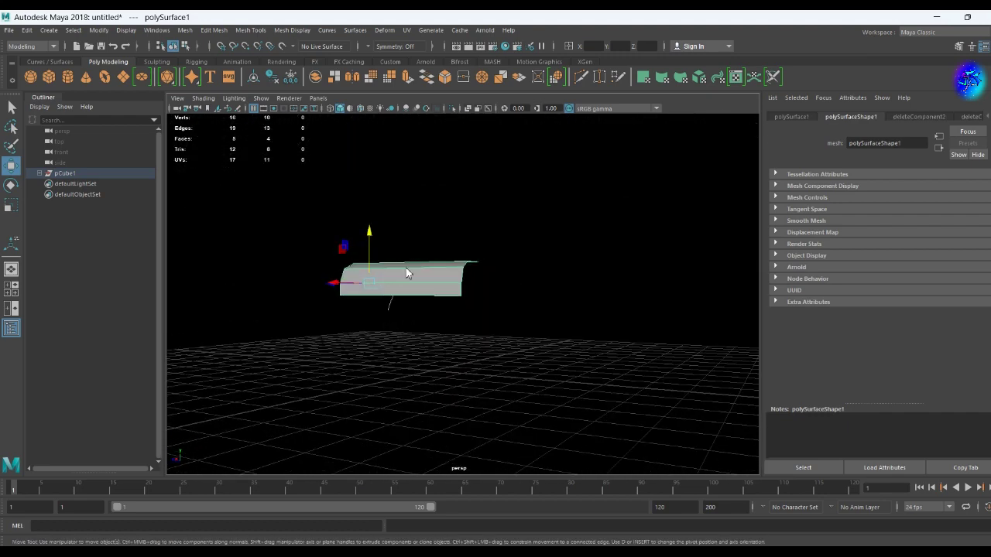
- Snap the pivot onto the shell's long top edge, then extrude that edge upward
right_drag(407, 270, 407, 256)
alt+drag(407, 255, 431, 310)
click(431, 309)
mouse_move(394, 273)
alt+mouse_down()
mouse_move(486, 322)
mouse_move(427, 206)
alt+mouse_up()
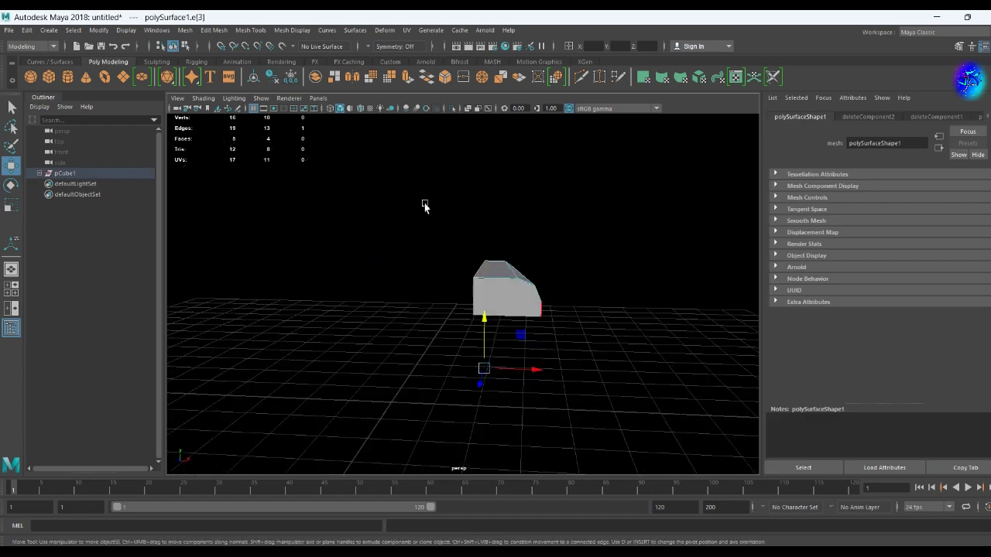
alt+drag(465, 348, 446, 275)
key(d)
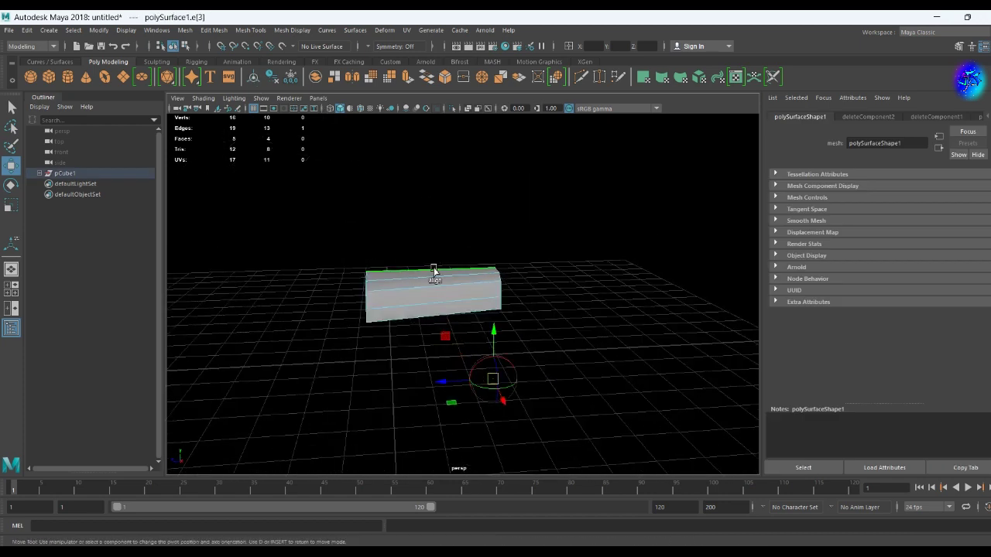
click(432, 270)
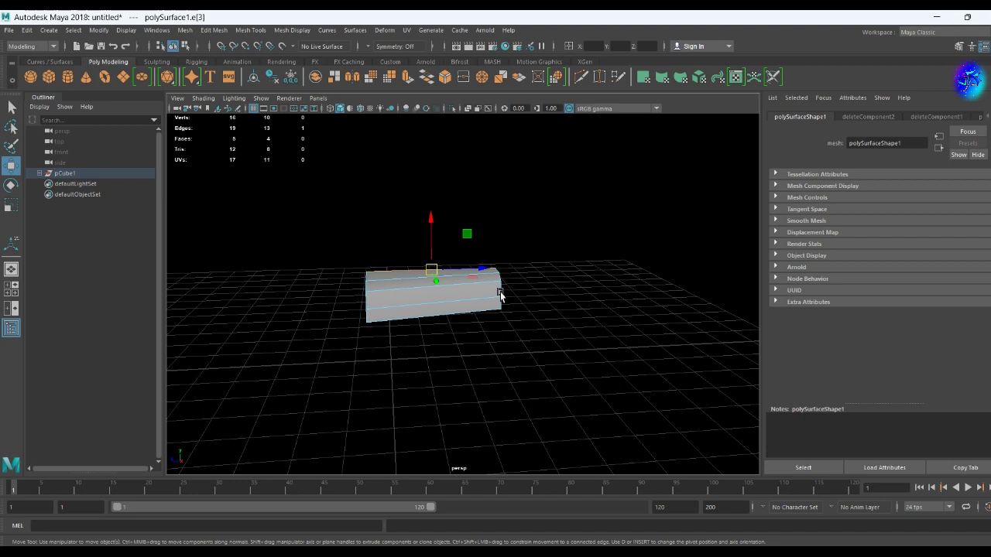
mouse_move(432, 253)
shift+mouse_down()
mouse_move(513, 336)
mouse_move(504, 270)
mouse_move(410, 277)
mouse_move(474, 299)
shift+mouse_up()
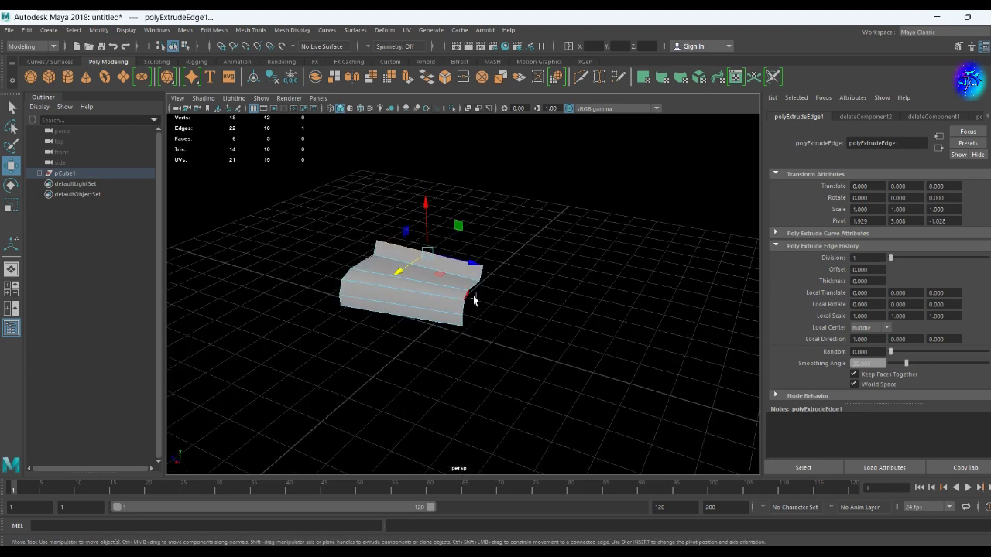
- Select the panel's lower front corner edge and rotate it
click(465, 325)
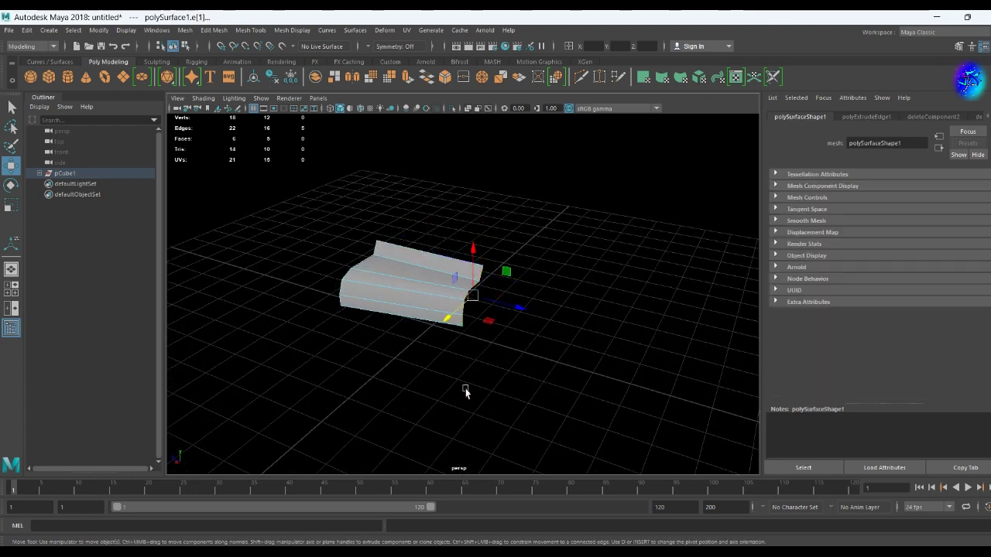
alt+drag(465, 392, 450, 321)
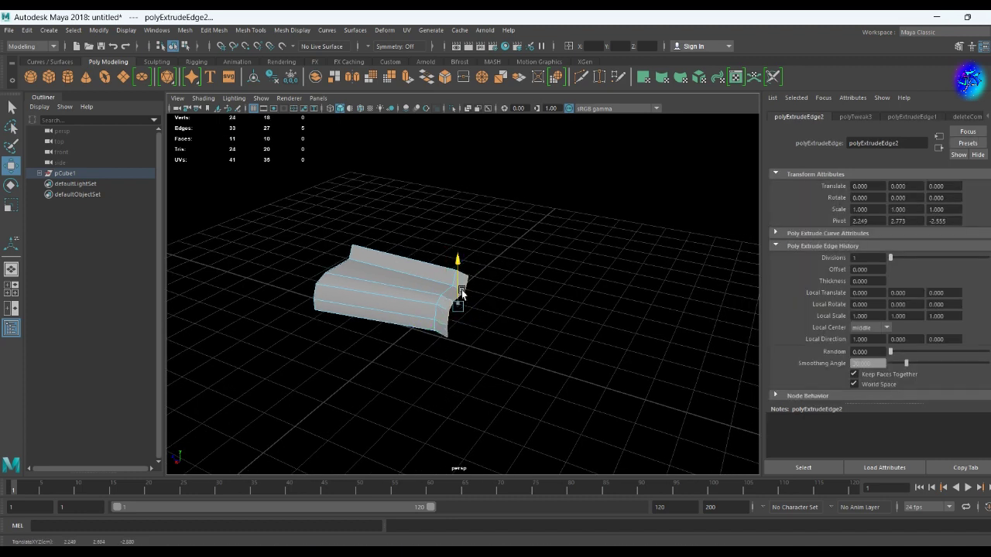
alt+drag(461, 336, 473, 354)
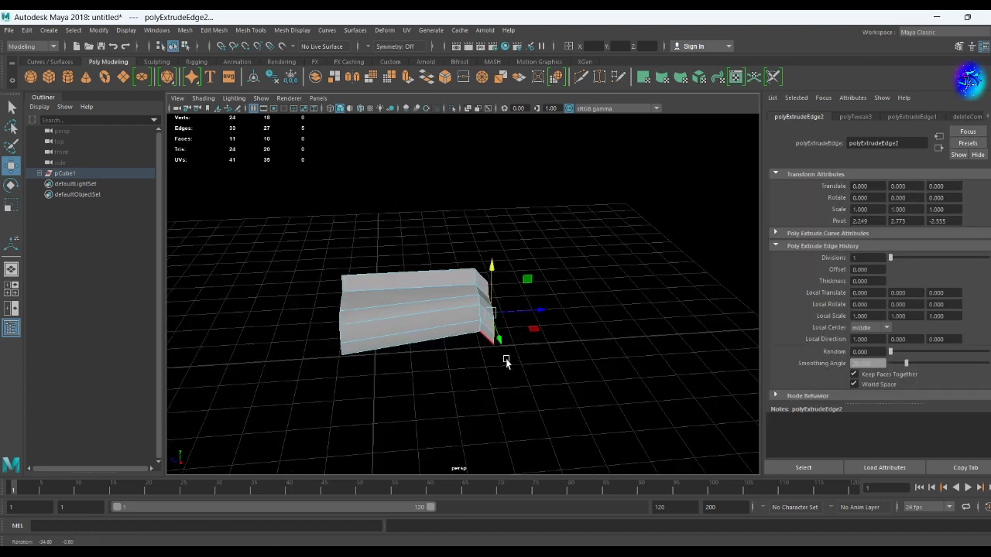
key(e)
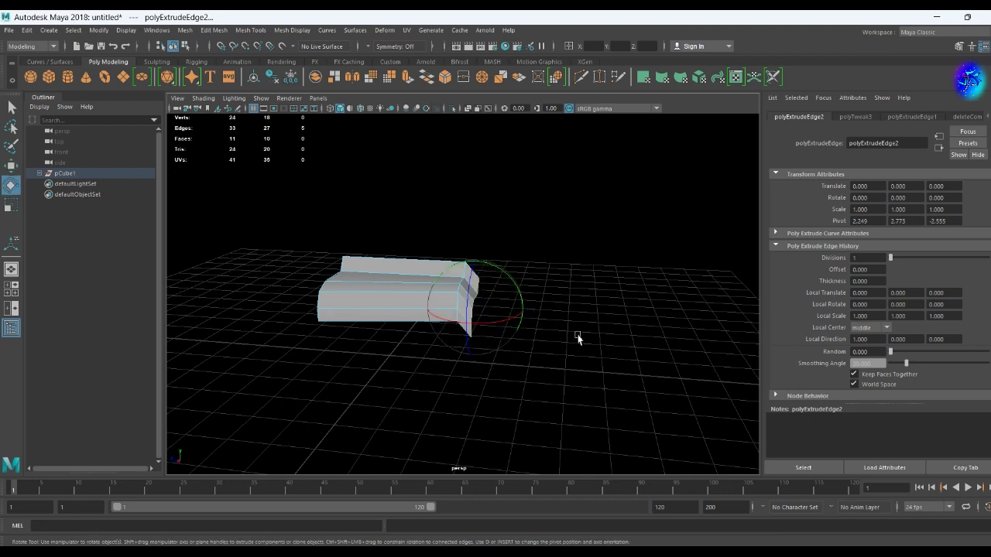
alt+drag(578, 338, 475, 329)
alt+drag(512, 370, 475, 387)
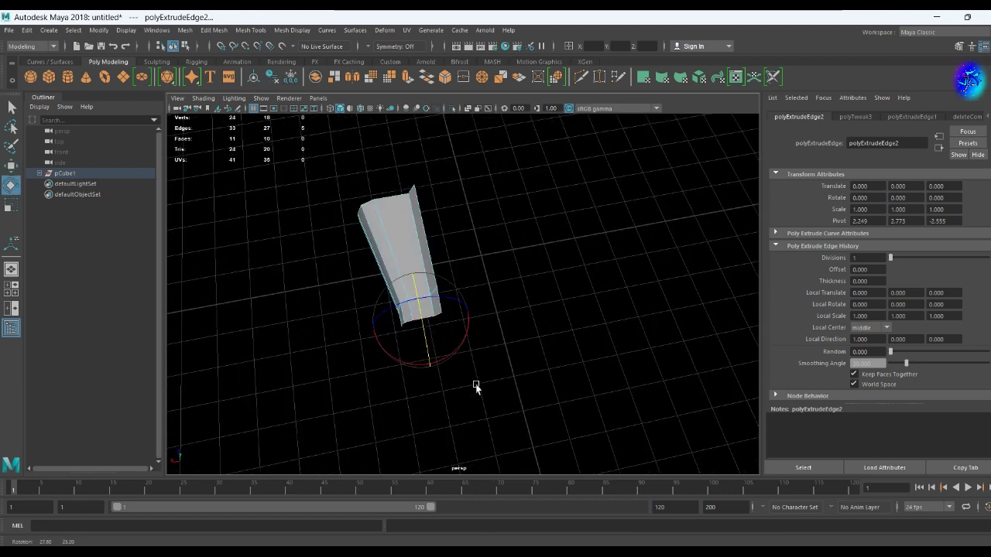
- Extrude a new section from the panel's end edge and slightly scale its height
key(w)
click(385, 331)
mouse_move(385, 332)
alt+mouse_down()
mouse_move(482, 361)
mouse_move(502, 325)
mouse_move(516, 331)
alt+mouse_up()
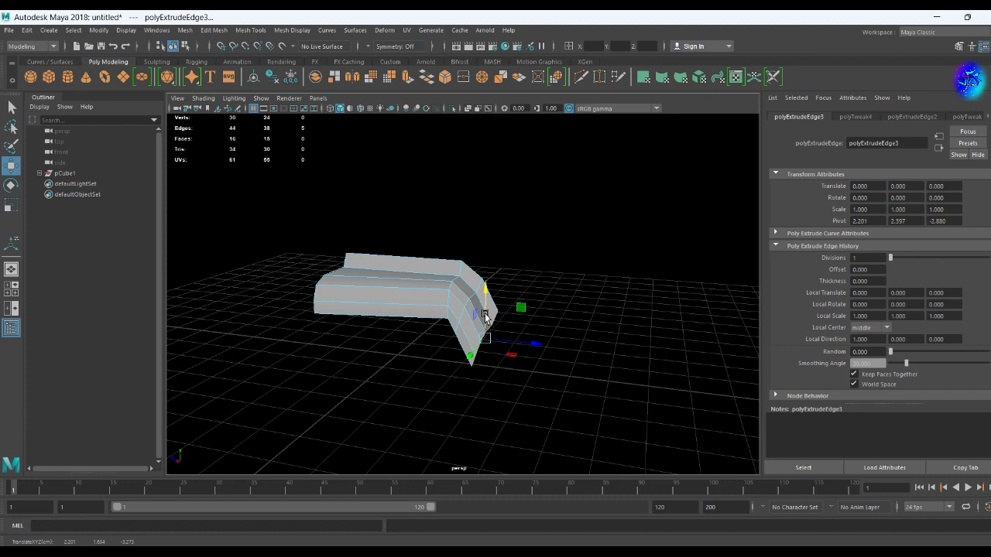
alt+drag(547, 343, 513, 372)
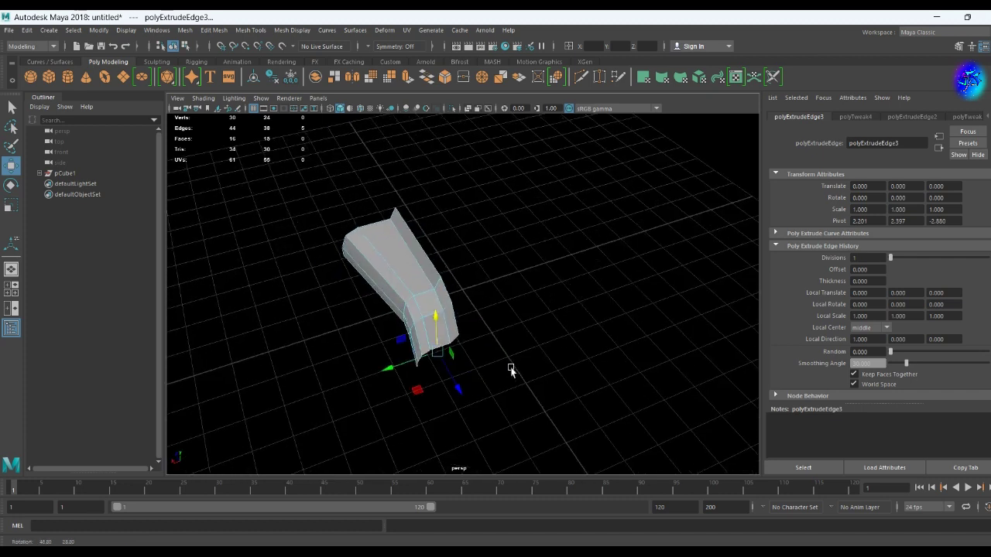
key(r)
mouse_move(392, 367)
mouse_down()
mouse_move(416, 363)
mouse_move(403, 344)
mouse_up()
key(w)
scroll(391, 337, up, 3)
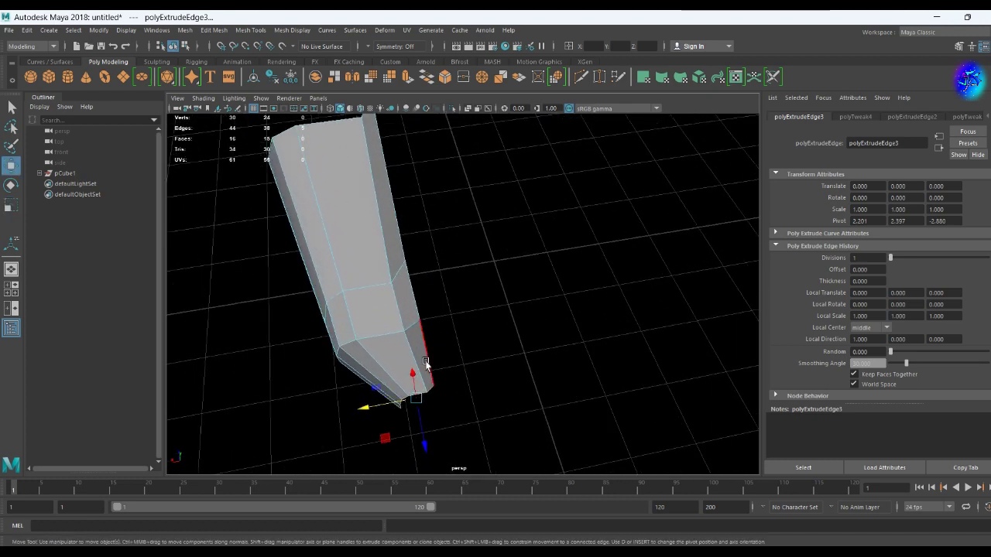
click(382, 333)
- Apply Edit Edge Flow to the bend's middle edge so it follows the curve
shift+right_click(382, 333)
shift+right_drag(382, 333, 380, 438)
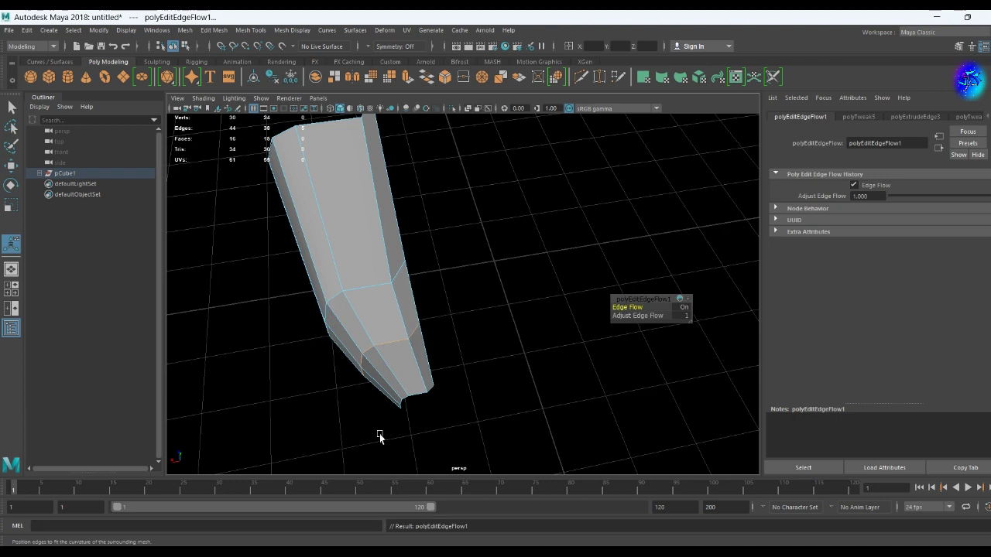
alt+drag(405, 410, 471, 372)
scroll(477, 370, down, 3)
scroll(486, 364, up, 3)
- Rotate the panel's tip edge to tilt it further downward
click(514, 332)
key(Caps_Lock)
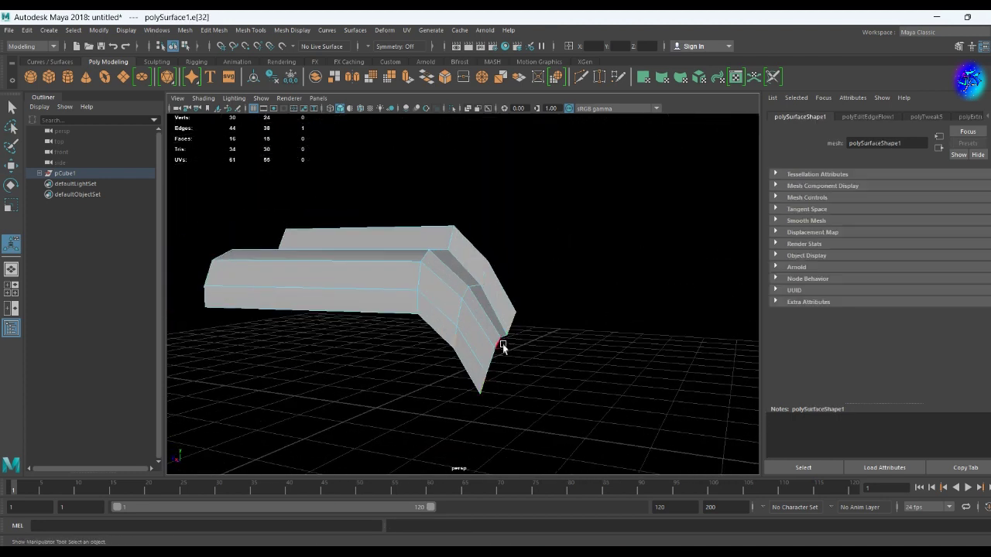
key(e)
drag(533, 335, 538, 358)
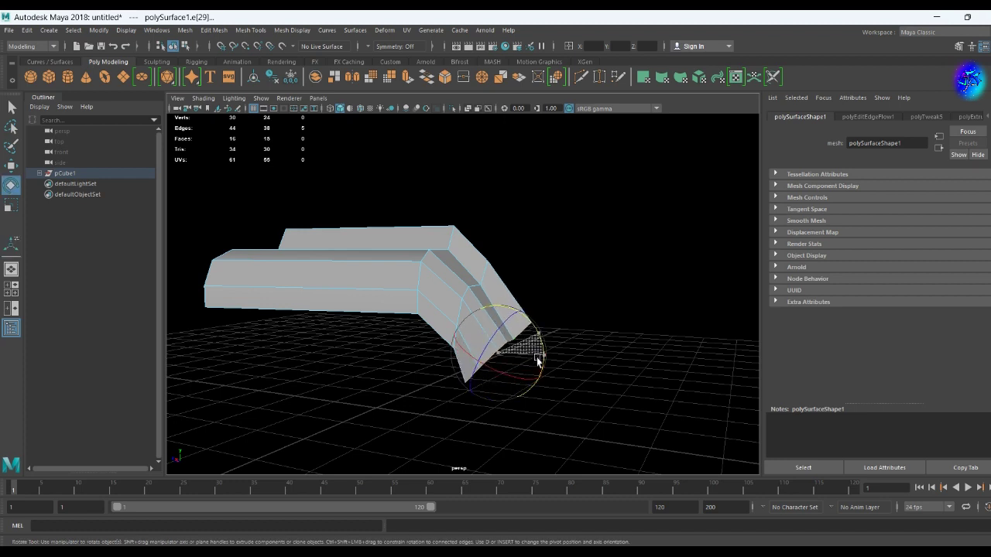
- Lower the tip edge and narrow it slightly
key(w)
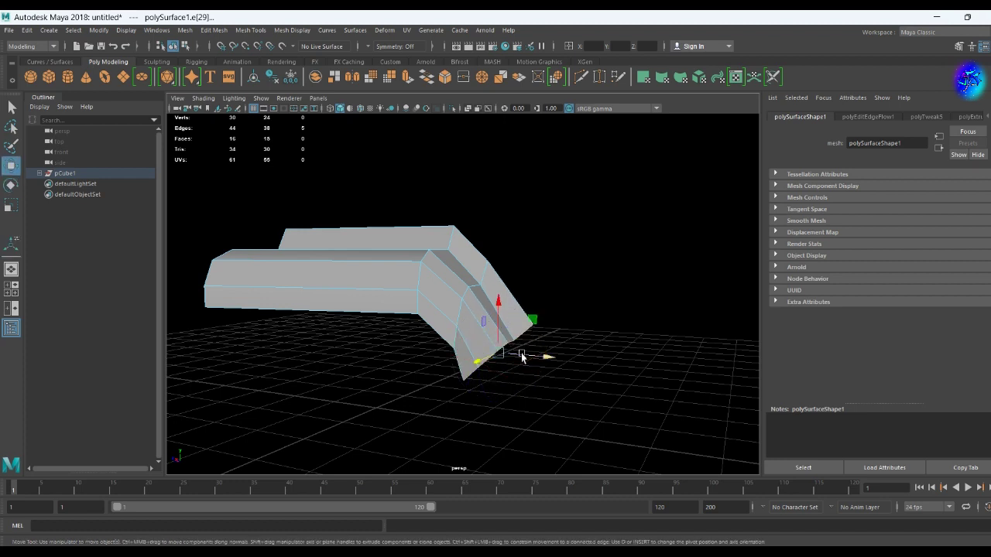
drag(497, 327, 503, 358)
key(r)
drag(541, 390, 536, 395)
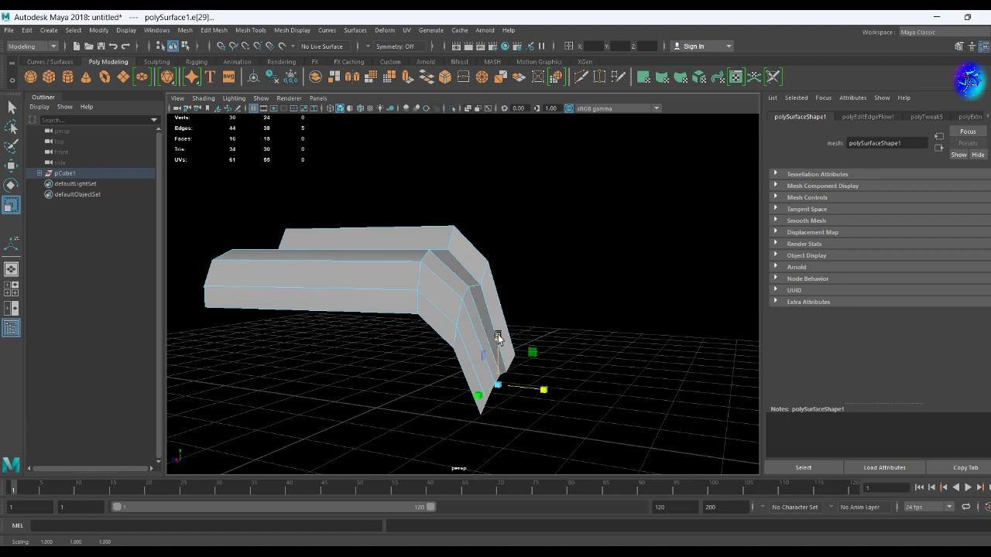
key(e)
key(w)
key(ctrl+e)
- Extrude the tip edge downward into a leg and flatten its end edge vertically
drag(499, 360, 499, 376)
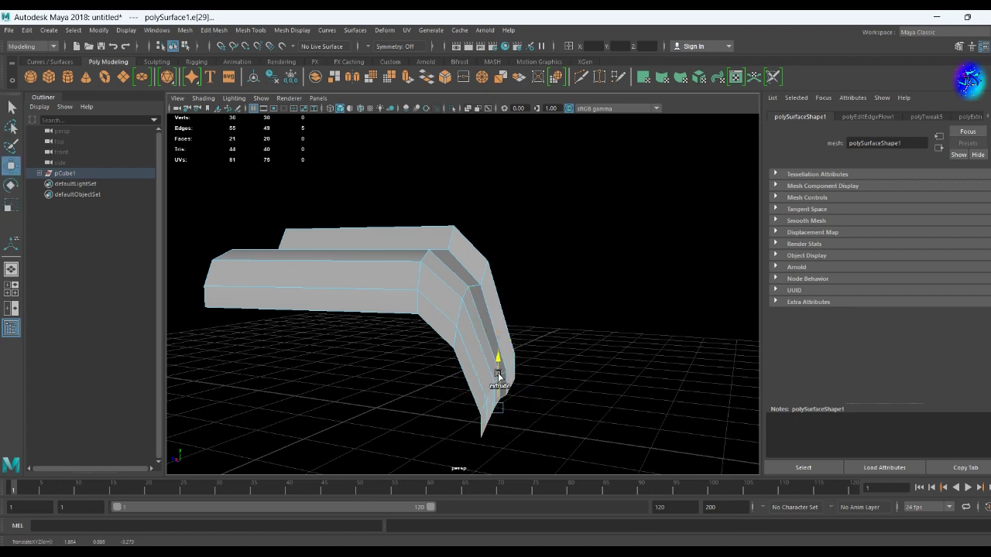
key(r)
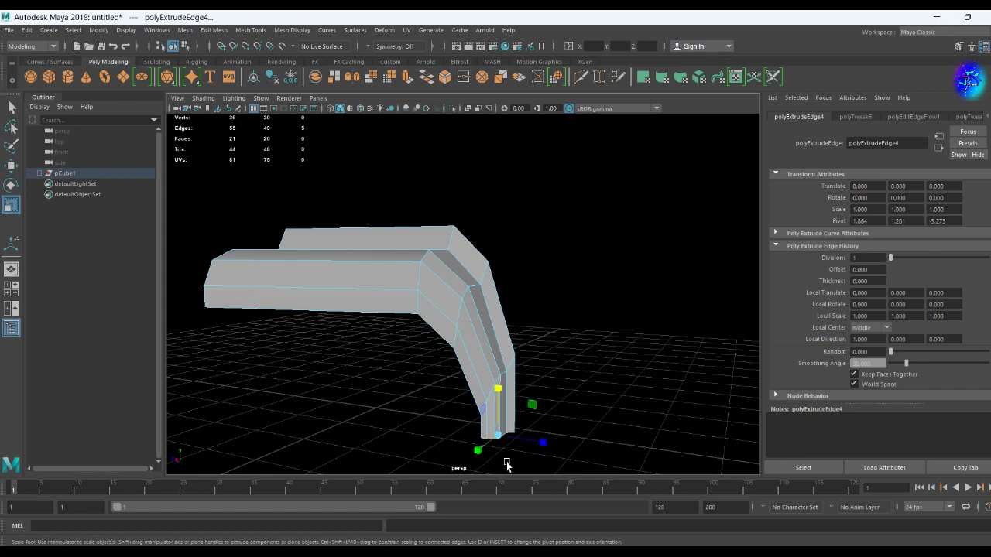
scroll(508, 449, down, 5)
alt+drag(511, 436, 403, 391)
scroll(516, 427, up, 4)
scroll(372, 336, up, 3)
mouse_move(375, 337)
mouse_down()
mouse_move(395, 358)
mouse_move(477, 376)
mouse_move(413, 400)
mouse_move(457, 359)
mouse_move(470, 376)
mouse_move(597, 372)
mouse_move(481, 372)
mouse_up()
scroll(413, 369, up, 3)
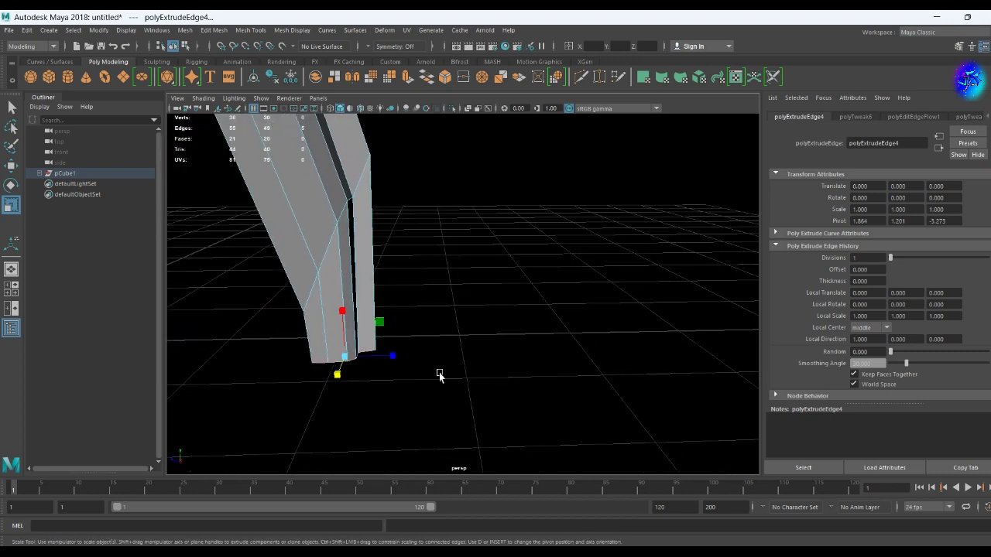
- Undo the unwanted extruded flap on the leg
key(w)
mouse_move(430, 365)
alt+mouse_down()
mouse_move(396, 383)
mouse_move(336, 347)
mouse_move(354, 336)
mouse_move(475, 349)
mouse_move(314, 341)
mouse_move(363, 368)
mouse_move(473, 384)
mouse_move(359, 365)
mouse_move(354, 327)
mouse_move(416, 398)
mouse_move(442, 380)
mouse_move(447, 310)
mouse_move(443, 399)
mouse_move(499, 385)
mouse_move(496, 376)
mouse_move(444, 376)
mouse_move(471, 338)
mouse_move(436, 345)
alt+mouse_up()
click(347, 347)
key(ctrl+z)
key(ctrl+z)
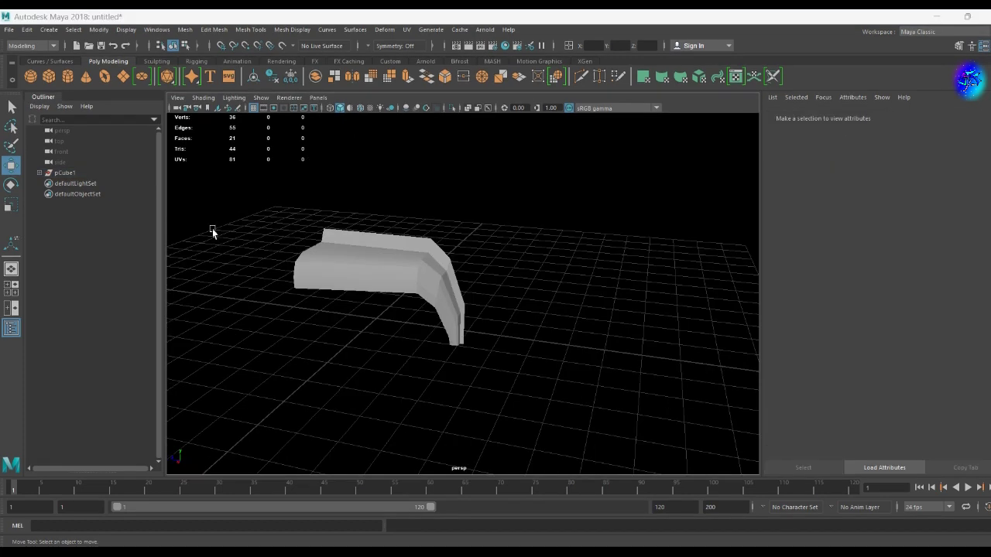
- Extrude an edge along the panel's top
click(455, 329)
scroll(519, 379, up, 3)
scroll(462, 365, up, 3)
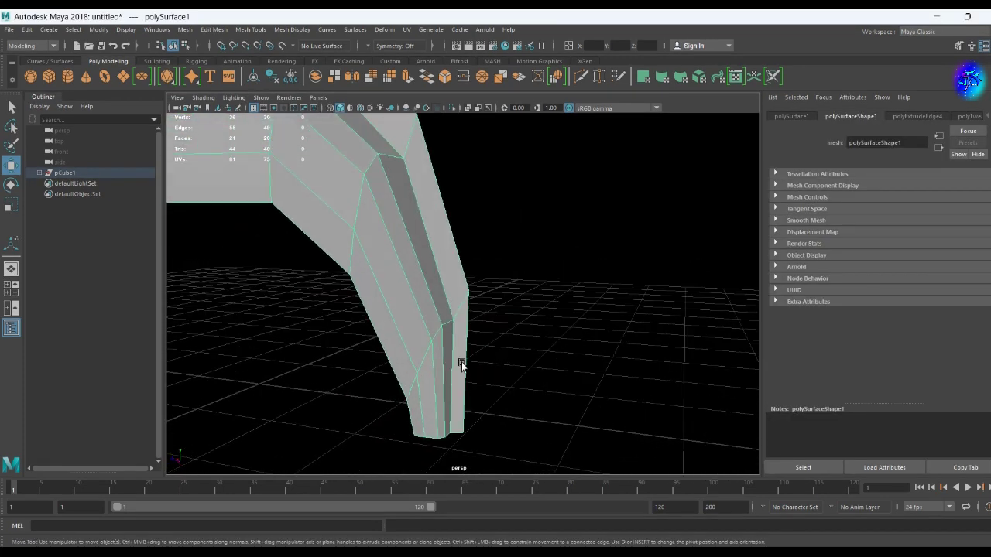
click(462, 366)
scroll(449, 341, down, 5)
scroll(439, 310, down, 3)
mouse_move(438, 310)
alt+mouse_down()
mouse_move(349, 310)
mouse_move(414, 245)
mouse_move(352, 250)
alt+mouse_up()
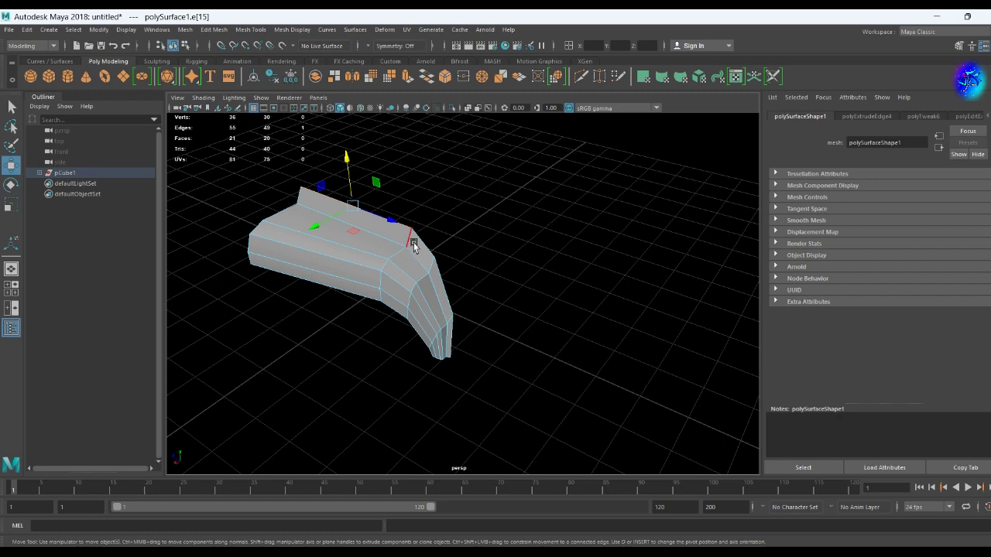
key(ctrl+e)
scroll(475, 326, up, 5)
- Insert edge loops across the panel
mouse_move(476, 319)
alt+mouse_down()
mouse_move(383, 385)
mouse_move(326, 326)
alt+mouse_up()
click(256, 276)
shift+right_click(293, 312)
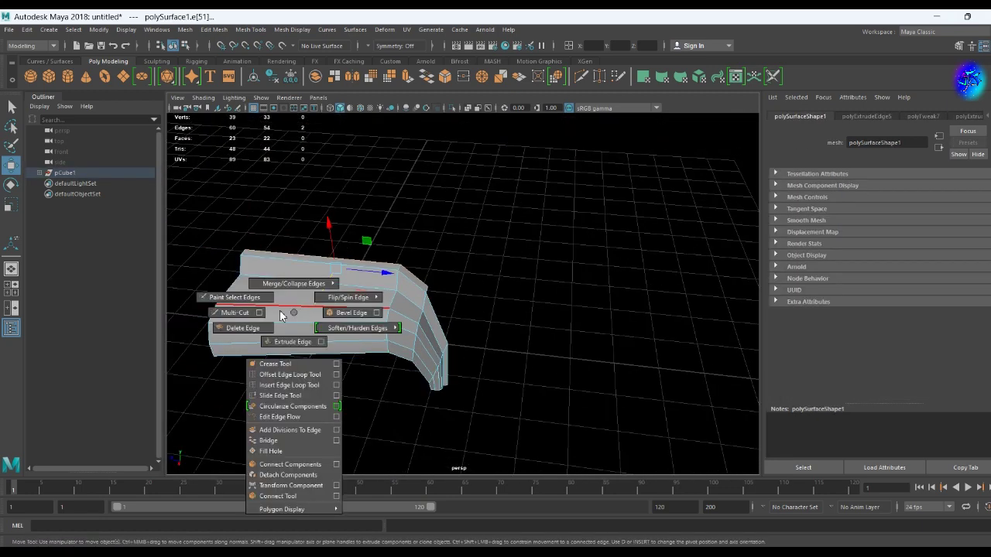
shift+right_drag(352, 279, 313, 296)
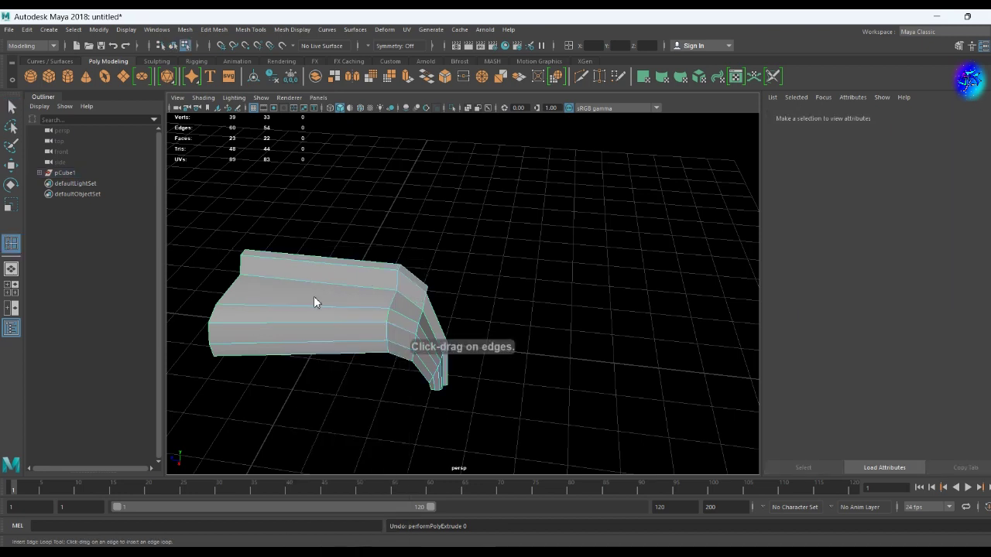
shift+right_drag(232, 391, 232, 391)
- Extrude a top face of the panel upward into a tall block
key(w)
mouse_move(288, 332)
alt+mouse_down()
mouse_move(367, 287)
mouse_move(332, 271)
mouse_move(404, 290)
mouse_move(421, 222)
mouse_move(457, 332)
mouse_move(408, 144)
alt+mouse_up()
click(404, 290)
key(ctrl+e)
shift+right_drag(420, 232, 341, 240)
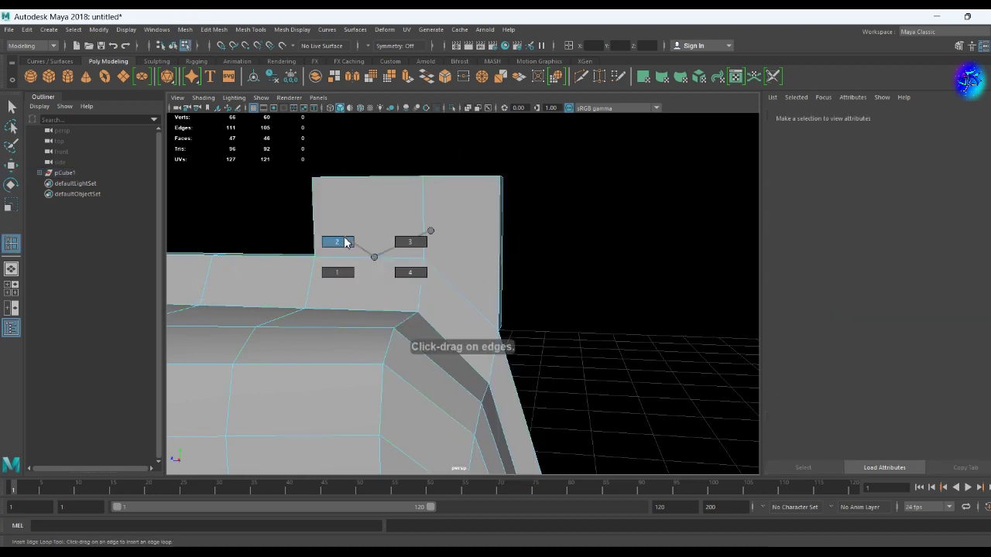
- Scale the tall block's top face down to about half size
click(502, 226)
key(ctrl+z)
click(398, 188)
mouse_move(427, 227)
alt+mouse_down()
mouse_move(398, 188)
mouse_move(419, 200)
mouse_move(499, 203)
alt+mouse_up()
- Shift the narrowed top face along X and insert another edge loop across the panel
key(r)
key(w)
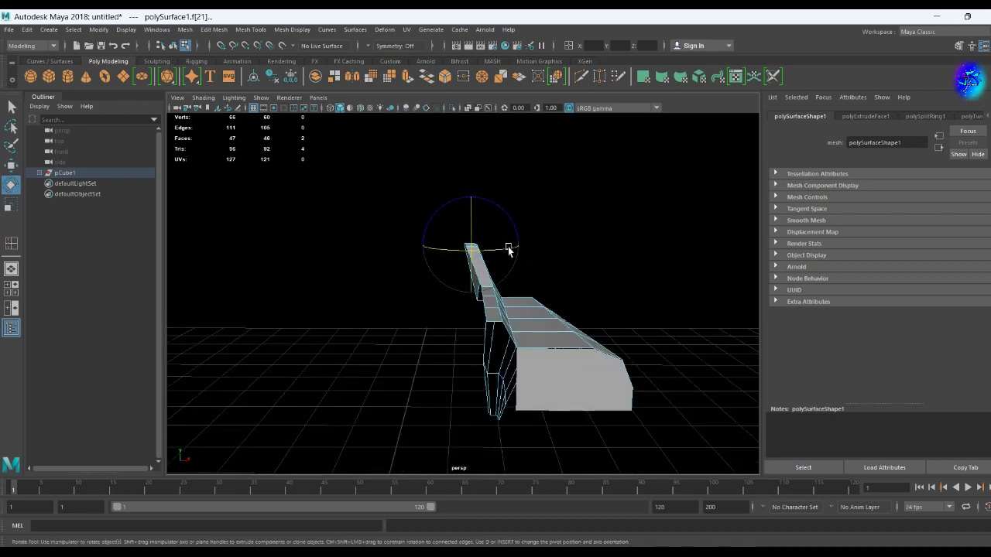
alt+drag(508, 249, 481, 273)
mouse_move(481, 273)
alt+right_down()
mouse_move(531, 315)
mouse_move(447, 377)
alt+right_up()
shift+right_click(608, 276)
click(542, 288)
click(491, 321)
- Delete the unwanted faces from the panel
scroll(490, 320, down, 5)
key(r)
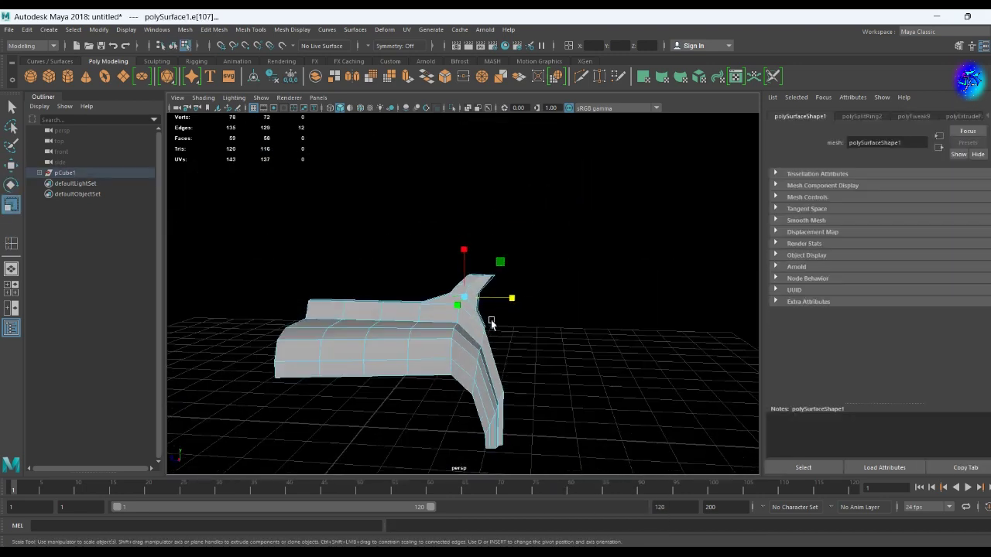
scroll(490, 320, up, 3)
mouse_move(509, 305)
alt+mouse_down()
mouse_move(465, 294)
mouse_move(560, 354)
mouse_move(435, 282)
mouse_move(422, 294)
mouse_move(447, 308)
mouse_move(468, 347)
mouse_move(527, 336)
mouse_move(497, 299)
mouse_move(484, 317)
alt+mouse_up()
click(449, 290)
key(Delete)
- Select both pieces and combine them into the single mesh polySurface1
click(416, 308)
scroll(447, 307, down, 3)
scroll(503, 309, up, 3)
scroll(588, 370, up, 2)
click(483, 316)
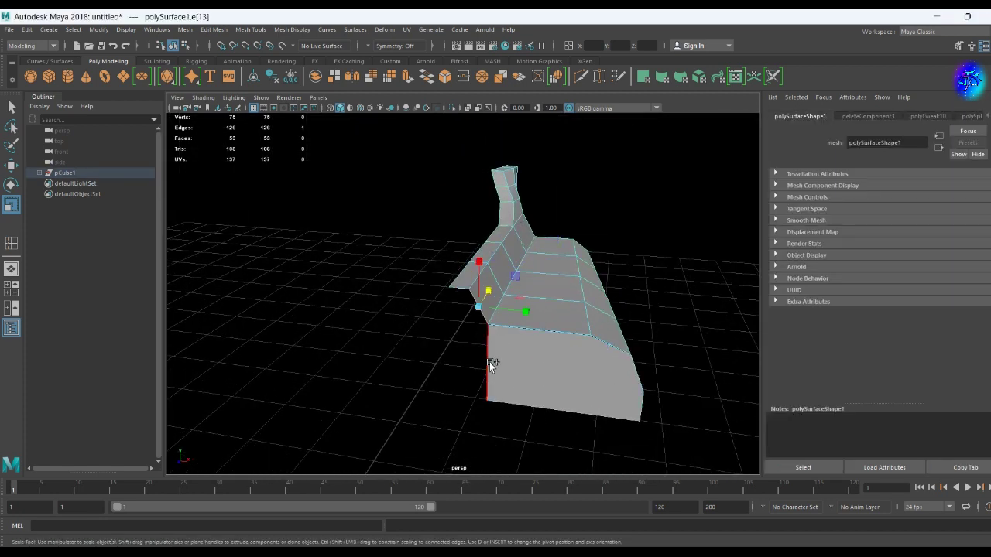
scroll(485, 350, up, 3)
scroll(570, 453, down, 2)
mouse_move(516, 309)
shift+right_down()
mouse_move(524, 532)
mouse_move(518, 499)
shift+right_up()
shift+right_drag(473, 320, 499, 501)
- Merge the stray corner vertices along the combined body's seam
scroll(483, 336, up, 5)
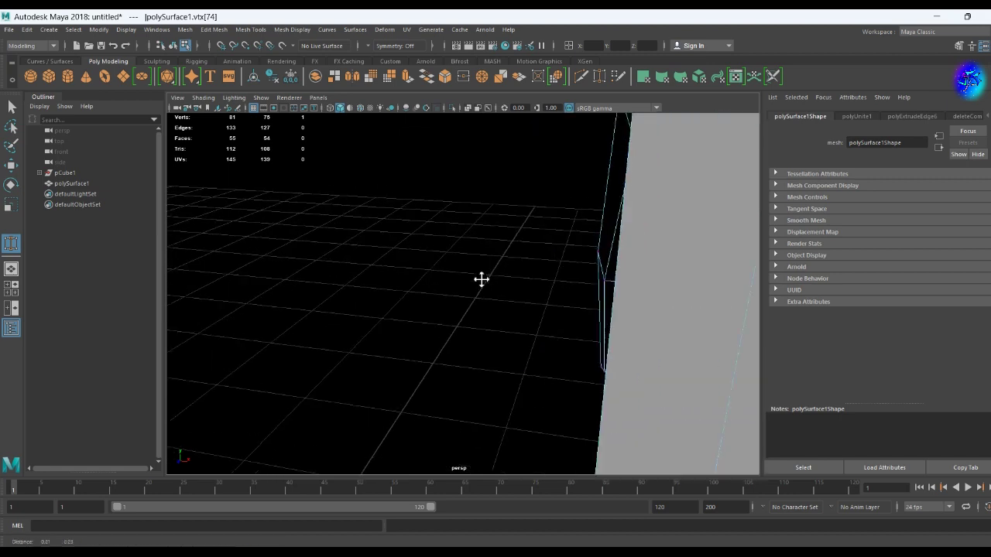
scroll(482, 279, down, 3)
shift+right_drag(580, 263, 532, 308)
scroll(531, 309, up, 2)
key(w)
click(456, 259)
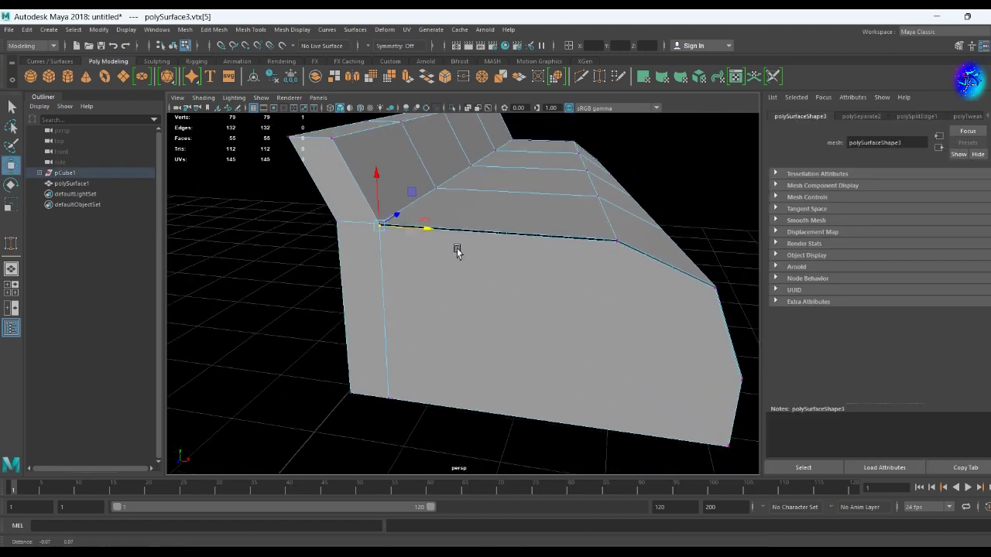
scroll(358, 227, up, 3)
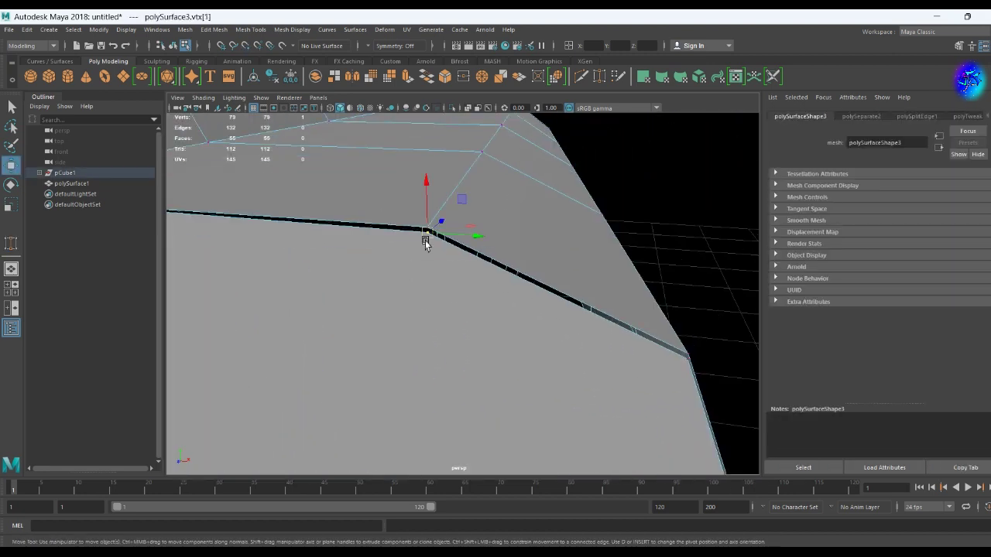
click(683, 363)
alt+drag(683, 365, 498, 287)
alt+drag(469, 410, 395, 307)
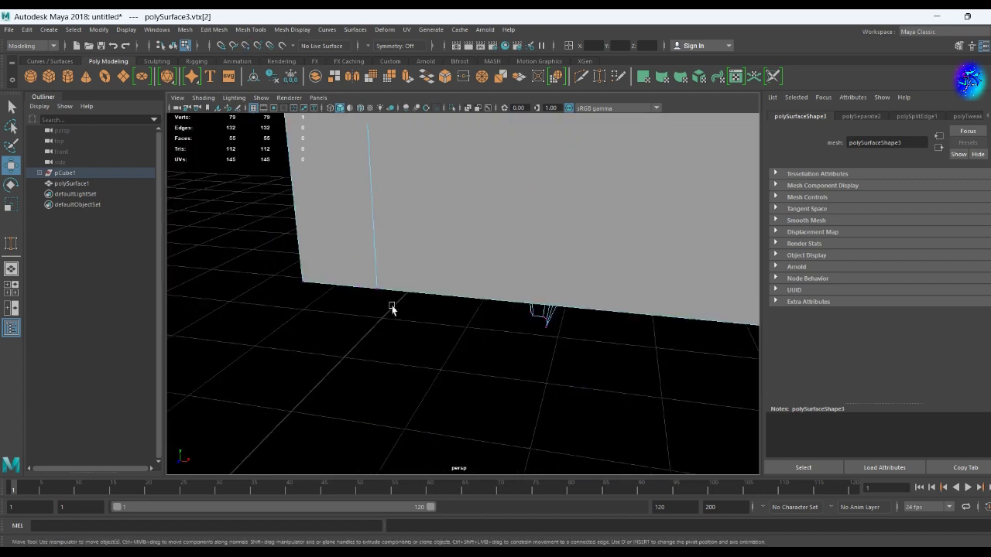
click(558, 310)
mouse_move(644, 292)
alt+mouse_down()
mouse_move(471, 332)
mouse_move(604, 244)
mouse_move(549, 312)
mouse_move(267, 363)
alt+mouse_up()
click(604, 244)
click(367, 403)
mouse_move(367, 403)
alt+mouse_down()
mouse_move(464, 457)
mouse_move(503, 360)
mouse_move(471, 307)
mouse_move(428, 284)
mouse_move(371, 332)
alt+mouse_up()
- Extrude a face at the lower end, delete a face and fill the gap
click(471, 307)
mouse_move(371, 332)
alt+right_down()
mouse_move(433, 313)
mouse_move(409, 301)
alt+right_up()
mouse_move(409, 300)
alt+mouse_down()
mouse_move(368, 372)
mouse_move(350, 384)
alt+mouse_up()
click(369, 372)
mouse_move(350, 385)
alt+mouse_down()
mouse_move(416, 389)
mouse_move(338, 270)
mouse_move(349, 329)
alt+mouse_up()
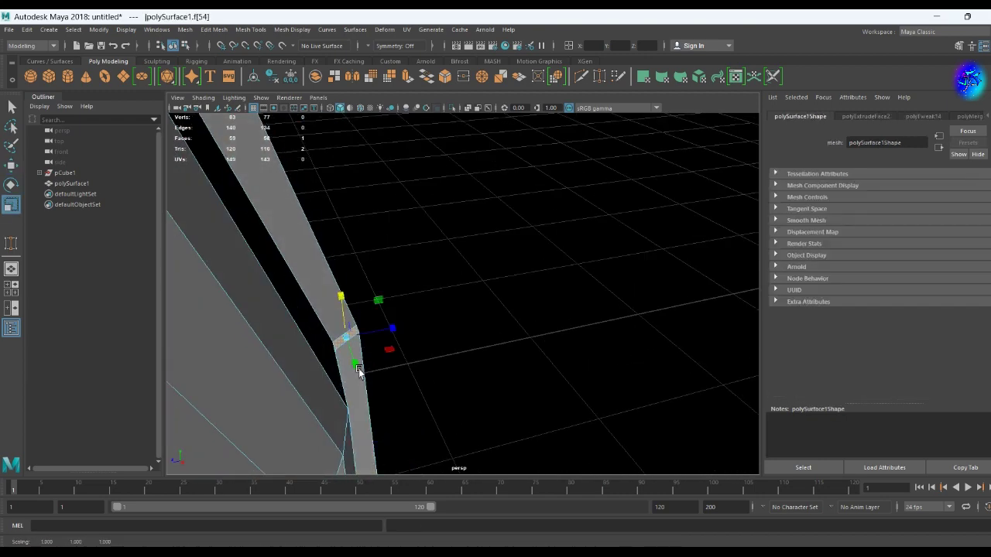
alt+drag(358, 371, 325, 315)
key(Delete)
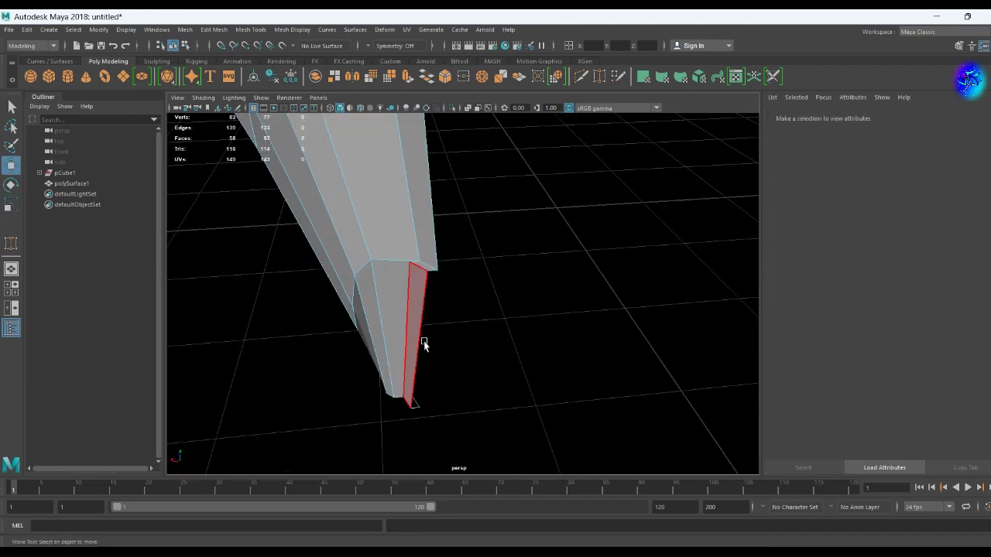
click(381, 314)
shift+right_drag(405, 259, 403, 271)
alt+drag(418, 294, 487, 321)
shift+right_drag(487, 321, 529, 388)
- Set a gradient background with Alt+B and weld the remaining stray vertex pairs
key(alt+b)
key(alt+b)
mouse_move(444, 416)
alt+mouse_down()
mouse_move(482, 331)
mouse_move(380, 283)
alt+mouse_up()
click(380, 284)
shift+right_drag(387, 287, 387, 243)
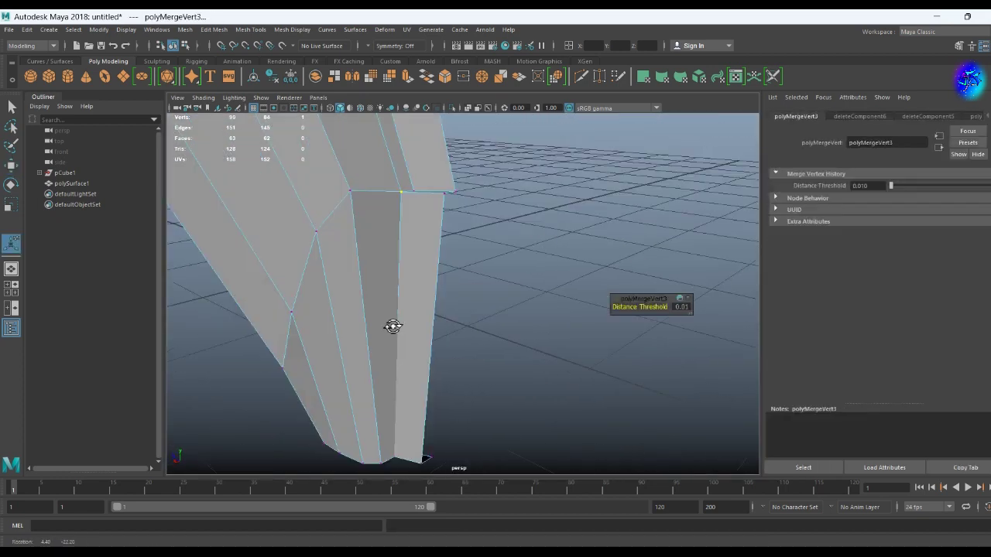
shift+right_drag(408, 404, 442, 358)
mouse_move(442, 358)
alt+mouse_down()
mouse_move(456, 326)
mouse_move(531, 381)
mouse_move(566, 364)
alt+mouse_up()
alt+drag(566, 364, 491, 369)
- Select the face at the top of the raised arm and go to orthographic view
key(w)
mouse_move(471, 203)
alt+mouse_down()
mouse_move(394, 325)
mouse_move(453, 240)
mouse_move(504, 268)
alt+mouse_up()
click(405, 343)
click(405, 344)
scroll(400, 345, up, 3)
key(space)
key(space)
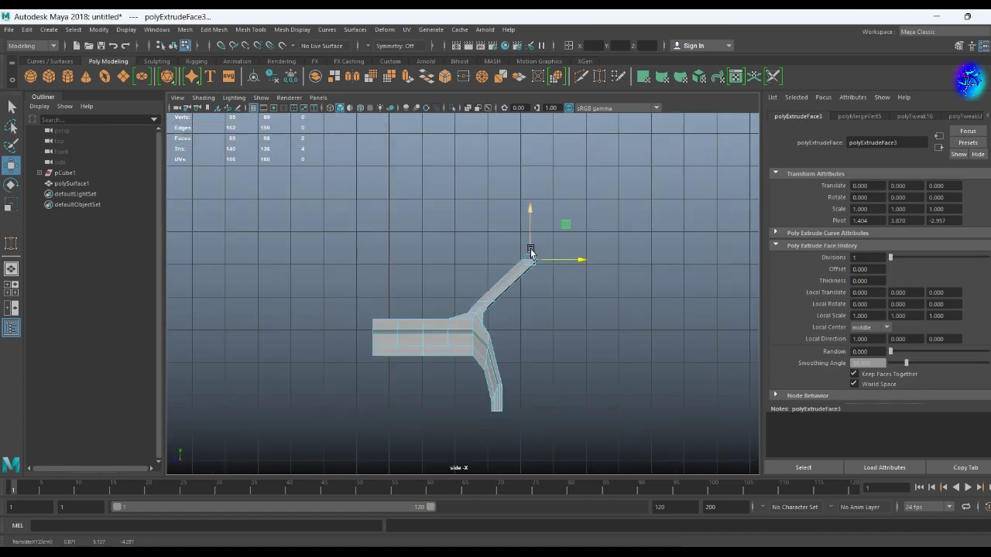
- Tilt the arm and pull the extrusion up the windshield slope
drag(526, 216, 525, 219)
key(w)
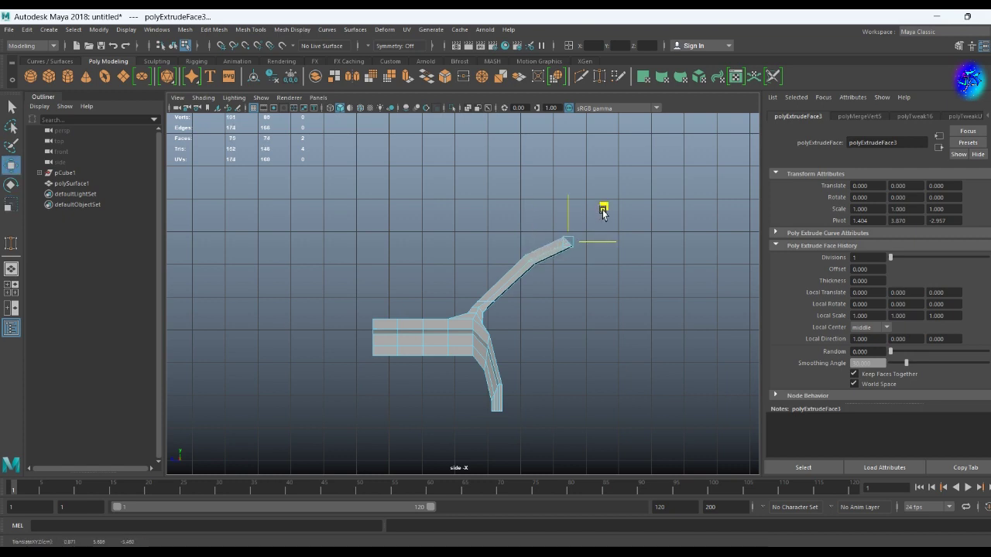
alt+middle_drag(603, 214, 514, 294)
key(ctrl+e)
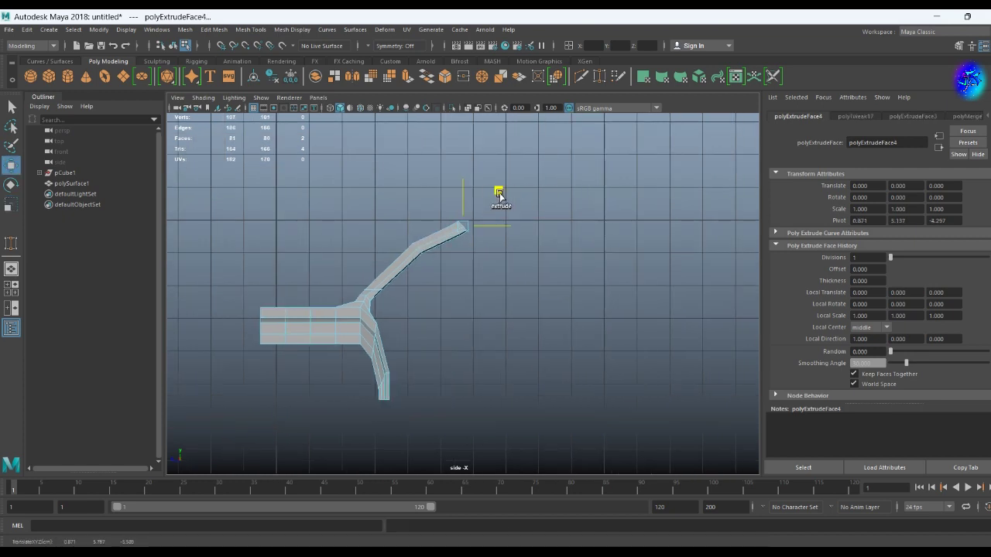
- Extrude the strip's end straight back to form the roof
key(F9)
drag(409, 240, 422, 250)
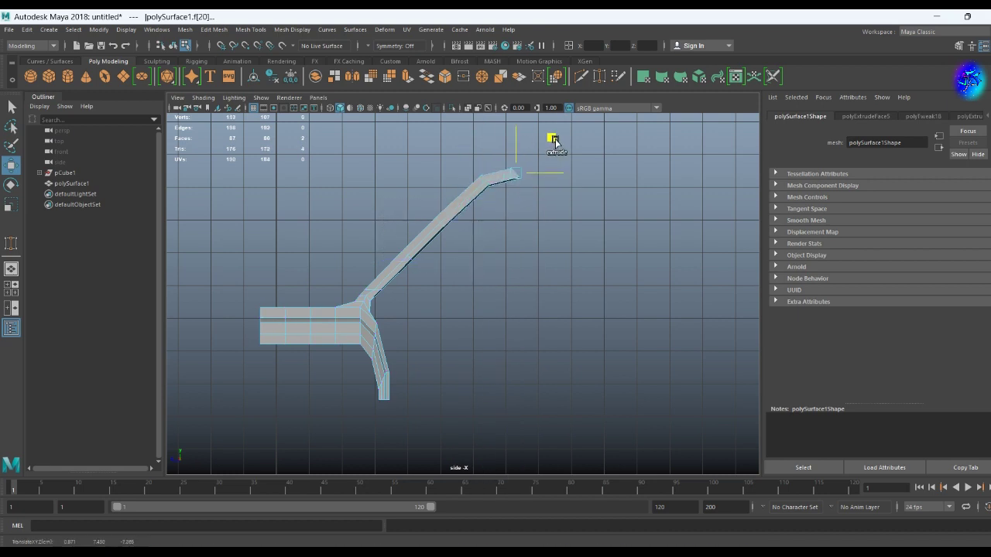
key(e)
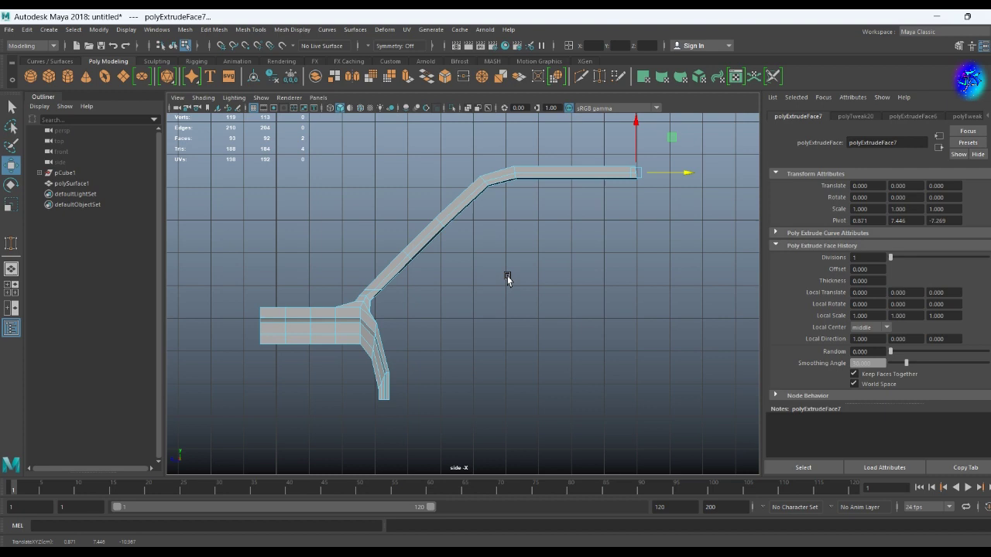
key(ctrl+e)
alt+drag(454, 255, 534, 261)
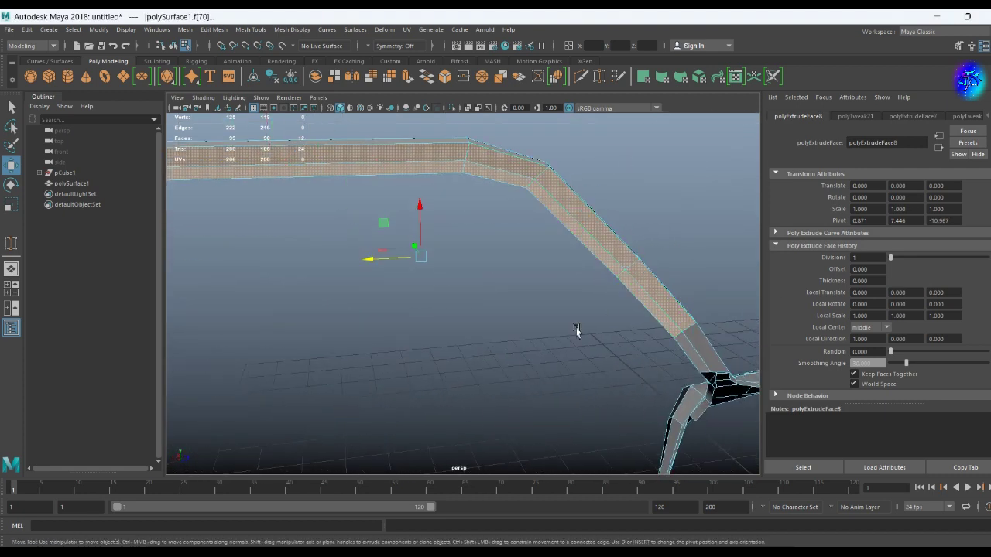
alt+drag(577, 331, 612, 214)
- Extrude the cab strip's edge out into a flat side panel
click(582, 298)
mouse_move(581, 298)
alt+mouse_down()
mouse_move(524, 214)
mouse_move(408, 202)
alt+mouse_up()
right_click(408, 203)
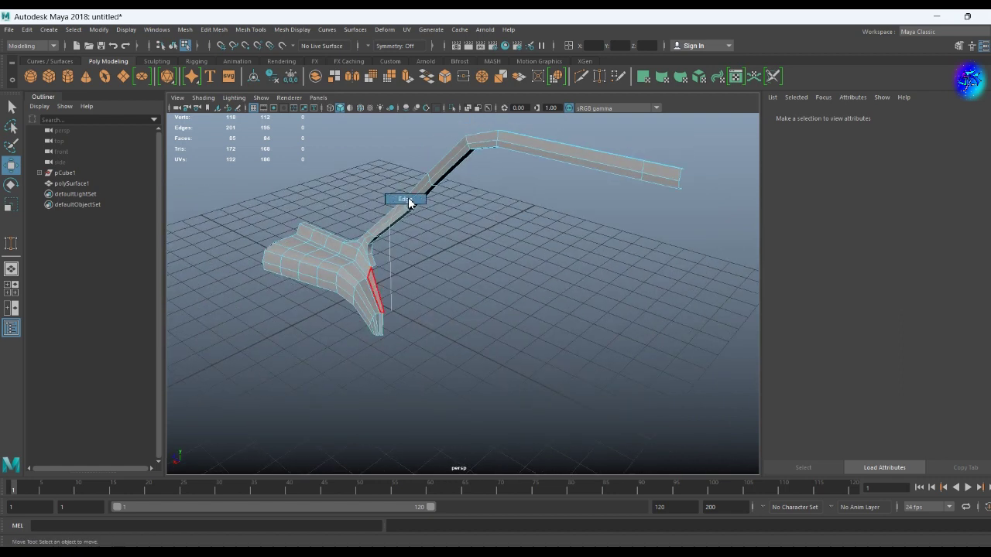
key(r)
shift+drag(379, 341, 620, 343)
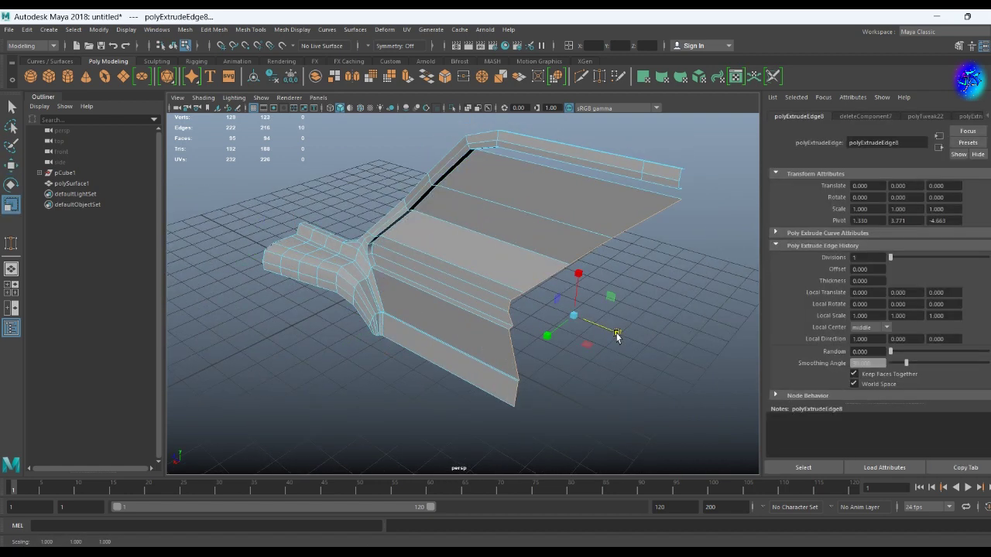
key(ctrl+z)
shift+drag(436, 263, 642, 336)
mouse_move(485, 299)
alt+mouse_down()
mouse_move(531, 305)
mouse_move(647, 284)
mouse_move(512, 251)
mouse_move(696, 289)
alt+mouse_up()
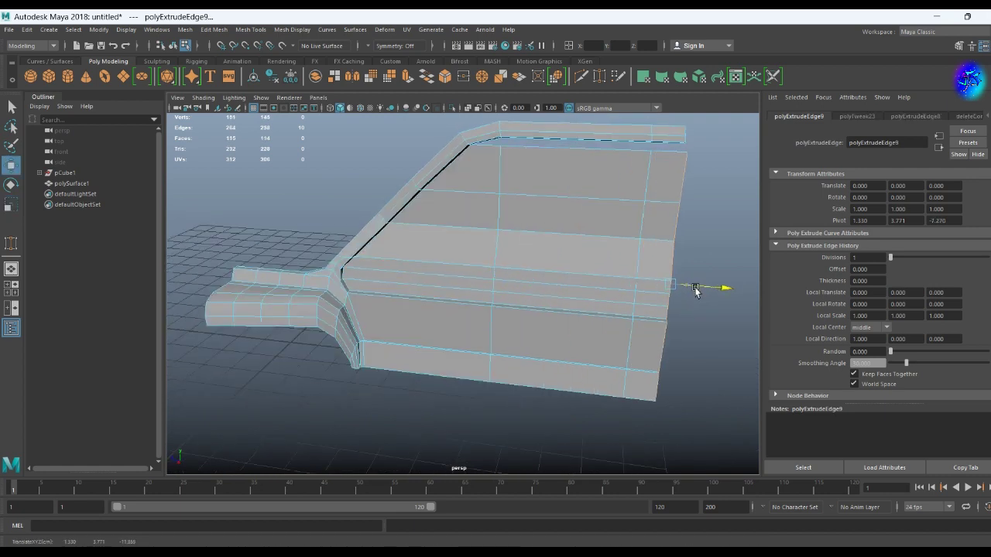
- Target-weld the panel's loose corner vertices onto their neighbours to close the gaps
click(500, 144)
key(f)
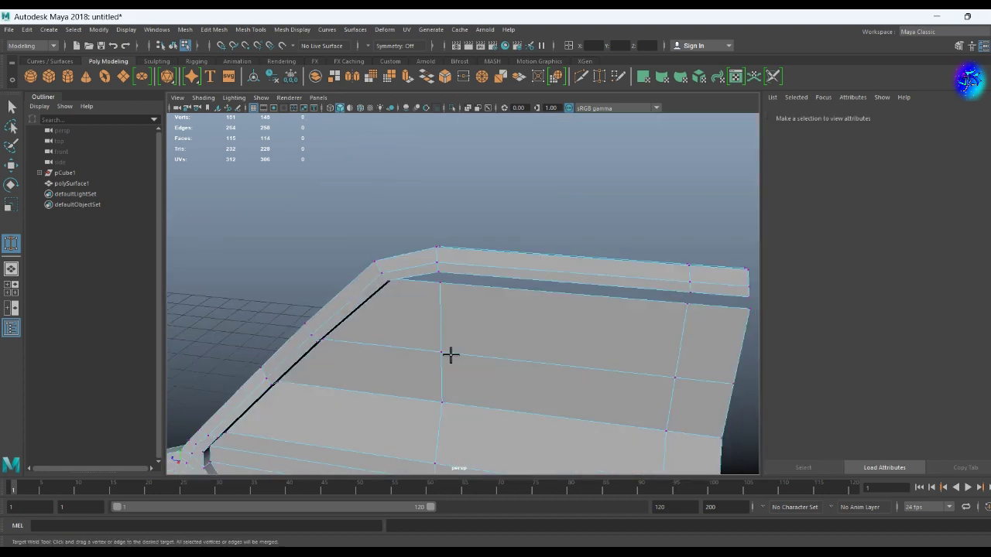
drag(407, 195, 398, 205)
alt+drag(398, 204, 542, 237)
drag(621, 180, 627, 217)
mouse_move(627, 217)
alt+mouse_down()
mouse_move(597, 272)
mouse_move(534, 225)
alt+mouse_up()
key(w)
drag(479, 125, 531, 339)
- Slide the side panel outward along X in the front view
key(F8)
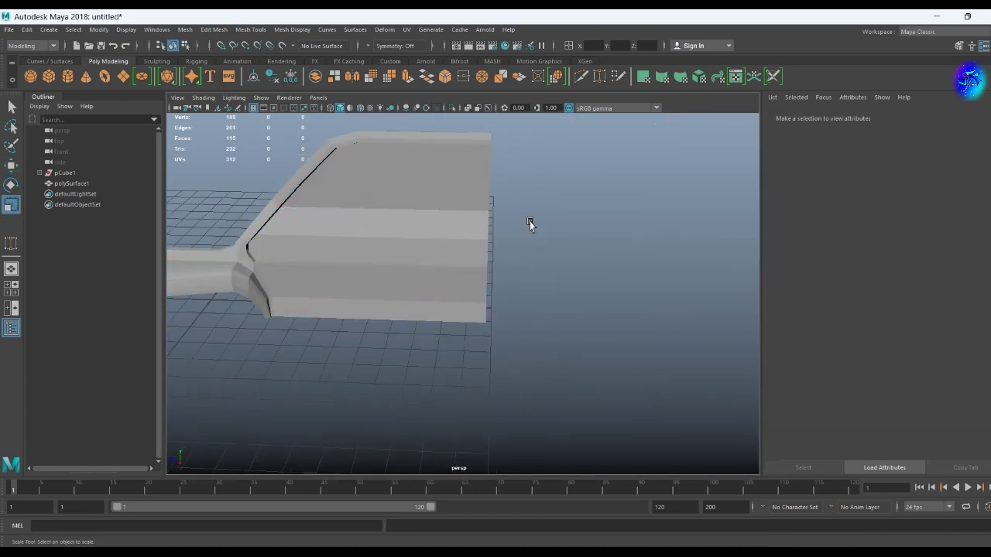
alt+drag(530, 221, 401, 287)
click(402, 286)
key(r)
drag(323, 229, 583, 389)
key(w)
mouse_move(571, 310)
mouse_down()
mouse_move(643, 336)
mouse_move(601, 316)
mouse_up()
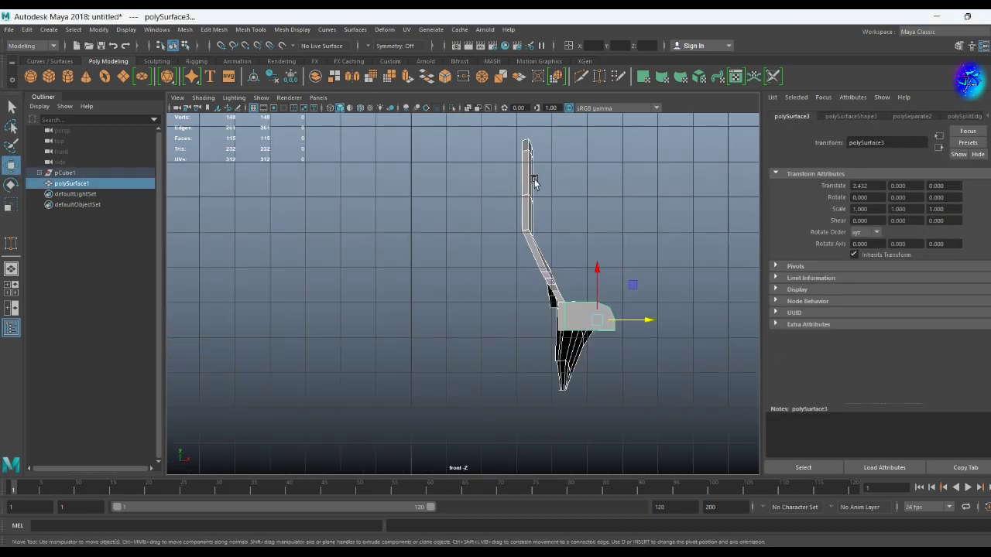
- Reposition the panel's upper vertices to fit the cab, then check in perspective
key(F9)
drag(473, 167, 529, 194)
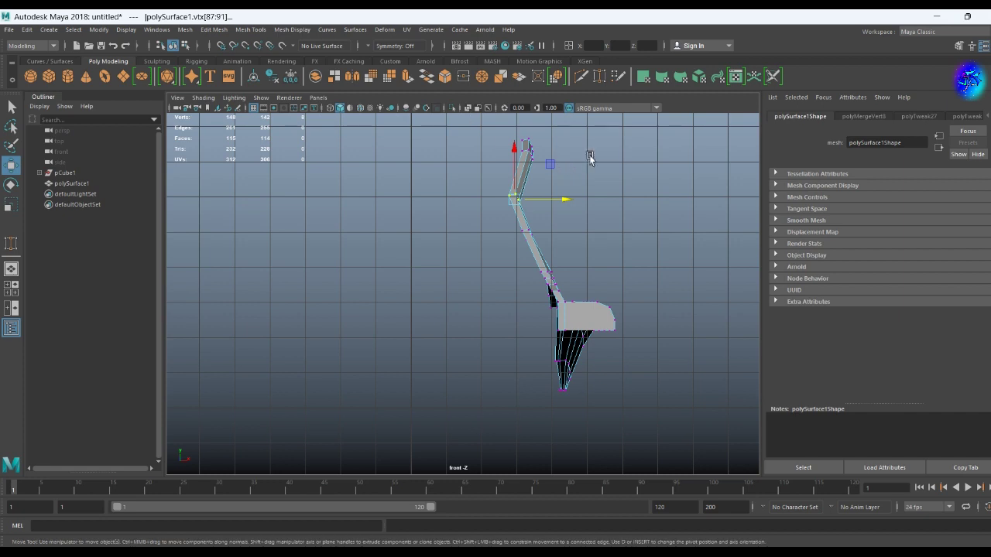
alt+middle_drag(590, 158, 589, 229)
scroll(542, 202, down, 2)
alt+middle_drag(659, 244, 676, 216)
alt+middle_drag(542, 232, 542, 264)
alt+middle_drag(542, 326, 562, 321)
key(F8)
mouse_move(586, 276)
alt+mouse_down()
mouse_move(345, 286)
mouse_move(562, 271)
mouse_move(521, 264)
mouse_move(457, 309)
mouse_move(591, 308)
mouse_move(591, 257)
alt+mouse_up()
- Inspect the gaps between the panel and body, selecting edges along them
click(457, 309)
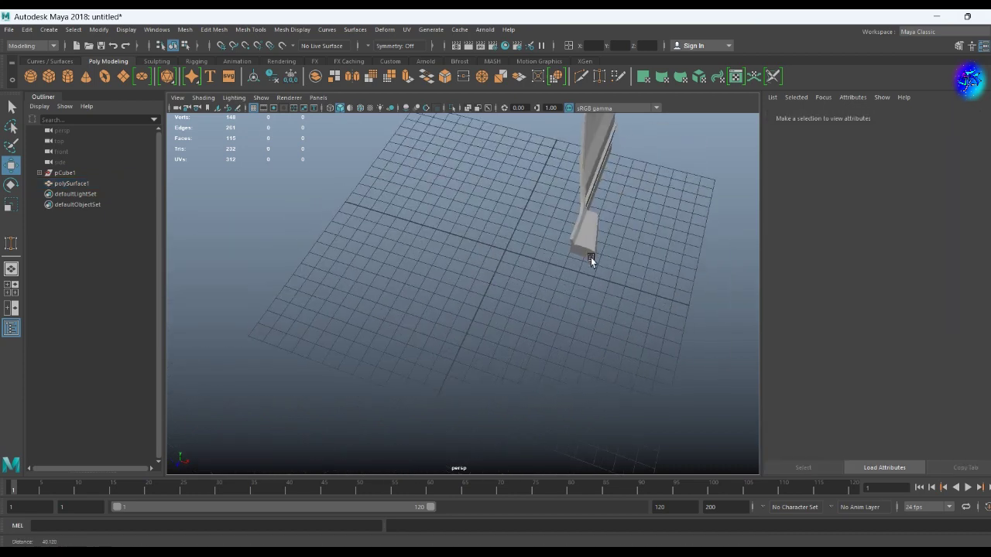
key(space)
drag(545, 356, 540, 385)
mouse_move(529, 277)
alt+mouse_down()
mouse_move(447, 245)
mouse_move(487, 280)
mouse_move(276, 224)
mouse_move(464, 321)
mouse_move(333, 287)
mouse_move(526, 274)
mouse_move(493, 329)
mouse_move(415, 237)
alt+mouse_up()
click(447, 244)
click(334, 287)
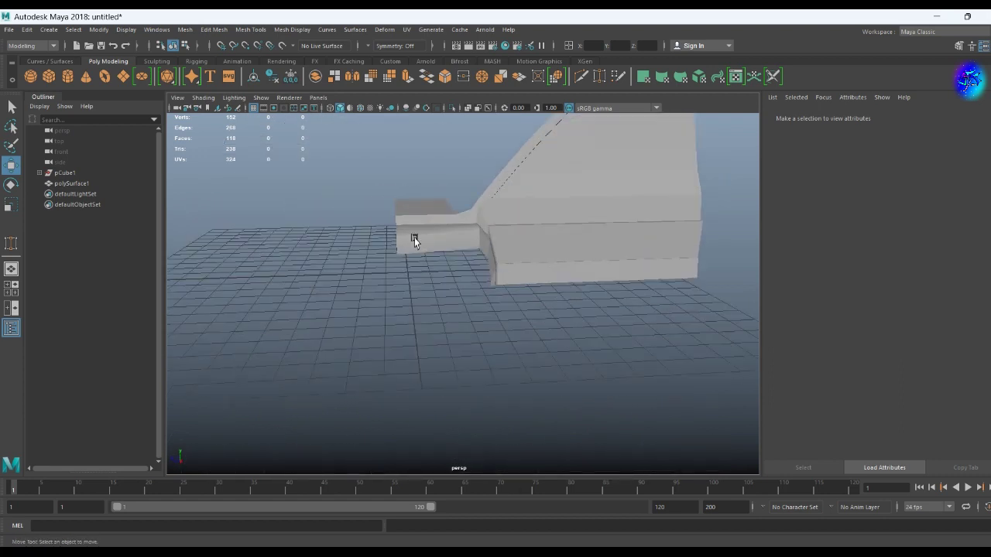
- Extrude the front border edge of the body mesh
click(414, 238)
right_drag(354, 258, 337, 170)
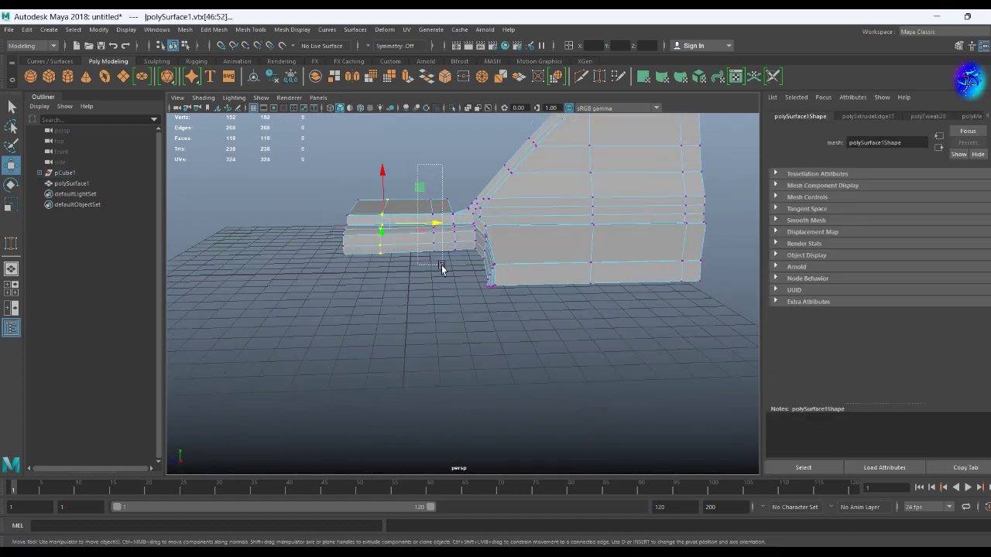
mouse_move(399, 284)
alt+mouse_down()
mouse_move(454, 372)
mouse_move(522, 312)
mouse_move(393, 266)
alt+mouse_up()
click(430, 308)
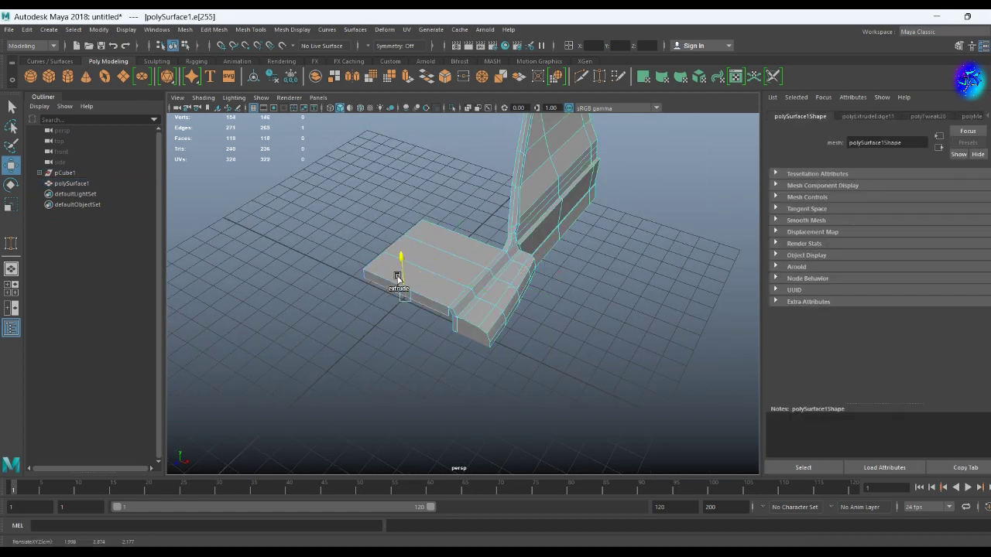
key(ctrl+e)
- Split the front block off as a separate piece and position it
click(419, 307)
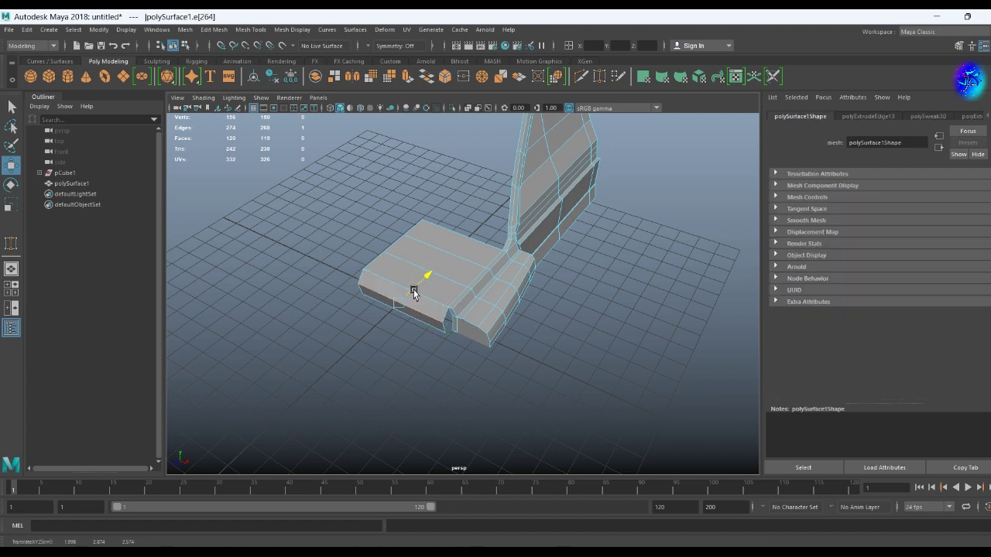
scroll(418, 279, up, 5)
shift+right_drag(413, 265, 409, 380)
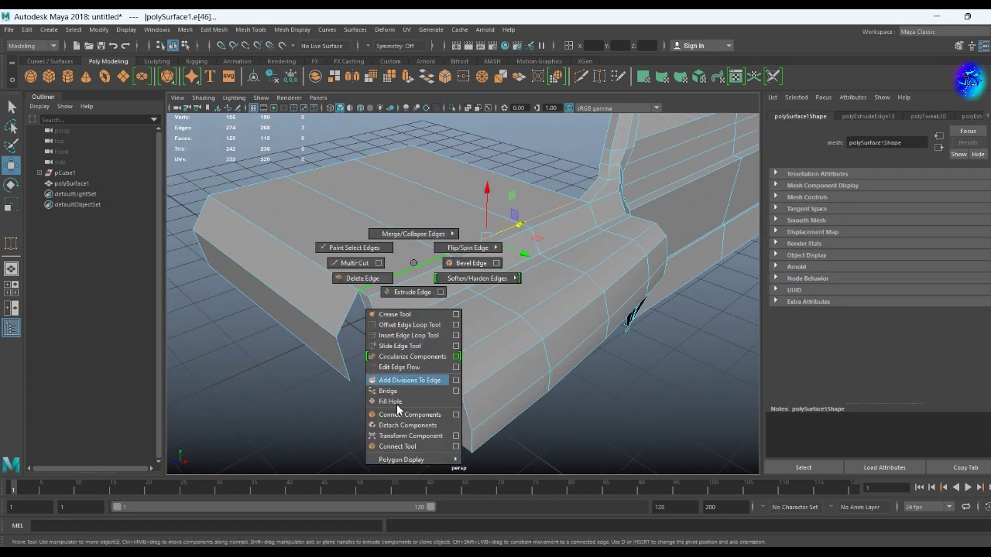
shift+right_drag(453, 244, 442, 457)
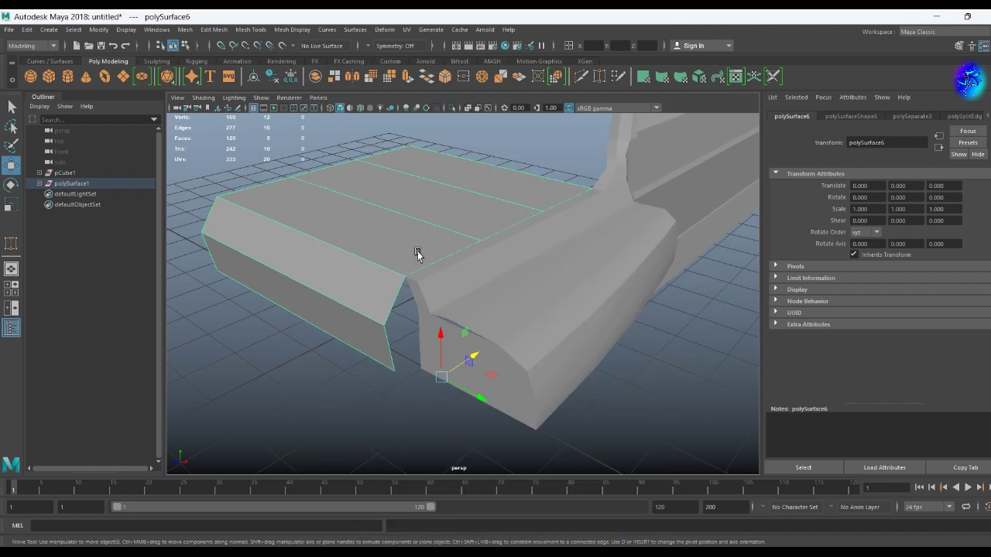
- Extrude the front block's top edge and move a corner vertex into place
click(503, 231)
key(ctrl+e)
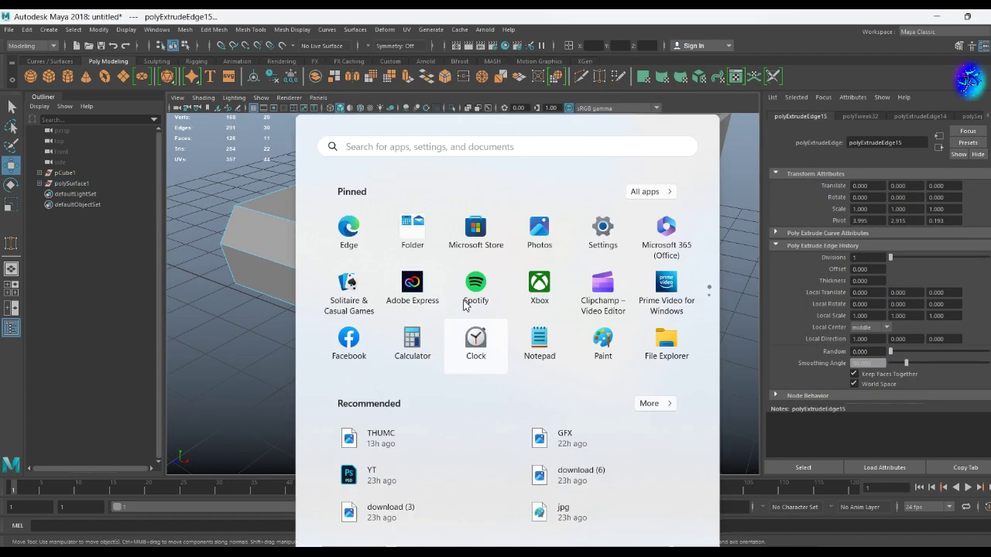
click(630, 302)
mouse_move(630, 303)
alt+mouse_down()
mouse_move(512, 309)
mouse_move(427, 292)
alt+mouse_up()
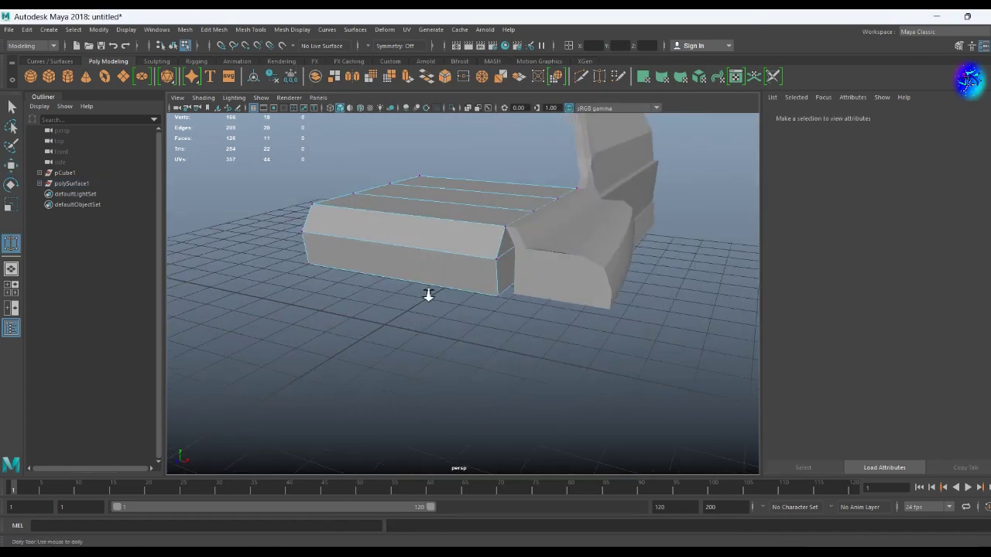
scroll(428, 292, up, 3)
key(w)
click(516, 257)
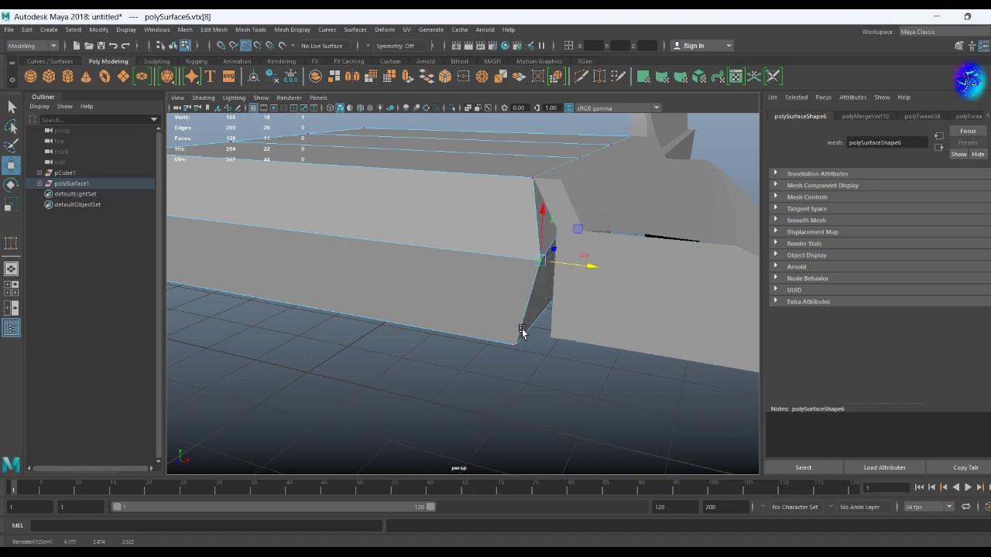
scroll(555, 338, down, 3)
mouse_move(595, 312)
alt+mouse_down()
mouse_move(408, 310)
mouse_move(415, 250)
alt+mouse_up()
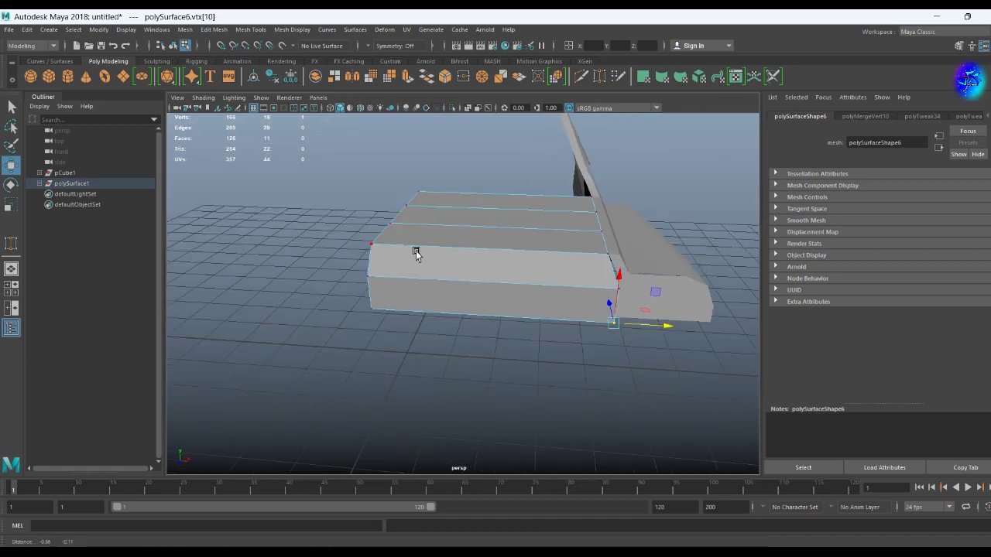
- Slice two edge loops across the hood block with Multi-Cut
drag(418, 178, 469, 246)
shift+right_drag(498, 269, 493, 237)
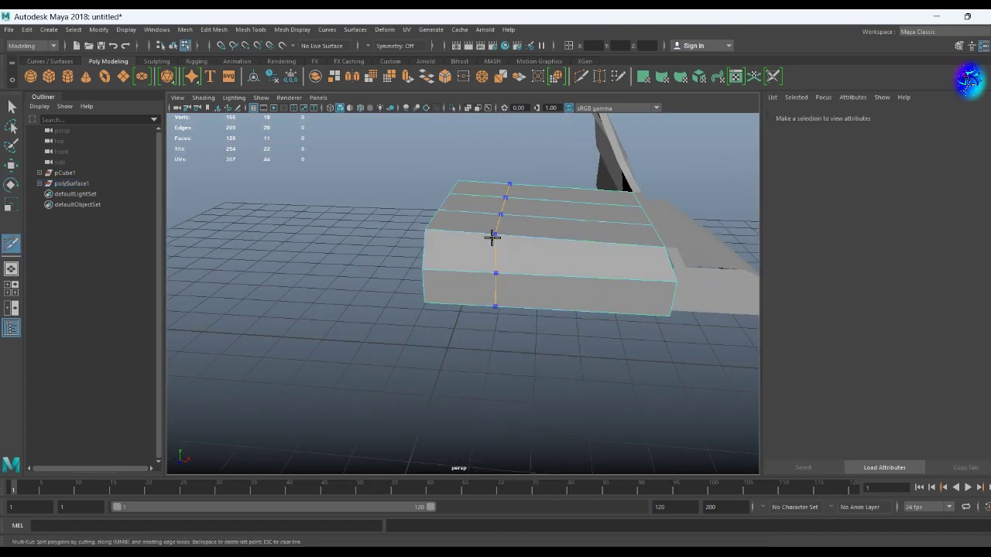
mouse_move(561, 348)
alt+mouse_down()
mouse_move(517, 298)
mouse_move(467, 327)
mouse_move(516, 323)
mouse_move(499, 280)
alt+mouse_up()
ctrl+click(517, 298)
key(w)
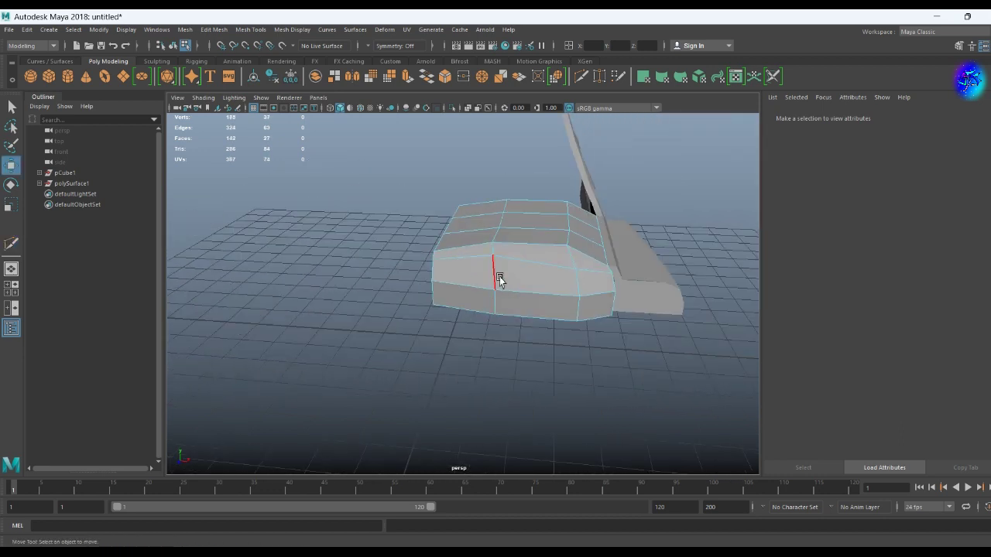
shift+right_drag(499, 281, 487, 386)
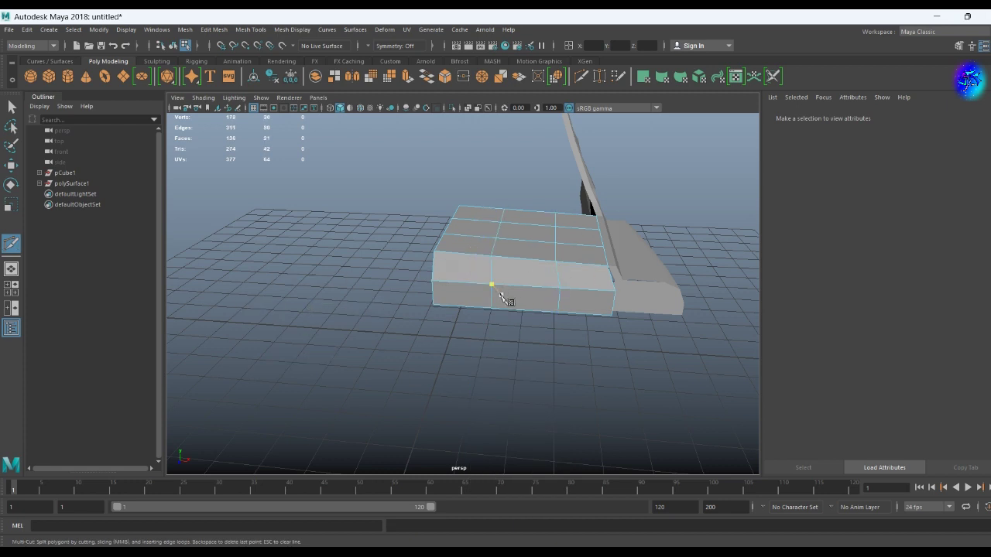
key(w)
- Apply Edit Edge Flow to the new loops so the hood's top bows upward
shift+right_drag(511, 305, 526, 311)
key(g)
key(g)
key(t)
click(451, 211)
alt+drag(447, 230, 434, 179)
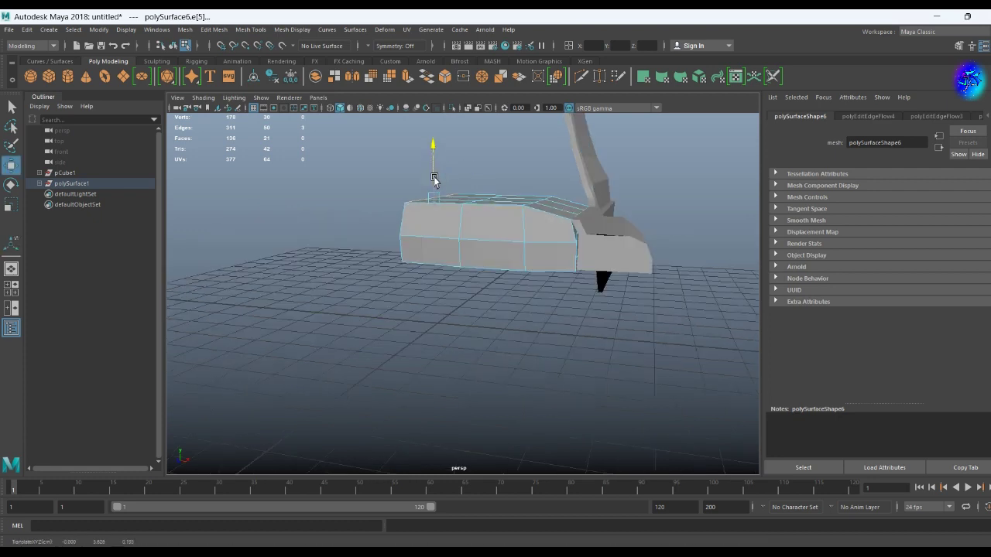
shift+right_drag(436, 188, 422, 300)
alt+drag(420, 281, 404, 306)
- Inspect the rounded hood from several angles and select the hood piece
key(F8)
alt+drag(442, 239, 380, 305)
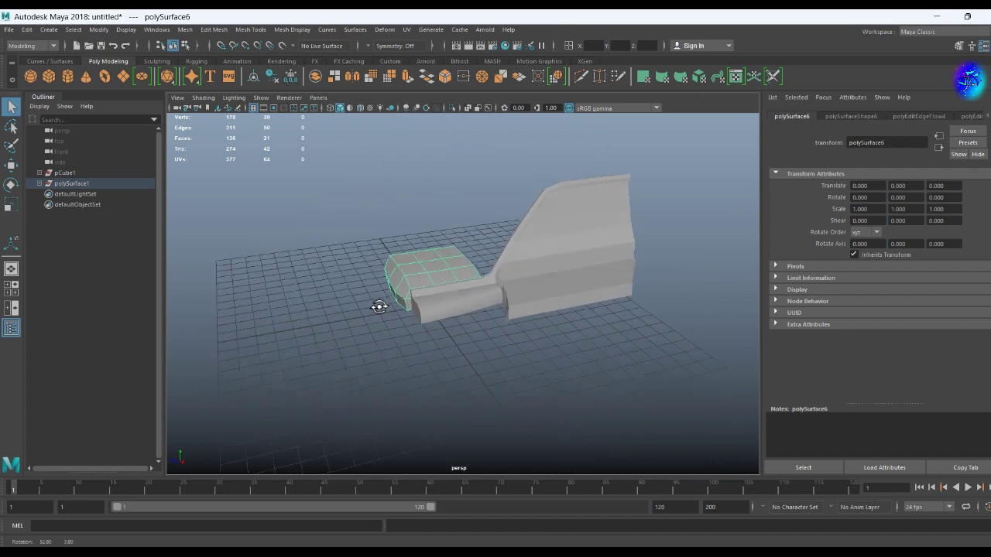
click(374, 338)
alt+drag(374, 338, 455, 330)
click(557, 298)
scroll(558, 298, up, 5)
click(552, 348)
alt+drag(553, 347, 263, 230)
- Check a hood edge and corner vertex, then return to object selection
click(322, 220)
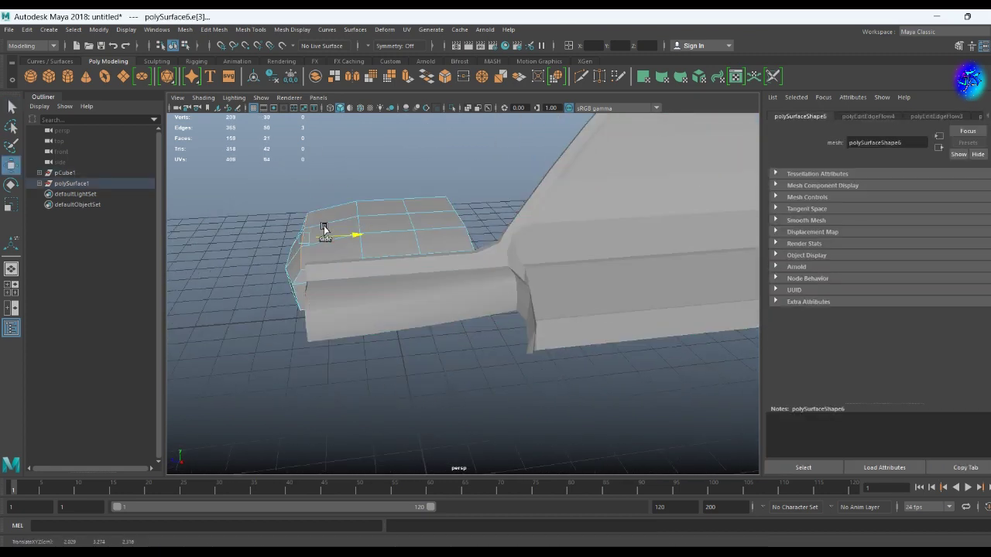
mouse_move(327, 239)
alt+mouse_down()
mouse_move(465, 294)
mouse_move(599, 388)
mouse_move(411, 355)
mouse_move(416, 325)
mouse_move(356, 310)
alt+mouse_up()
click(599, 387)
click(357, 309)
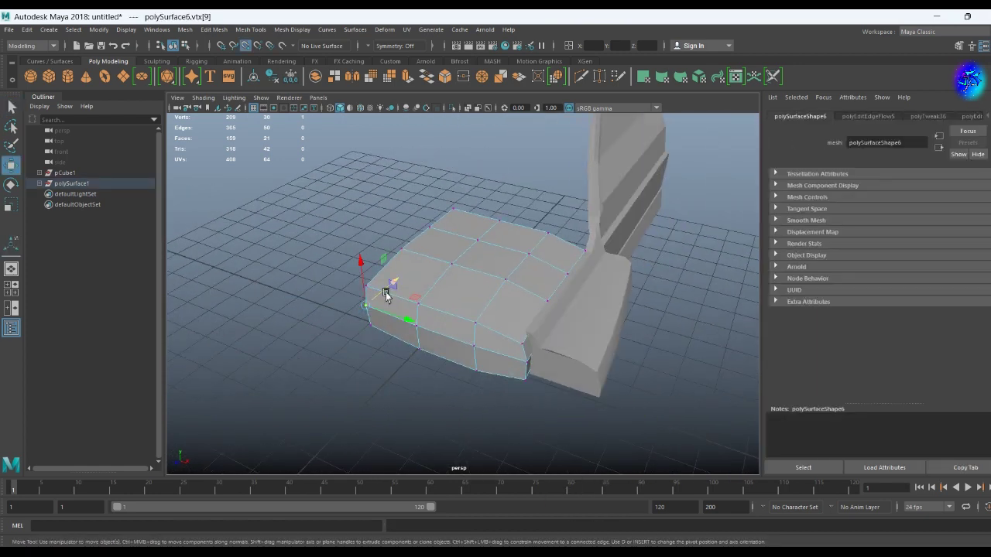
mouse_move(401, 277)
alt+mouse_down()
mouse_move(398, 336)
mouse_move(319, 307)
alt+mouse_up()
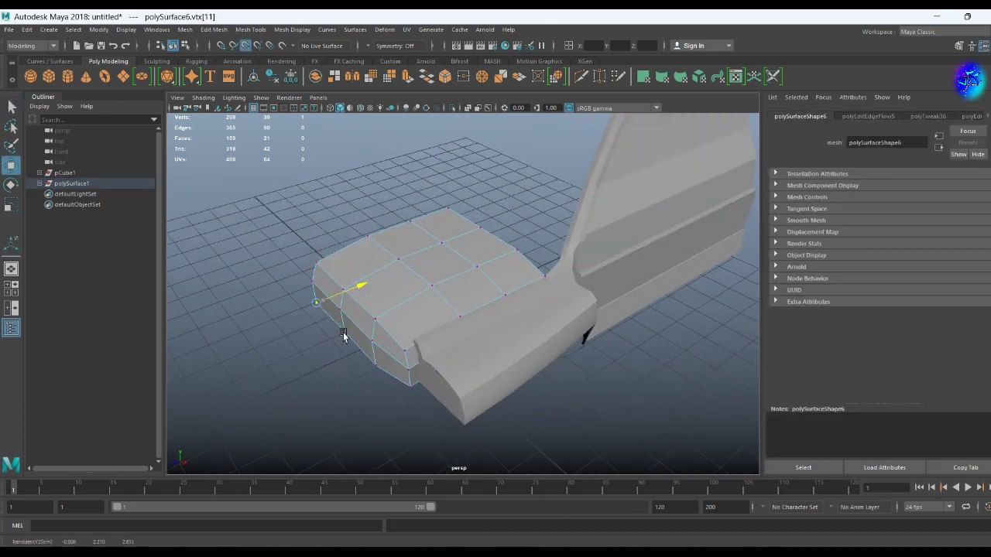
mouse_move(344, 339)
alt+mouse_down()
mouse_move(364, 312)
mouse_move(332, 289)
mouse_move(408, 307)
mouse_move(354, 303)
mouse_move(320, 328)
alt+mouse_up()
key(F8)
alt+right_drag(320, 328, 390, 322)
- Extrude the panel's border loop outward into a bent lip
key(F10)
double_click(436, 205)
key(ctrl+e)
mouse_move(440, 200)
alt+mouse_down()
mouse_move(416, 338)
mouse_move(399, 310)
mouse_move(413, 329)
mouse_move(483, 235)
alt+mouse_up()
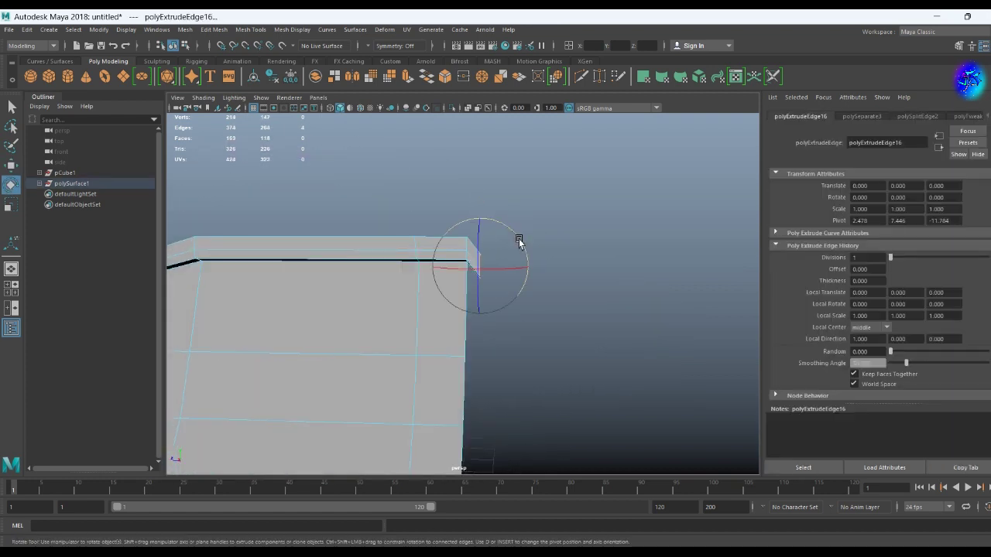
key(w)
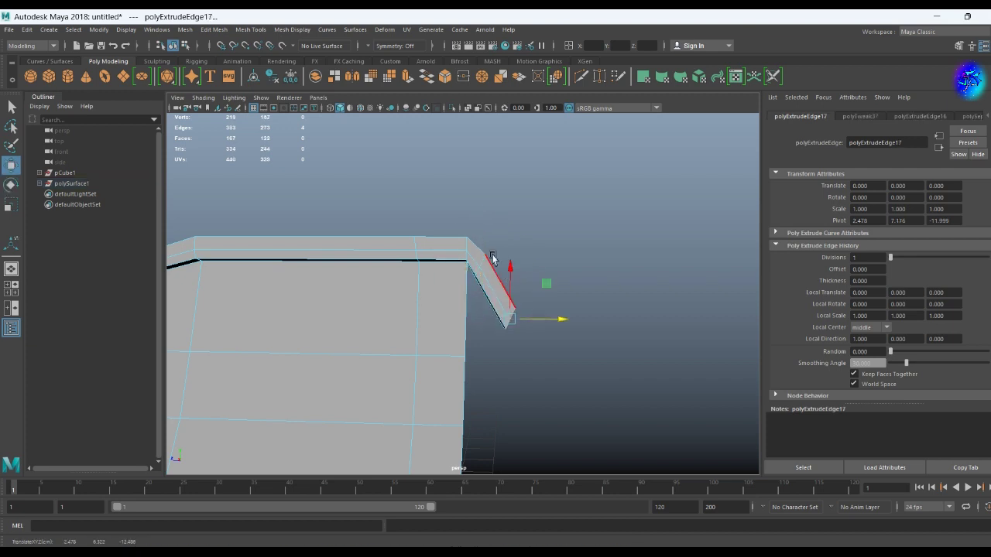
click(485, 266)
key(ctrl+z)
- Undo the last move and frame the view on the bed's bent lip
mouse_move(483, 283)
alt+mouse_down()
mouse_move(372, 283)
mouse_move(483, 239)
mouse_move(303, 255)
mouse_move(402, 248)
mouse_move(507, 167)
alt+mouse_up()
key(r)
key(ctrl+z)
alt+drag(519, 246, 383, 337)
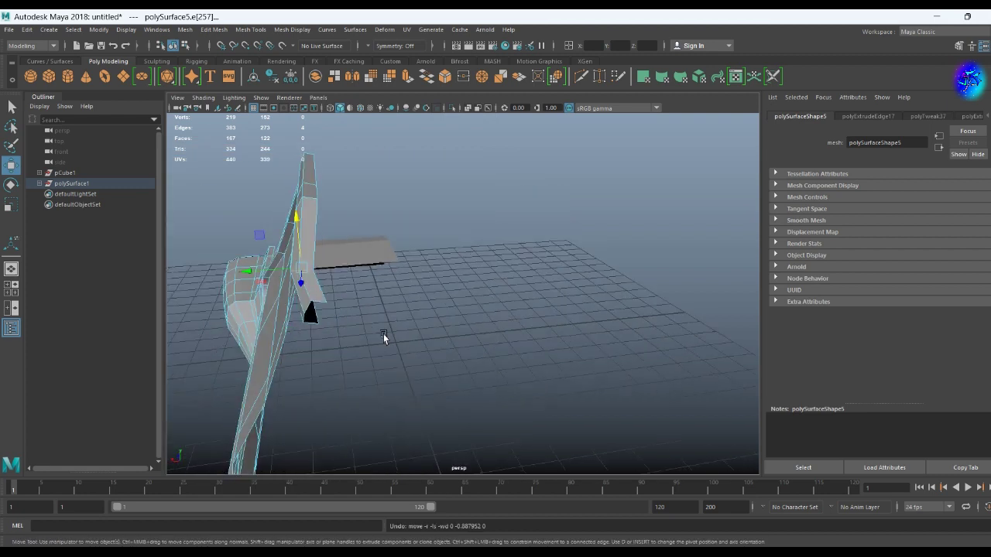
key(f)
click(532, 289)
mouse_move(533, 289)
alt+mouse_down()
mouse_move(462, 307)
mouse_move(511, 281)
mouse_move(462, 327)
alt+mouse_up()
- Select the face under the lip at the bed corner, test-delete it, and undo
click(442, 255)
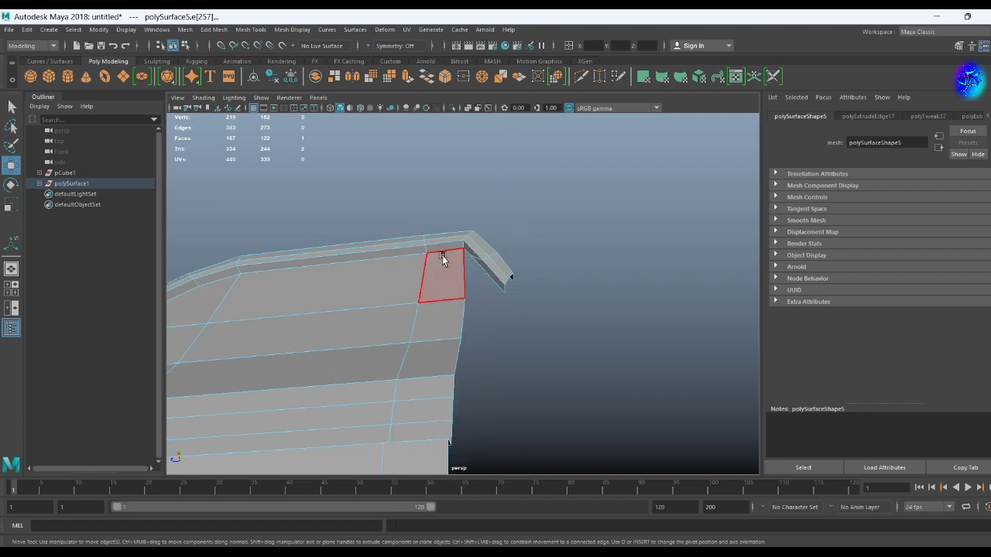
key(Delete)
mouse_move(449, 272)
alt+mouse_down()
mouse_move(449, 343)
mouse_move(466, 311)
alt+mouse_up()
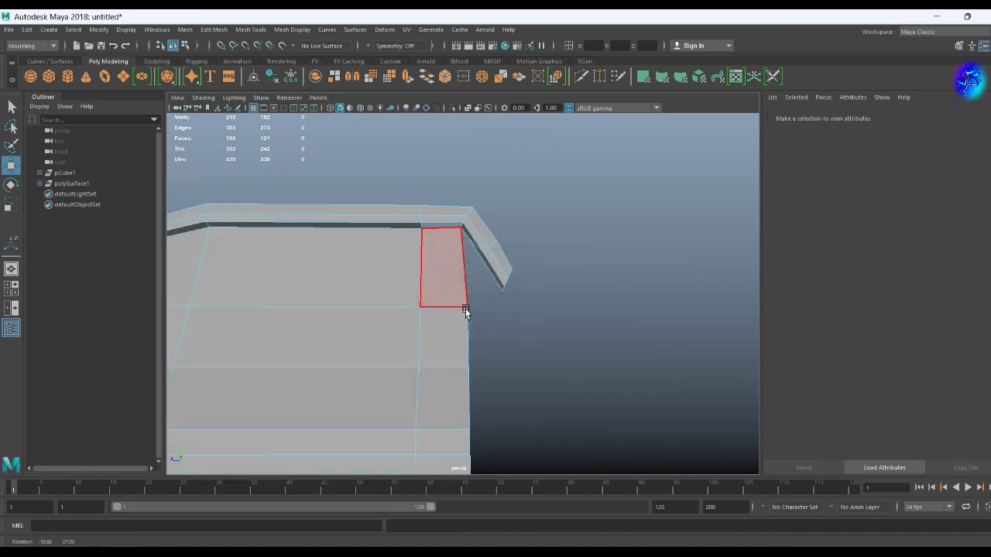
key(ctrl+z)
- Extract the face under the lip and move the piece up to the bed corner
shift+right_drag(507, 263, 473, 445)
alt+drag(472, 445, 460, 392)
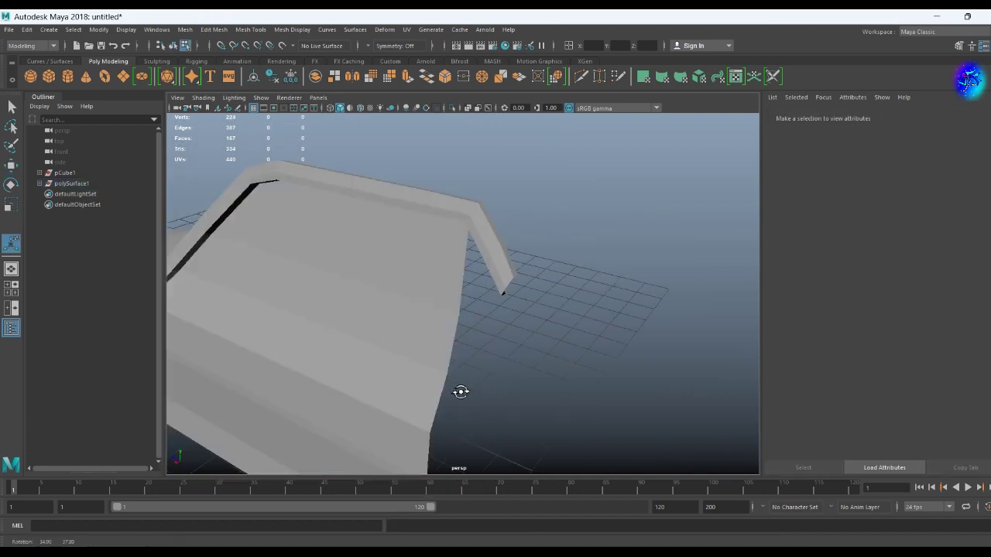
click(504, 287)
alt+drag(504, 288, 310, 285)
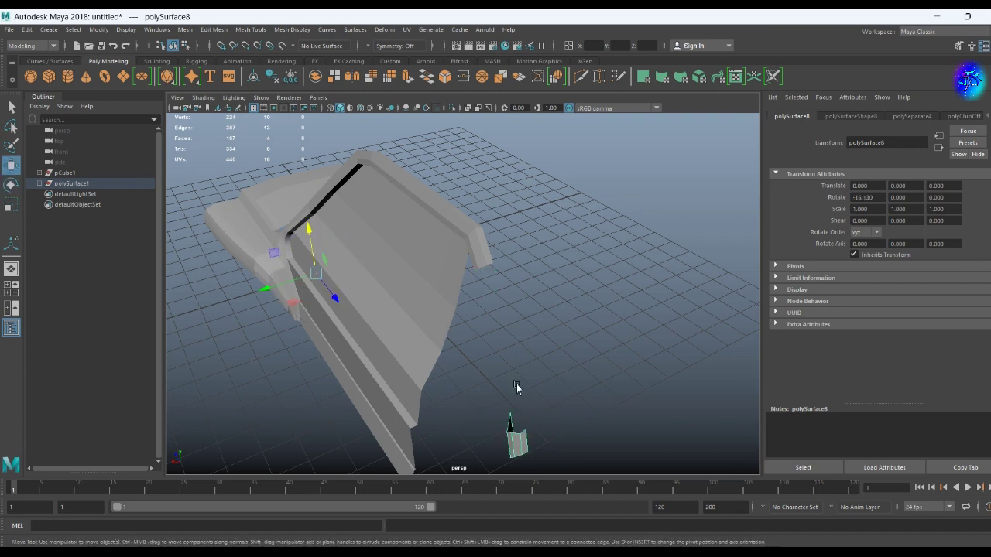
alt+drag(432, 324, 458, 390)
mouse_move(466, 338)
alt+mouse_down()
mouse_move(480, 310)
mouse_move(476, 380)
mouse_move(403, 416)
mouse_move(433, 409)
alt+mouse_up()
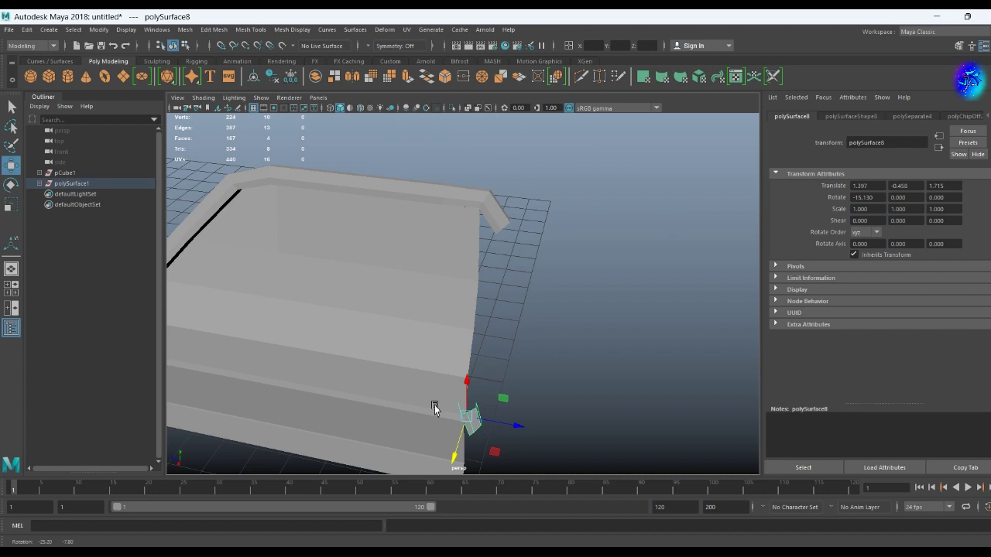
alt+middle_drag(433, 409, 474, 351)
mouse_move(516, 344)
alt+mouse_down()
mouse_move(428, 363)
mouse_move(399, 347)
mouse_move(467, 331)
alt+mouse_up()
- Scale the piece's edge loop and move its vertices into an upright strip
click(508, 378)
double_click(508, 379)
key(r)
alt+drag(464, 436, 460, 359)
mouse_move(486, 400)
alt+mouse_down()
mouse_move(421, 438)
mouse_move(482, 327)
alt+mouse_up()
key(ctrl+F9)
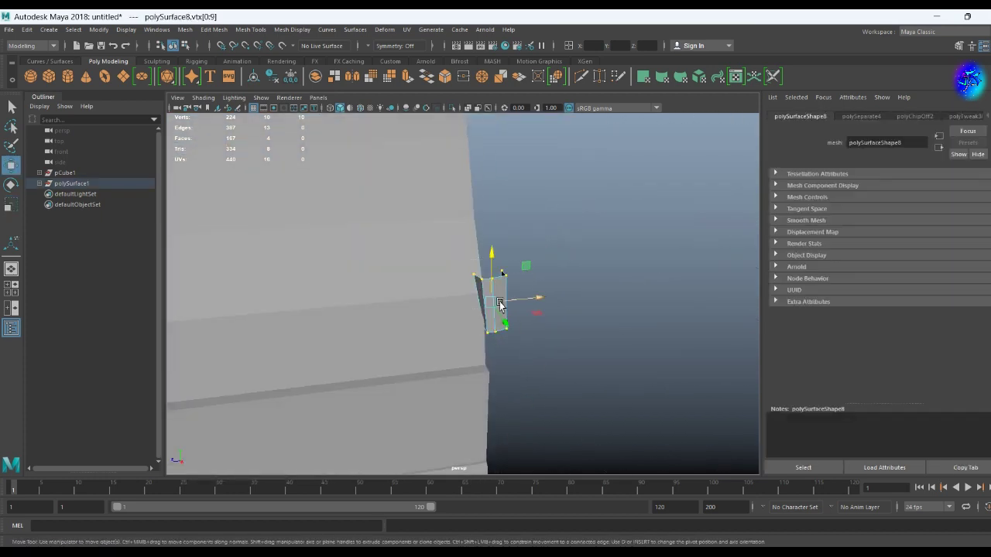
mouse_move(496, 381)
alt+mouse_down()
mouse_move(642, 380)
mouse_move(603, 313)
alt+mouse_up()
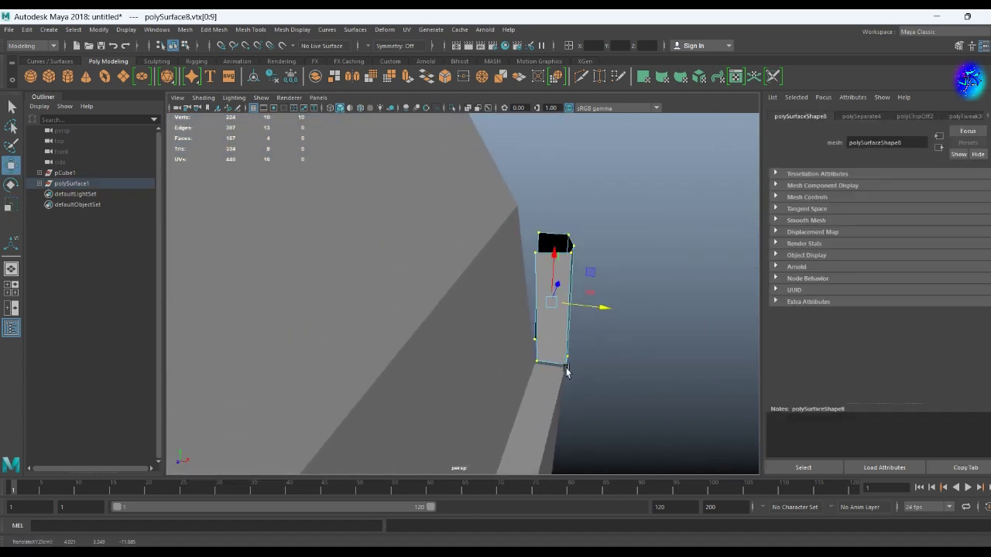
mouse_move(571, 387)
alt+mouse_down()
mouse_move(547, 295)
mouse_move(456, 304)
mouse_move(513, 302)
alt+mouse_up()
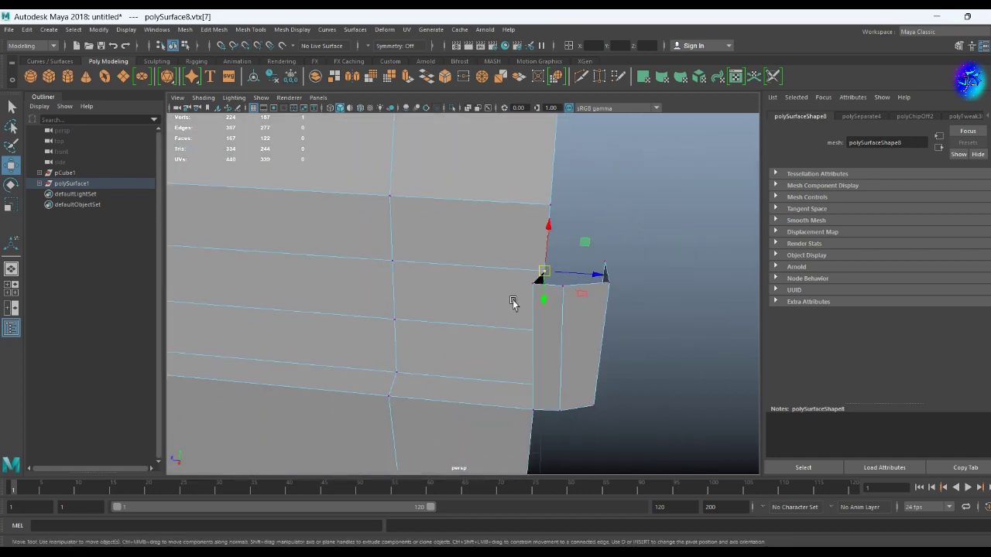
mouse_move(604, 310)
alt+mouse_down()
mouse_move(586, 270)
mouse_move(518, 397)
mouse_move(487, 414)
alt+mouse_up()
- Combine the strip with the body mesh
key(F8)
shift+right_drag(513, 199, 480, 390)
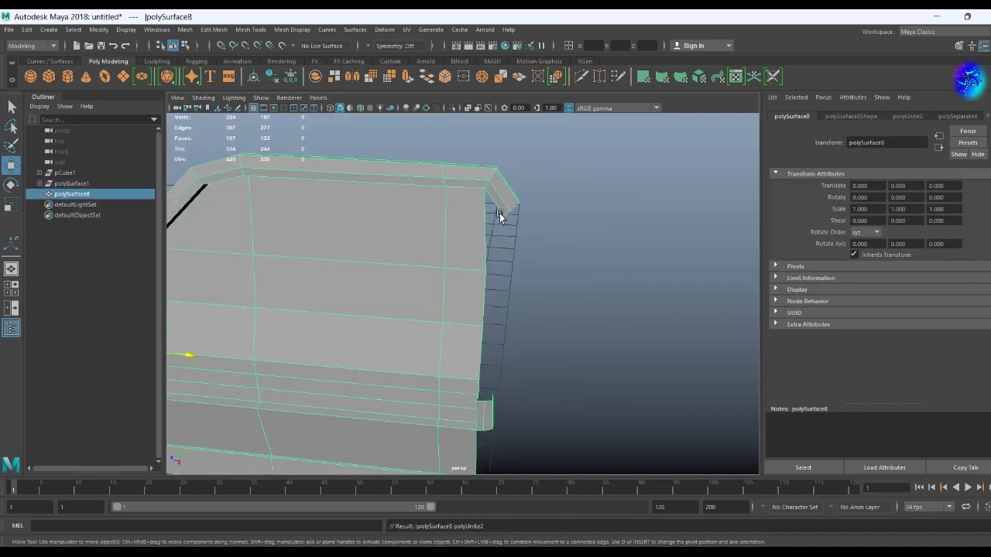
alt+drag(514, 224, 504, 187)
- Bridge the gap between the strip's open edges and the bed wall
mouse_move(512, 224)
alt+mouse_down()
mouse_move(508, 188)
mouse_move(435, 165)
alt+mouse_up()
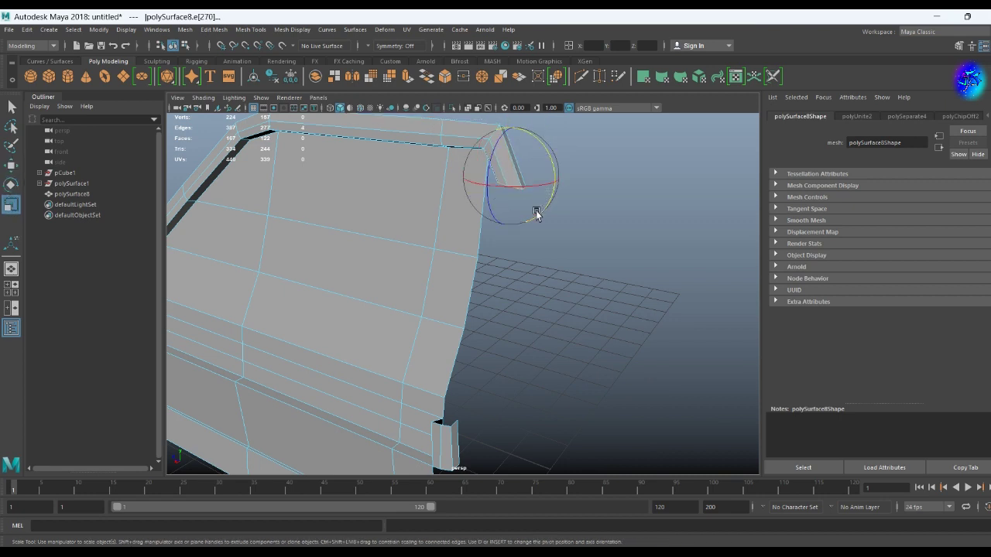
alt+drag(498, 228, 537, 172)
key(w)
mouse_move(482, 427)
alt+mouse_down()
mouse_move(500, 436)
mouse_move(498, 426)
alt+mouse_up()
shift+right_drag(498, 418, 504, 500)
mouse_move(504, 500)
alt+mouse_down()
mouse_move(566, 401)
mouse_move(627, 335)
alt+mouse_up()
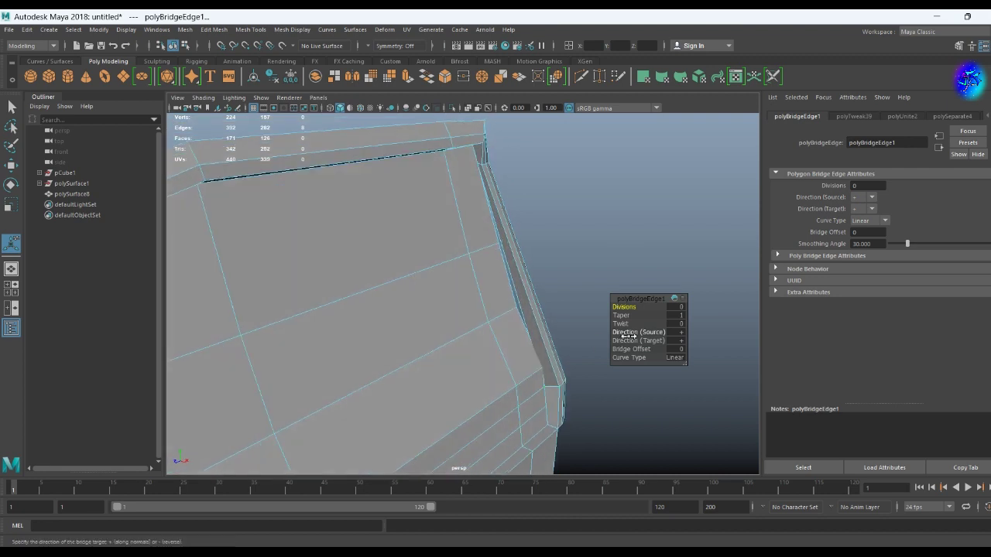
mouse_move(659, 302)
alt+mouse_down()
mouse_move(537, 338)
mouse_move(508, 251)
alt+mouse_up()
- Cut across the bed wall to the strip and target-weld a loose corner vertex
click(520, 297)
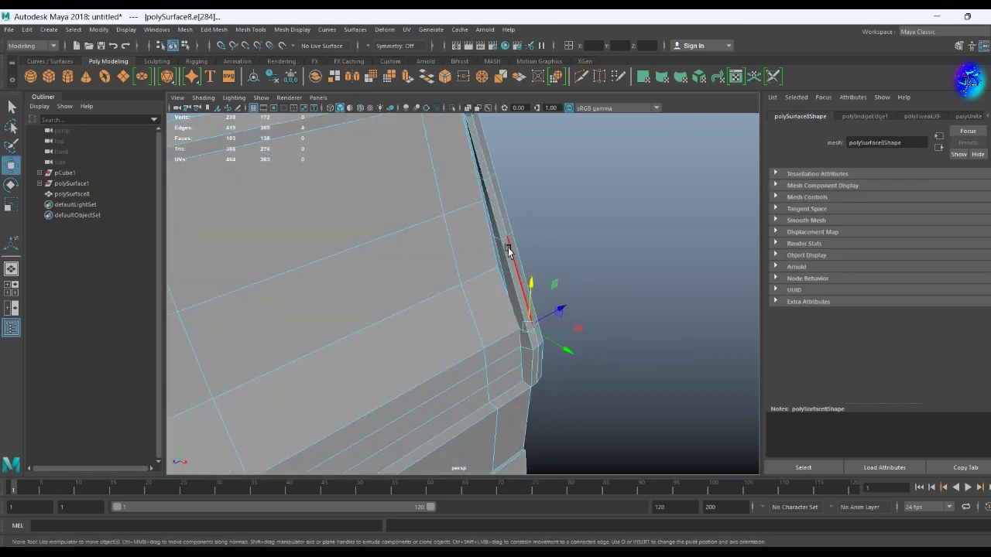
mouse_move(486, 160)
alt+mouse_down()
mouse_move(568, 265)
mouse_move(546, 248)
mouse_move(557, 203)
mouse_move(580, 239)
mouse_move(558, 283)
mouse_move(526, 148)
mouse_move(477, 213)
mouse_move(467, 234)
mouse_move(480, 244)
alt+mouse_up()
click(556, 203)
key(F9)
click(477, 213)
shift+right_drag(445, 236, 463, 217)
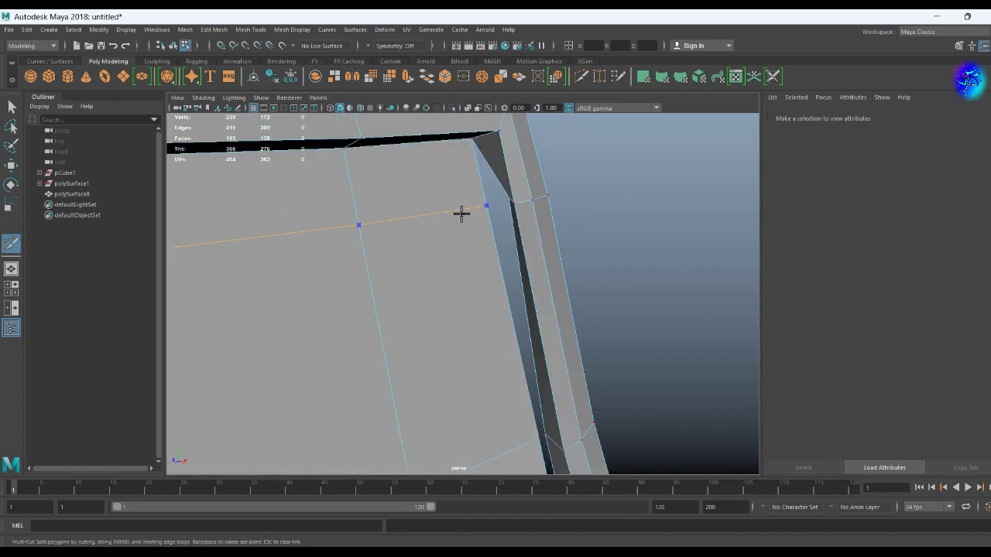
click(485, 208)
drag(492, 207, 493, 207)
alt+middle_drag(493, 207, 521, 325)
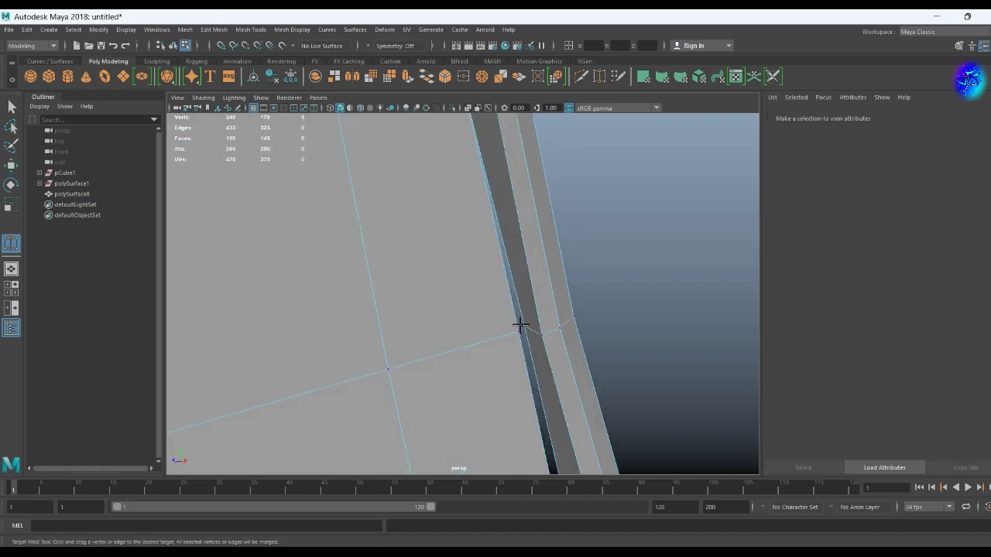
mouse_move(521, 302)
alt+mouse_down()
mouse_move(511, 323)
mouse_move(411, 243)
mouse_move(385, 287)
mouse_move(620, 269)
alt+mouse_up()
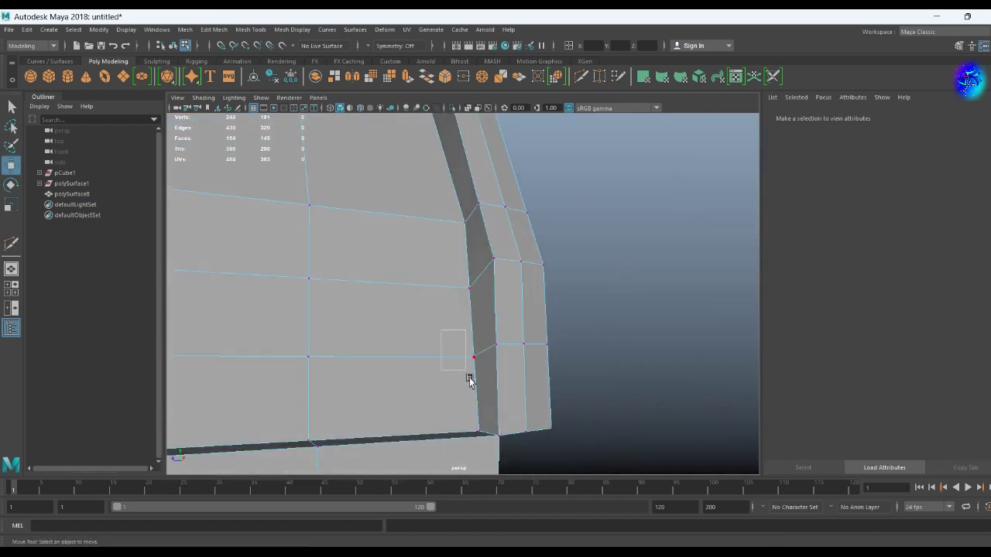
- Merge the selected corner vertices and check the result in smooth preview
shift+right_drag(469, 381, 471, 309)
key(3)
alt+drag(544, 261, 568, 286)
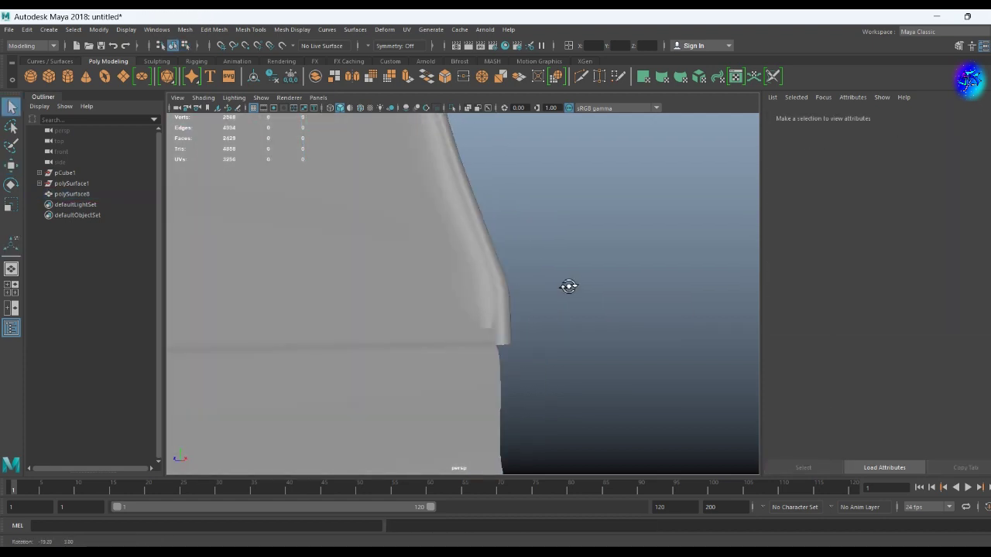
click(522, 290)
key(1)
- Merge the remaining stray vertices and select the whole body mesh
key(F9)
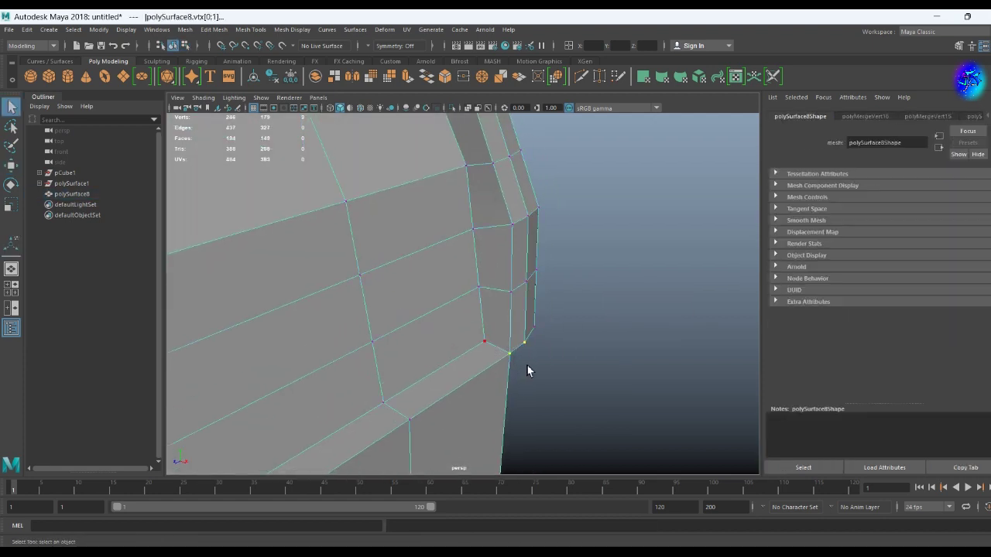
shift+right_drag(601, 282, 600, 249)
mouse_move(555, 232)
alt+mouse_down()
mouse_move(460, 310)
mouse_move(542, 287)
mouse_move(442, 275)
mouse_move(565, 279)
mouse_move(553, 349)
mouse_move(467, 291)
alt+mouse_up()
click(531, 263)
right_drag(467, 291, 486, 263)
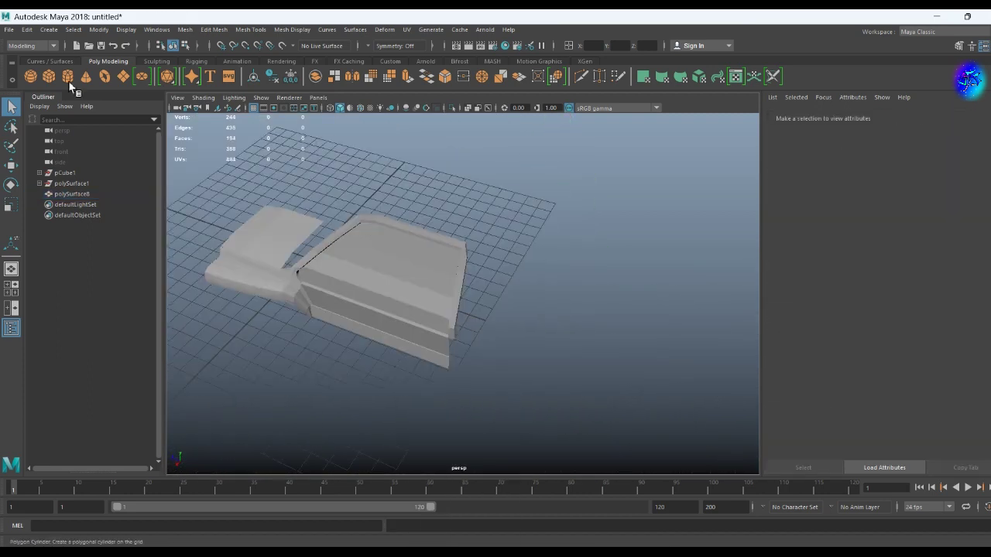
- Create a polygon cube and move it behind the truck body
click(49, 76)
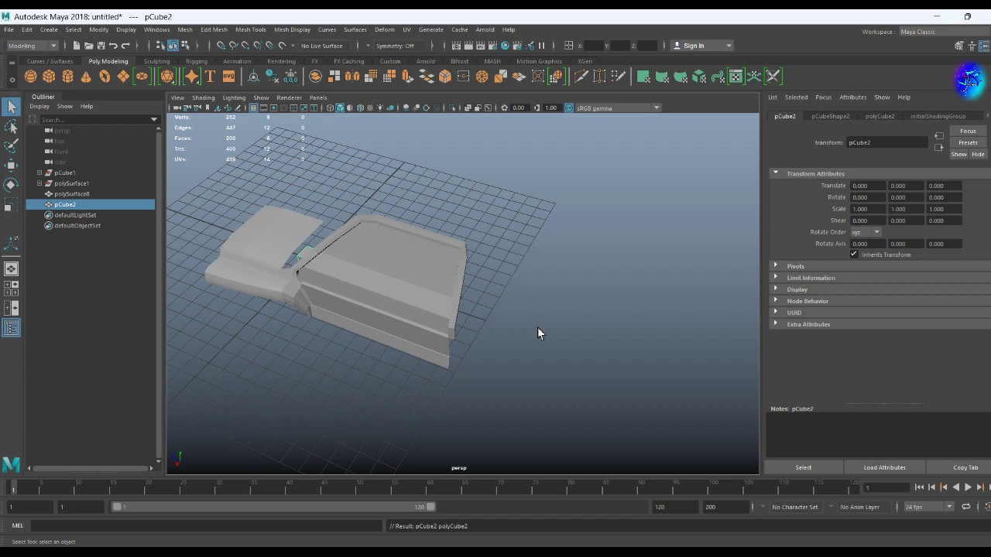
mouse_move(534, 334)
alt+mouse_down()
mouse_move(371, 316)
mouse_move(524, 365)
alt+mouse_up()
key(w)
scroll(576, 365, up, 3)
- Select the cube's rear vertices and stretch it along the truck's length
key(F9)
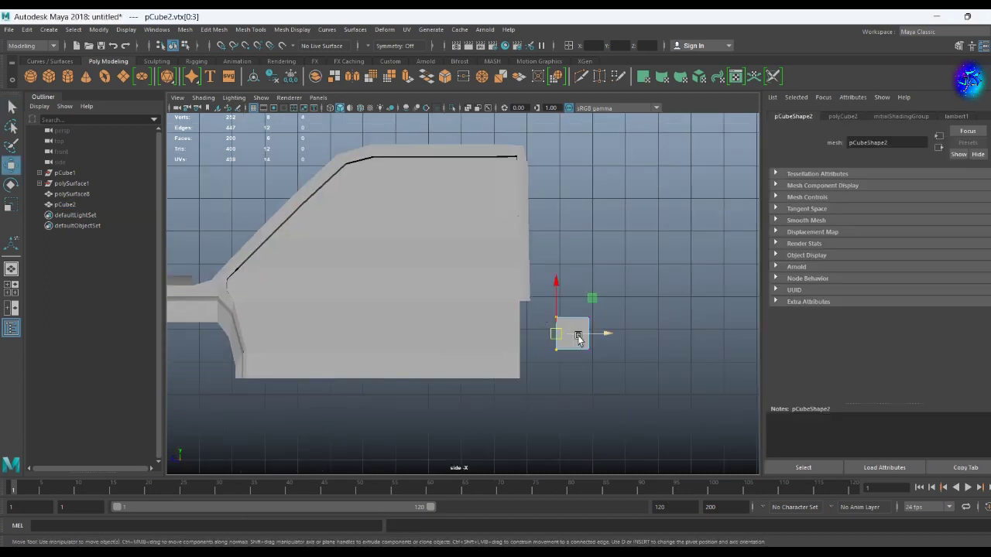
drag(484, 302, 619, 329)
scroll(550, 357, down, 3)
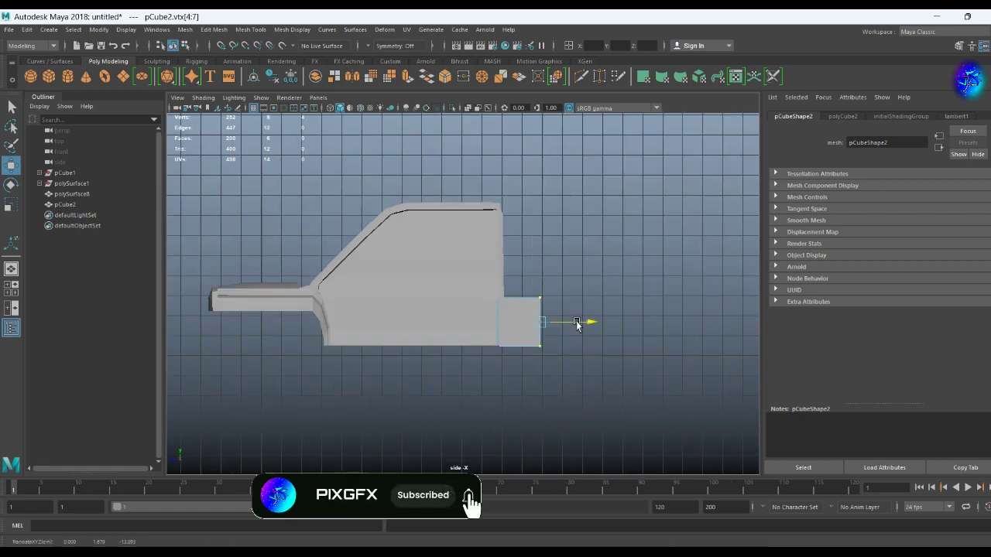
key(space)
drag(576, 305, 449, 292)
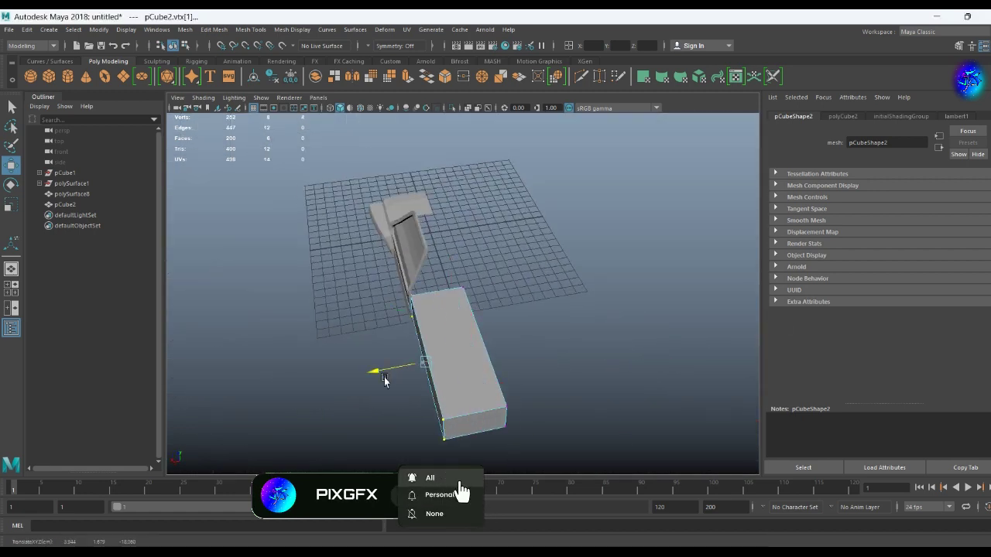
- Slice a Multi-Cut loop across the box face
alt+right_drag(382, 382, 812, 391)
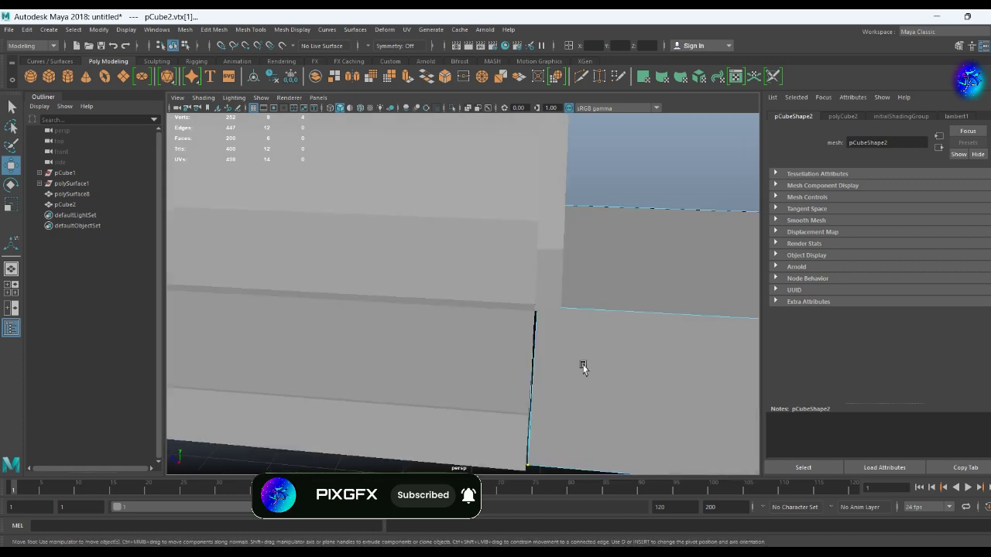
alt+drag(581, 365, 409, 327)
mouse_move(409, 328)
alt+right_down()
mouse_move(489, 324)
mouse_move(465, 298)
alt+right_up()
mouse_move(456, 290)
alt+mouse_down()
mouse_move(391, 268)
mouse_move(441, 212)
alt+mouse_up()
alt+drag(432, 252, 320, 331)
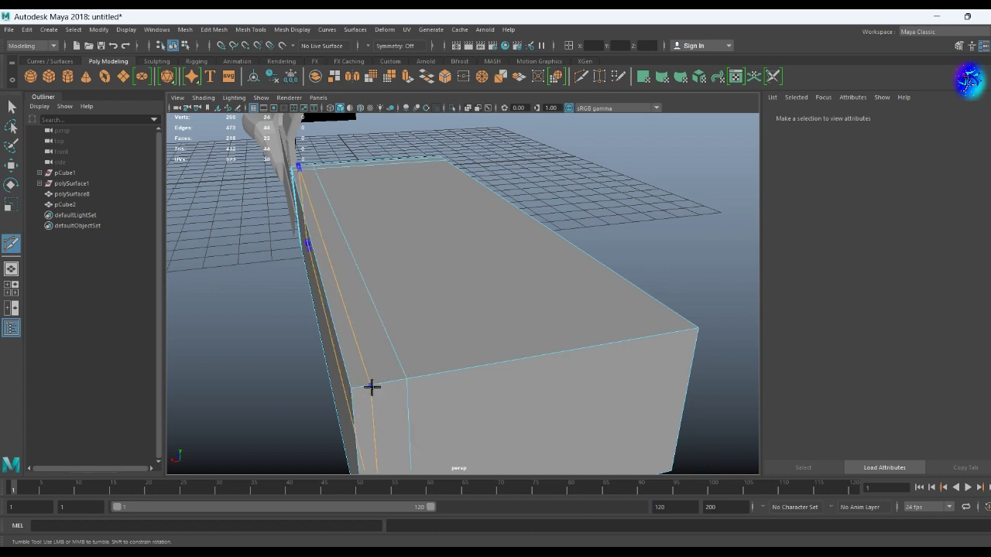
- Add an edge loop along the rear box with Multi-Cut
alt+drag(394, 357, 527, 381)
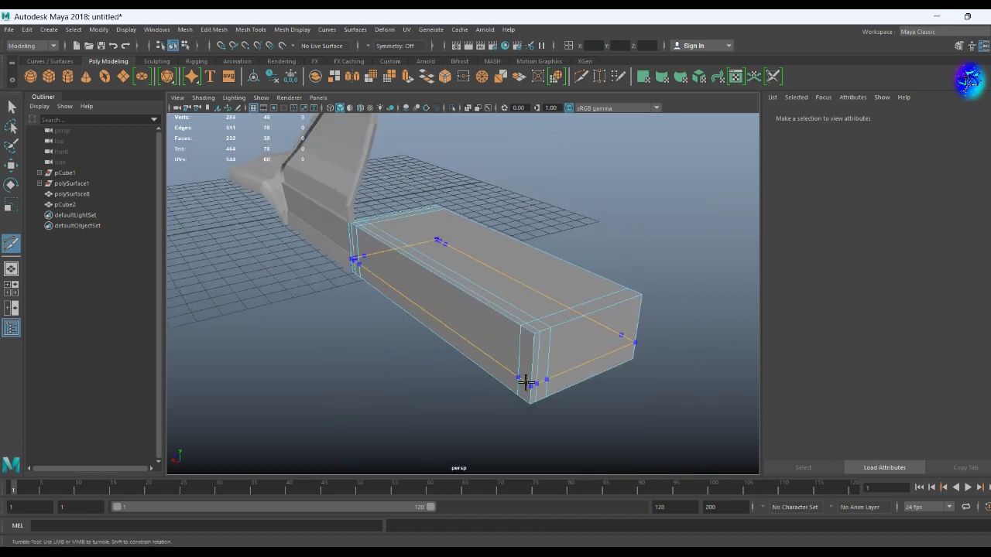
scroll(511, 364, up, 5)
key(w)
click(317, 310)
alt+drag(317, 310, 518, 365)
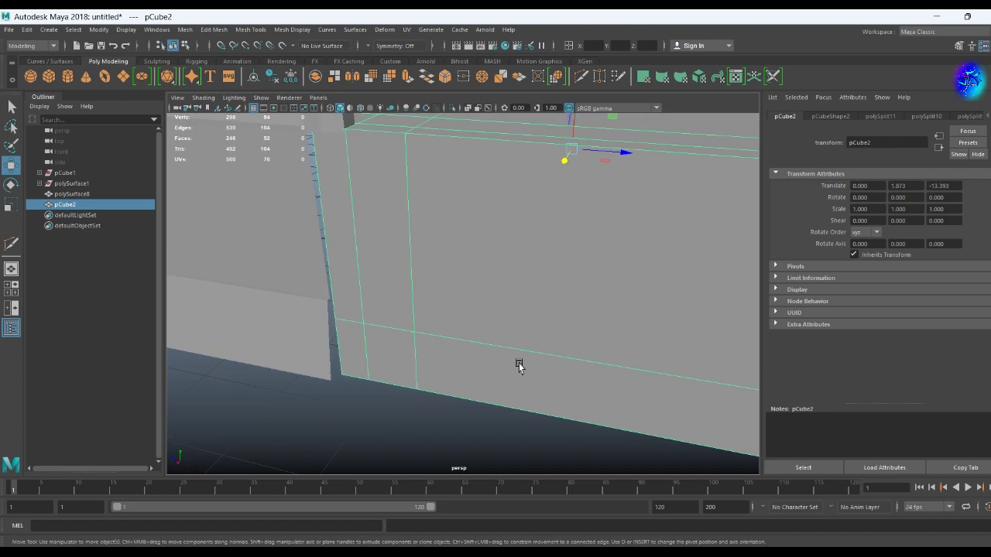
click(292, 332)
alt+drag(292, 332, 317, 295)
- Extrude the rear box's bottom faces with thickness -0.2
alt+drag(382, 328, 593, 421)
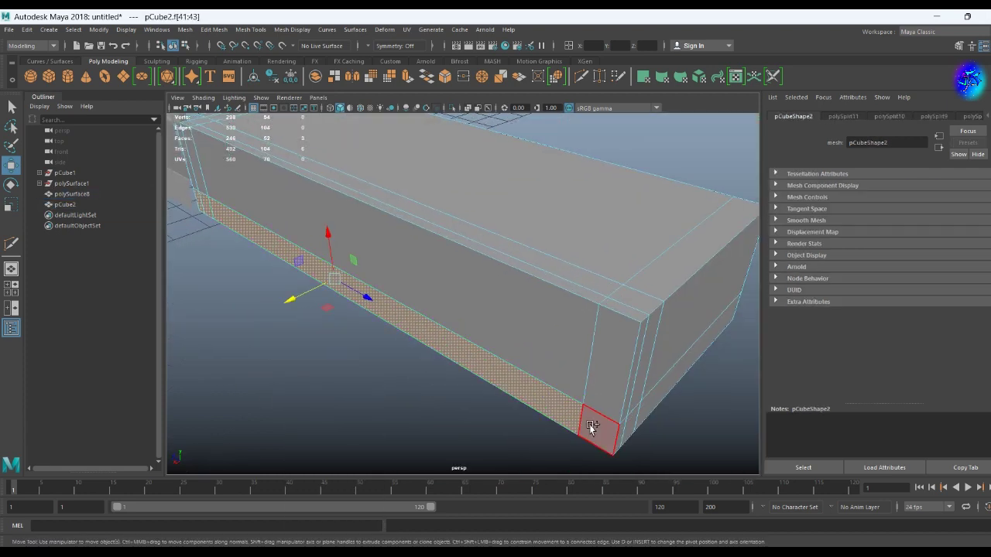
shift+right_drag(658, 330, 659, 399)
shift+right_drag(648, 360, 649, 361)
drag(628, 308, 471, 431)
key(F8)
- Select the truck body and the rear box together
mouse_move(358, 379)
alt+mouse_down()
mouse_move(317, 423)
mouse_move(370, 383)
mouse_move(403, 400)
mouse_move(400, 345)
mouse_move(398, 372)
mouse_move(511, 314)
mouse_move(490, 445)
mouse_move(521, 335)
mouse_move(473, 331)
mouse_move(369, 367)
mouse_move(315, 423)
mouse_move(302, 387)
mouse_move(358, 333)
mouse_move(387, 334)
mouse_move(435, 364)
alt+mouse_up()
shift+click(369, 383)
click(473, 331)
click(307, 327)
mouse_move(308, 328)
alt+mouse_down()
mouse_move(403, 327)
mouse_move(485, 261)
alt+mouse_up()
click(484, 261)
- Combine the rear box with the body and begin Target Weld on a seam vertex
shift+right_drag(531, 251, 511, 437)
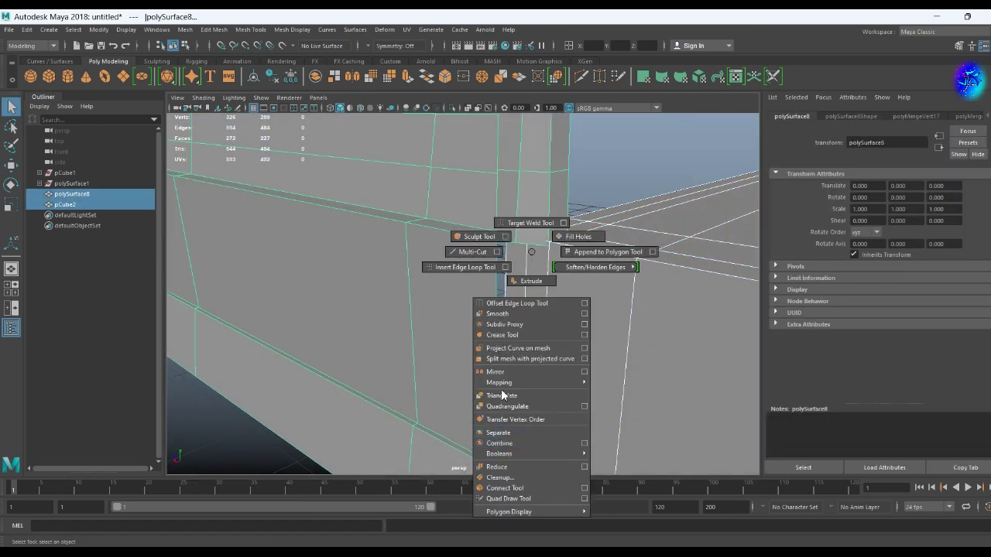
click(569, 279)
mouse_move(568, 278)
alt+mouse_down()
mouse_move(504, 320)
mouse_move(568, 320)
alt+mouse_up()
alt+right_drag(568, 321, 680, 405)
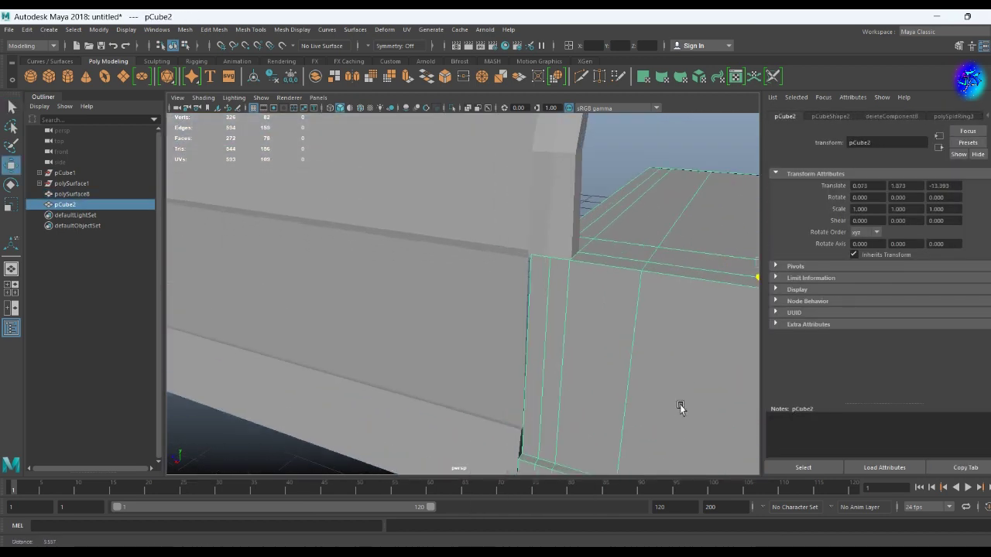
shift+click(531, 299)
shift+right_drag(531, 299, 553, 429)
key(F8)
click(547, 198)
- Weld two stray seam vertices onto their neighbours
shift+right_drag(514, 299, 545, 318)
mouse_move(544, 318)
mouse_down()
mouse_move(547, 305)
mouse_move(491, 343)
mouse_move(323, 294)
mouse_move(447, 380)
mouse_move(344, 247)
mouse_move(272, 230)
mouse_move(245, 284)
mouse_up()
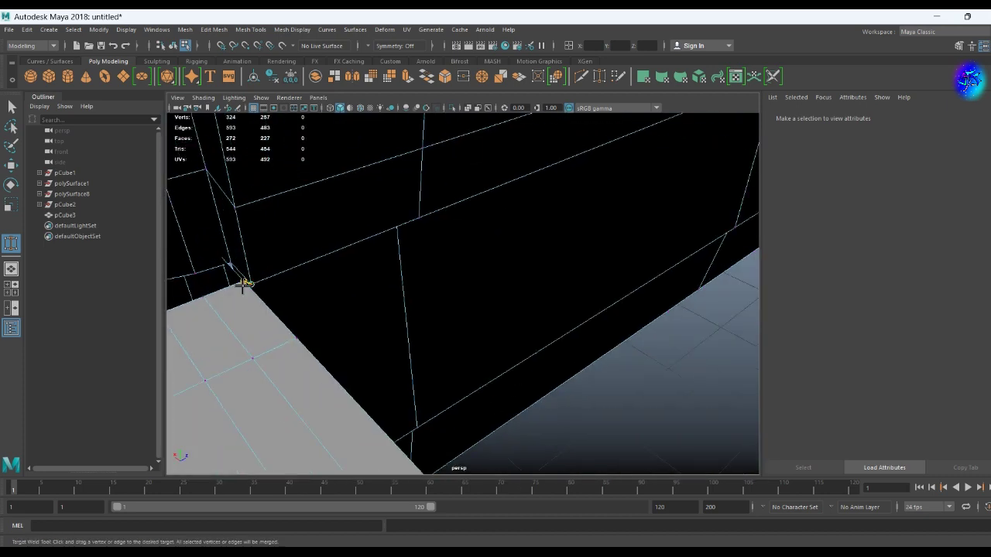
mouse_move(204, 244)
alt+mouse_down()
mouse_move(505, 318)
mouse_move(617, 327)
mouse_move(624, 311)
alt+mouse_up()
drag(590, 273, 564, 268)
mouse_move(565, 269)
alt+mouse_down()
mouse_move(566, 338)
mouse_move(587, 338)
mouse_move(531, 367)
mouse_move(543, 392)
mouse_move(620, 310)
mouse_move(568, 358)
mouse_move(482, 390)
alt+mouse_up()
- Merge the bottom corner vertex onto its neighbour with Target Weld
key(w)
scroll(460, 387, down, 5)
scroll(460, 387, up, 10)
key(g)
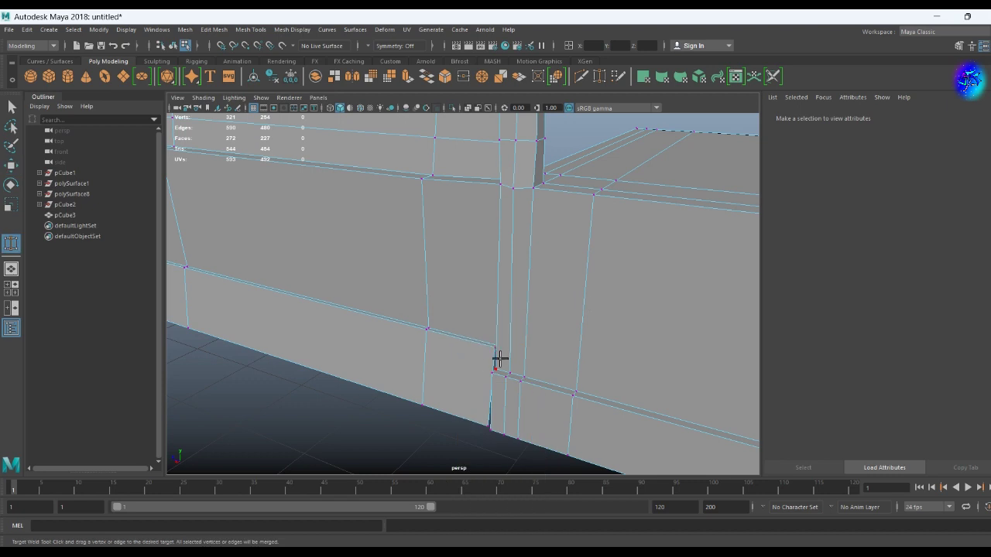
click(522, 393)
mouse_move(513, 389)
alt+mouse_down()
mouse_move(713, 413)
mouse_move(534, 338)
mouse_move(607, 240)
alt+mouse_up()
- Delete the box's end faces and front face to open the bed
mouse_move(399, 262)
alt+mouse_down()
mouse_move(584, 239)
mouse_move(372, 365)
alt+mouse_up()
scroll(412, 305, down, 5)
right_drag(494, 278, 498, 313)
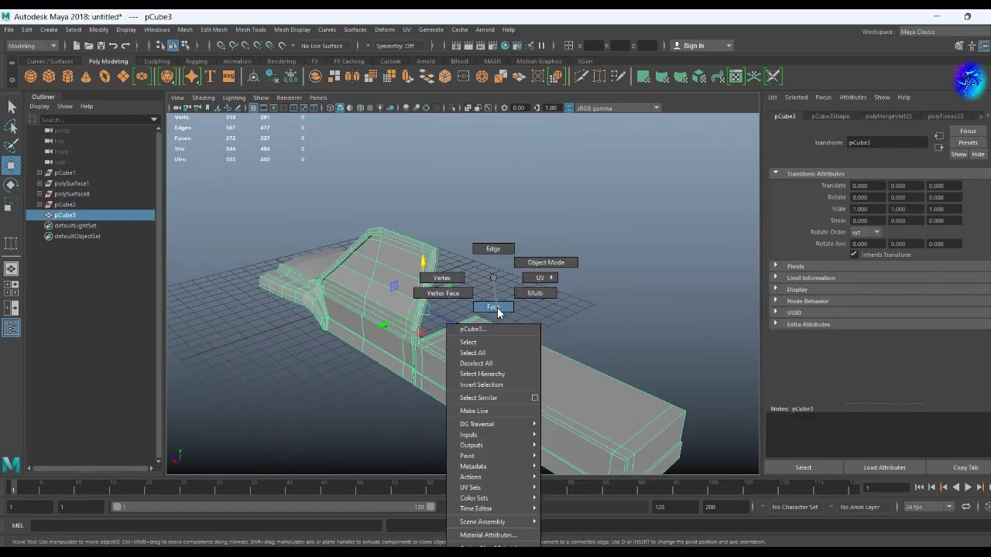
mouse_move(493, 395)
alt+mouse_down()
mouse_move(398, 369)
mouse_move(339, 289)
mouse_move(416, 281)
mouse_move(339, 425)
alt+mouse_up()
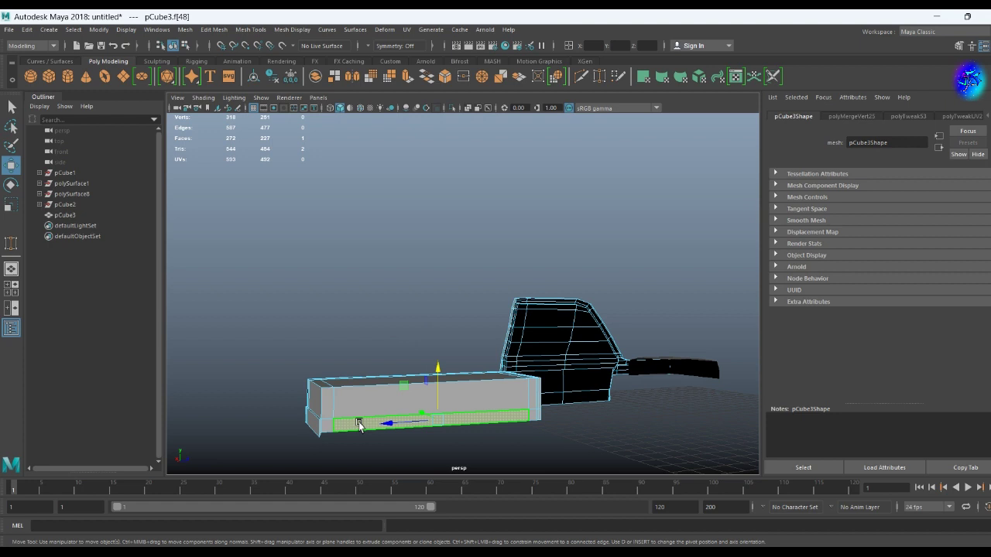
key(Delete)
click(353, 405)
key(Delete)
mouse_move(433, 405)
alt+mouse_down()
mouse_move(560, 408)
mouse_move(565, 387)
alt+mouse_up()
click(564, 388)
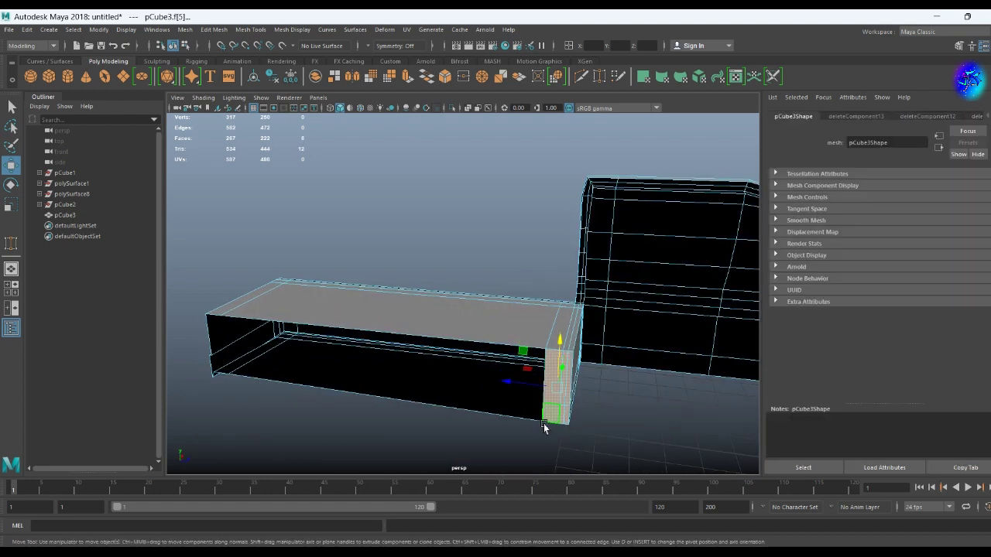
key(Delete)
- Extrude the top face into a tray and delete the remaining front face
click(385, 314)
key(ctrl+e)
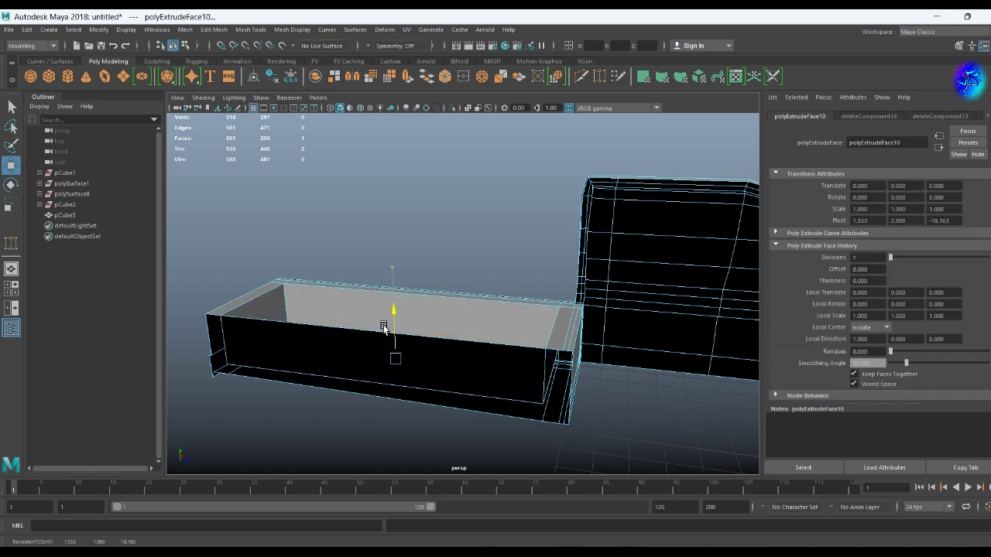
click(390, 374)
key(Delete)
mouse_move(381, 386)
alt+mouse_down()
mouse_move(584, 391)
mouse_move(397, 270)
alt+mouse_up()
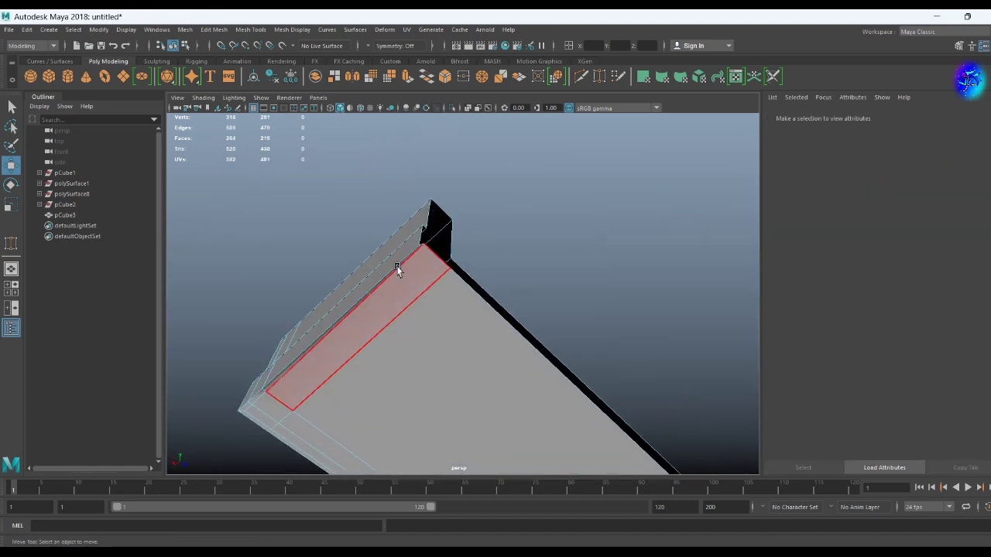
- Scale a side face of the bed beam down toward the corner
click(397, 270)
alt+drag(255, 398, 308, 390)
key(r)
alt+right_drag(307, 389, 550, 301)
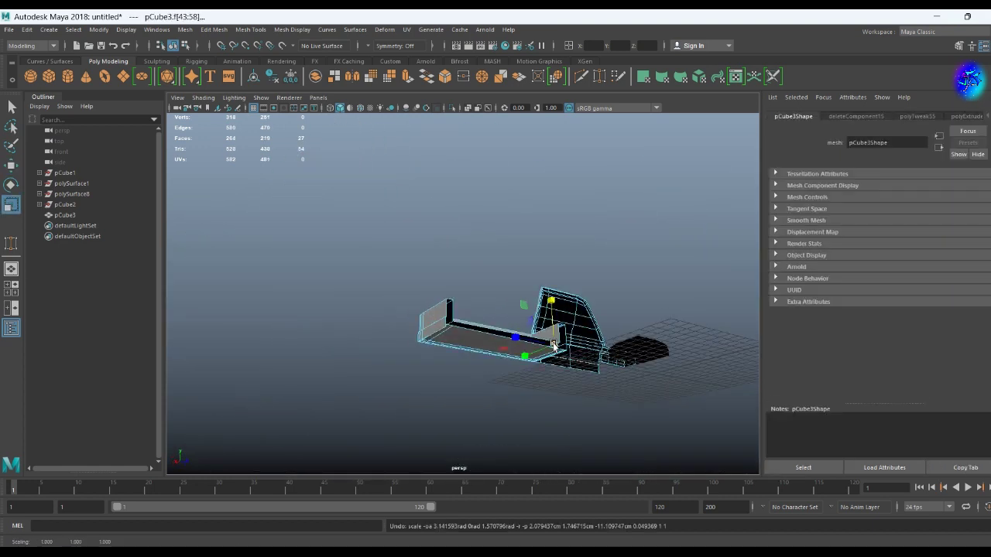
alt+right_drag(554, 346, 602, 359)
mouse_move(602, 359)
alt+mouse_down()
mouse_move(423, 404)
mouse_move(438, 425)
mouse_move(540, 426)
alt+mouse_up()
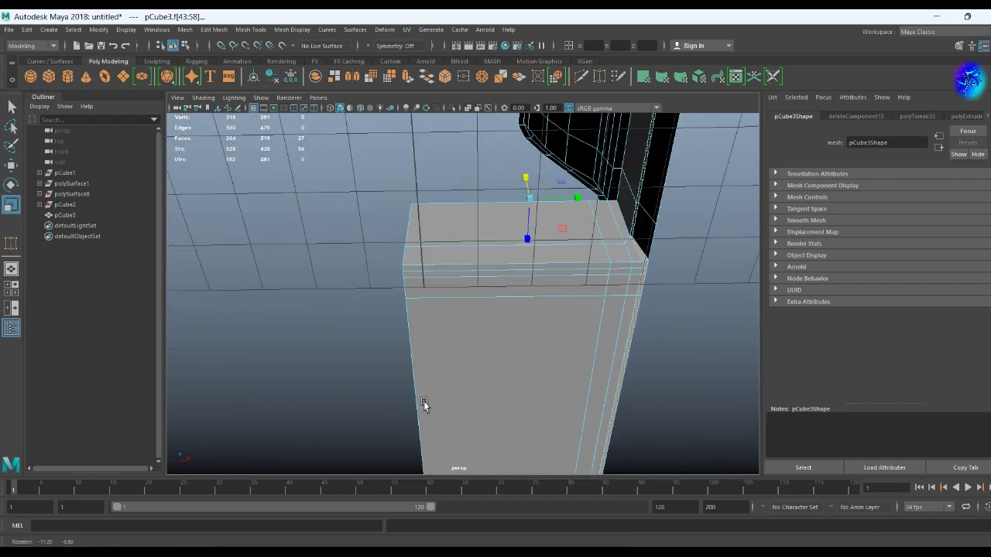
click(538, 404)
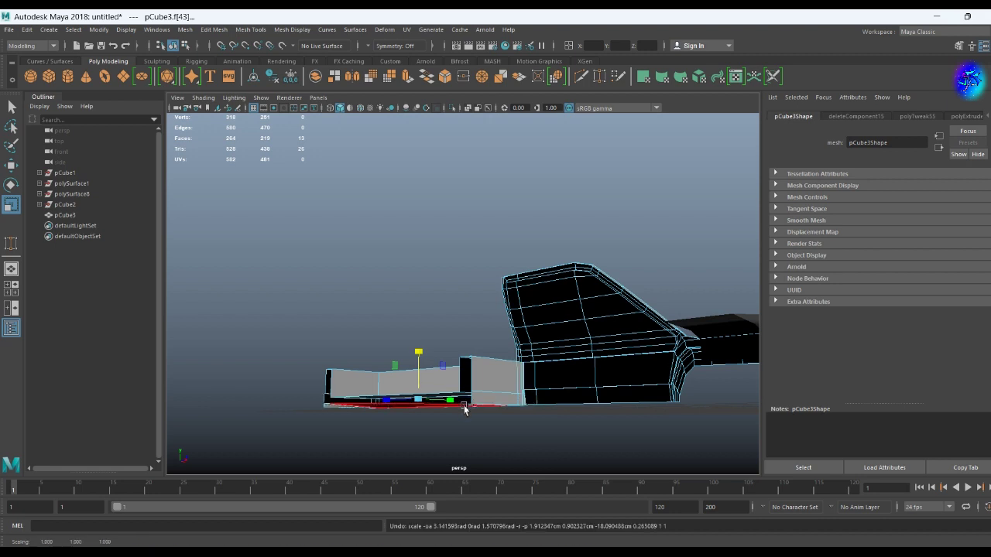
alt+right_drag(465, 409, 503, 290)
mouse_move(503, 289)
alt+mouse_down()
mouse_move(524, 387)
mouse_move(441, 325)
alt+mouse_up()
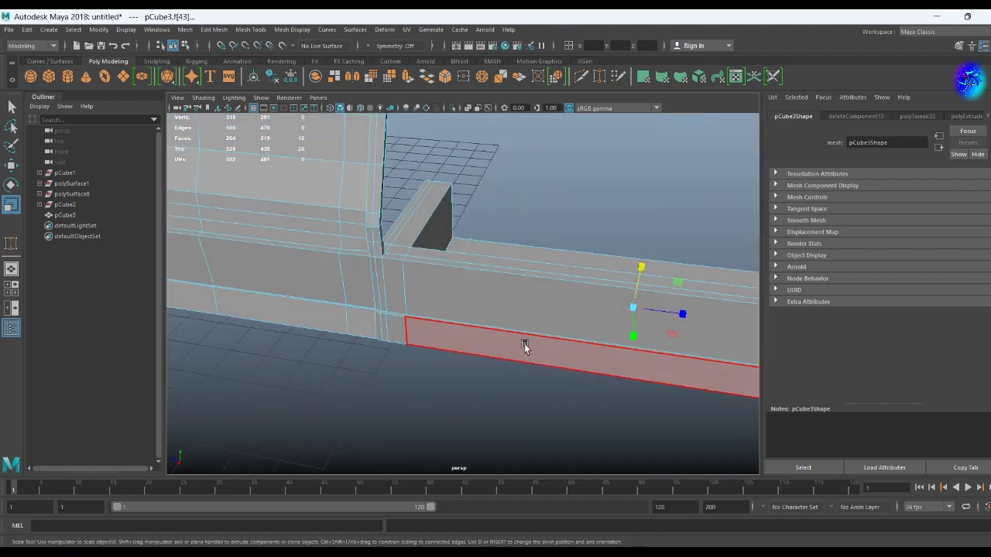
alt+drag(524, 344, 453, 383)
- Select several underside faces of the beam
alt+drag(531, 390, 504, 344)
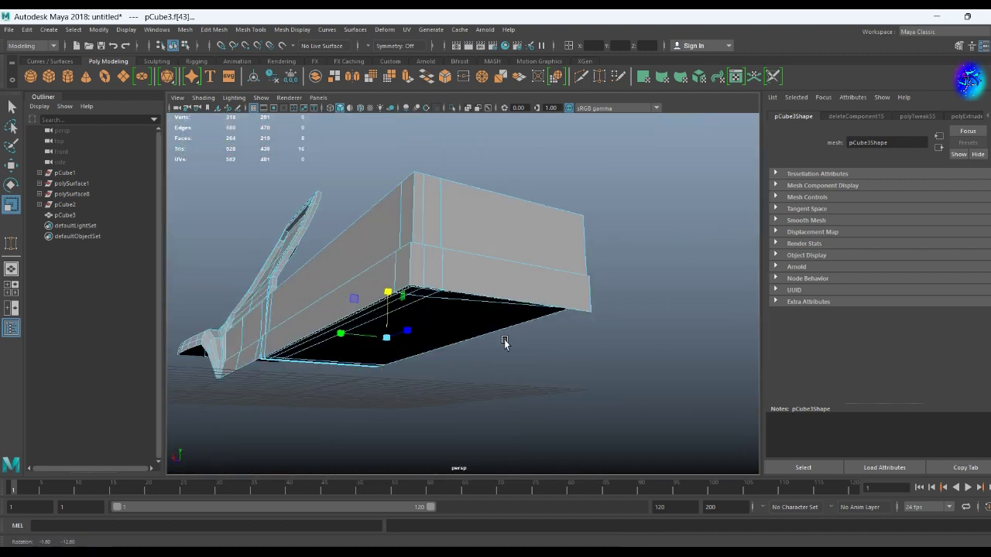
alt+right_drag(371, 400, 413, 376)
mouse_move(413, 376)
alt+mouse_down()
mouse_move(465, 265)
mouse_move(488, 301)
mouse_move(401, 339)
alt+mouse_up()
click(464, 266)
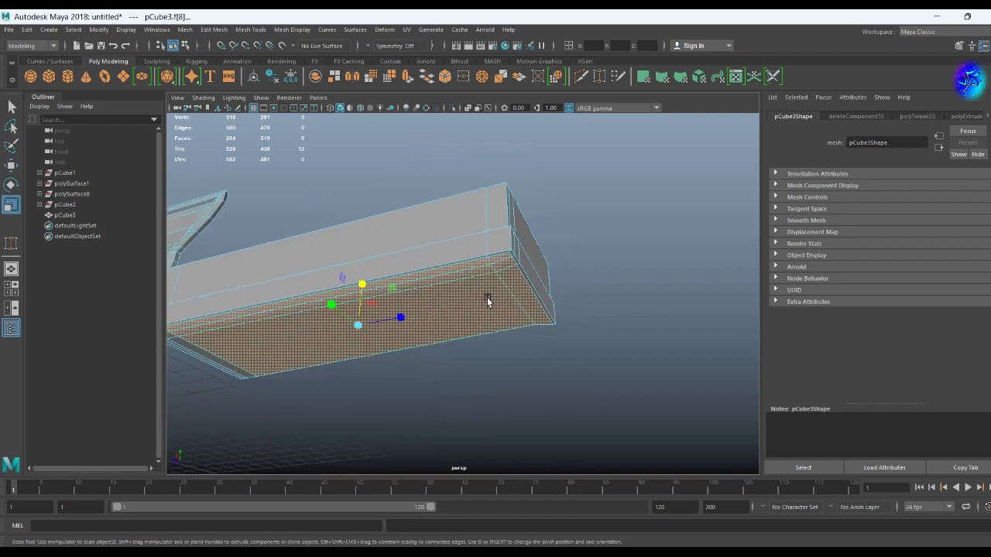
scroll(401, 338, up, 3)
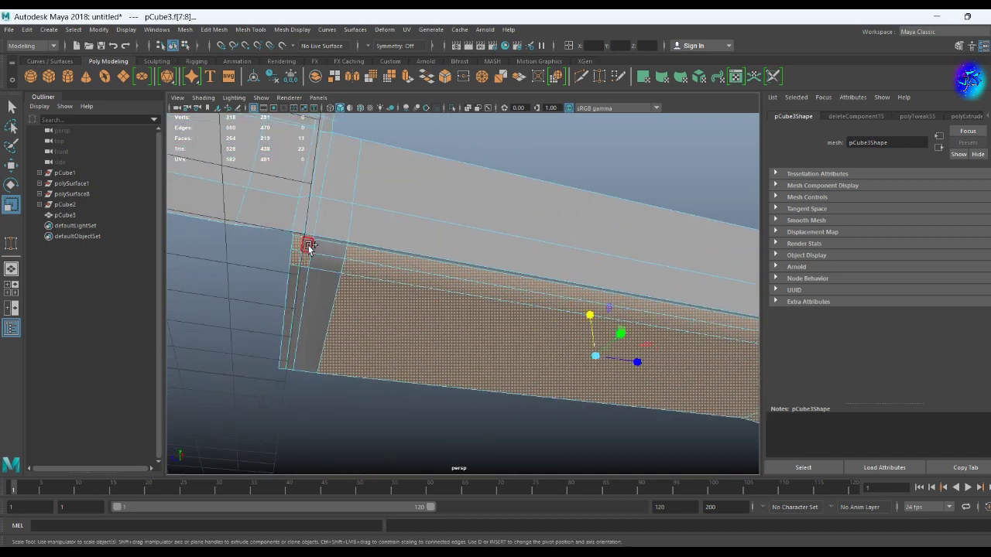
shift+click(328, 246)
mouse_move(328, 246)
alt+mouse_down()
mouse_move(460, 347)
mouse_move(522, 245)
alt+mouse_up()
mouse_move(521, 298)
alt+mouse_down()
mouse_move(315, 442)
mouse_move(328, 348)
alt+mouse_up()
scroll(387, 380, down, 3)
- Extrude the edge at the panel's base outward into a new strip
mouse_move(387, 380)
alt+mouse_down()
mouse_move(381, 402)
mouse_move(354, 354)
mouse_move(414, 407)
mouse_move(363, 378)
mouse_move(283, 381)
mouse_move(535, 338)
mouse_move(500, 314)
alt+mouse_up()
click(363, 377)
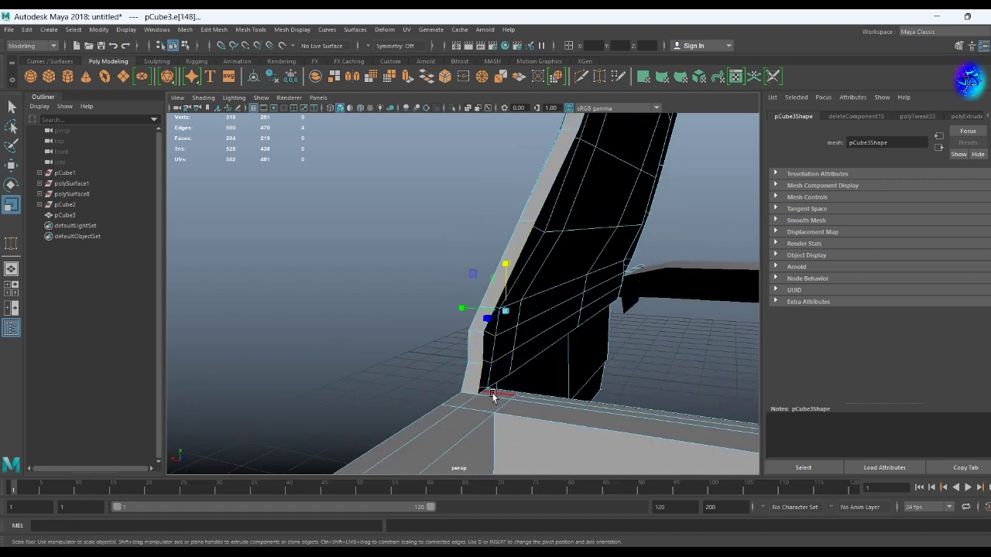
mouse_move(495, 353)
shift+mouse_down()
mouse_move(542, 346)
mouse_move(589, 364)
mouse_move(452, 322)
shift+mouse_up()
click(452, 323)
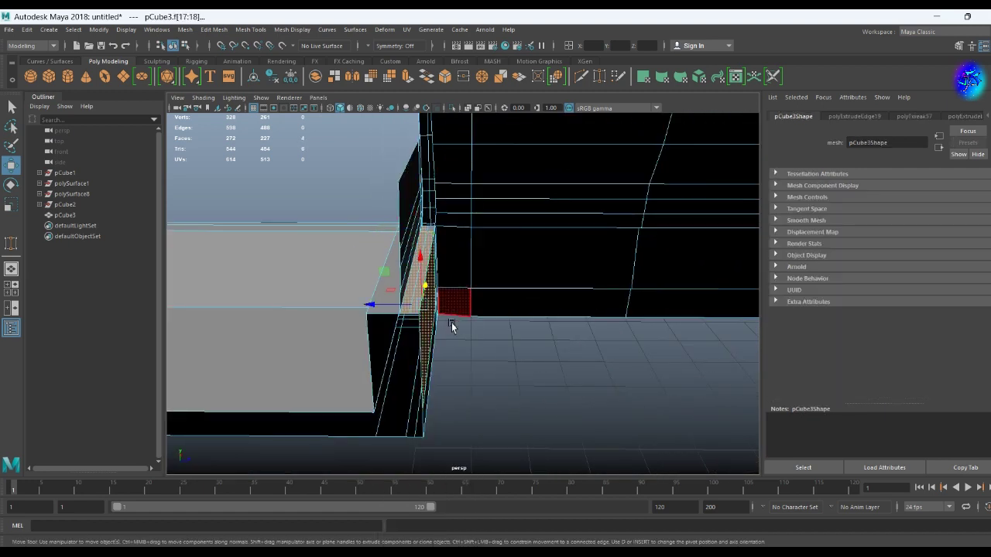
- Delete the selected faces and the bottom strip faces of the body
scroll(464, 399, down, 3)
shift+click(636, 259)
mouse_move(465, 399)
alt+mouse_down()
mouse_move(636, 258)
mouse_move(604, 378)
alt+mouse_up()
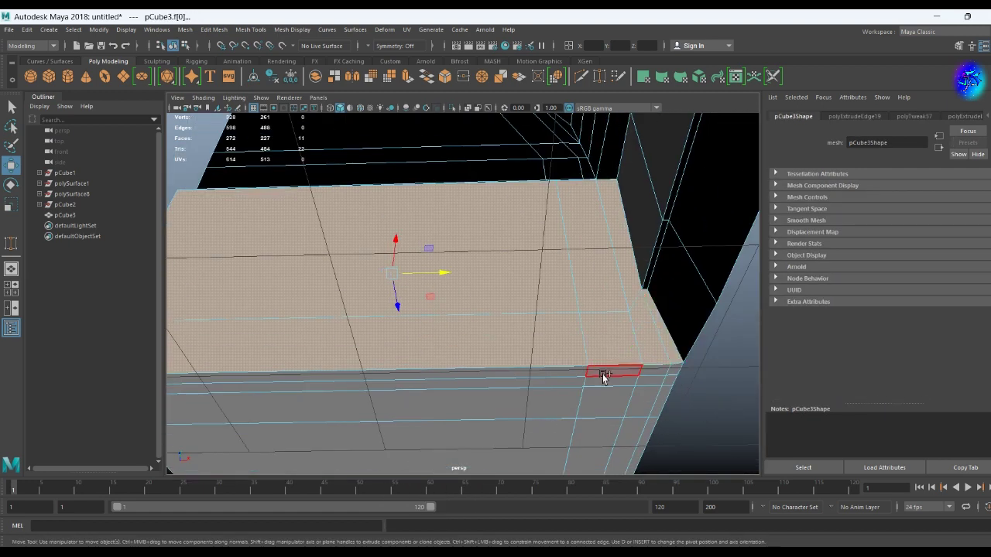
key(Delete)
mouse_move(376, 409)
alt+mouse_down()
mouse_move(457, 460)
mouse_move(471, 400)
mouse_move(489, 385)
mouse_move(548, 406)
alt+mouse_up()
drag(548, 406, 459, 434)
drag(352, 465, 352, 465)
key(Delete)
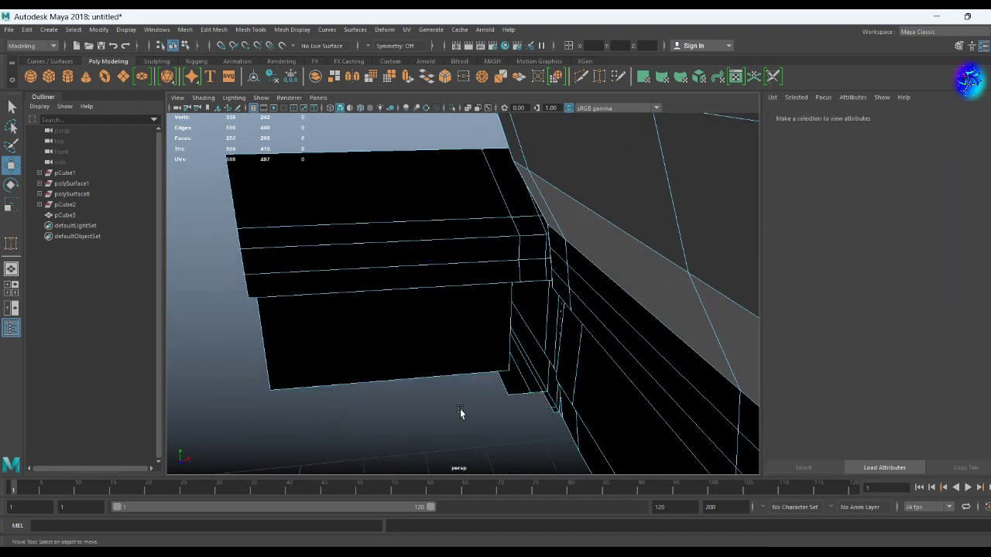
- Remove further unneeded faces, including one on the top
click(540, 399)
key(Delete)
mouse_move(568, 380)
alt+mouse_down()
mouse_move(673, 405)
mouse_move(549, 203)
mouse_move(405, 322)
mouse_move(496, 321)
mouse_move(418, 319)
mouse_move(433, 332)
mouse_move(297, 327)
mouse_move(628, 206)
mouse_move(719, 393)
mouse_move(504, 292)
alt+mouse_up()
click(564, 194)
key(Delete)
- Extrude the border edges outward and adjust them in the front view
click(405, 322)
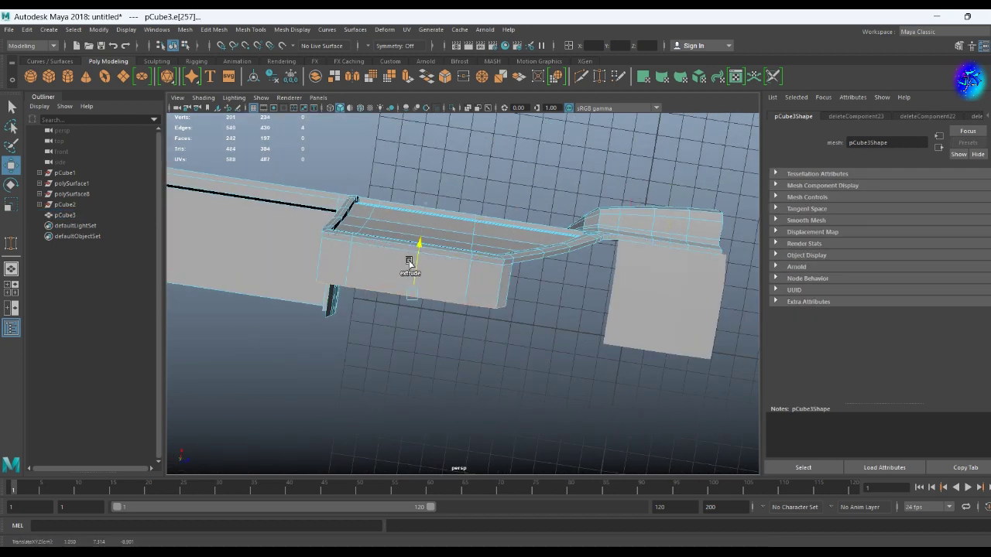
shift+drag(409, 264, 414, 284)
key(space)
drag(440, 333, 417, 381)
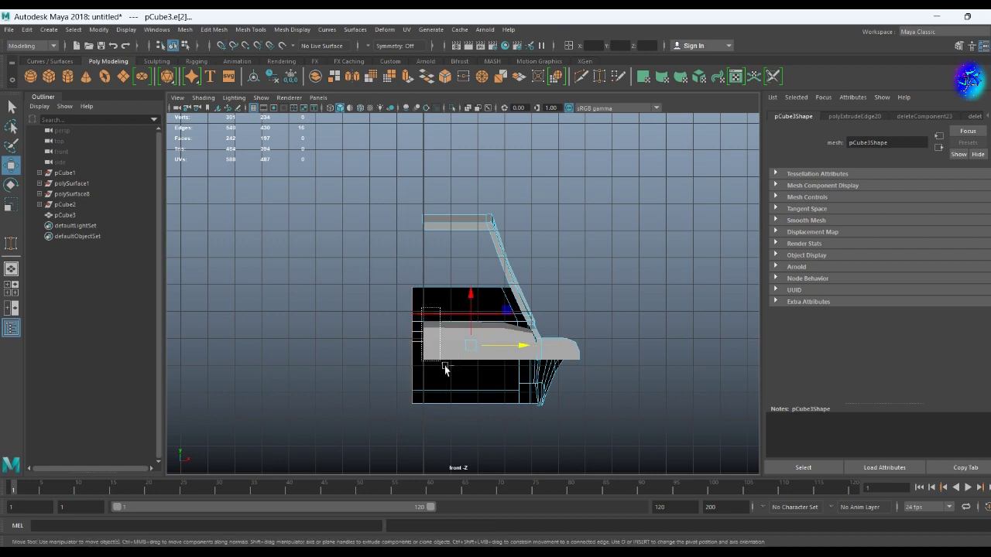
mouse_move(435, 352)
alt+mouse_down()
mouse_move(412, 347)
mouse_move(362, 365)
mouse_move(496, 279)
alt+mouse_up()
- Extrude the plate's edge into a new thin strip along the cab
click(515, 264)
click(502, 267)
key(f)
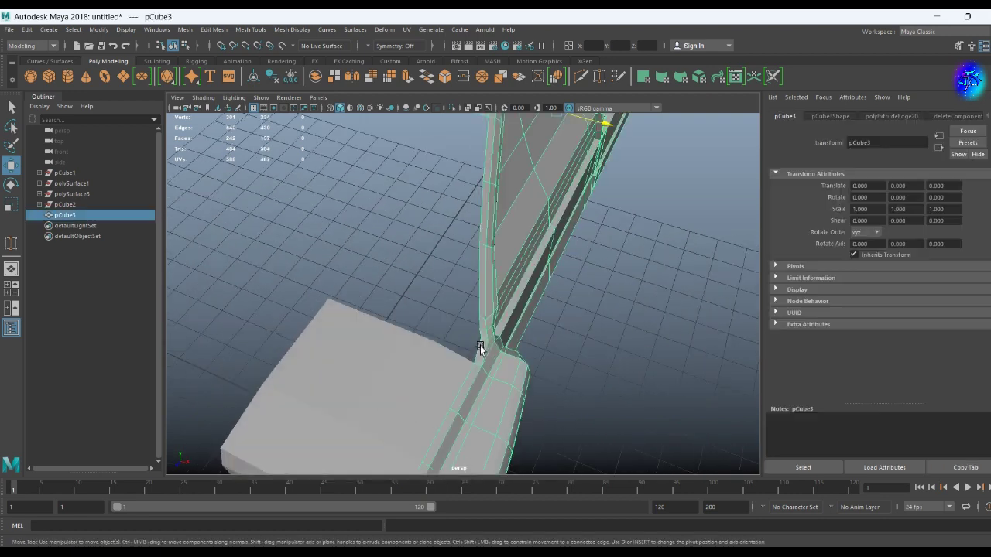
right_drag(475, 286, 475, 249)
click(480, 340)
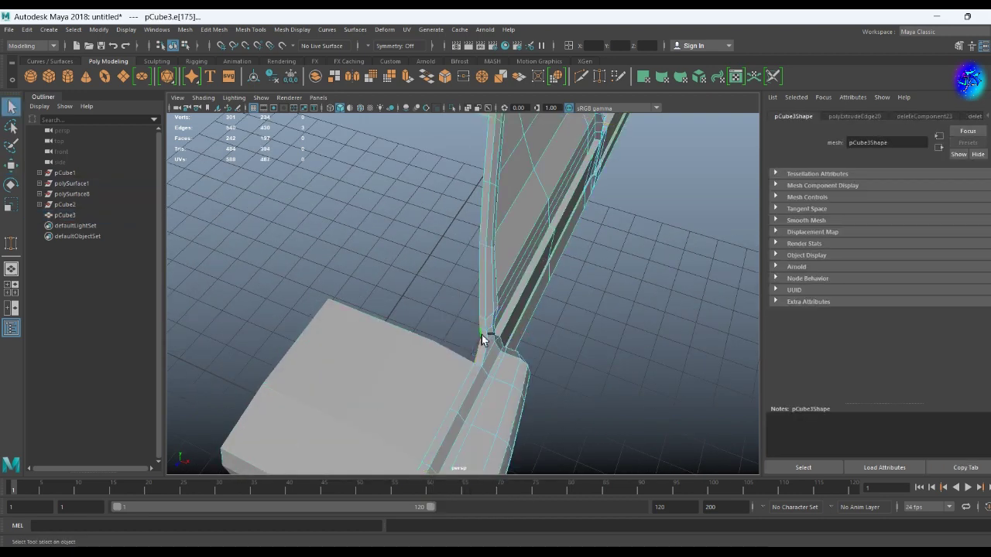
shift+right_drag(476, 342, 476, 345)
mouse_move(476, 344)
alt+mouse_down()
mouse_move(407, 325)
mouse_move(491, 348)
mouse_move(402, 278)
mouse_move(349, 436)
mouse_move(419, 374)
alt+mouse_up()
click(419, 373)
mouse_move(439, 358)
alt+mouse_down()
mouse_move(528, 342)
mouse_move(617, 397)
mouse_move(510, 429)
mouse_move(530, 271)
mouse_move(467, 336)
mouse_move(463, 317)
mouse_move(420, 372)
mouse_move(410, 250)
mouse_move(462, 310)
mouse_move(288, 242)
mouse_move(409, 256)
mouse_move(474, 312)
mouse_move(361, 314)
mouse_move(290, 336)
mouse_move(449, 248)
mouse_move(383, 192)
mouse_move(555, 416)
mouse_move(579, 411)
mouse_move(531, 250)
mouse_move(409, 354)
mouse_move(444, 335)
mouse_move(475, 378)
alt+mouse_up()
- Inset the nose block's front faces with two successive extrusions
click(555, 415)
click(444, 335)
key(ctrl+e)
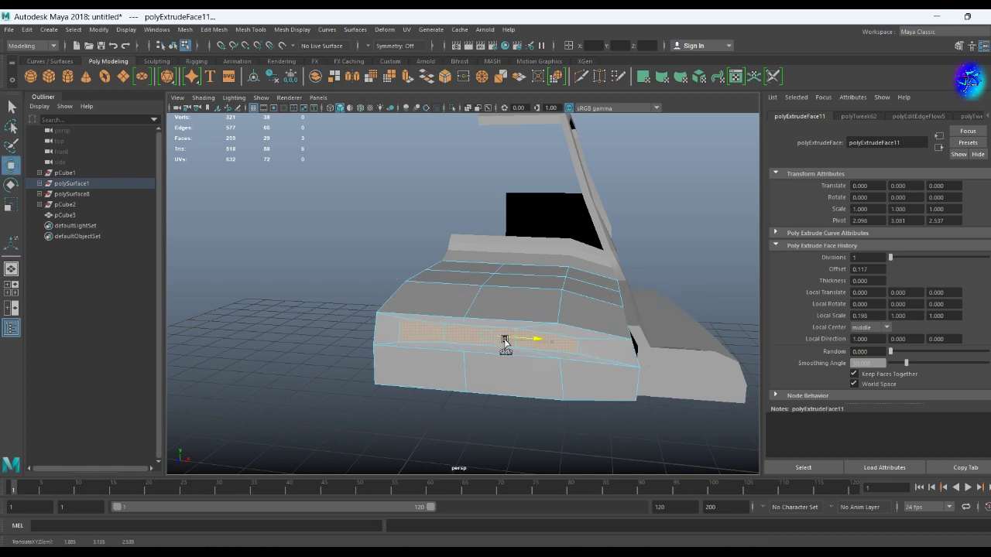
alt+drag(476, 302, 465, 325)
click(586, 354)
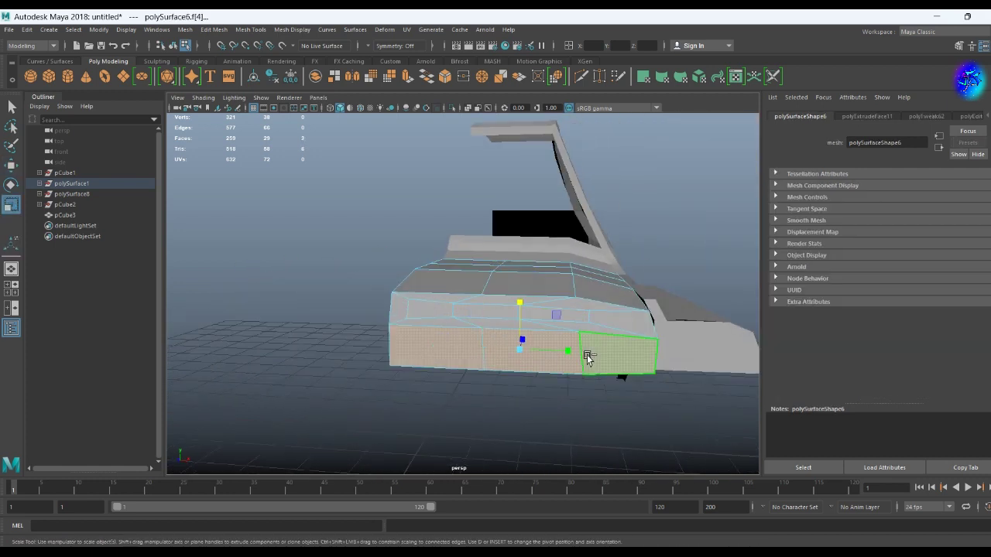
key(ctrl+e)
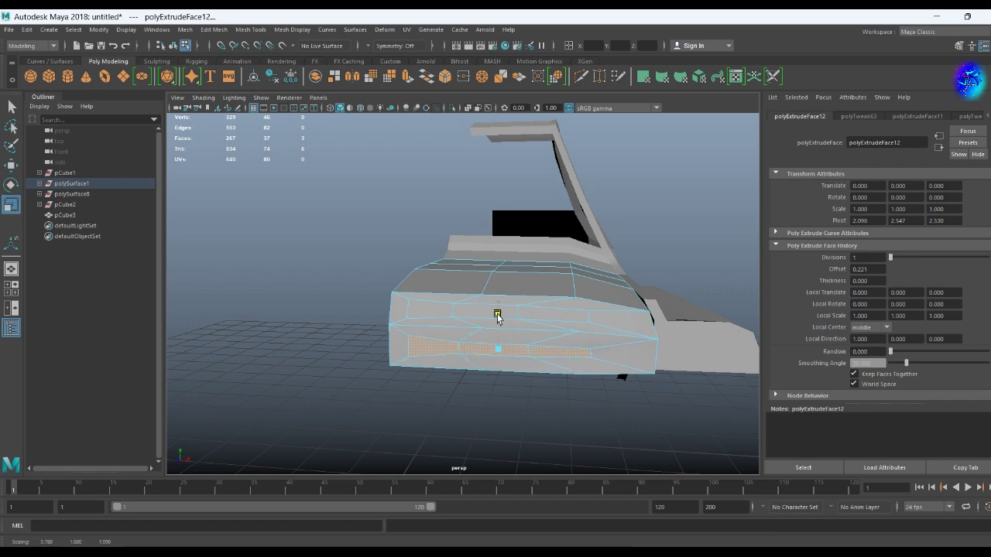
- Select two front-block faces and check the smoothed preview
click(566, 349)
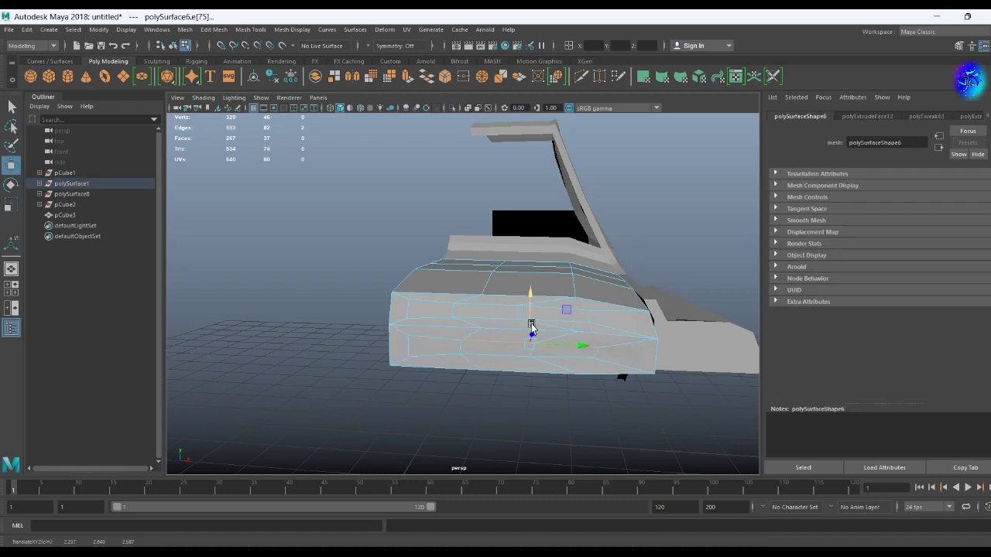
click(422, 308)
shift+click(449, 352)
mouse_move(450, 352)
alt+mouse_down()
mouse_move(375, 389)
mouse_move(374, 371)
mouse_move(412, 387)
mouse_move(392, 408)
mouse_move(466, 346)
mouse_move(659, 361)
mouse_move(431, 387)
alt+mouse_up()
key(3)
click(466, 346)
click(457, 344)
- Select the body in component mode and pick the side panel's bottom edge loop
scroll(457, 344, up, 5)
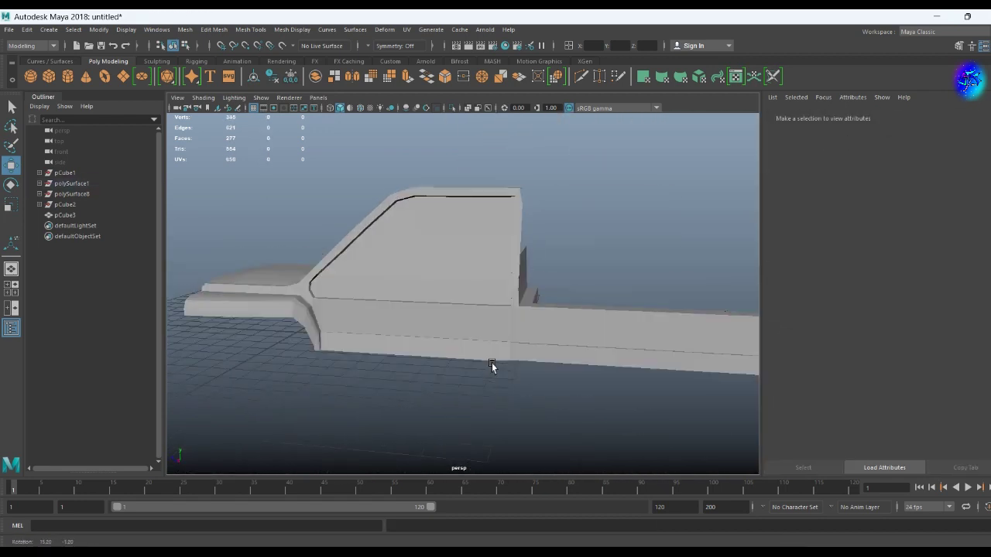
scroll(492, 363, up, 3)
click(469, 348)
right_click(458, 278)
click(238, 388)
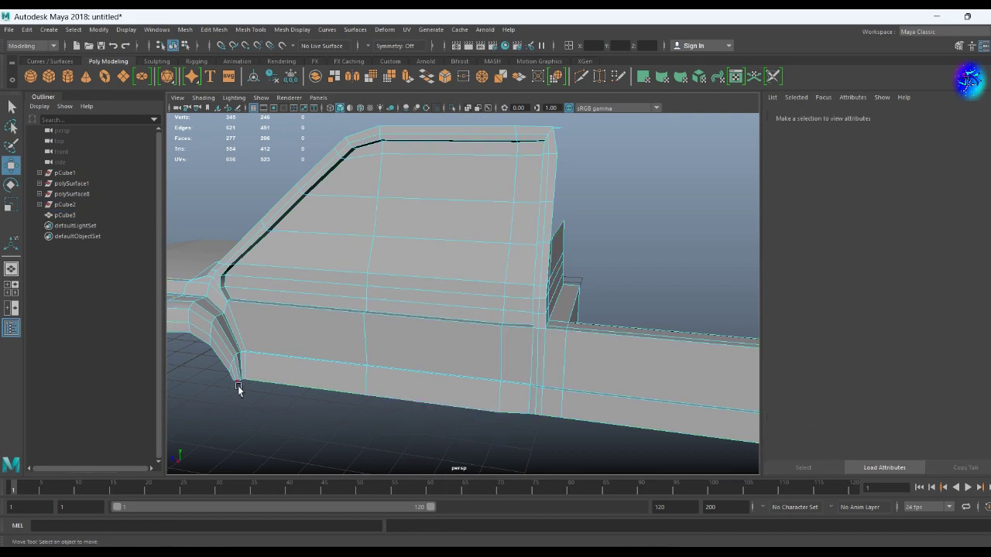
click(244, 381)
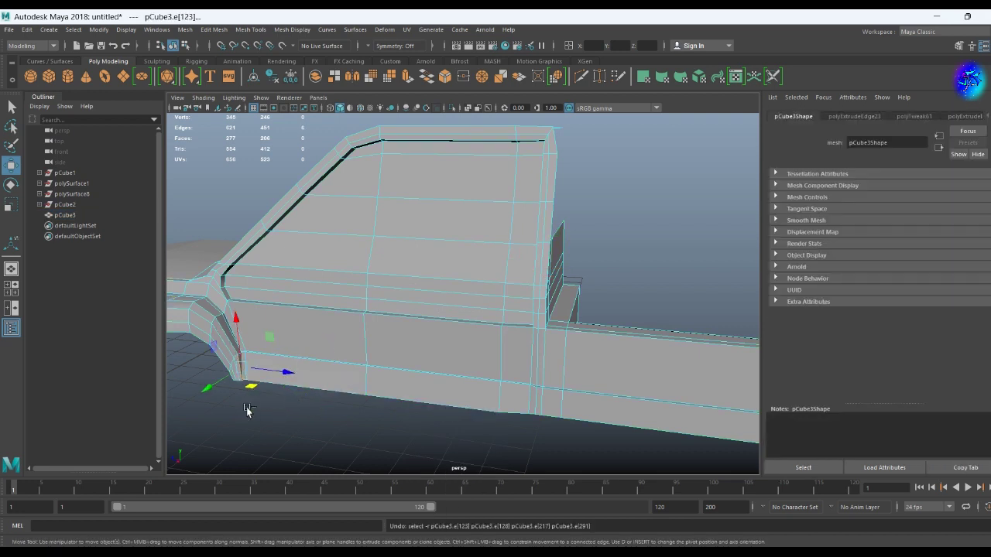
scroll(210, 374, down, 4)
double_click(290, 361)
scroll(425, 329, down, 3)
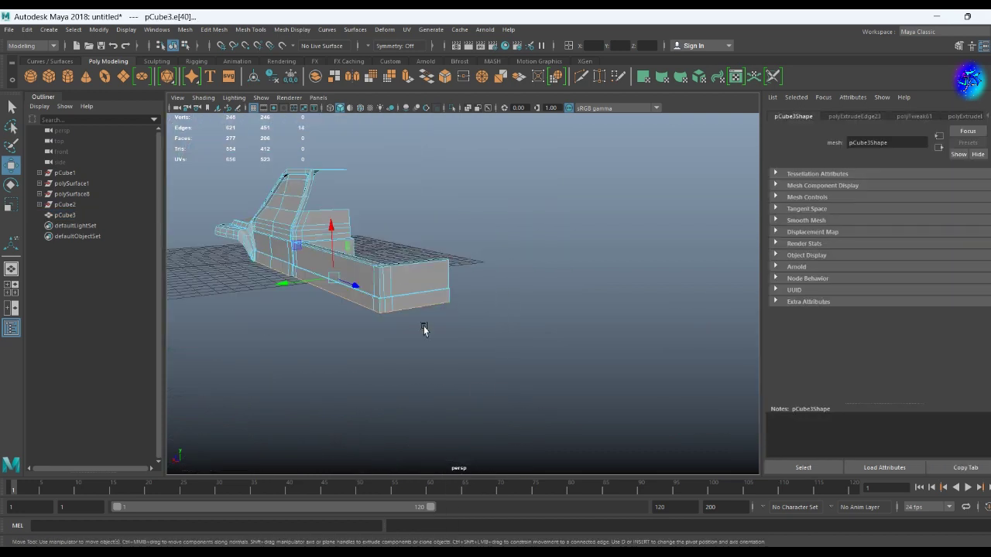
scroll(302, 321, up, 5)
scroll(449, 302, down, 5)
- Box-select the truck parts in object mode and bring the cab door into close view
alt+drag(449, 303, 409, 204)
key(F8)
mouse_move(185, 192)
mouse_down()
mouse_move(393, 308)
mouse_move(431, 309)
mouse_up()
scroll(432, 310, down, 5)
scroll(514, 392, up, 5)
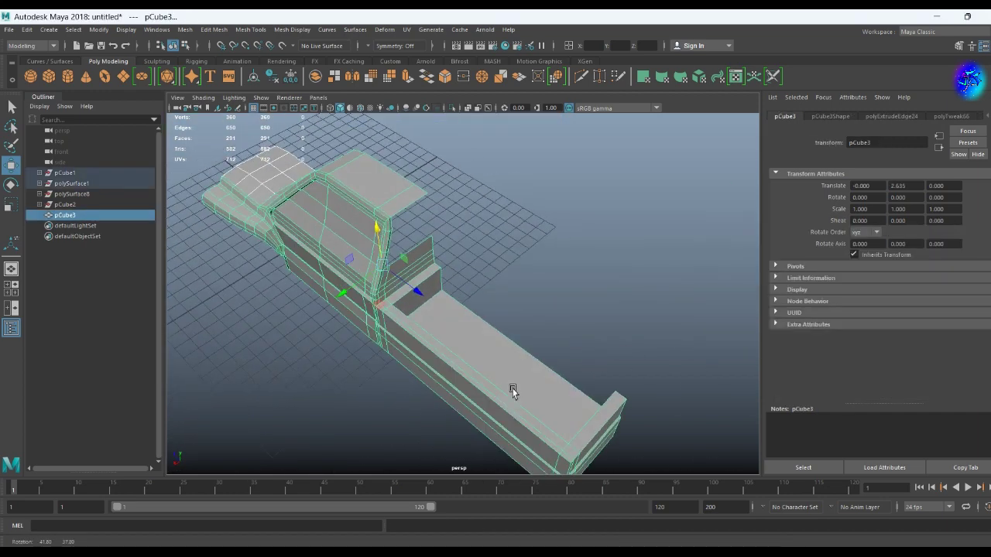
alt+drag(514, 392, 400, 305)
scroll(504, 371, up, 5)
mouse_move(504, 371)
alt+mouse_down()
mouse_move(527, 336)
mouse_move(431, 349)
mouse_move(586, 326)
mouse_move(465, 383)
mouse_move(398, 343)
mouse_move(560, 346)
mouse_move(505, 277)
mouse_move(394, 305)
mouse_move(304, 258)
alt+mouse_up()
- Extrude a cab-door face inward to form the recessed door-handle pocket
key(F11)
scroll(560, 346, up, 5)
key(ctrl+e)
alt+drag(390, 289, 442, 276)
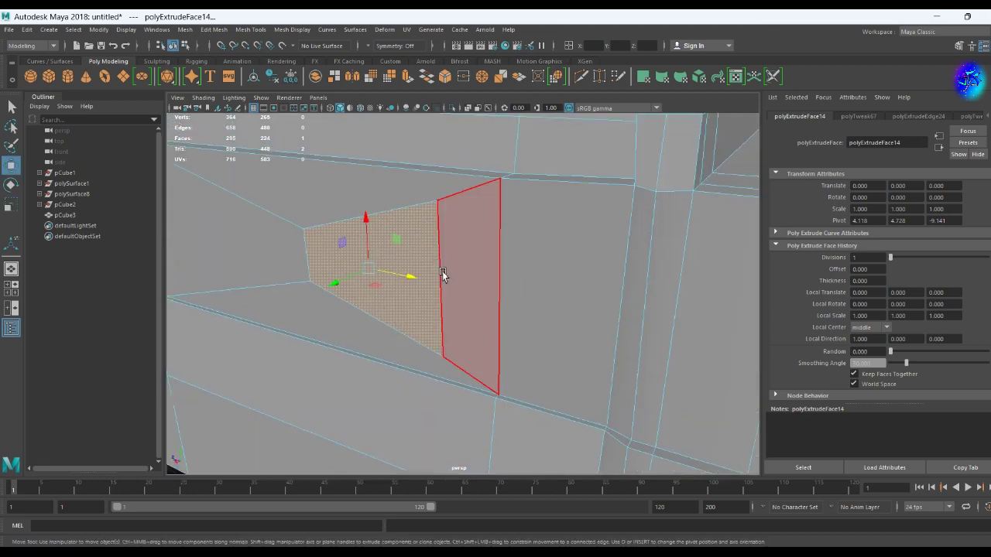
click(439, 262)
mouse_move(418, 323)
alt+mouse_down()
mouse_move(343, 261)
mouse_move(405, 287)
alt+mouse_up()
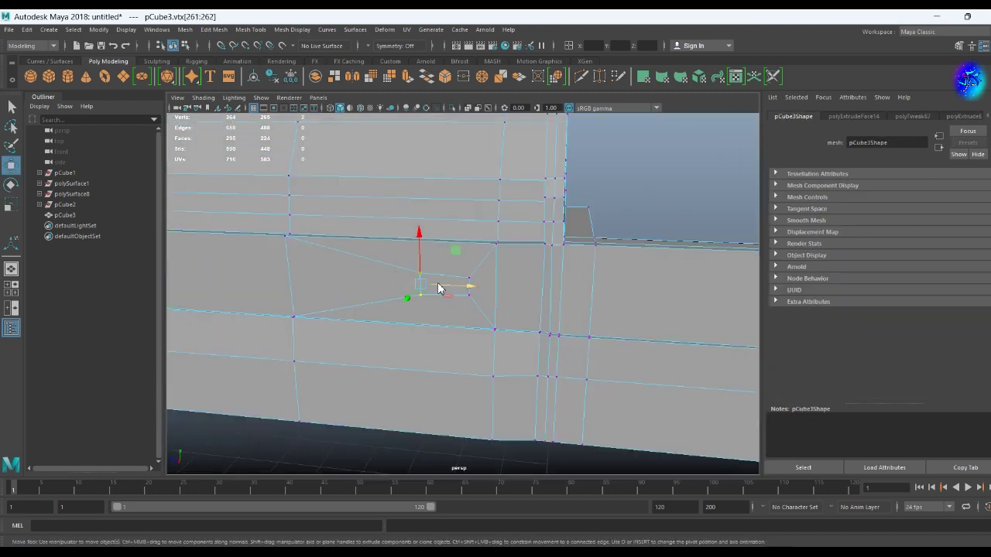
click(319, 316)
shift+right_drag(299, 332, 299, 332)
mouse_move(299, 331)
alt+mouse_down()
mouse_move(367, 325)
mouse_move(331, 374)
alt+mouse_up()
right_drag(347, 336, 347, 335)
mouse_move(343, 336)
alt+mouse_down()
mouse_move(442, 300)
mouse_move(441, 291)
alt+mouse_up()
- Insert supporting edge loops around the door-handle recess and across the body
key(F9)
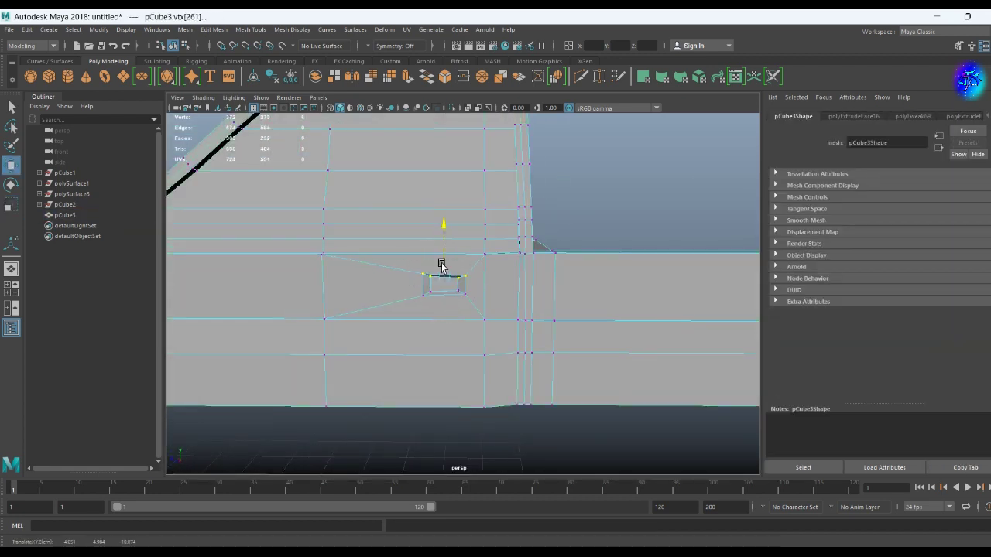
key(F8)
shift+right_drag(441, 287, 438, 305)
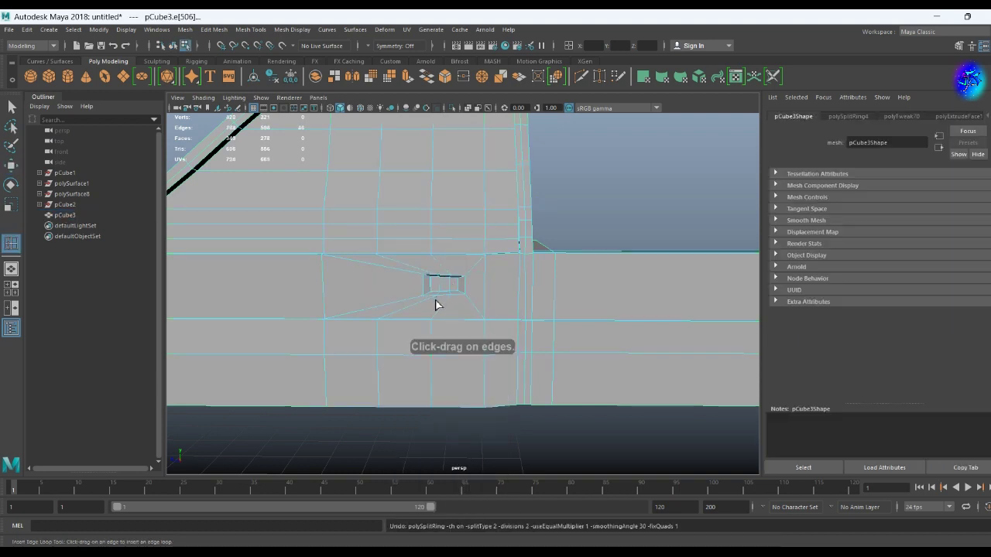
shift+right_click(389, 308)
click(420, 285)
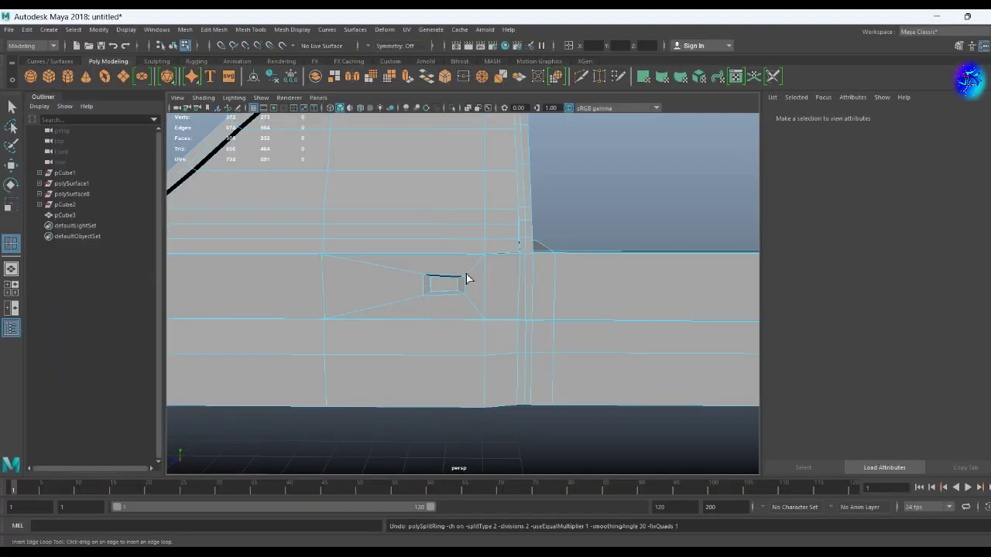
click(467, 278)
- Reverse Normals on the dark lower-body face so it faces outward, then return to object mode
scroll(457, 284, down, 3)
mouse_move(460, 286)
alt+mouse_down()
mouse_move(460, 325)
mouse_move(481, 307)
mouse_move(307, 356)
alt+mouse_up()
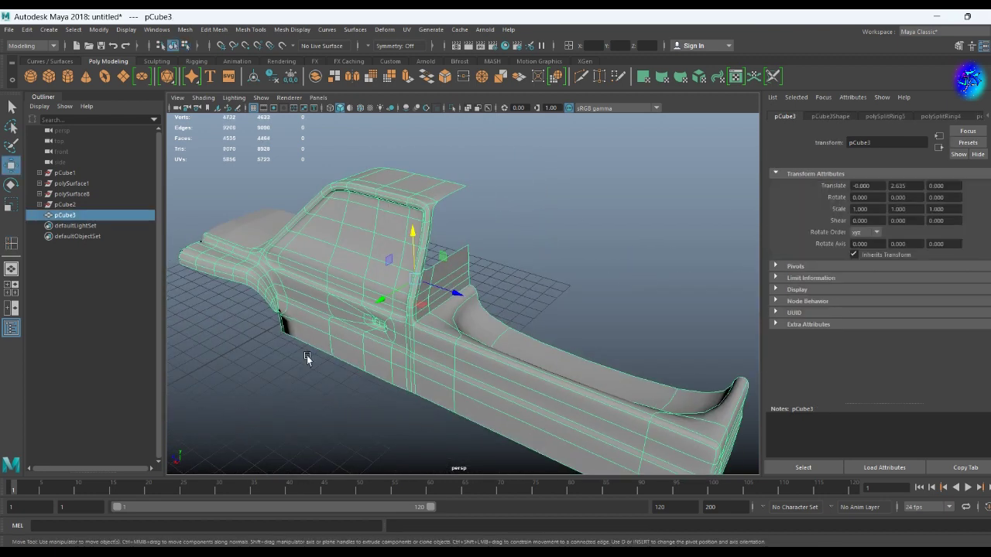
alt+drag(642, 454, 646, 341)
scroll(647, 341, down, 5)
click(443, 336)
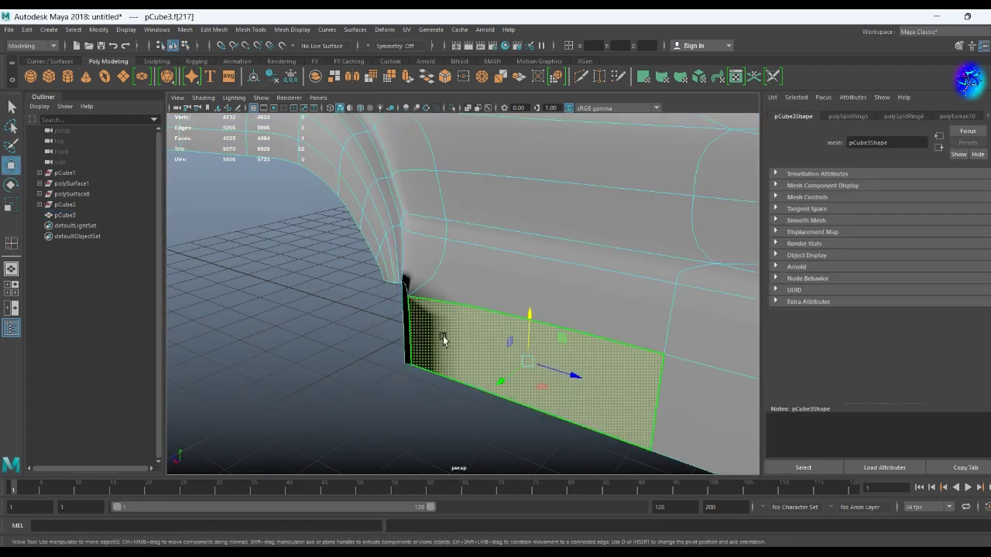
alt+drag(443, 336, 405, 327)
shift+right_click(463, 341)
click(518, 337)
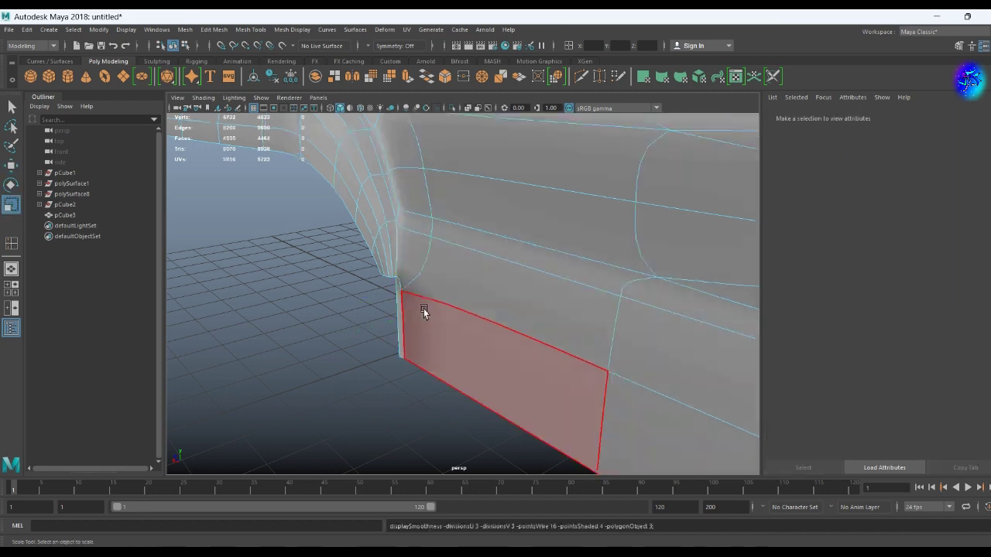
key(F8)
scroll(425, 309, down, 3)
mouse_move(411, 294)
alt+mouse_down()
mouse_move(561, 329)
mouse_move(444, 319)
mouse_move(395, 149)
alt+mouse_up()
key(F9)
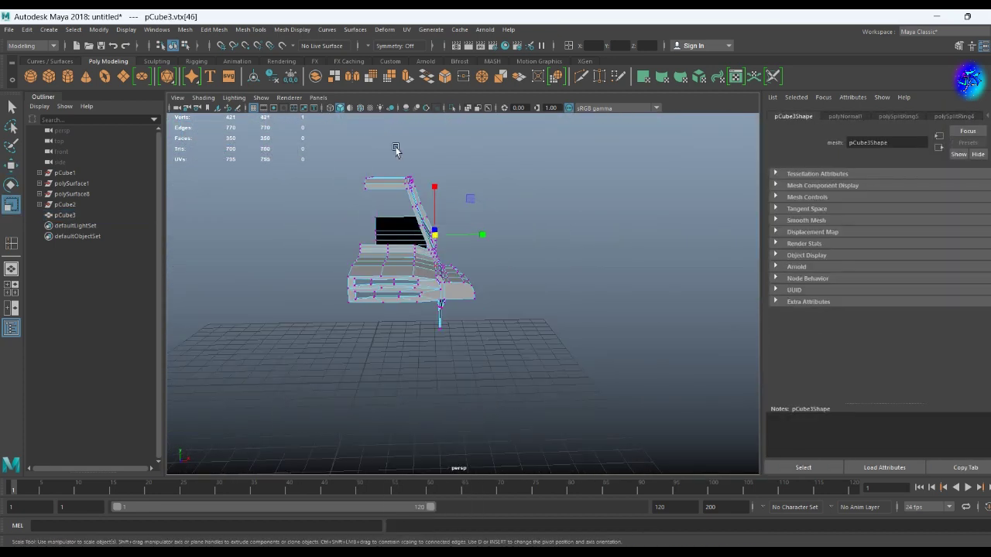
mouse_move(459, 246)
alt+mouse_down()
mouse_move(475, 246)
mouse_move(462, 222)
alt+mouse_up()
scroll(441, 210, down, 5)
- Mirror the half body across X into a full truck and view the front
click(504, 294)
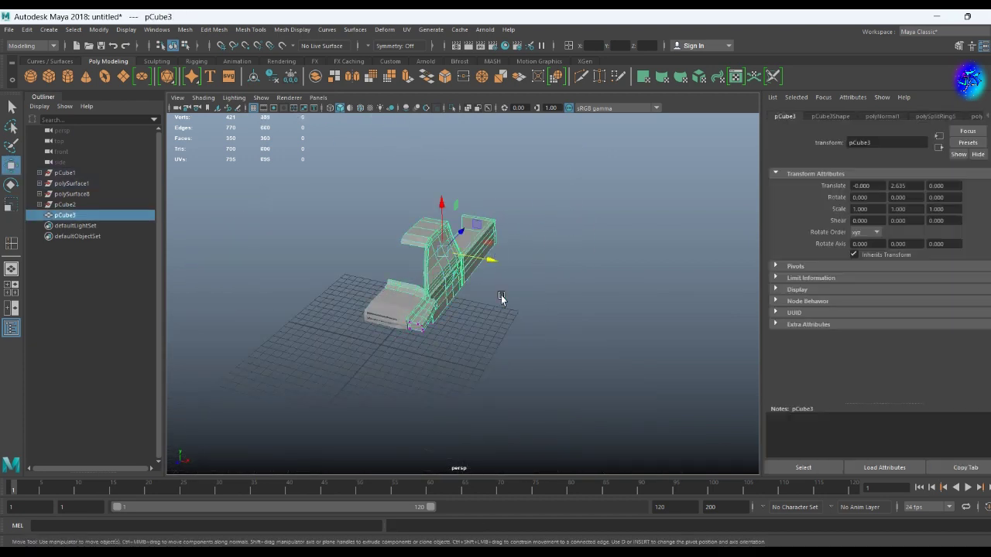
click(442, 277)
click(408, 76)
text(0.01)
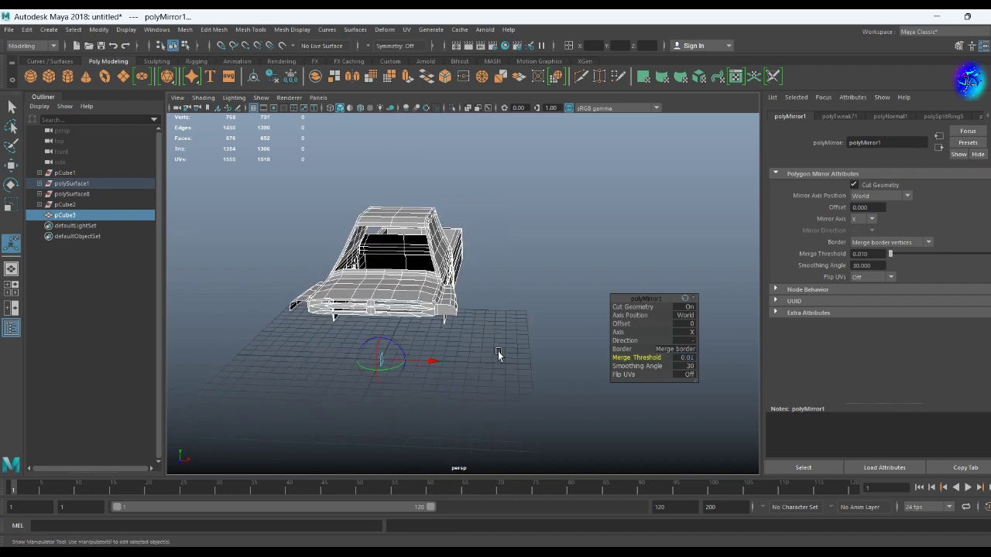
scroll(442, 347, up, 5)
scroll(423, 303, down, 5)
click(423, 303)
mouse_move(423, 303)
alt+mouse_down()
mouse_move(450, 330)
mouse_move(648, 343)
alt+mouse_up()
- Target-weld the bumper's centre notch vertices and lower the centre vertex level with the bumper edge
click(518, 305)
alt+drag(518, 305, 515, 261)
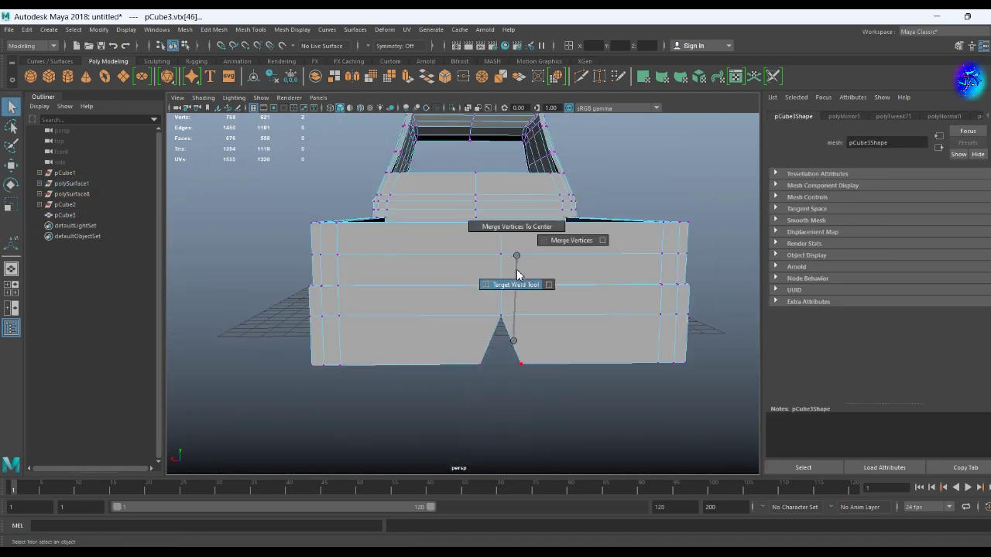
shift+right_drag(516, 261, 521, 370)
key(w)
click(515, 365)
mouse_move(482, 372)
alt+mouse_down()
mouse_move(586, 370)
mouse_move(383, 343)
mouse_move(603, 378)
alt+mouse_up()
scroll(383, 344, down, 5)
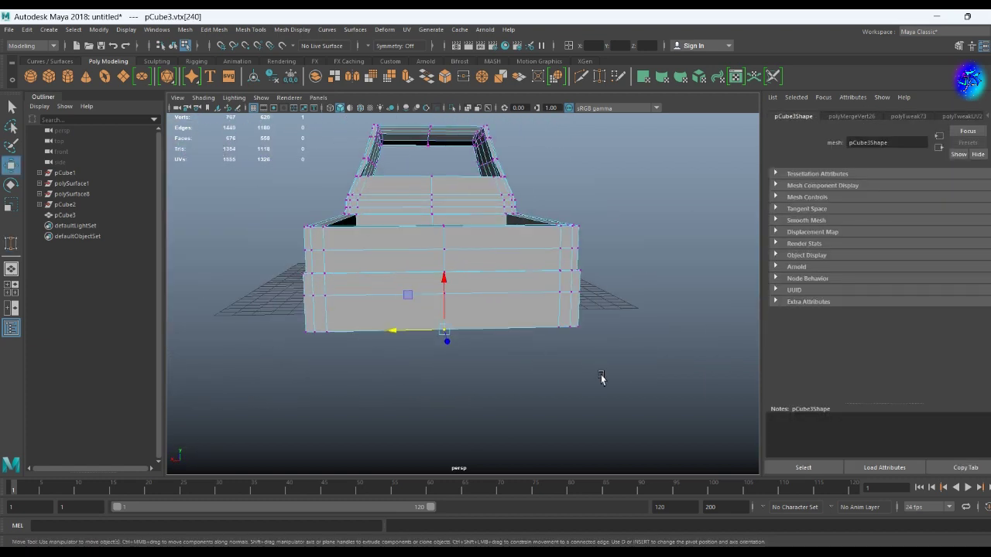
key(super)
alt+drag(438, 307, 470, 249)
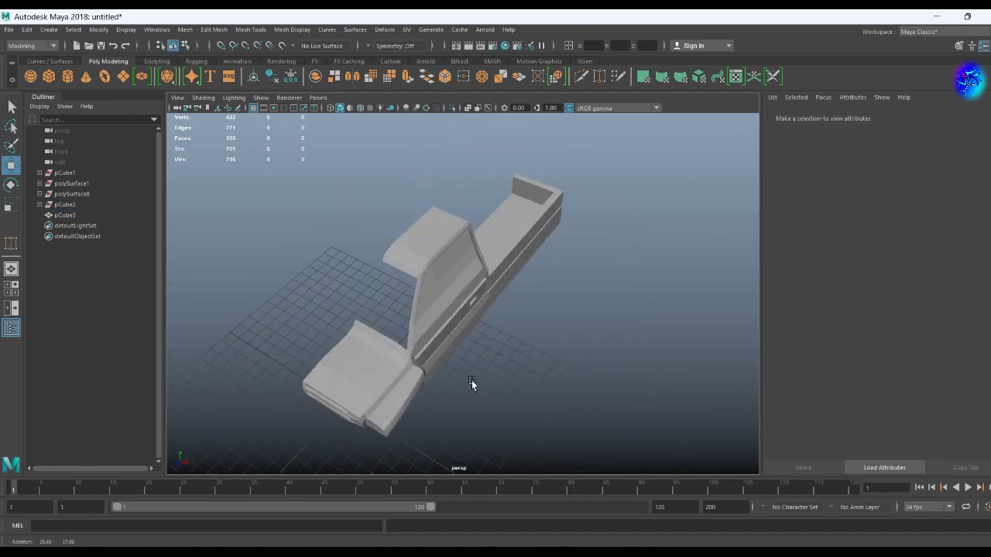
- Multi-Cut an arch shape on the bed's side wall and adjust an arch vertex
shift+right_drag(463, 331, 465, 372)
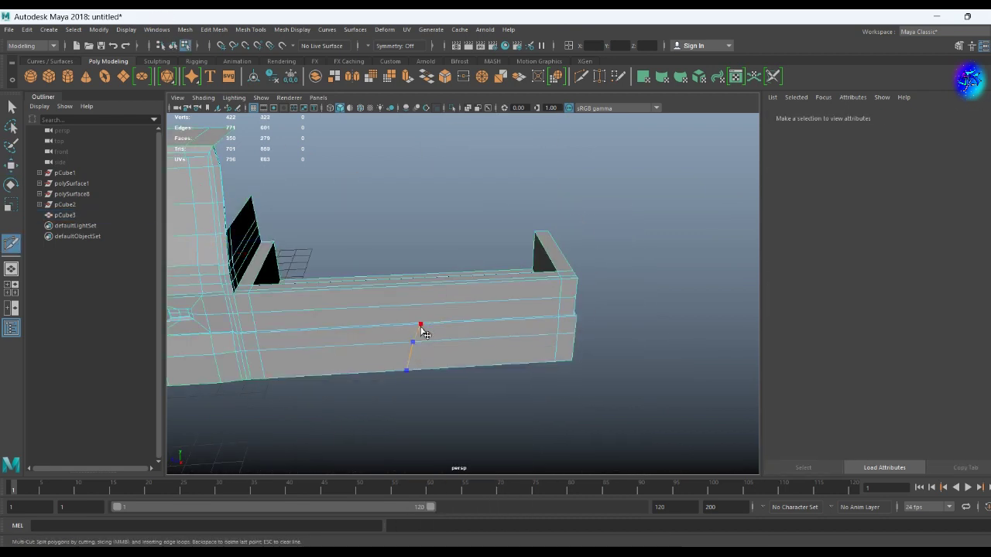
scroll(433, 316, up, 3)
alt+middle_drag(420, 376, 433, 354)
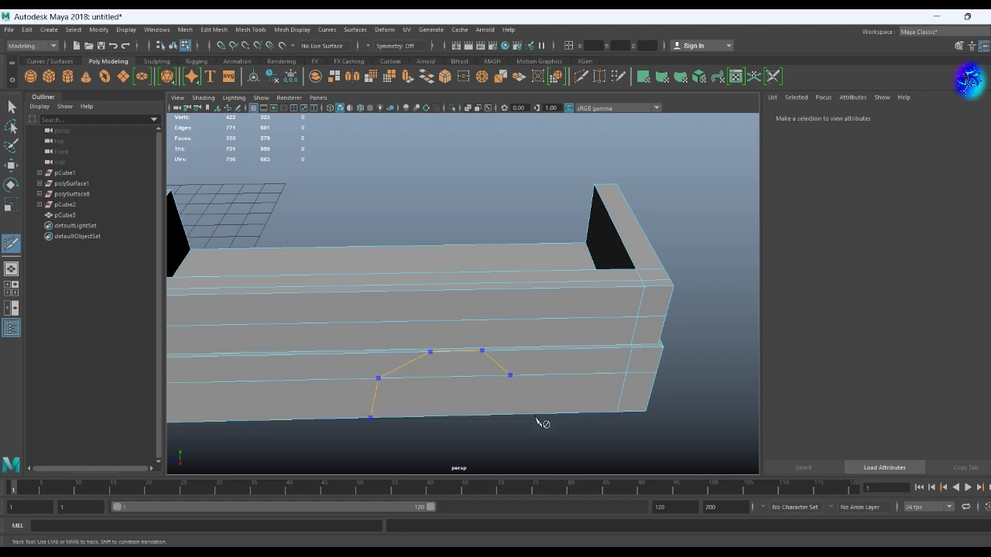
key(w)
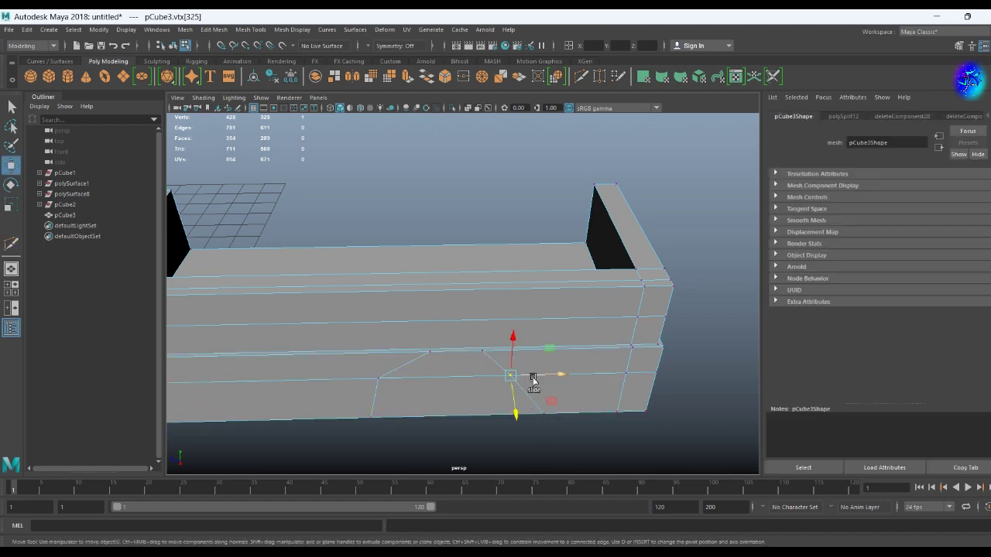
mouse_move(531, 380)
alt+mouse_down()
mouse_move(521, 400)
mouse_move(575, 374)
alt+mouse_up()
- Bevel the arch's base edge and delete the arch faces to open the wheel well
scroll(496, 395, up, 3)
mouse_move(456, 412)
alt+mouse_down()
mouse_move(475, 389)
mouse_move(456, 356)
mouse_move(496, 343)
mouse_move(416, 370)
mouse_move(498, 374)
mouse_move(457, 345)
alt+mouse_up()
scroll(456, 356, up, 3)
key(ctrl+b)
right_drag(343, 255, 343, 284)
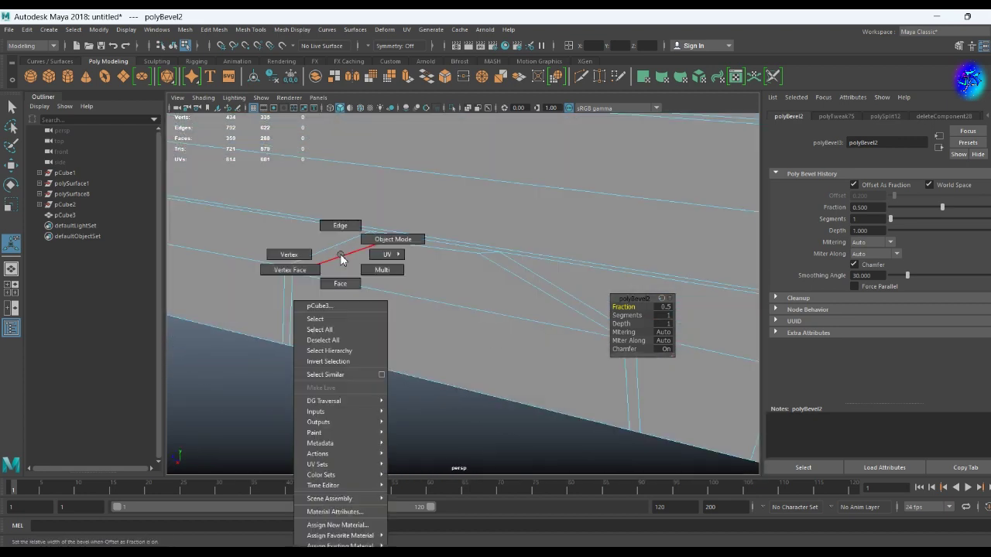
click(385, 236)
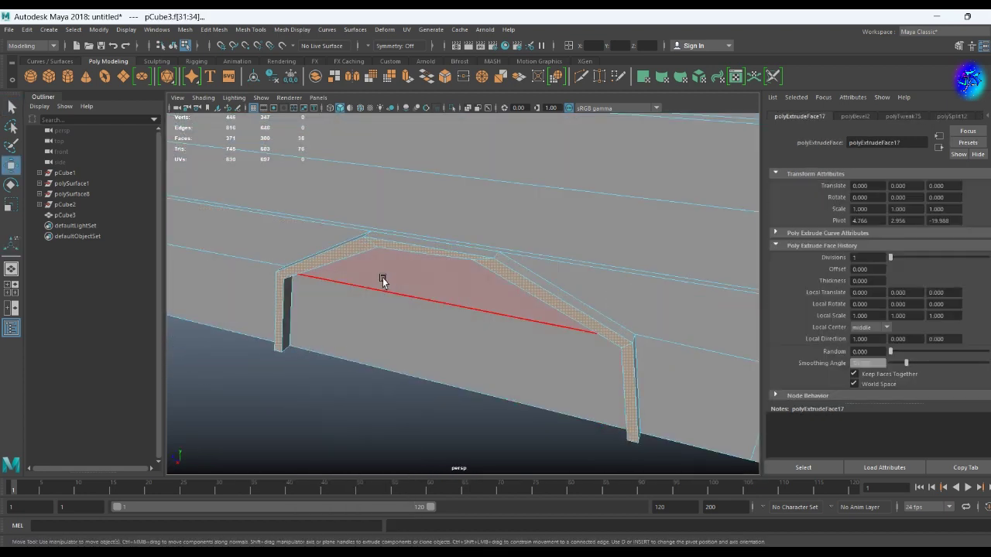
key(Delete)
key(3)
alt+drag(330, 334, 400, 284)
- Turn off smooth preview and Multi-Cut a new edge across the inner bed wall
alt+right_drag(400, 284, 375, 340)
click(375, 340)
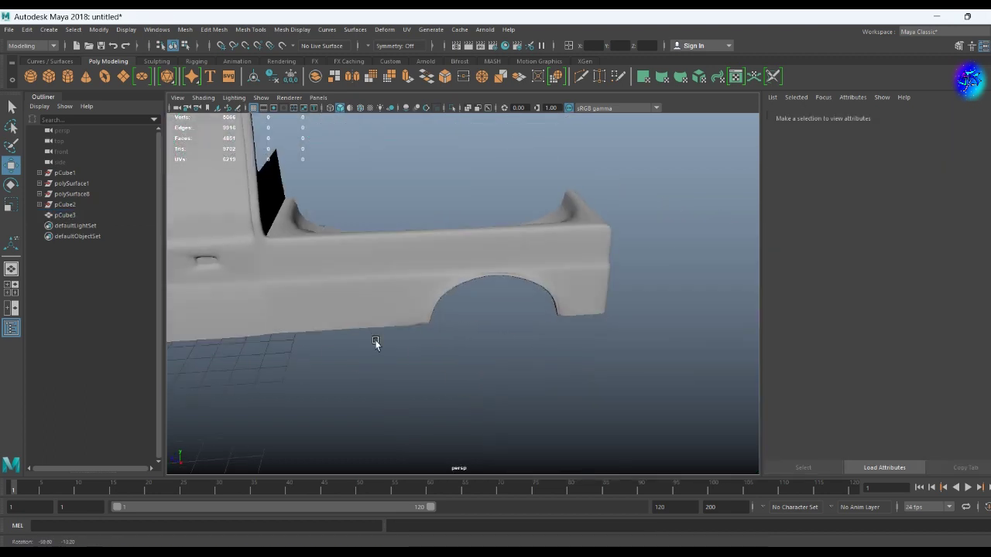
alt+drag(374, 340, 504, 323)
click(347, 268)
key(1)
mouse_move(347, 268)
alt+mouse_down()
mouse_move(411, 331)
mouse_move(347, 343)
mouse_move(321, 295)
alt+mouse_up()
shift+right_drag(321, 294, 253, 267)
ctrl+click(253, 267)
mouse_move(252, 267)
alt+mouse_down()
mouse_move(409, 377)
mouse_move(380, 269)
alt+mouse_up()
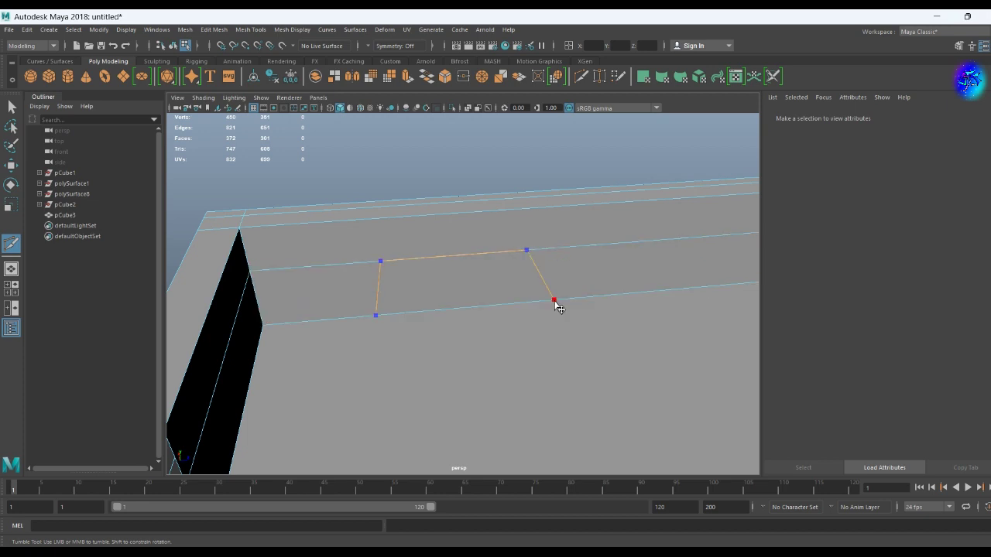
- Extrude the new bed-wall face into a raised ledge, checking it in smooth preview
right_drag(486, 271, 485, 296)
click(456, 289)
key(ctrl+e)
mouse_move(456, 290)
alt+mouse_down()
mouse_move(394, 336)
mouse_move(538, 268)
mouse_move(437, 310)
mouse_move(655, 332)
mouse_move(454, 330)
alt+mouse_up()
key(3)
key(1)
- Insert an edge loop along the length of the ledge
mouse_move(454, 330)
shift+right_down()
mouse_move(497, 284)
mouse_move(433, 310)
shift+right_up()
alt+right_drag(434, 310, 256, 302)
mouse_move(256, 303)
alt+mouse_down()
mouse_move(320, 310)
mouse_move(361, 329)
mouse_move(362, 302)
mouse_move(411, 314)
mouse_move(716, 236)
mouse_move(645, 207)
alt+mouse_up()
click(362, 302)
- Multi-Cut two extra edges on the ledge, one across it and one down from its top
key(w)
click(645, 203)
click(321, 380)
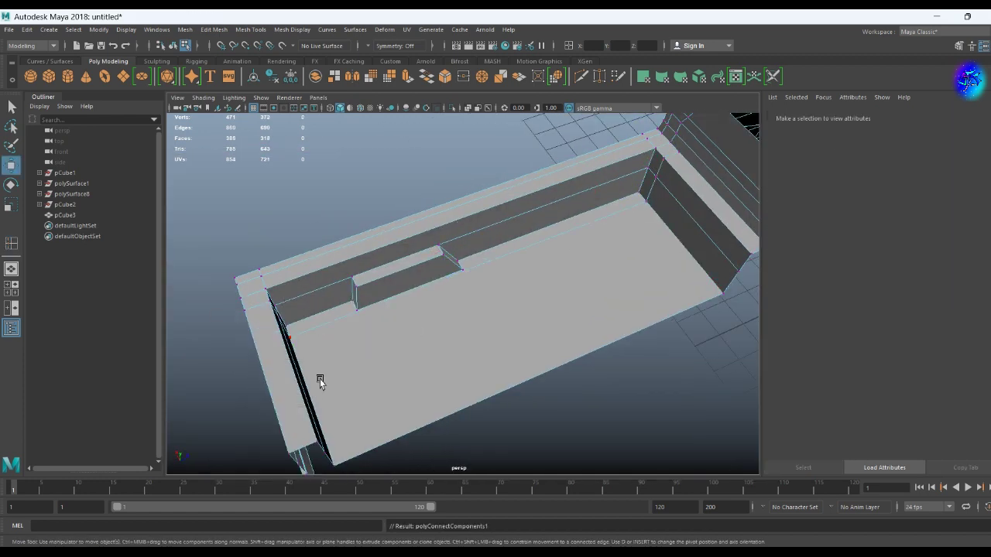
scroll(367, 336, up, 5)
alt+drag(367, 336, 336, 343)
shift+right_drag(313, 254, 253, 271)
alt+drag(253, 271, 413, 251)
click(336, 268)
click(396, 133)
key(Return)
click(537, 159)
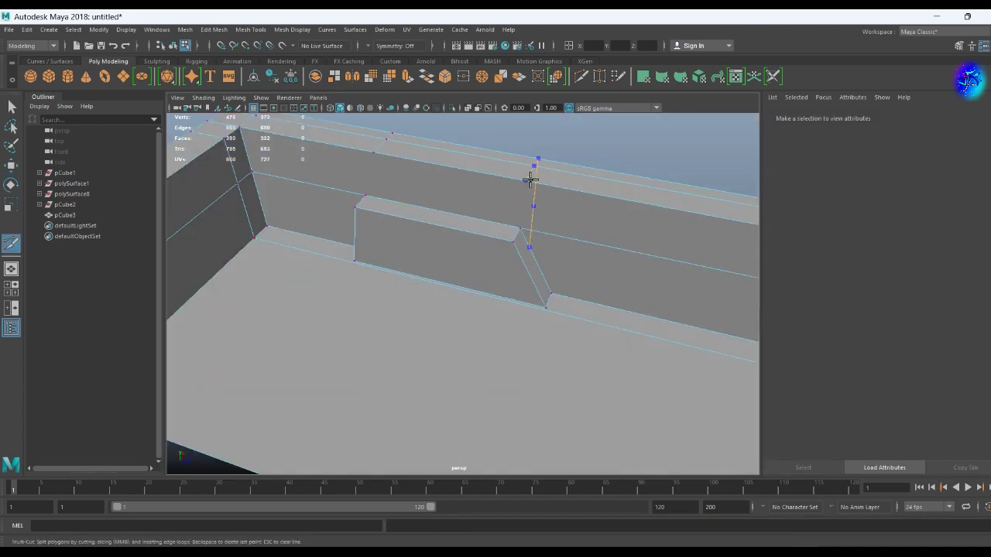
click(526, 183)
key(Return)
- Cut another edge along the ledge base starting from a ledge vertex
right_click(361, 270)
alt+drag(361, 270, 354, 263)
shift+right_drag(354, 263, 345, 273)
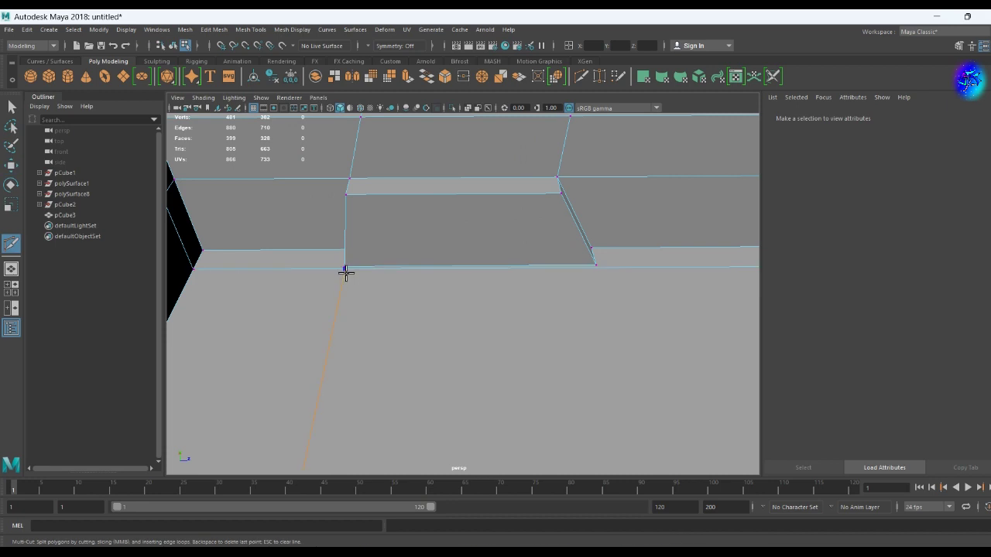
click(613, 276)
alt+drag(612, 276, 466, 316)
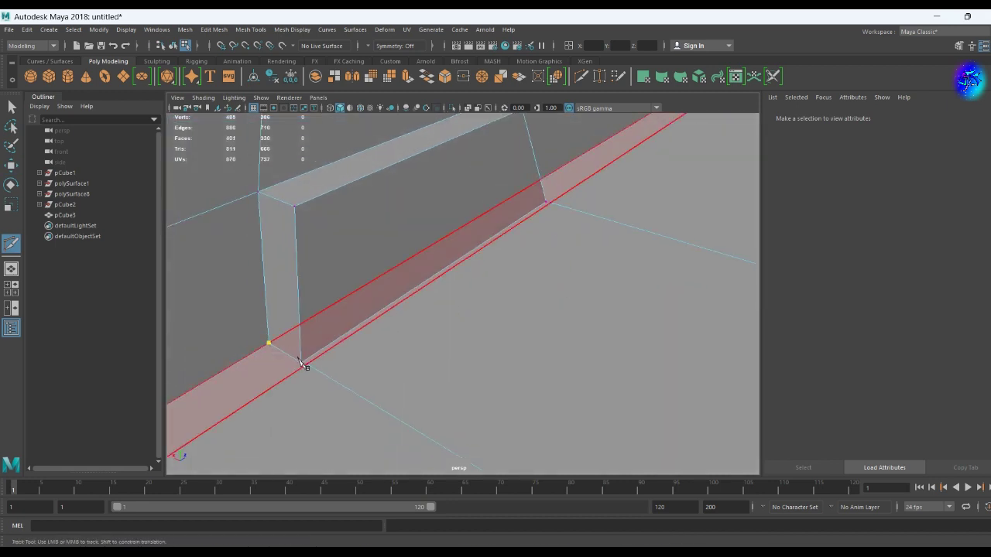
alt+drag(309, 373, 433, 348)
alt+middle_drag(433, 349, 487, 338)
key(e)
- Try merging nearby ledge vertices, then undo the stray merge
mouse_move(465, 353)
alt+mouse_down()
mouse_move(511, 316)
mouse_move(444, 369)
alt+mouse_up()
click(475, 299)
right_drag(503, 278, 454, 286)
mouse_move(453, 286)
alt+mouse_down()
mouse_move(542, 372)
mouse_move(588, 326)
alt+mouse_up()
shift+right_drag(588, 326, 604, 311)
key(ctrl+z)
mouse_move(527, 292)
alt+mouse_down()
mouse_move(496, 283)
mouse_move(529, 275)
alt+mouse_up()
scroll(369, 393, down, 5)
- Mirror the truck body pCube3 into a full symmetric truck
scroll(411, 361, down, 5)
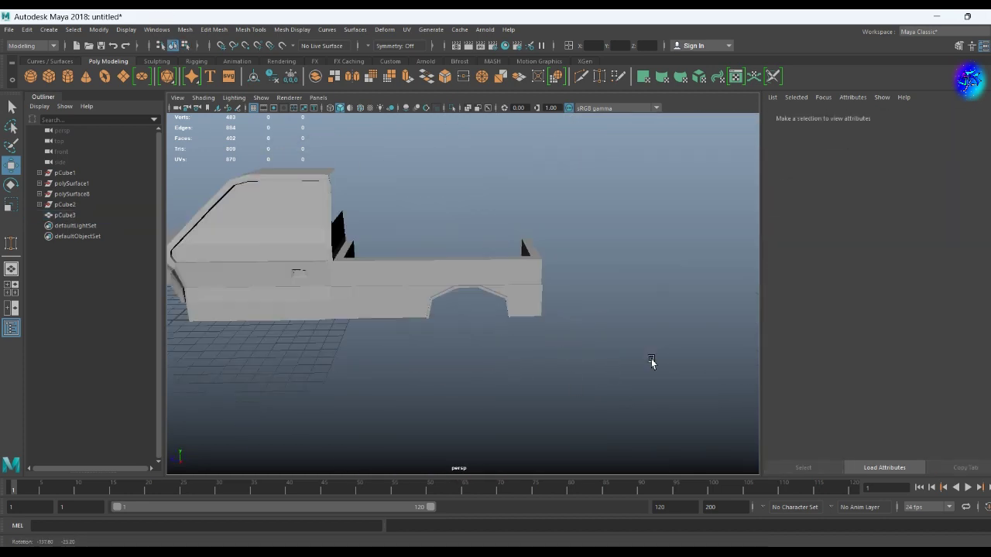
key(w)
click(361, 255)
scroll(300, 349, down, 2)
alt+drag(300, 350, 542, 333)
shift+right_drag(589, 318, 608, 298)
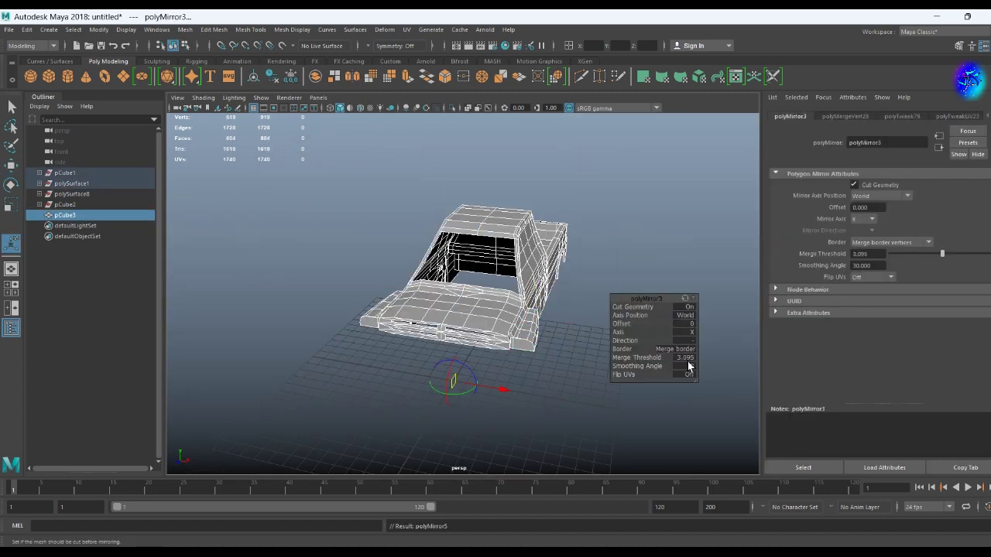
click(566, 408)
mouse_move(566, 409)
alt+mouse_down()
mouse_move(407, 365)
mouse_move(594, 377)
mouse_move(506, 410)
mouse_move(671, 349)
mouse_move(526, 388)
mouse_move(548, 371)
alt+mouse_up()
key(ctrl+z)
click(558, 354)
- Cap the open border edge at the truck's rear with Fill Hole
scroll(518, 350, down, 5)
scroll(518, 350, up, 2)
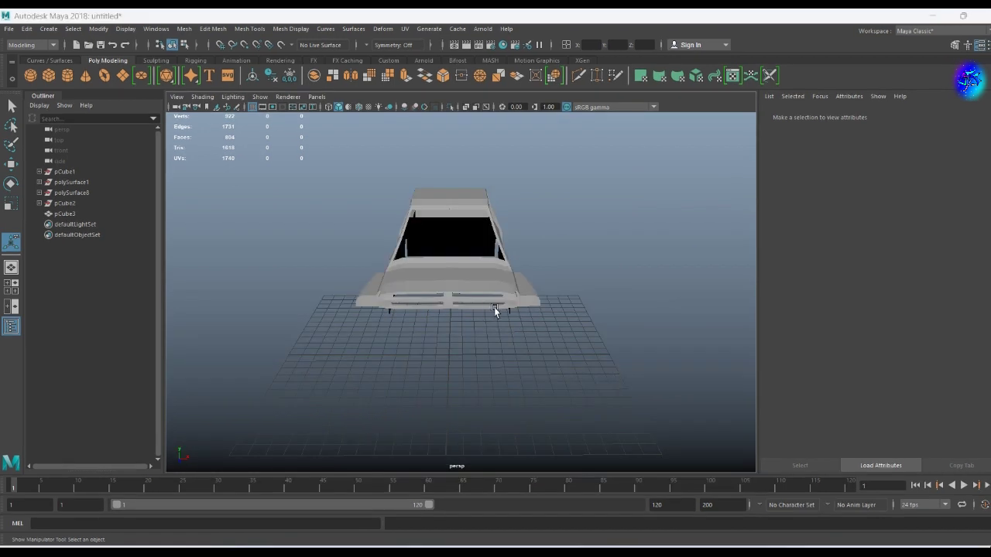
mouse_move(531, 338)
alt+mouse_down()
mouse_move(475, 343)
mouse_move(594, 332)
mouse_move(517, 323)
alt+mouse_up()
click(520, 310)
shift+right_drag(520, 310, 512, 401)
- Orbit around the mirrored truck and bring up the flat front view
mouse_move(512, 401)
alt+mouse_down()
mouse_move(568, 416)
mouse_move(469, 309)
alt+mouse_up()
click(601, 321)
mouse_move(600, 321)
alt+mouse_down()
mouse_move(418, 317)
mouse_move(550, 314)
mouse_move(389, 328)
mouse_move(496, 333)
alt+mouse_up()
click(496, 333)
click(566, 339)
mouse_move(567, 339)
alt+mouse_down()
mouse_move(522, 383)
mouse_move(529, 310)
mouse_move(531, 334)
alt+mouse_up()
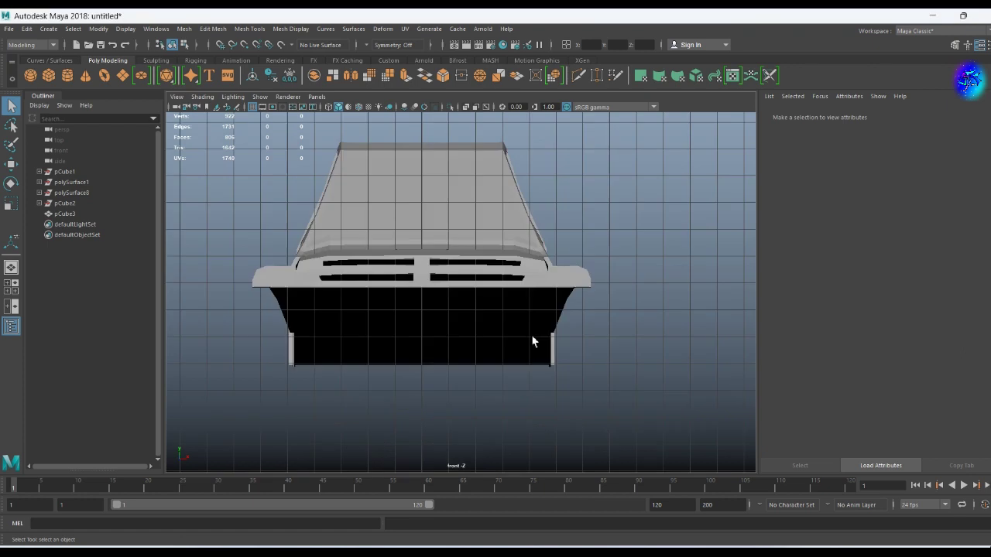
- Create a new polygon cube and move its vertices to sit below the truck's front
click(49, 77)
right_drag(398, 308, 250, 287)
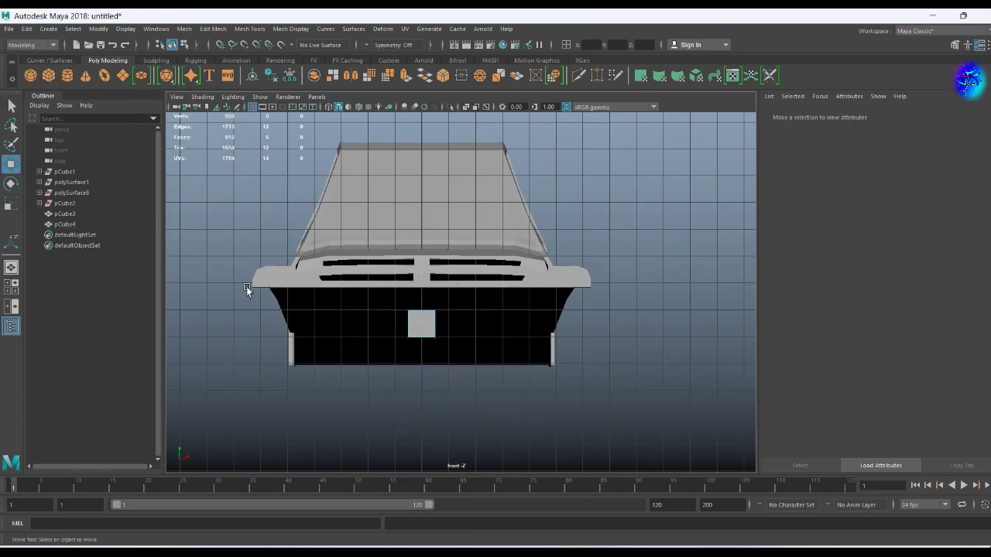
drag(399, 319, 445, 298)
key(F8)
key(F8)
drag(374, 261, 416, 331)
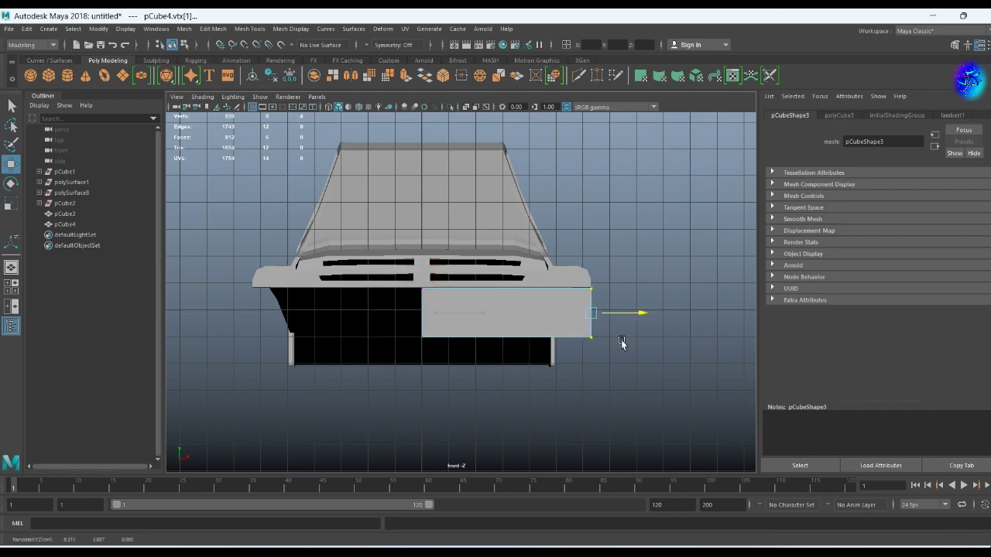
scroll(462, 370, up, 2)
- Bevel the bumper box's front face and pick one of its edges
key(F11)
click(445, 315)
ctrl+right_drag(507, 327, 473, 339)
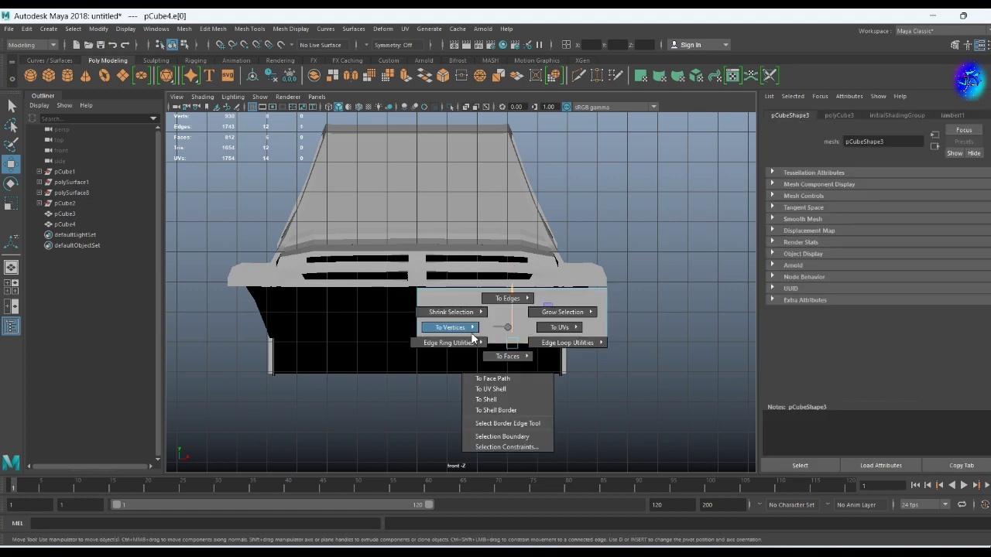
key(t)
click(560, 331)
- Split the bumper box with a new edge loop and select a row of its vertices
shift+right_drag(560, 331, 563, 365)
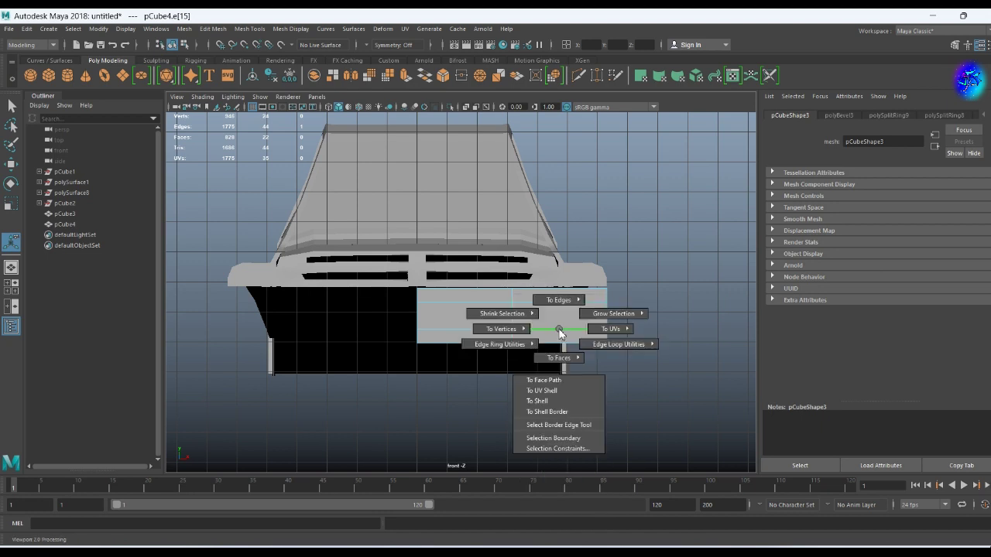
scroll(562, 365, up, 1)
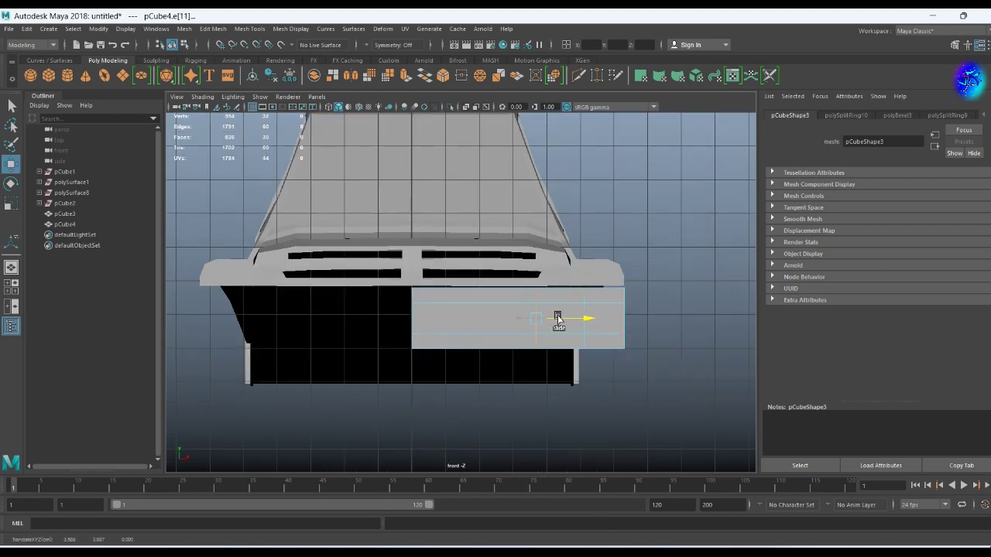
scroll(465, 310, up, 1)
right_click(465, 309)
click(416, 343)
drag(474, 283, 508, 308)
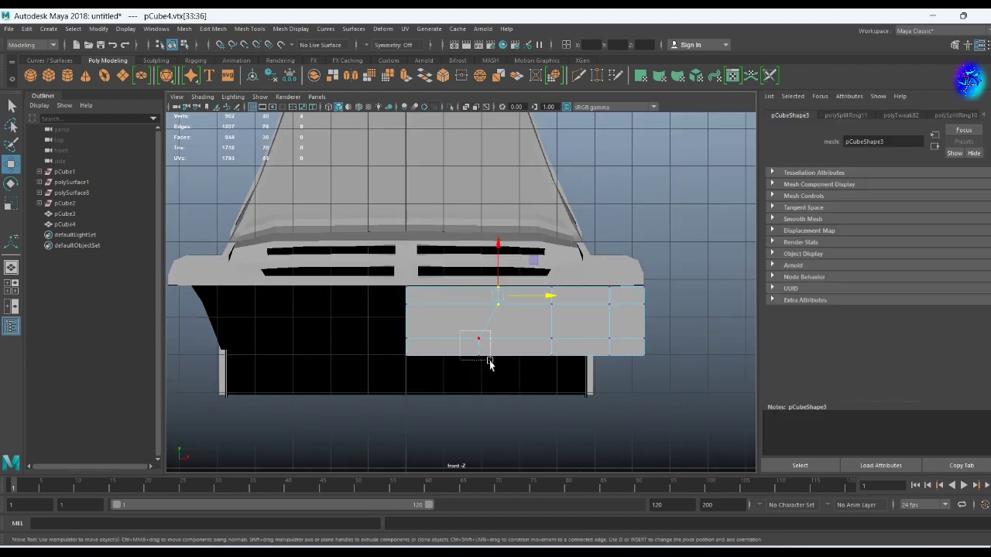
- Add another edge loop, adjust vertices near the right end, and select the inner face
right_drag(536, 316, 538, 286)
click(574, 321)
mouse_move(576, 317)
ctrl+right_down()
mouse_move(601, 331)
mouse_move(555, 308)
ctrl+right_up()
click(553, 305)
click(608, 318)
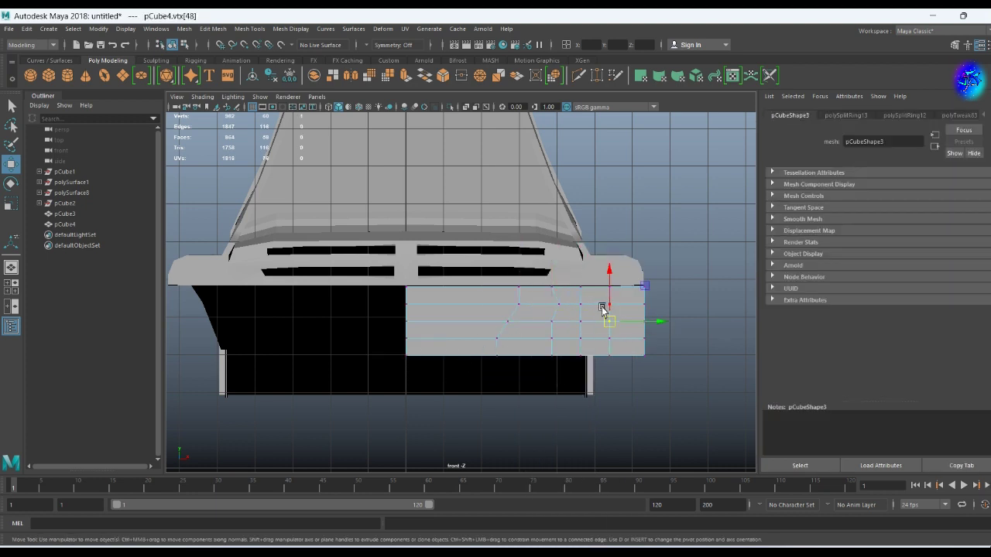
ctrl+right_drag(571, 328, 580, 328)
shift+right_click(581, 327)
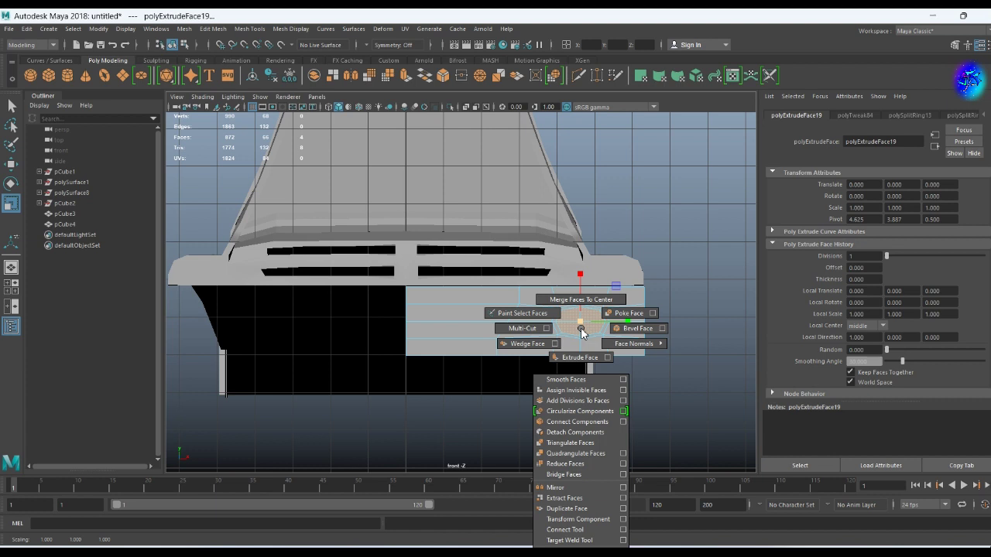
- Extrude the octagonal face inward to form a recessed round socket in the bumper block
key(space)
mouse_move(664, 371)
alt+mouse_down()
mouse_move(490, 393)
mouse_move(430, 442)
mouse_move(480, 434)
alt+mouse_up()
scroll(426, 372, up, 3)
key(w)
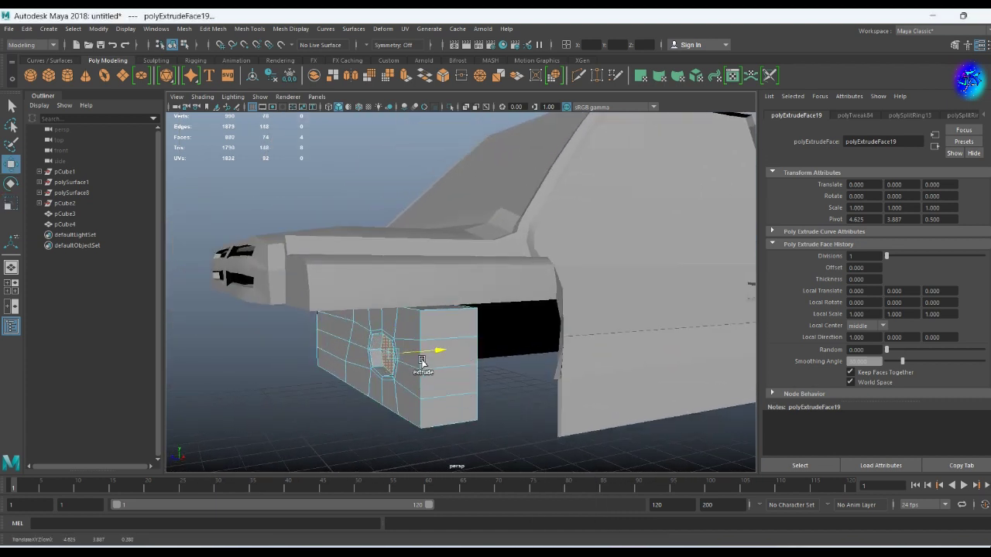
shift+drag(413, 356, 410, 359)
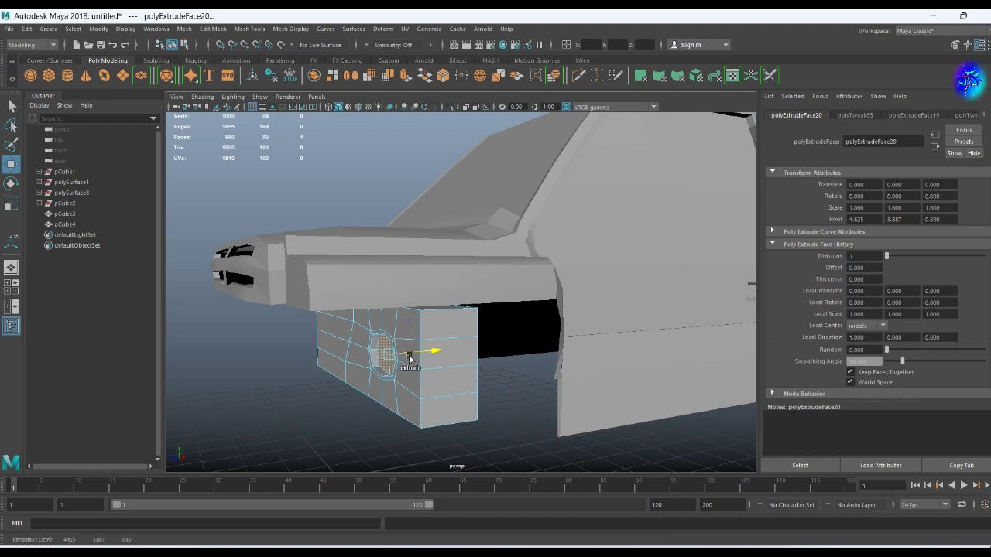
scroll(401, 367, up, 5)
- Separate the block into its own mesh and delete a hidden face on its underside
shift+right_drag(371, 325, 376, 475)
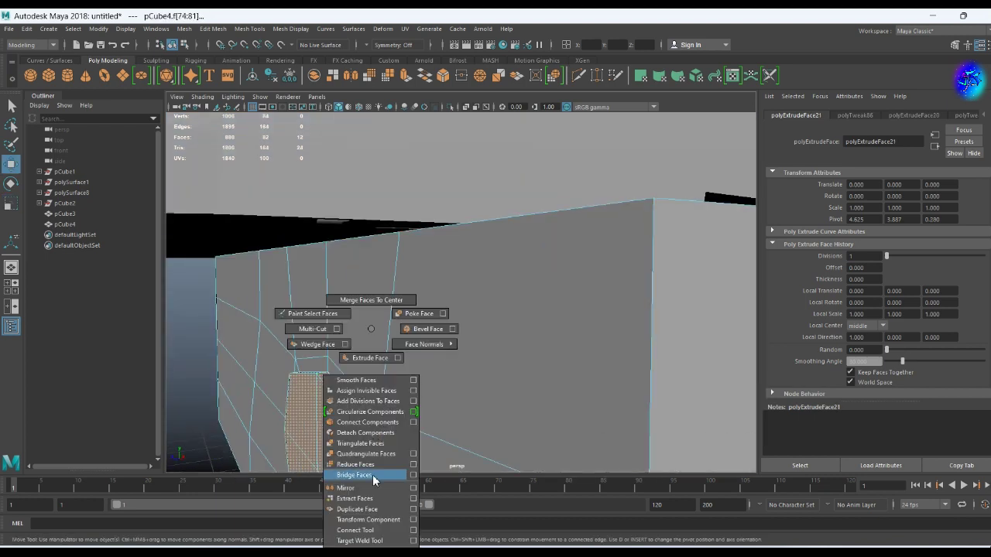
scroll(424, 385, down, 5)
mouse_move(424, 386)
alt+mouse_down()
mouse_move(478, 378)
mouse_move(475, 354)
mouse_move(518, 331)
mouse_move(383, 362)
mouse_move(546, 354)
mouse_move(436, 367)
mouse_move(522, 346)
mouse_move(504, 344)
mouse_move(399, 374)
mouse_move(365, 312)
mouse_move(322, 310)
alt+mouse_up()
click(378, 358)
key(Delete)
click(398, 374)
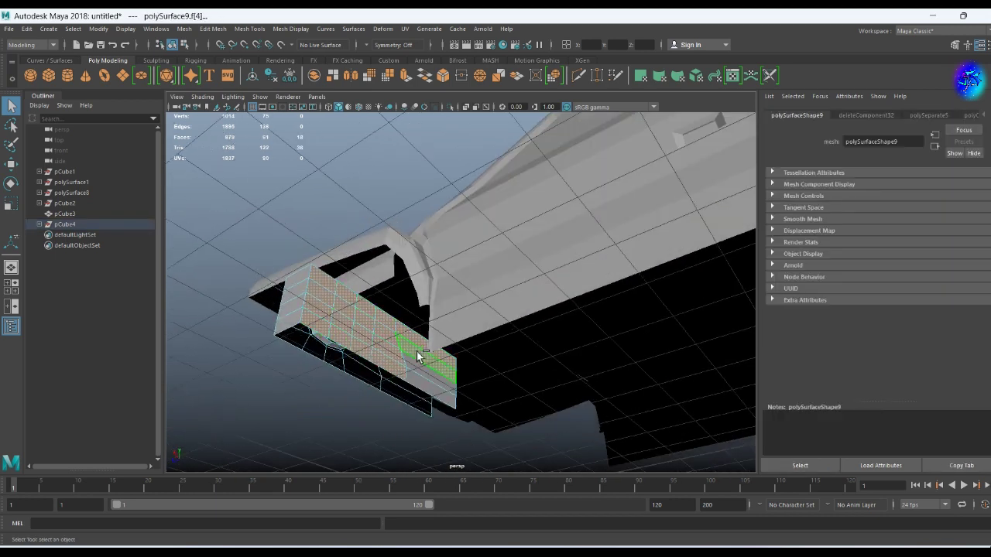
- Delete another hidden face, then undo the extra extrusions on the bumper block
key(Delete)
mouse_move(418, 356)
alt+mouse_down()
mouse_move(509, 387)
mouse_move(394, 329)
mouse_move(364, 398)
mouse_move(367, 320)
mouse_move(442, 337)
mouse_move(498, 387)
mouse_move(495, 369)
mouse_move(542, 372)
alt+mouse_up()
click(478, 412)
click(426, 350)
key(w)
click(421, 364)
key(ctrl+z)
scroll(542, 372, up, 3)
key(ctrl+z)
- Insert two edge loops across the bumper block
click(501, 362)
shift+right_drag(518, 372, 506, 349)
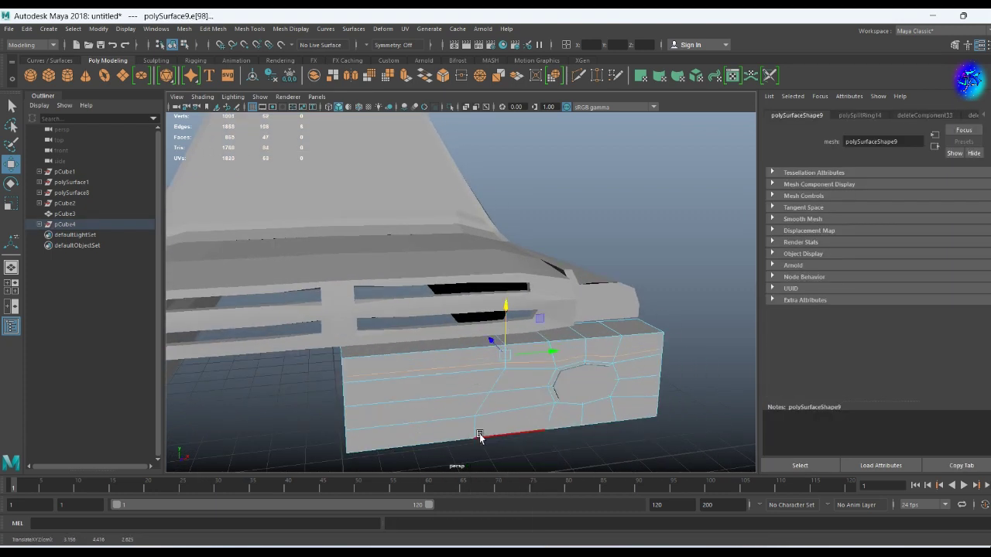
alt+drag(503, 390, 579, 403)
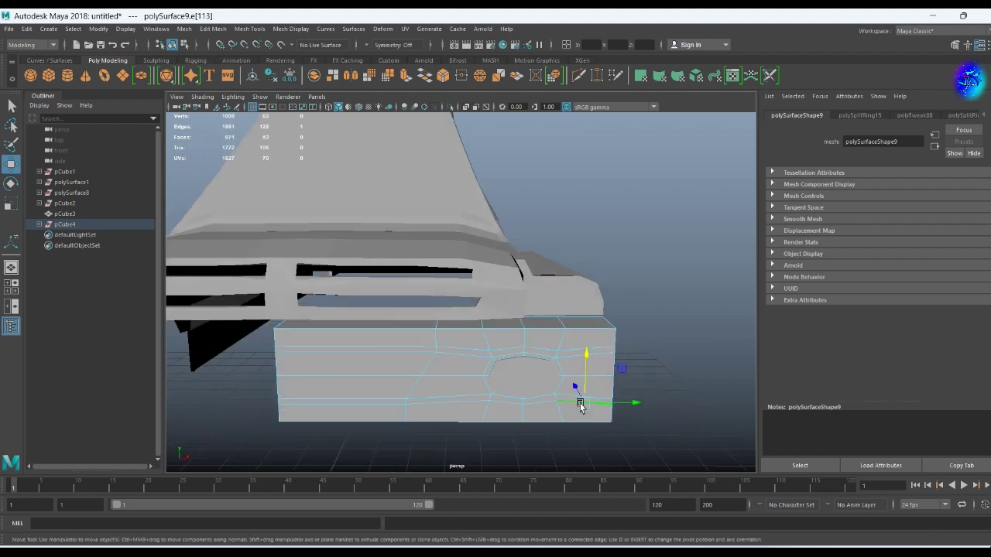
- Bevel the block's outer corner edges with fraction 0.643
right_drag(332, 276, 331, 303)
click(354, 380)
mouse_move(500, 362)
alt+mouse_down()
mouse_move(371, 364)
mouse_move(431, 354)
mouse_move(366, 349)
mouse_move(328, 389)
mouse_move(381, 373)
mouse_move(365, 371)
mouse_move(557, 121)
mouse_move(376, 347)
alt+mouse_up()
key(w)
shift+right_drag(378, 363, 424, 371)
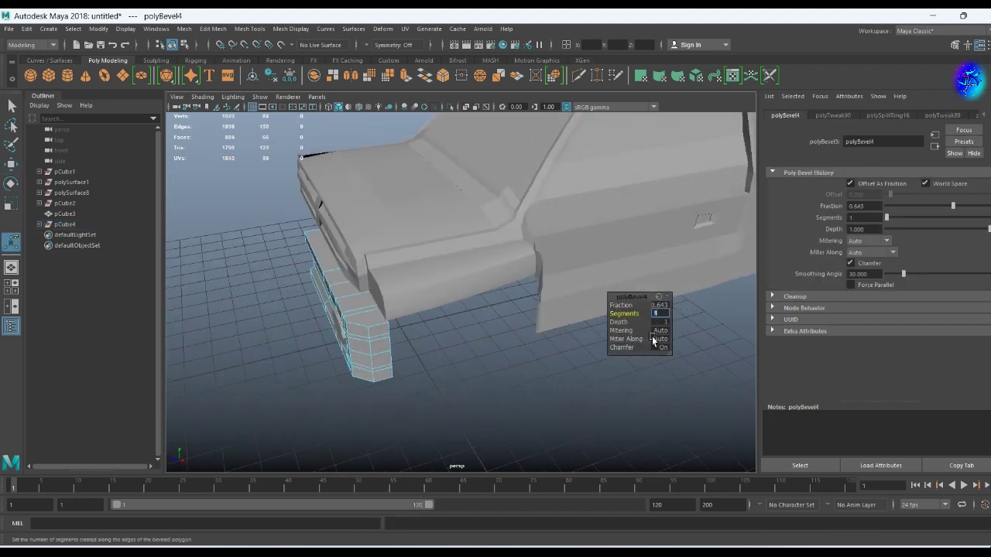
- Move the corner vertex at the bumper's end down along Y to round its outer corner
alt+drag(431, 373, 475, 365)
scroll(416, 350, up, 3)
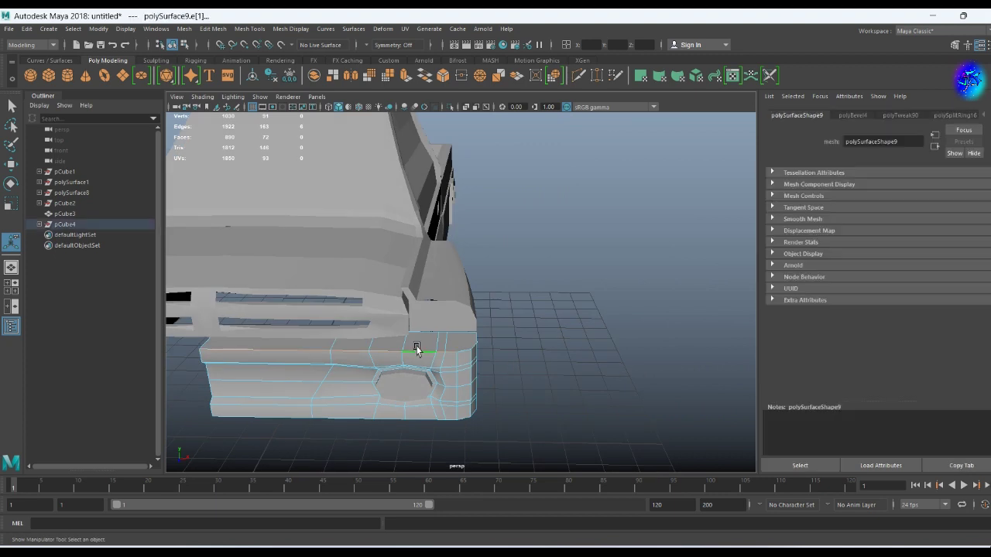
mouse_move(339, 335)
alt+mouse_down()
mouse_move(279, 348)
mouse_move(345, 325)
alt+mouse_up()
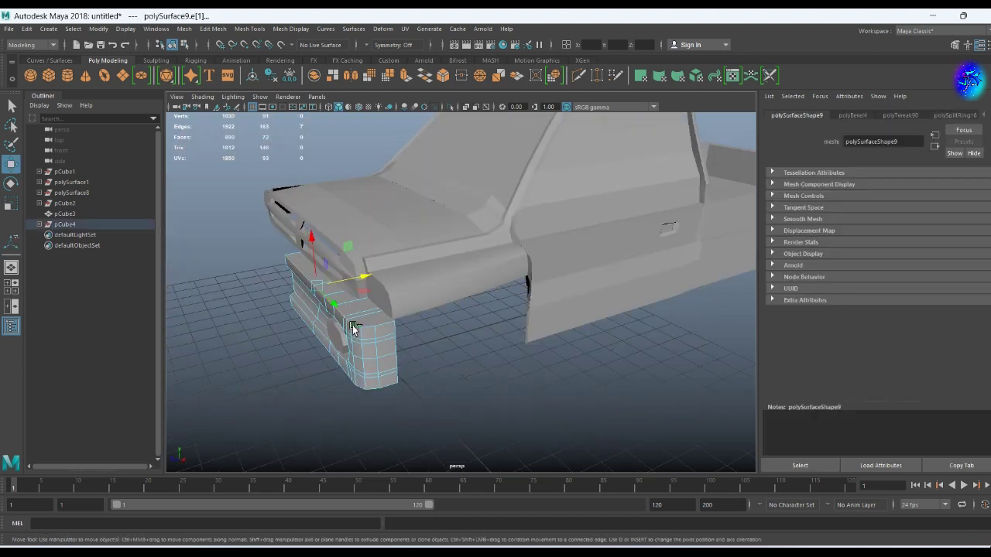
alt+drag(347, 286, 364, 354)
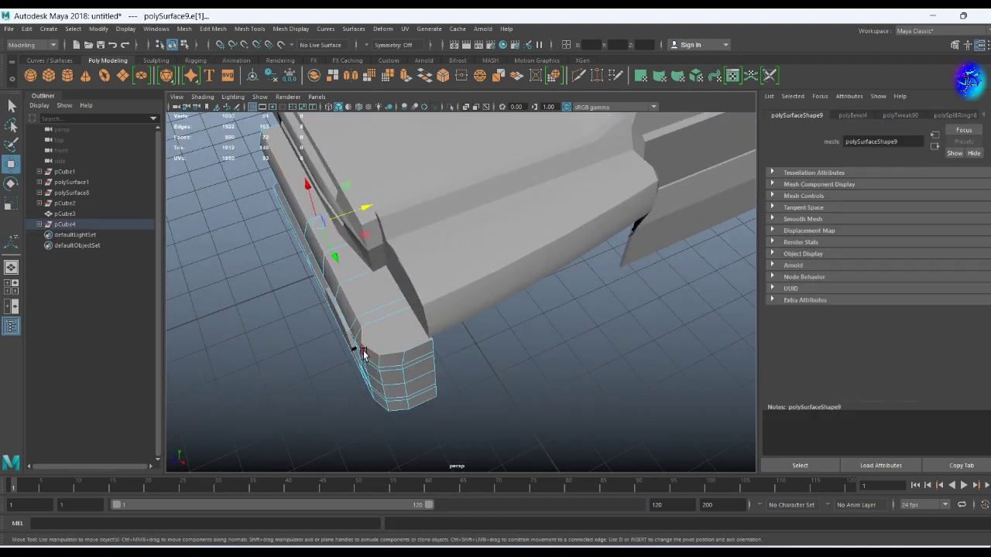
key(F9)
click(379, 339)
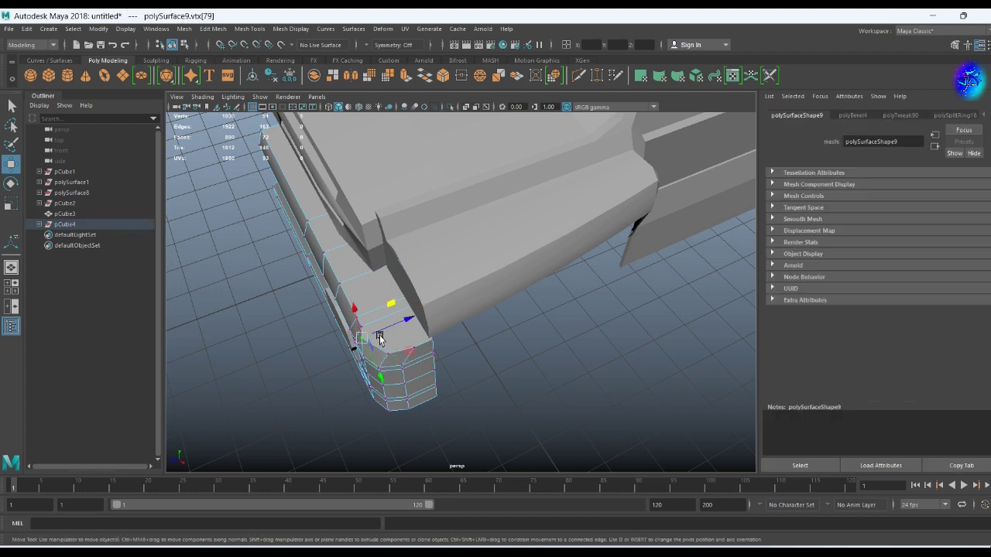
alt+drag(395, 327, 336, 270)
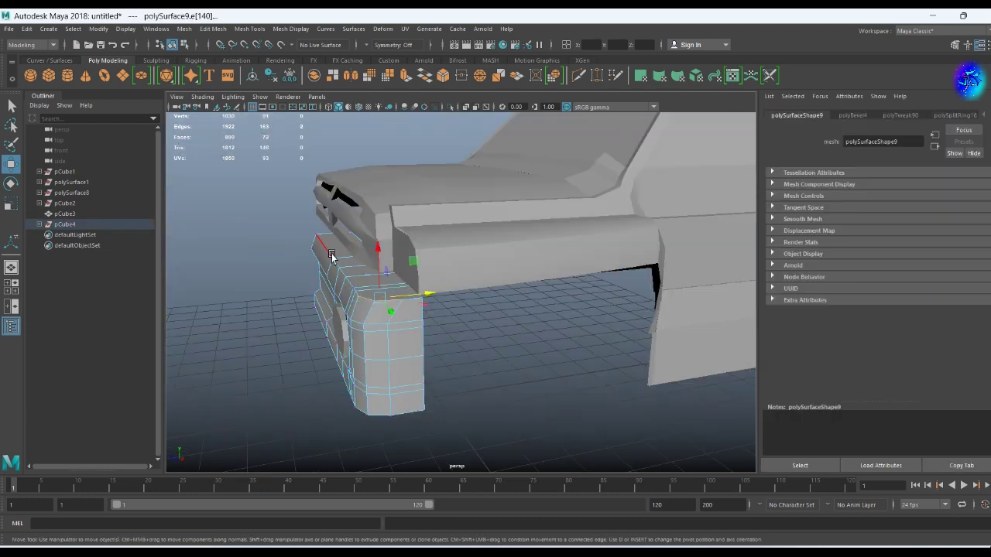
drag(347, 230, 361, 276)
scroll(498, 215, up, 3)
alt+drag(498, 215, 397, 280)
- Delete a face at the bumper's lower end and Multi-Cut new edges into the lower lip
right_drag(323, 226, 323, 256)
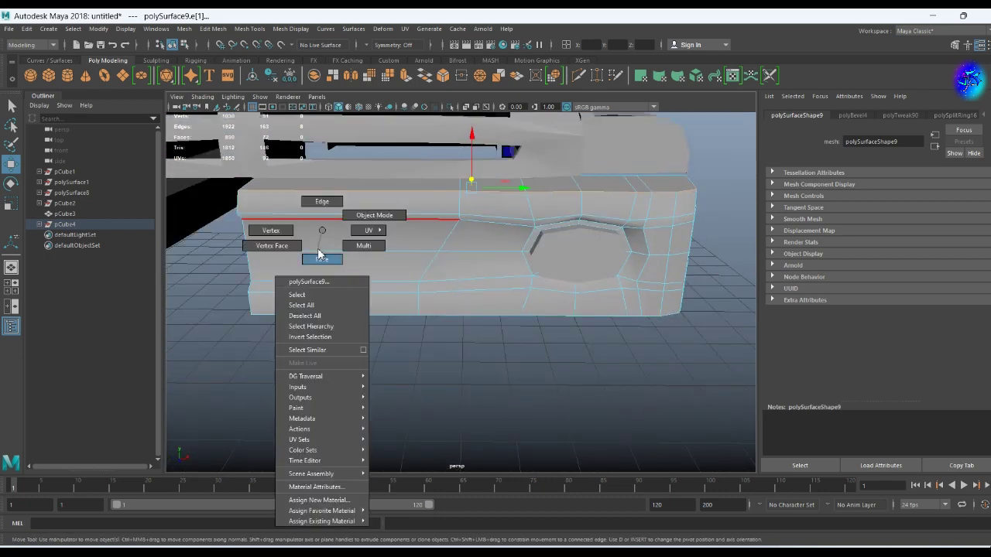
click(377, 222)
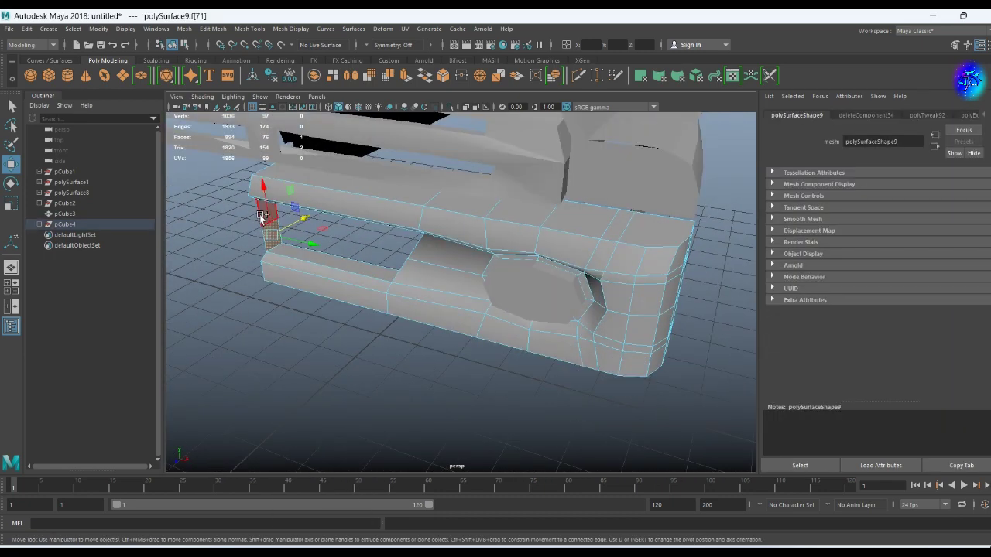
alt+drag(282, 252, 400, 255)
click(314, 248)
click(308, 246)
click(307, 254)
click(321, 188)
click(331, 187)
shift+right_drag(330, 187, 315, 184)
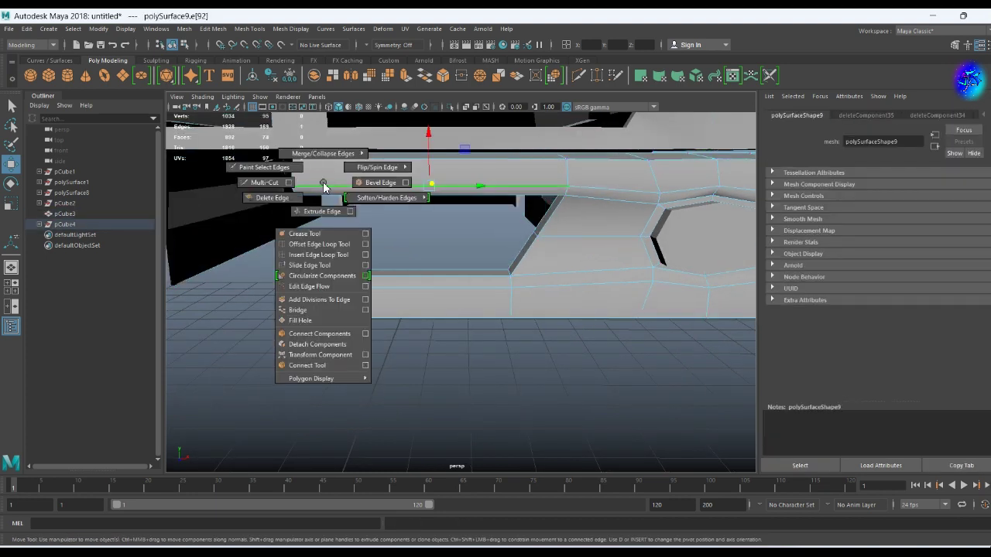
- Bridge the notch's open border edges with 0 divisions to close the gap
key(w)
alt+drag(321, 280, 327, 293)
click(325, 292)
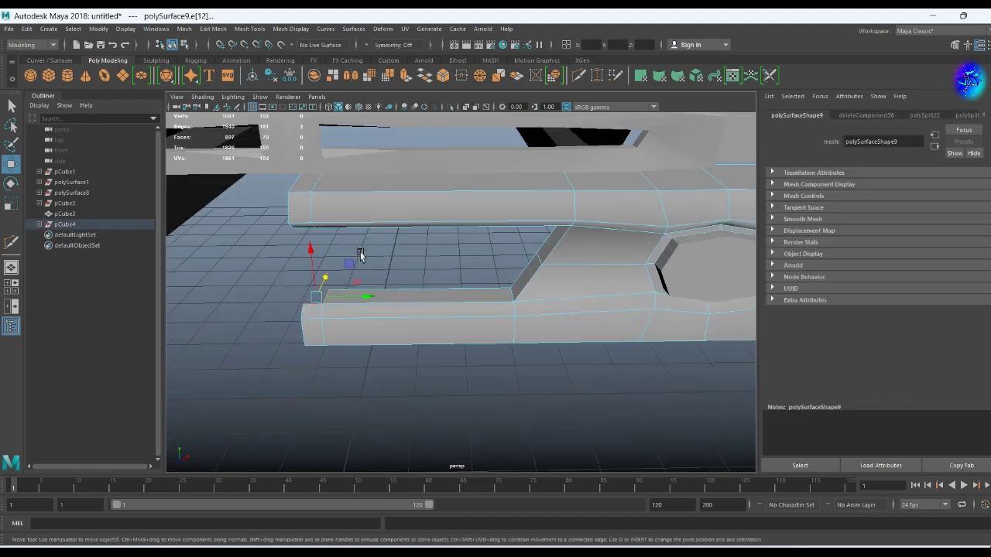
alt+drag(361, 250, 332, 210)
shift+right_drag(332, 210, 320, 275)
mouse_move(320, 275)
alt+mouse_down()
mouse_move(297, 289)
mouse_move(482, 279)
alt+mouse_up()
mouse_move(482, 279)
alt+middle_down()
mouse_move(382, 324)
mouse_move(353, 281)
alt+middle_up()
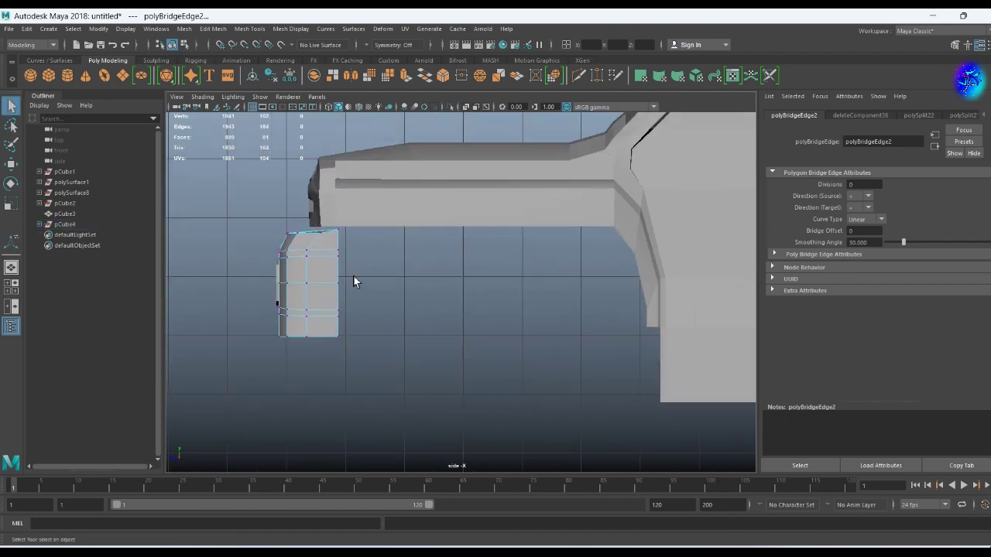
- Slant the bumper's lower lip by shifting its vertices right, then cut an edge along it
drag(273, 222, 338, 232)
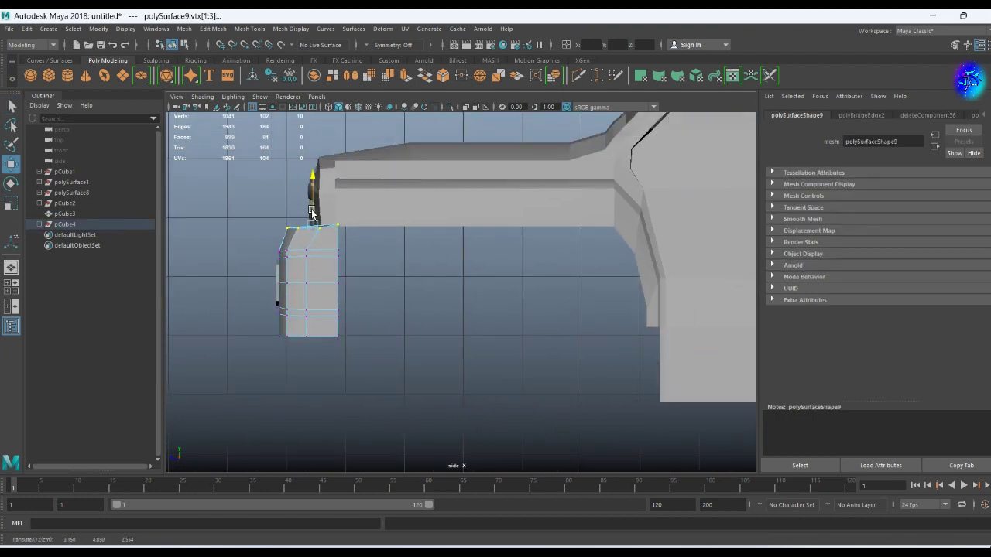
mouse_move(339, 254)
mouse_down()
mouse_move(391, 267)
mouse_move(418, 240)
mouse_up()
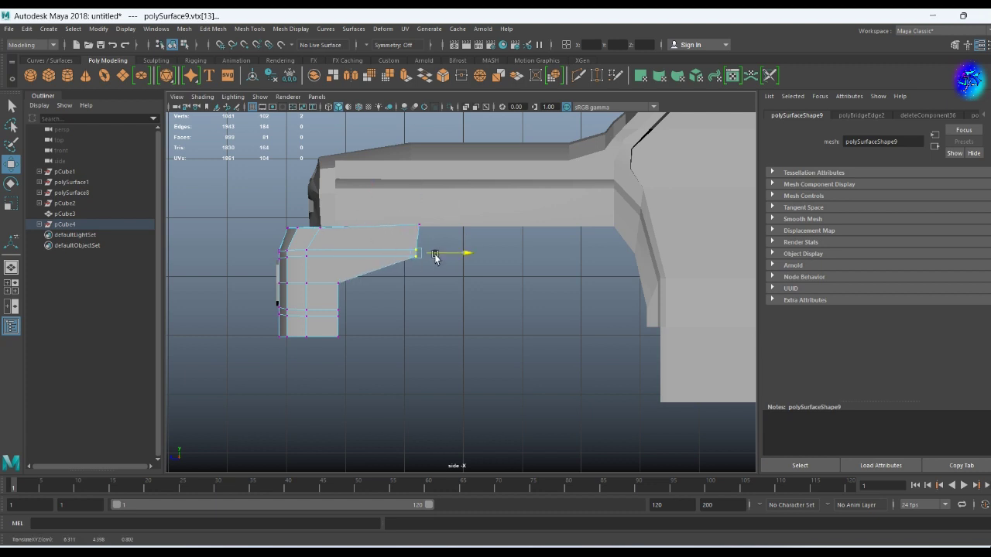
drag(335, 280, 411, 302)
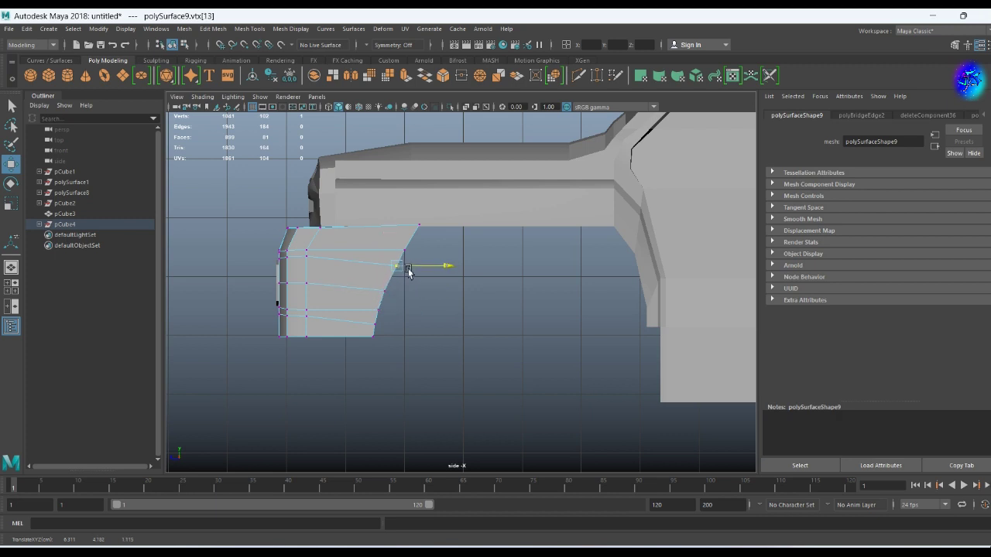
alt+drag(549, 329, 449, 261)
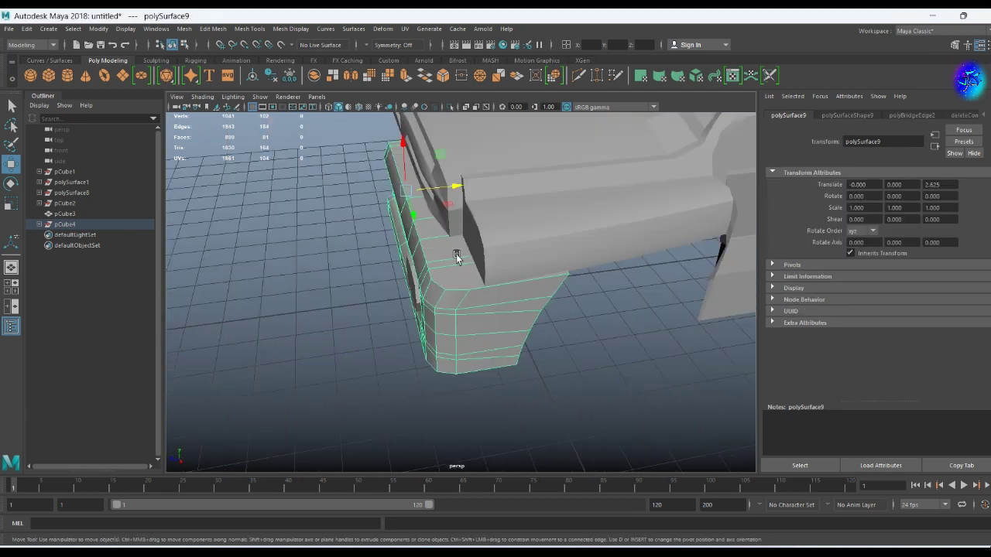
click(450, 235)
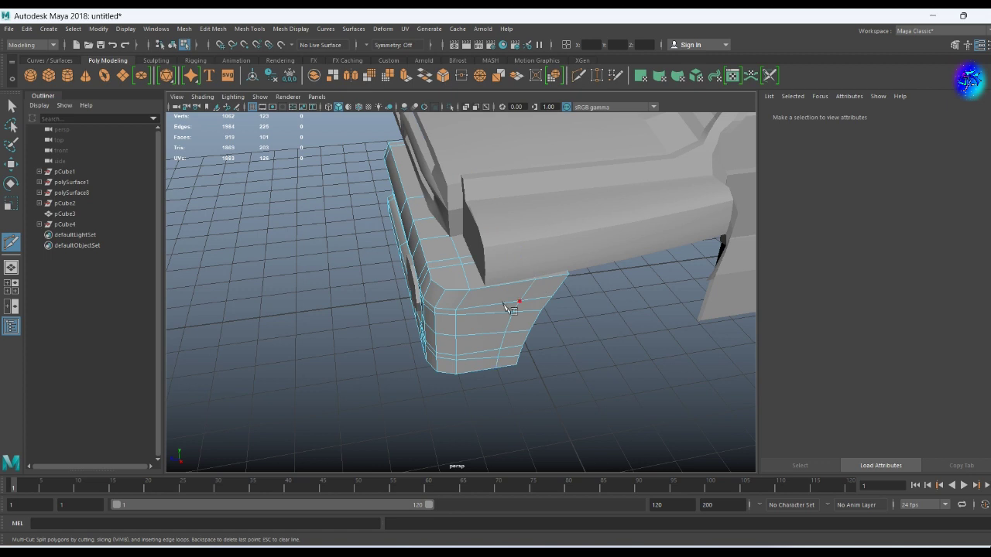
alt+drag(504, 307, 488, 325)
key(w)
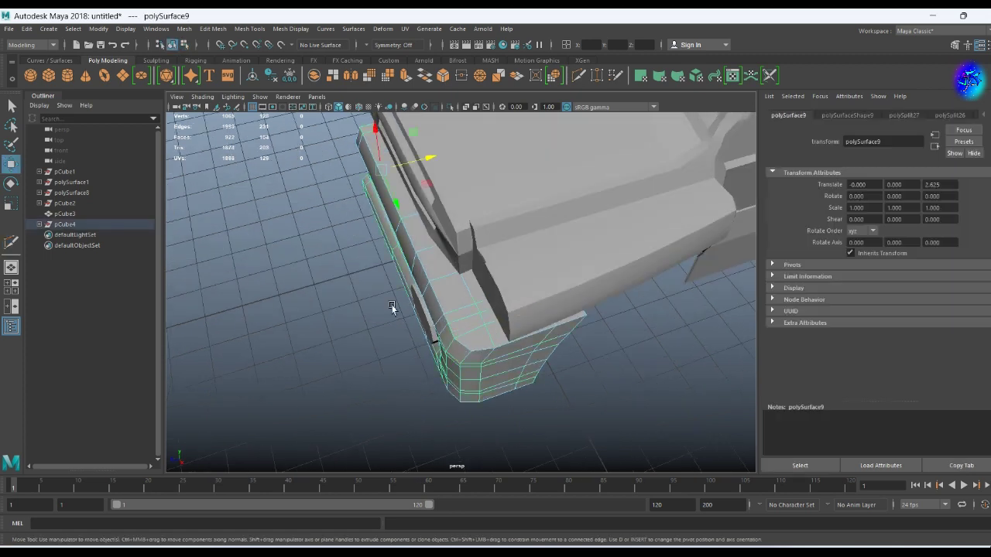
- Mirror the front bumper across X, merging border vertices at threshold 0.001
mouse_move(336, 377)
alt+mouse_down()
mouse_move(429, 354)
mouse_move(555, 354)
alt+mouse_up()
click(504, 343)
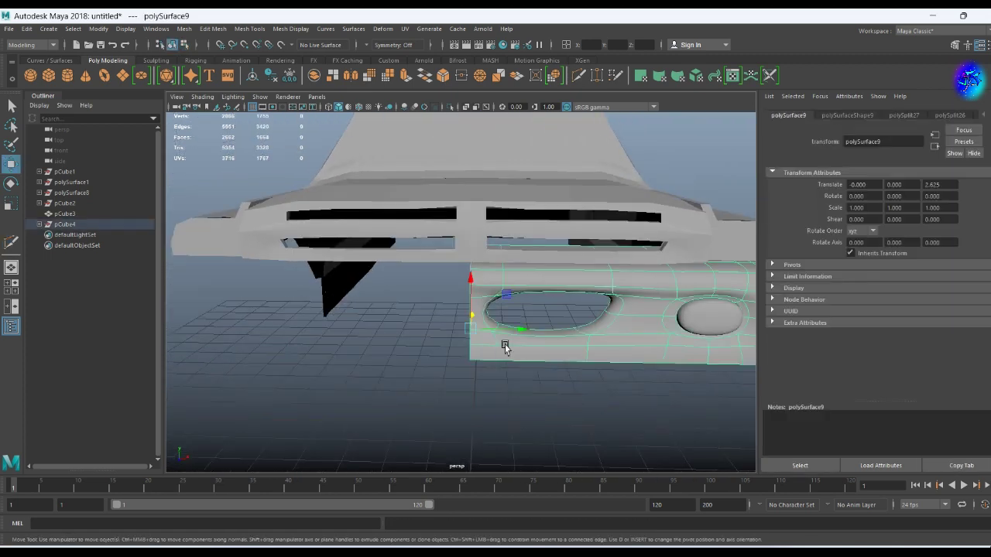
scroll(513, 336, up, 5)
scroll(485, 354, down, 10)
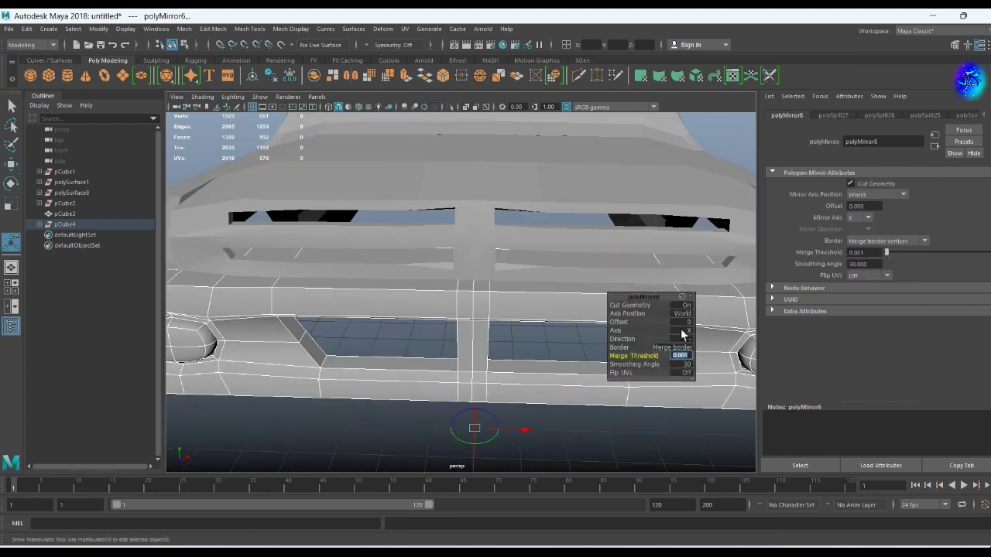
scroll(683, 335, down, 5)
scroll(511, 405, down, 5)
key(q)
click(511, 405)
mouse_move(511, 405)
alt+mouse_down()
mouse_move(542, 338)
mouse_move(460, 295)
alt+mouse_up()
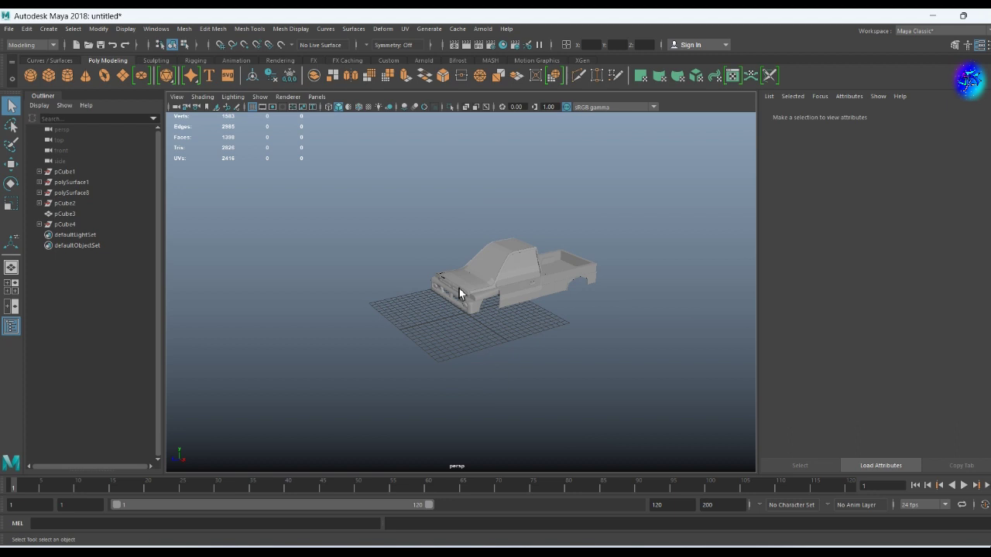
- Select the two face loops along the truck bed's side
scroll(460, 294, up, 5)
mouse_move(376, 380)
alt+mouse_down()
mouse_move(321, 387)
mouse_move(382, 394)
alt+mouse_up()
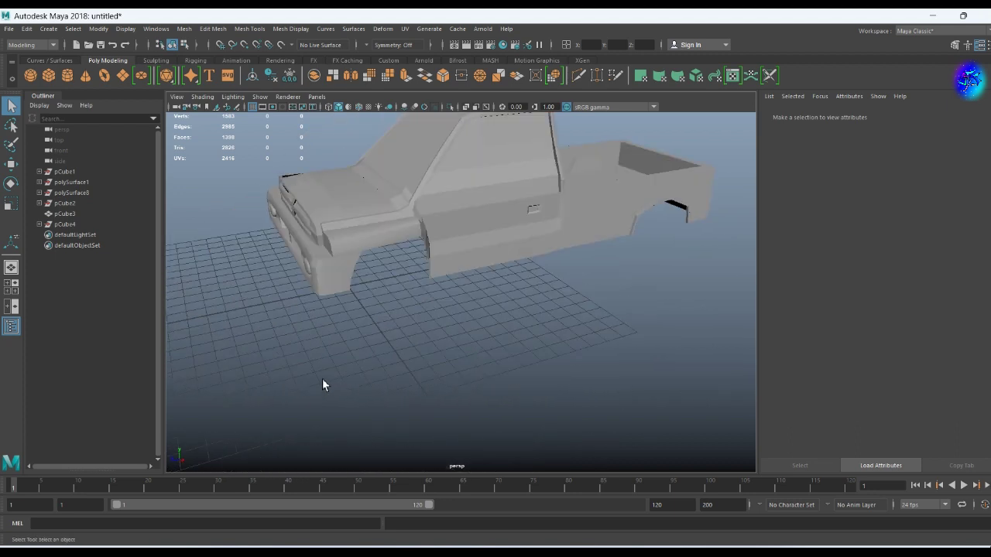
scroll(250, 314, up, 5)
right_drag(405, 276, 405, 305)
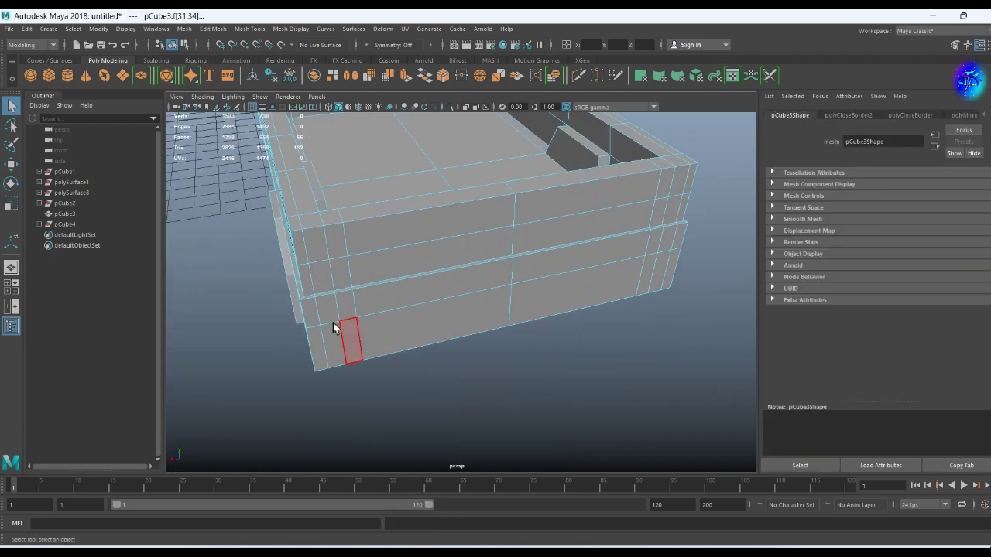
double_click(348, 307)
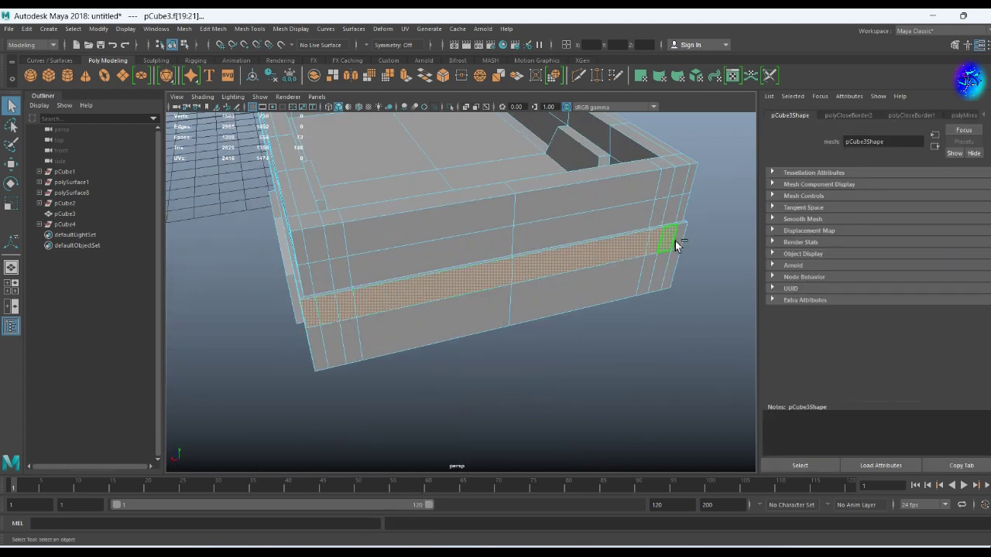
shift+double_click(403, 342)
mouse_move(512, 302)
alt+mouse_down()
mouse_move(522, 178)
mouse_move(608, 184)
alt+mouse_up()
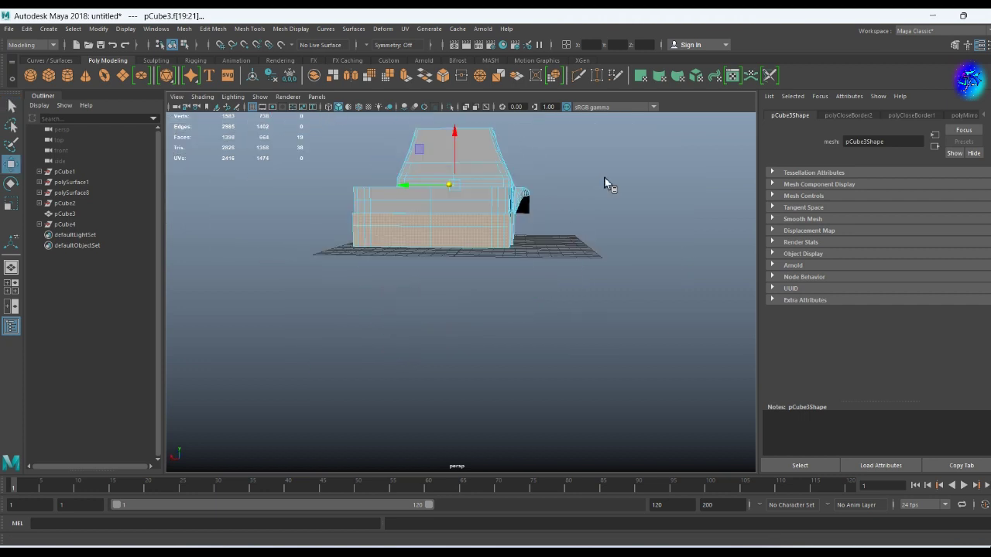
scroll(557, 239, down, 3)
scroll(595, 326, up, 3)
scroll(486, 265, up, 3)
- Select two faces on the bed's top rim and extrude them
alt+drag(487, 266, 471, 325)
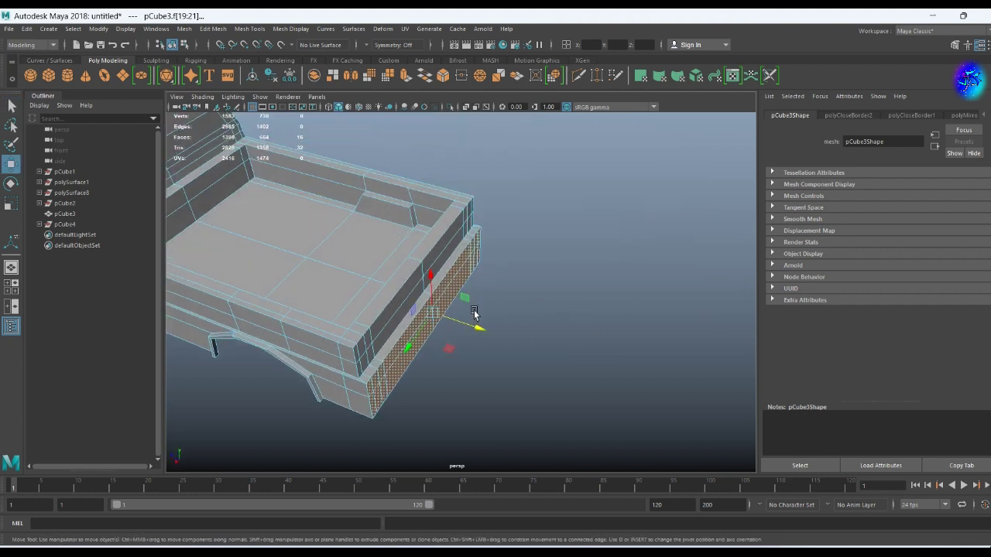
scroll(471, 277, up, 3)
alt+drag(471, 277, 348, 288)
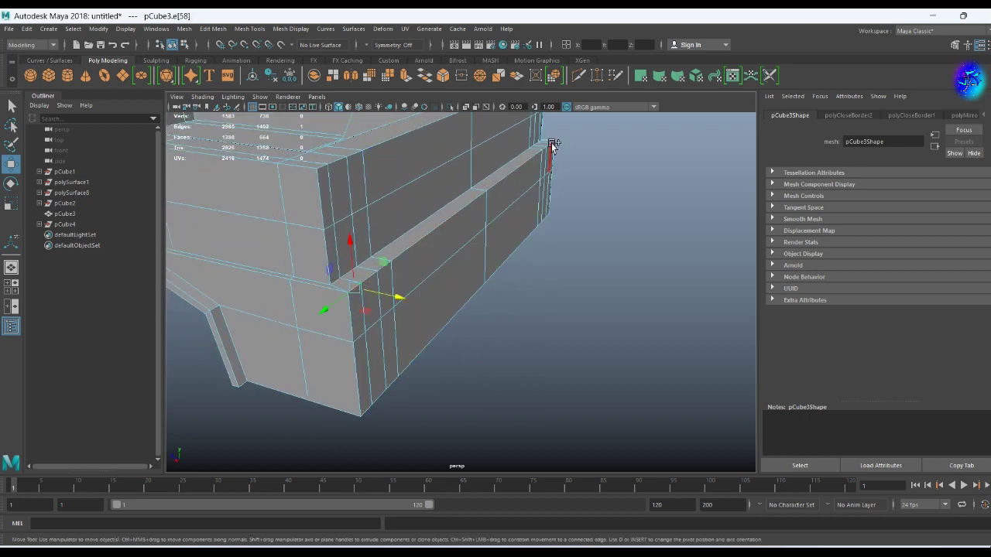
alt+drag(553, 146, 551, 169)
click(552, 168)
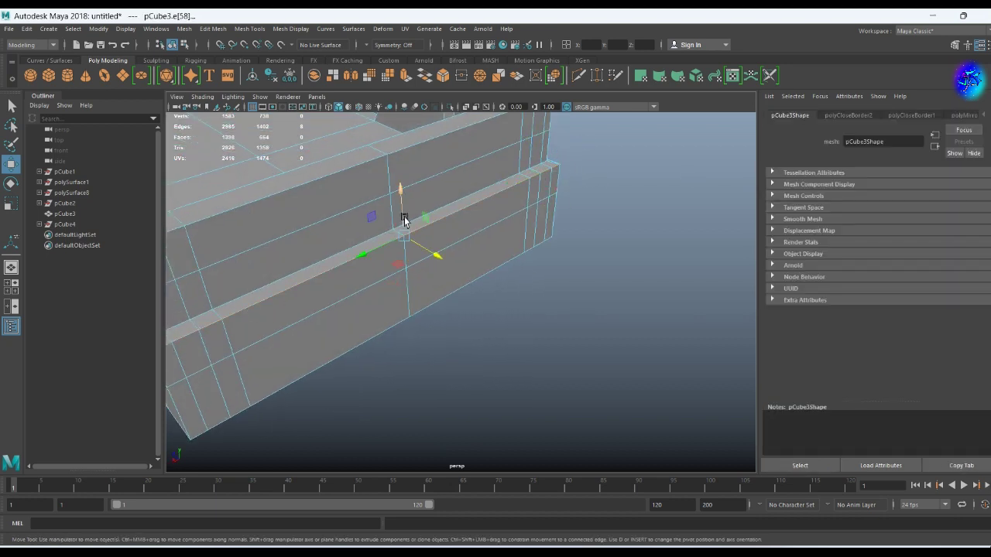
mouse_move(376, 254)
alt+mouse_down()
mouse_move(387, 265)
mouse_move(310, 231)
mouse_move(339, 276)
mouse_move(343, 233)
mouse_move(403, 283)
mouse_move(482, 203)
mouse_move(469, 206)
mouse_move(487, 162)
mouse_move(644, 256)
mouse_move(598, 324)
alt+mouse_up()
click(314, 246)
shift+click(344, 236)
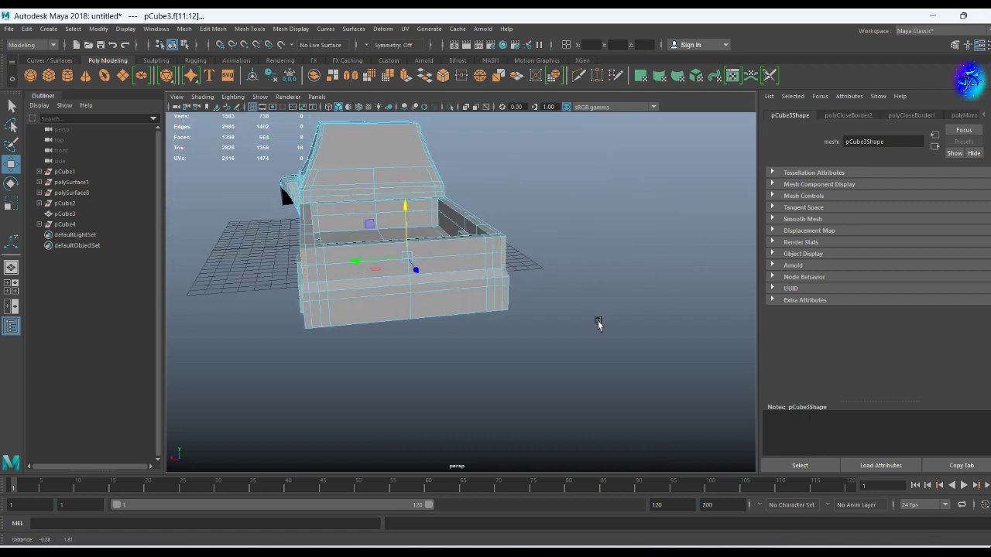
key(ctrl+e)
- Extrude the bed's rear corner face with 0.056 thickness
scroll(449, 361, up, 3)
mouse_move(449, 361)
alt+mouse_down()
mouse_move(495, 354)
mouse_move(466, 382)
alt+mouse_up()
click(467, 382)
key(ctrl+e)
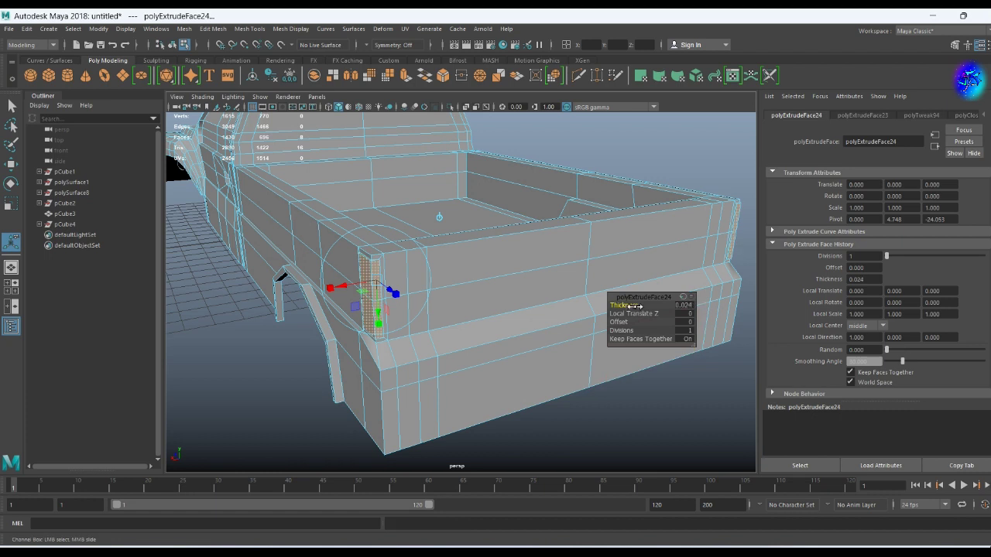
key(q)
- Preview the truck body smoothed and orbit around the bed
scroll(354, 277, up, 4)
mouse_move(258, 222)
alt+mouse_down()
mouse_move(460, 286)
mouse_move(556, 253)
alt+mouse_up()
key(F8)
key(3)
click(582, 319)
mouse_move(582, 319)
alt+mouse_down()
mouse_move(486, 341)
mouse_move(538, 360)
alt+mouse_up()
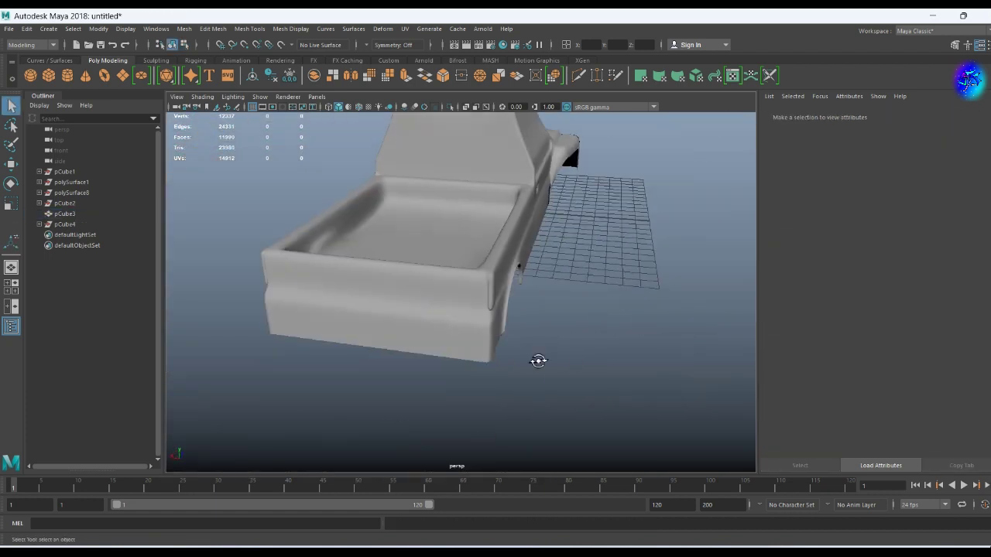
- Turn the smooth preview back off on the truck body and orbit around it
scroll(648, 346, up, 5)
alt+drag(648, 346, 555, 325)
click(555, 317)
key(1)
scroll(556, 312, down, 5)
mouse_move(482, 327)
alt+mouse_down()
mouse_move(504, 343)
mouse_move(431, 372)
alt+mouse_up()
mouse_move(431, 372)
alt+right_down()
mouse_move(618, 353)
mouse_move(484, 314)
alt+right_up()
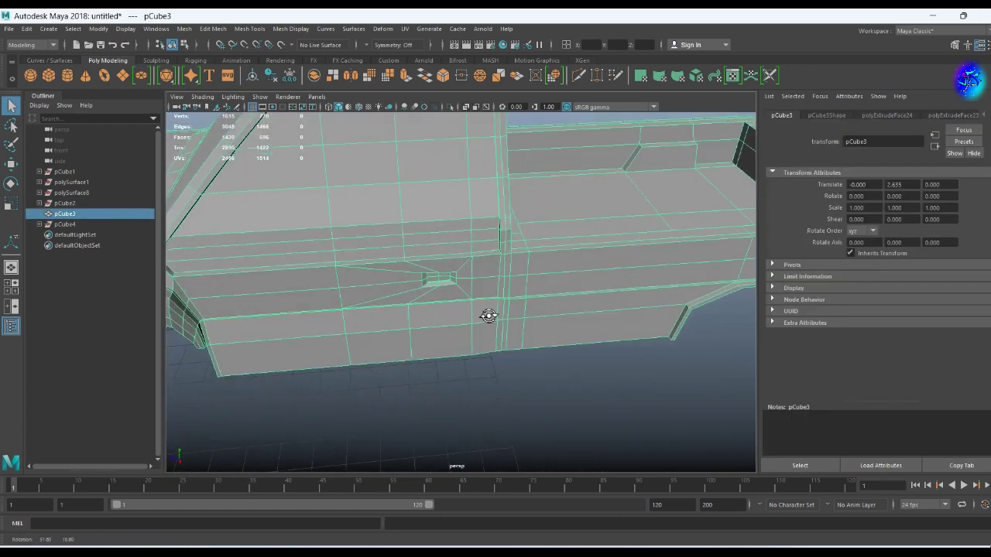
alt+drag(485, 315, 400, 305)
scroll(506, 328, down, 5)
mouse_move(506, 328)
alt+mouse_down()
mouse_move(404, 350)
mouse_move(336, 382)
alt+mouse_up()
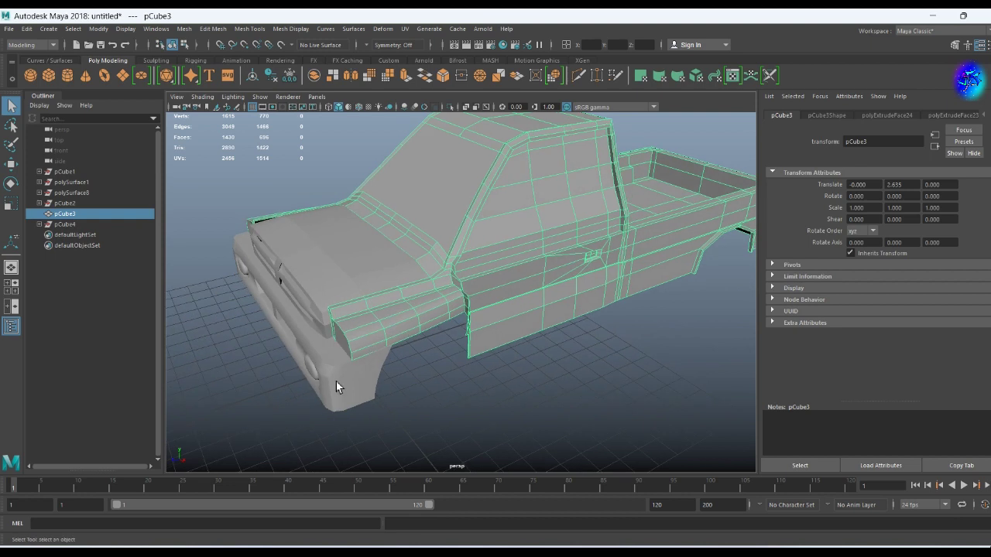
scroll(336, 382, up, 5)
- Inspect edges on the wheel arch and the front bumper
click(299, 371)
key(w)
mouse_move(263, 341)
alt+mouse_down()
mouse_move(347, 380)
mouse_move(429, 262)
alt+mouse_up()
click(428, 262)
alt+drag(566, 209, 560, 206)
scroll(482, 288, up, 5)
alt+drag(483, 287, 507, 333)
click(507, 332)
alt+drag(563, 264, 496, 309)
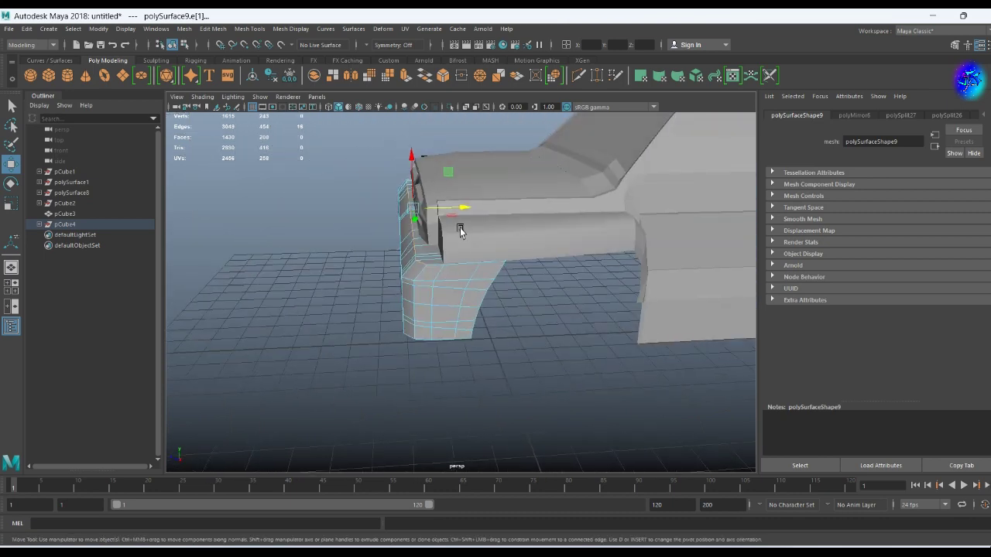
click(479, 329)
scroll(526, 341, down, 5)
- Frame the front bumper piece and orbit around it
click(503, 267)
key(f)
mouse_move(599, 320)
alt+mouse_down()
mouse_move(571, 361)
mouse_move(476, 324)
alt+mouse_up()
scroll(476, 324, down, 3)
scroll(442, 358, down, 3)
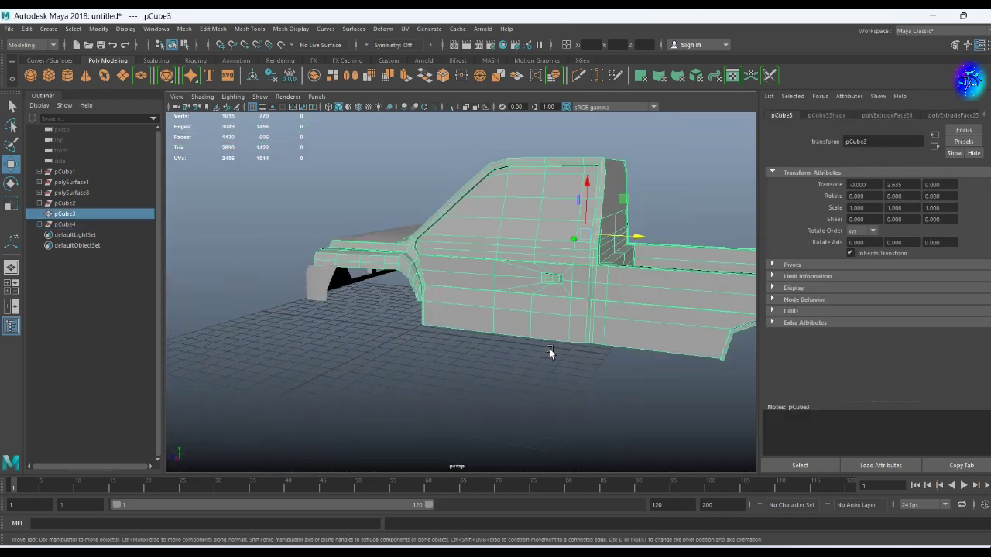
scroll(551, 350, down, 3)
- Deselect everything and create a new polygon pipe, pPipe1
click(573, 351)
alt+drag(570, 343, 542, 371)
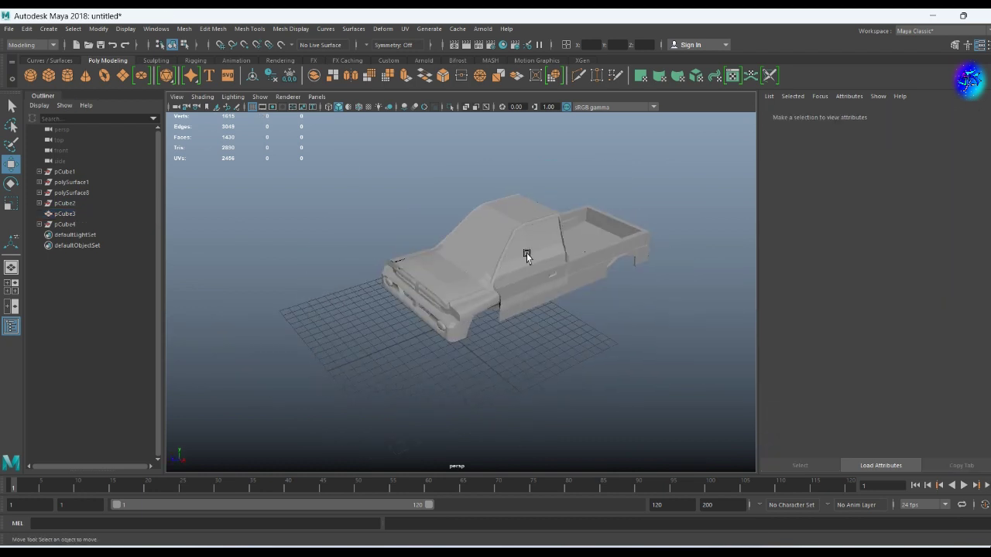
shift+right_drag(557, 332, 526, 416)
scroll(560, 402, up, 3)
- Set the pipe's Rotate Z to 90 so it stands upright
scroll(509, 426, up, 3)
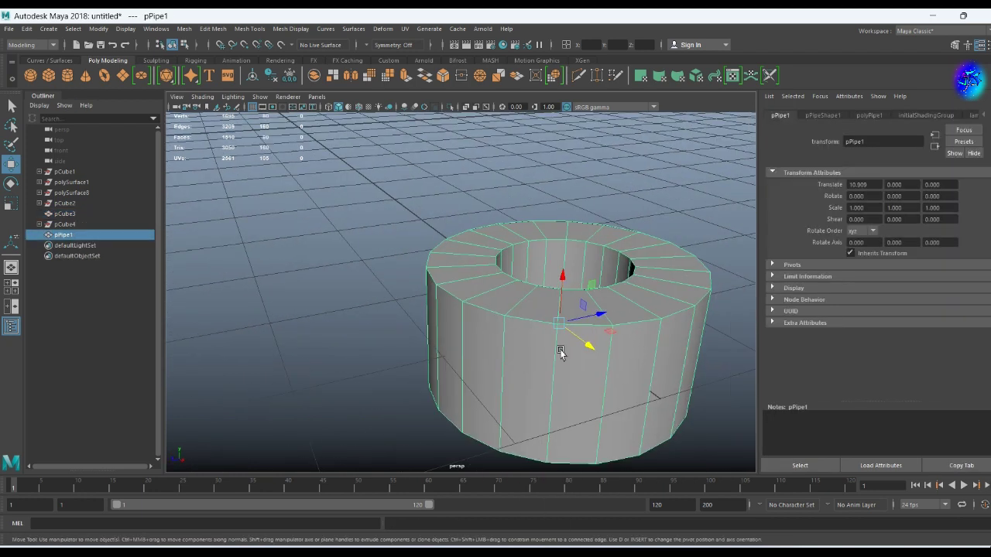
key(e)
mouse_move(586, 310)
mouse_down()
mouse_move(583, 376)
mouse_move(585, 329)
mouse_move(582, 338)
mouse_up()
key(ctrl+a)
right_click(701, 364)
mouse_move(701, 364)
alt+mouse_down()
mouse_move(694, 355)
mouse_move(398, 308)
mouse_move(398, 295)
alt+mouse_up()
text(90)
key(Return)
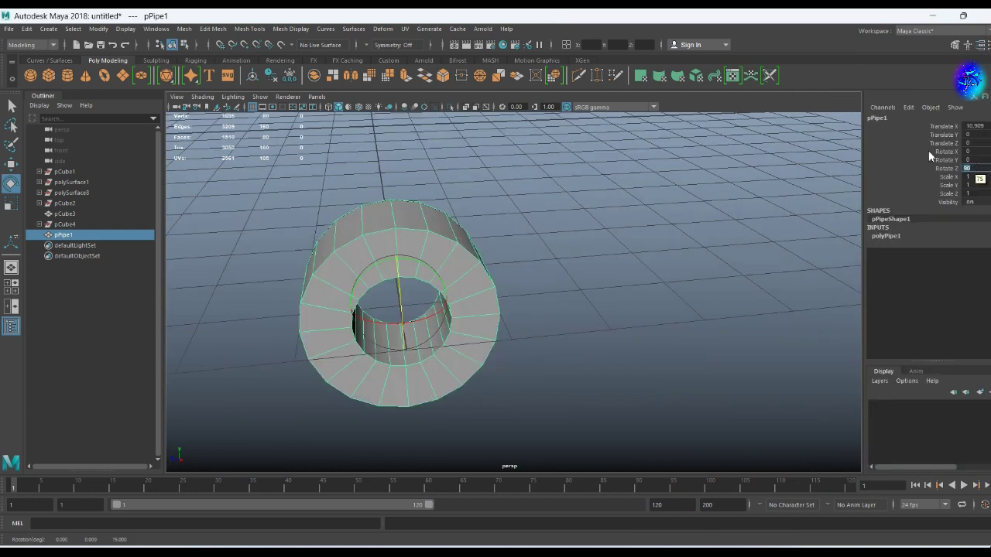
scroll(577, 276, down, 5)
scroll(577, 276, up, 3)
- Scale the pipe up and squash it to a tire's width
key(r)
mouse_move(508, 367)
mouse_down()
mouse_move(584, 357)
mouse_move(516, 408)
mouse_move(547, 331)
mouse_move(489, 264)
mouse_up()
scroll(568, 372, down, 3)
key(w)
scroll(653, 355, up, 5)
key(r)
drag(653, 355, 686, 328)
- Insert an edge loop around the pipe and delete its inner ring of faces
right_drag(645, 299, 666, 311)
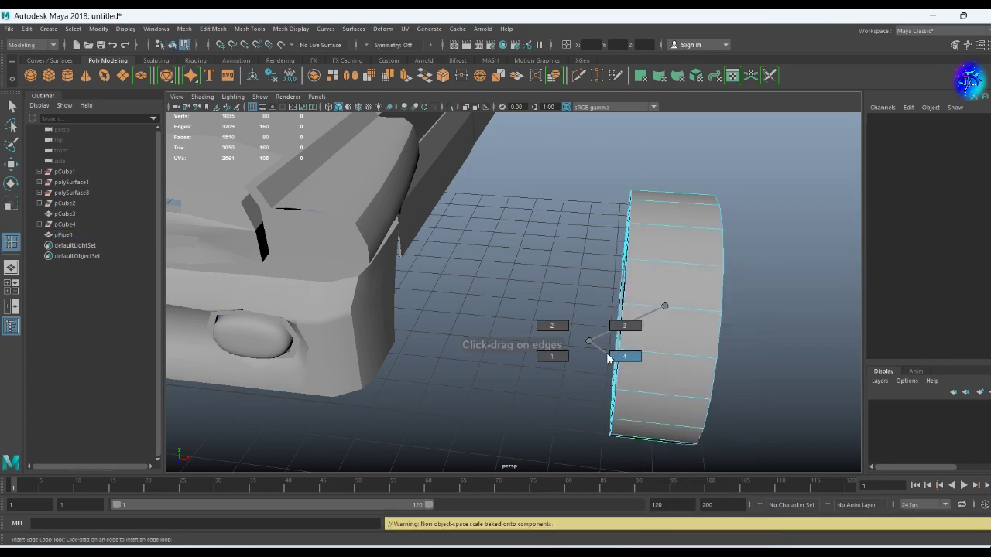
click(666, 313)
alt+drag(673, 308, 498, 299)
key(w)
double_click(419, 337)
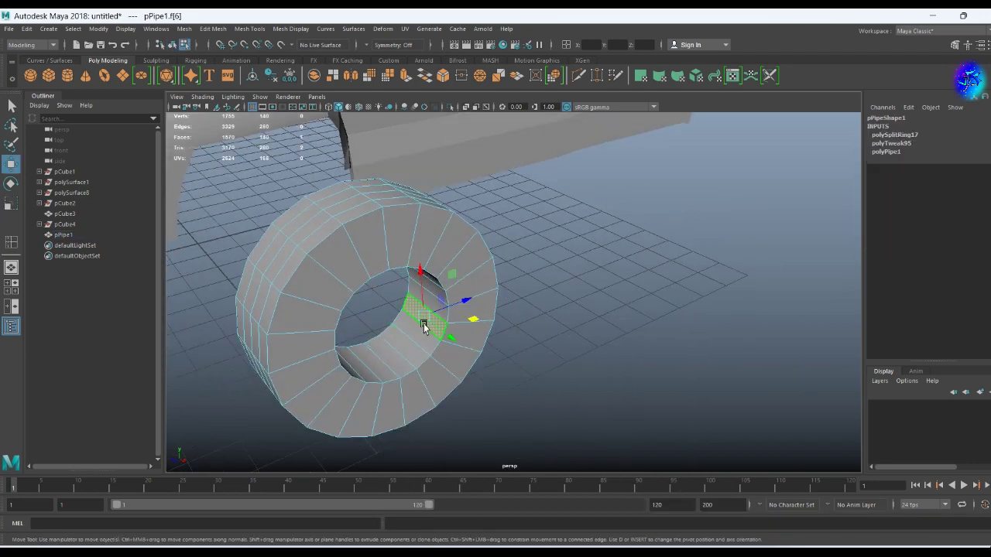
key(Delete)
- Rotate selected edge loops into V-shaped chevron tread across the tire
mouse_move(416, 353)
alt+mouse_down()
mouse_move(506, 336)
mouse_move(515, 281)
alt+mouse_up()
shift+double_click(490, 304)
key(e)
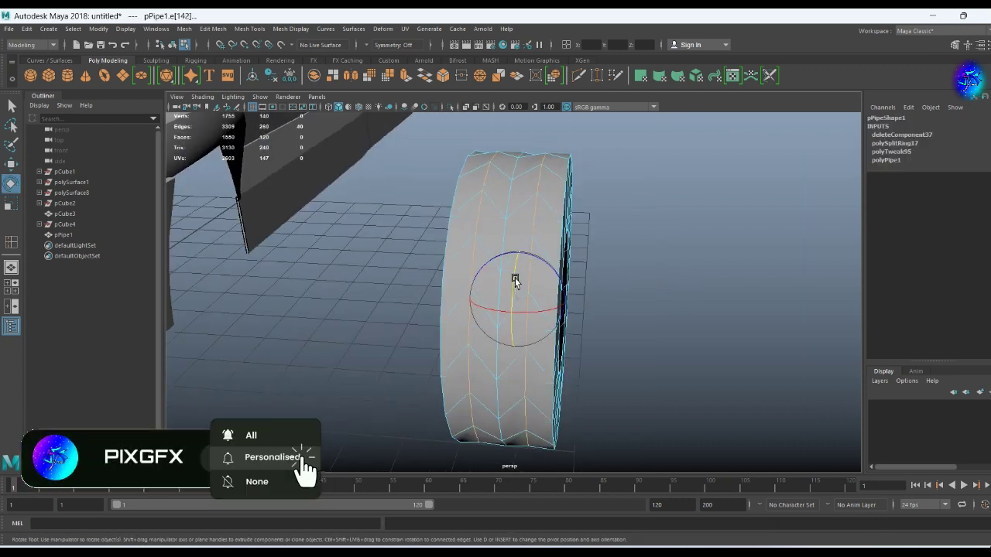
key(F8)
mouse_move(652, 247)
alt+mouse_down()
mouse_move(601, 259)
mouse_move(576, 248)
mouse_move(608, 279)
alt+mouse_up()
key(F10)
double_click(482, 280)
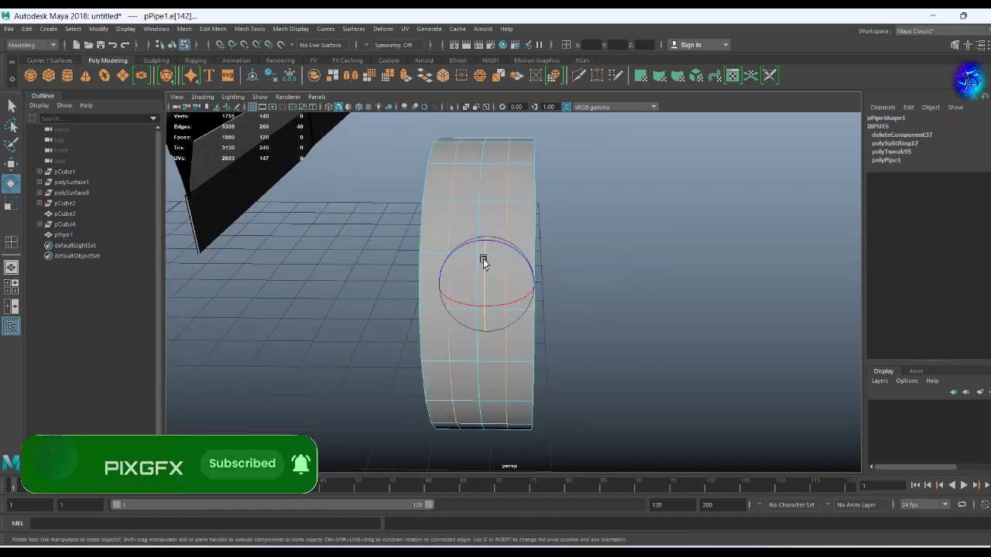
mouse_move(484, 264)
alt+mouse_down()
mouse_move(555, 261)
mouse_move(553, 228)
alt+mouse_up()
- Select tread faces around the tire, checking them from a side view
key(q)
key(F11)
click(540, 267)
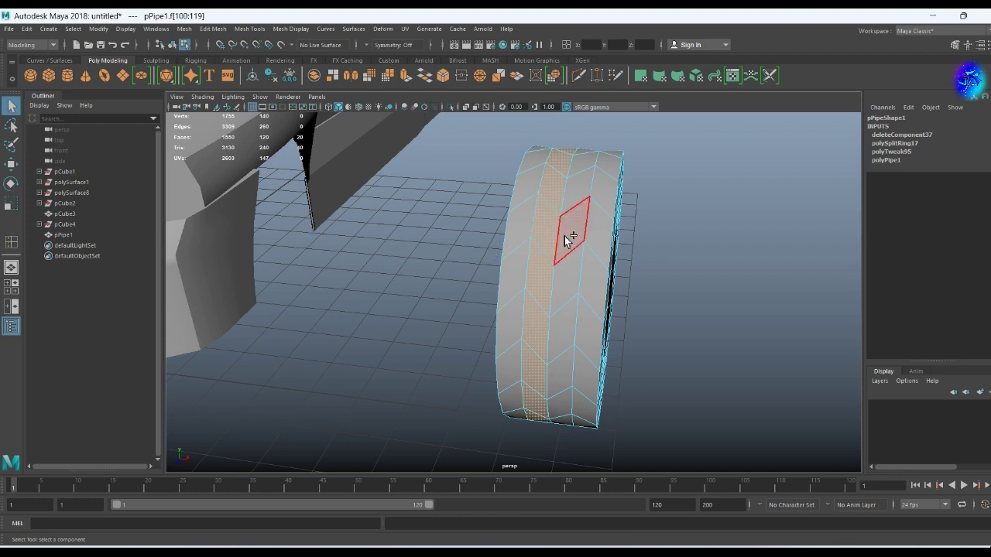
mouse_move(520, 234)
alt+mouse_down()
mouse_move(646, 241)
mouse_move(642, 294)
mouse_move(659, 268)
alt+mouse_up()
click(457, 255)
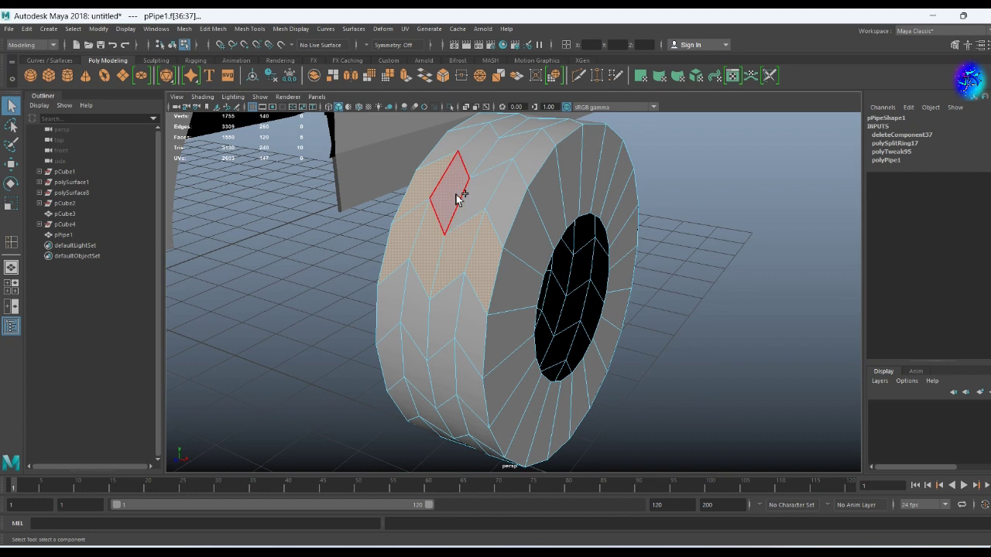
mouse_move(562, 132)
alt+mouse_down()
mouse_move(477, 208)
mouse_move(481, 248)
mouse_move(591, 251)
alt+mouse_up()
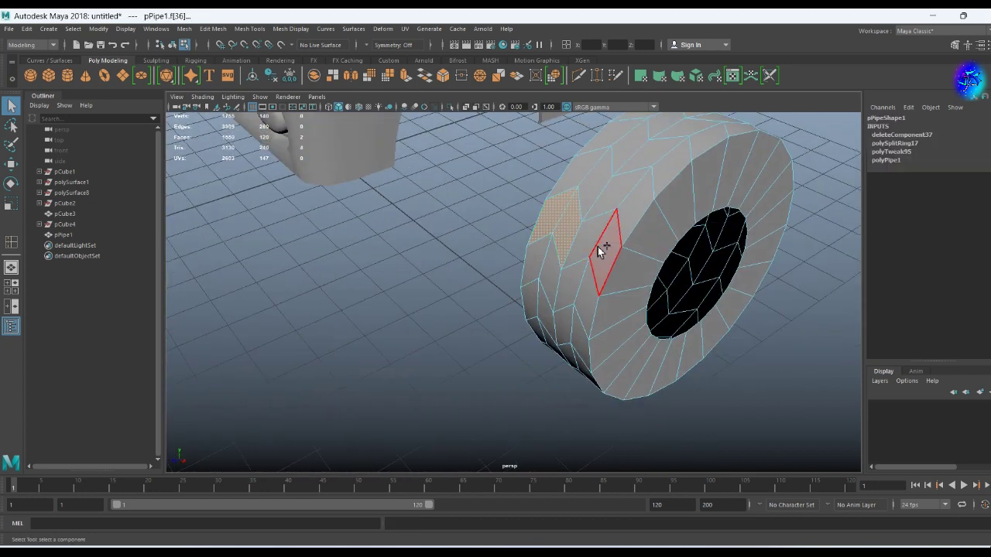
key(bracketleft)
key(bracketleft)
click(595, 287)
- Bevel the tread edge loops with a slightly reduced bevel fraction
scroll(648, 210, up, 3)
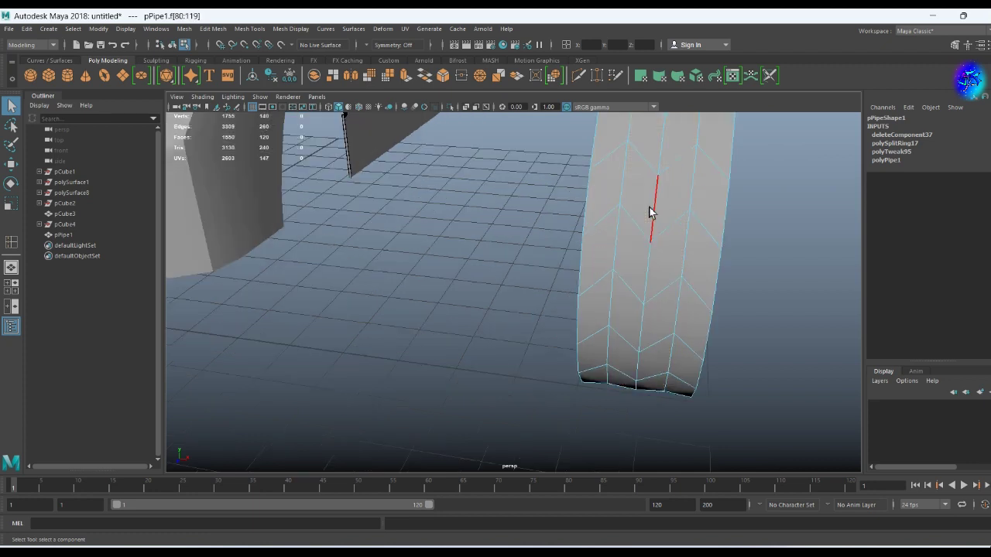
key(ctrl+b)
alt+drag(585, 314, 531, 309)
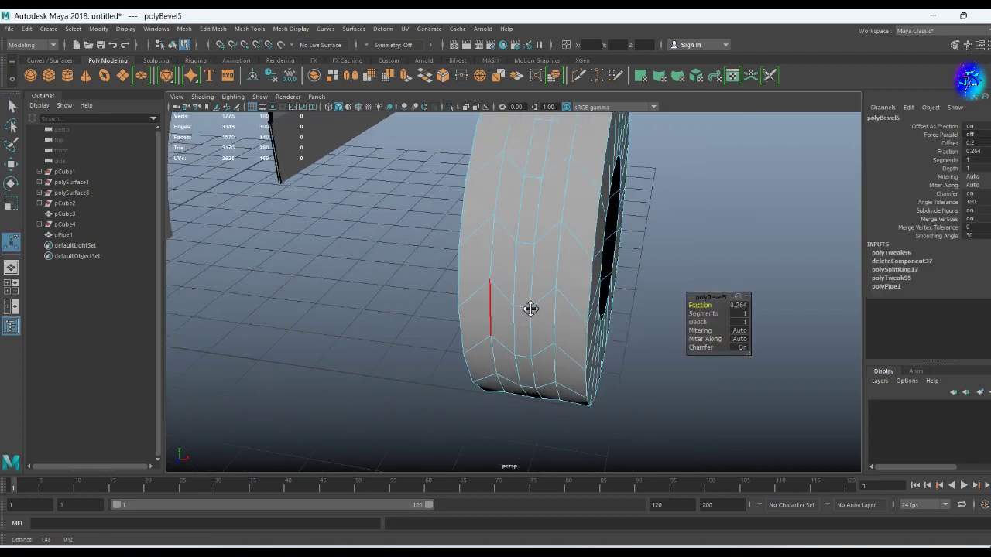
click(486, 275)
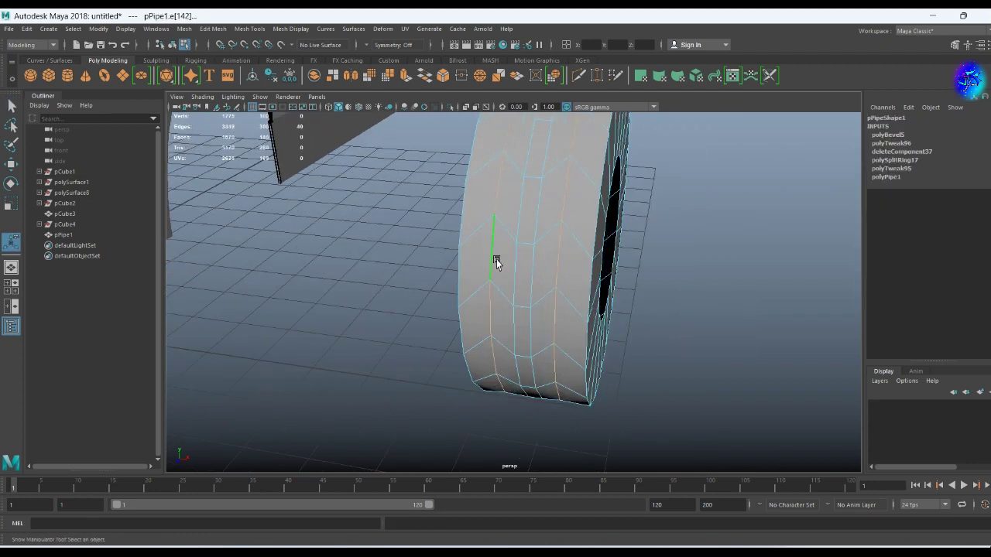
key(ctrl+b)
drag(699, 305, 588, 315)
- Extrude the groove faces inward to cut grooves into the tread
right_drag(556, 260, 555, 300)
click(563, 310)
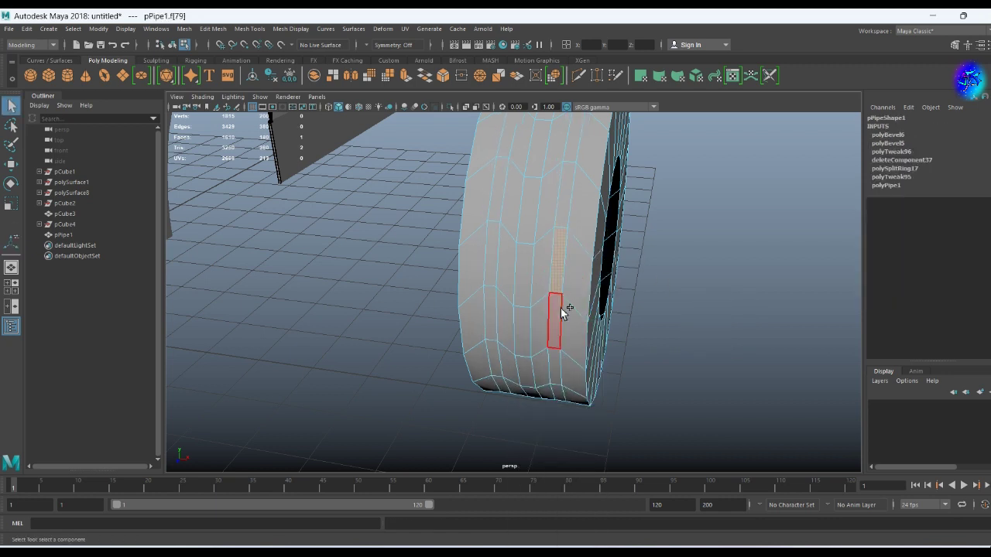
shift+right_drag(542, 222, 527, 248)
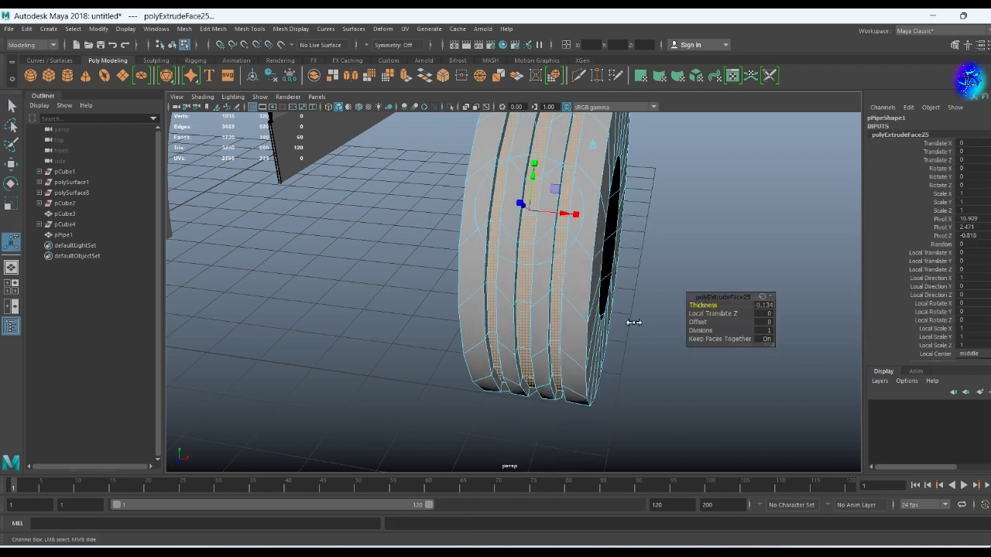
alt+drag(633, 322, 433, 328)
key(F8)
- Insert several support edge loops around the tire's tread
mouse_move(496, 294)
alt+mouse_down()
mouse_move(534, 318)
mouse_move(468, 319)
alt+mouse_up()
click(533, 318)
click(468, 319)
mouse_move(614, 300)
alt+mouse_down()
mouse_move(405, 318)
mouse_move(376, 183)
alt+mouse_up()
mouse_move(376, 184)
shift+right_down()
mouse_move(431, 196)
mouse_move(372, 248)
shift+right_up()
mouse_move(372, 248)
alt+mouse_down()
mouse_move(615, 227)
mouse_move(600, 271)
mouse_move(507, 304)
mouse_move(466, 367)
alt+mouse_up()
key(r)
shift+right_drag(310, 405, 409, 427)
mouse_move(409, 427)
alt+mouse_down()
mouse_move(466, 310)
mouse_move(513, 324)
alt+mouse_up()
click(442, 291)
alt+drag(442, 290, 466, 325)
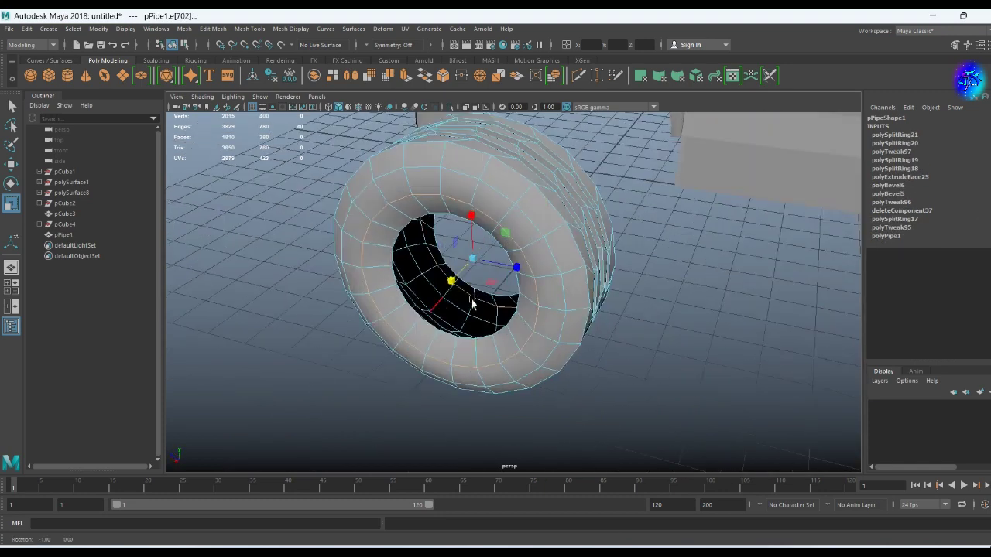
- Orbit around the scene to review the tire against the truck body, then reselect the tire
alt+drag(459, 258, 503, 279)
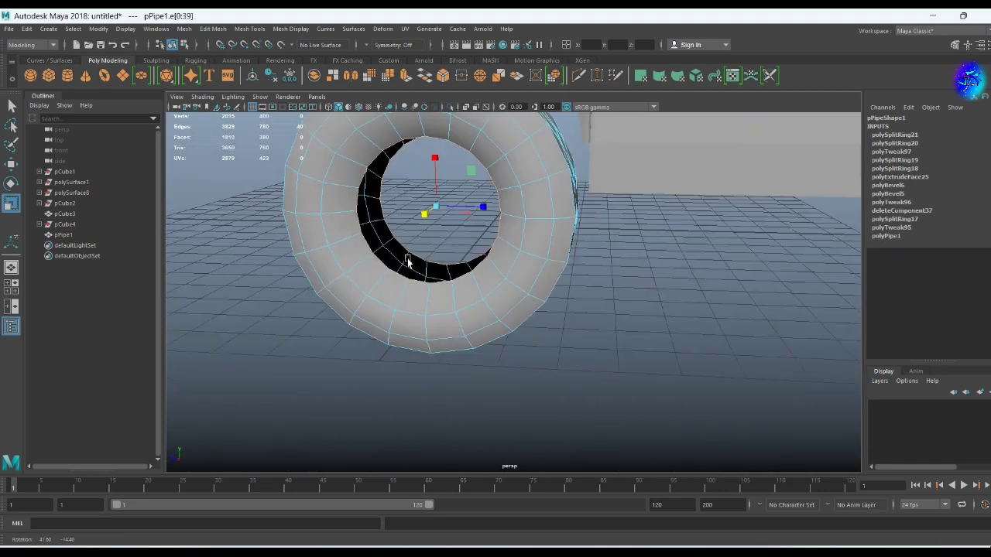
key(F8)
click(581, 306)
alt+right_drag(581, 306, 518, 349)
alt+drag(518, 349, 588, 330)
alt+right_drag(588, 330, 550, 343)
mouse_move(550, 343)
alt+mouse_down()
mouse_move(559, 326)
mouse_move(498, 310)
alt+mouse_up()
click(498, 310)
alt+right_drag(498, 310, 523, 300)
- Bevel a tread edge loop and view the smoothed tire close up
key(F8)
double_click(530, 240)
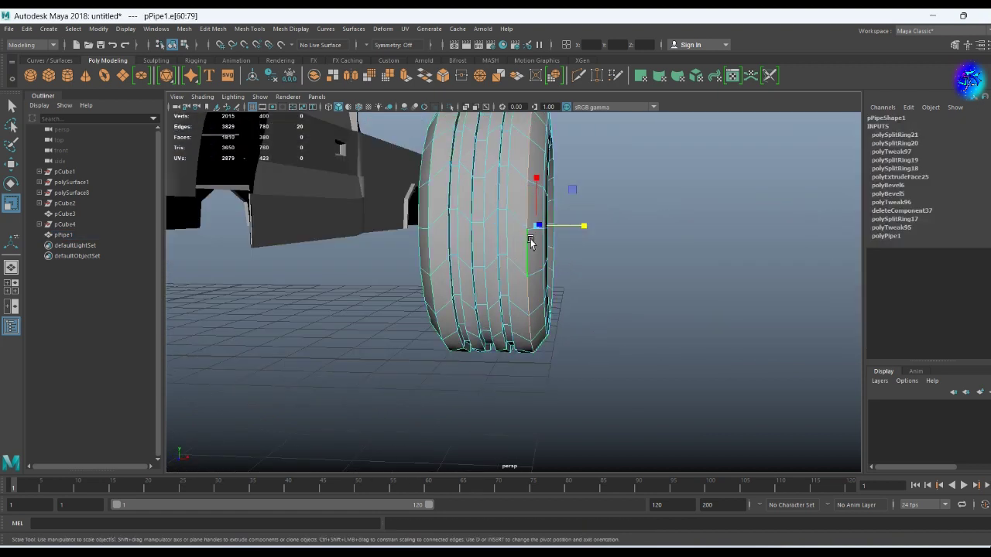
key(ctrl+b)
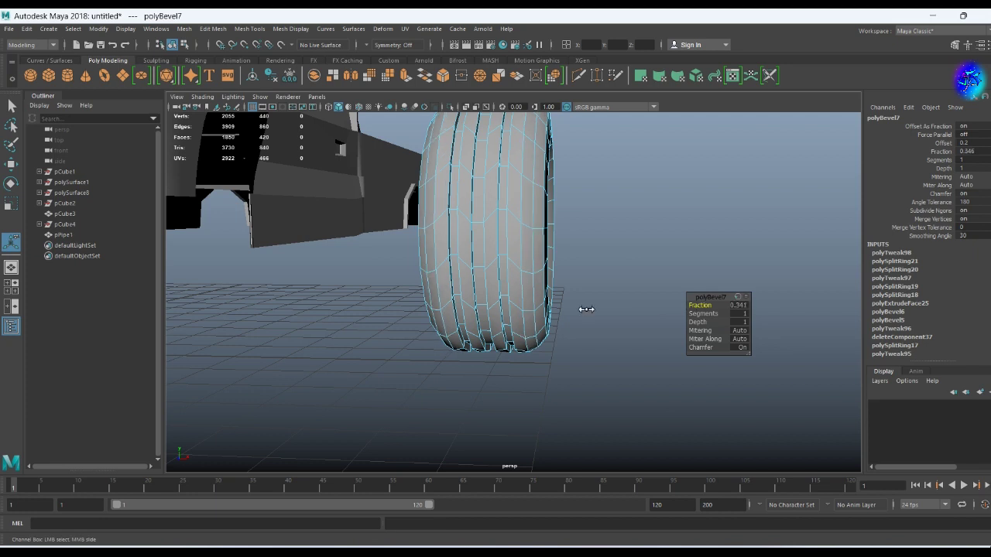
click(574, 313)
alt+right_drag(574, 313, 586, 314)
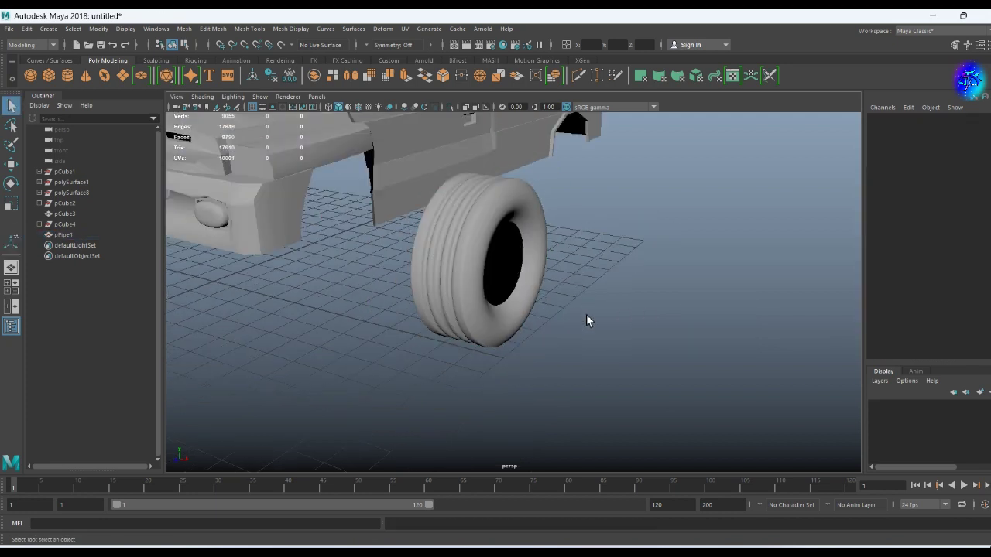
mouse_move(590, 309)
alt+mouse_down()
mouse_move(532, 399)
mouse_move(495, 347)
alt+mouse_up()
- With smooth preview off, select the groove edge loops and bevel them
click(533, 400)
key(1)
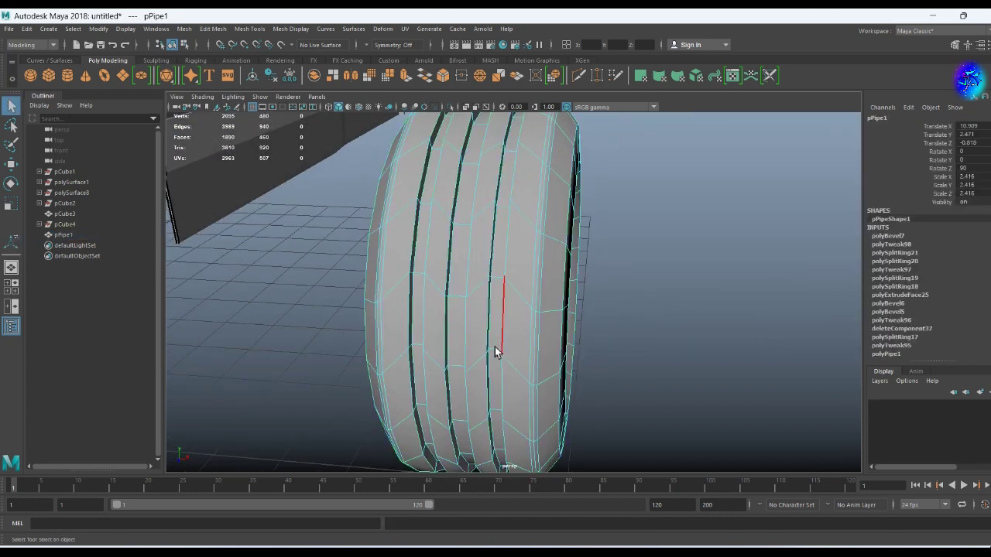
click(589, 310)
mouse_move(588, 310)
alt+right_down()
mouse_move(478, 299)
mouse_move(427, 310)
alt+right_up()
shift+double_click(426, 310)
mouse_move(427, 310)
alt+mouse_down()
mouse_move(557, 310)
mouse_move(388, 329)
mouse_move(436, 336)
mouse_move(384, 344)
mouse_move(501, 265)
mouse_move(624, 232)
mouse_move(576, 283)
mouse_move(369, 296)
alt+mouse_up()
key(ctrl+z)
shift+click(502, 265)
shift+double_click(370, 296)
shift+right_drag(363, 256, 713, 312)
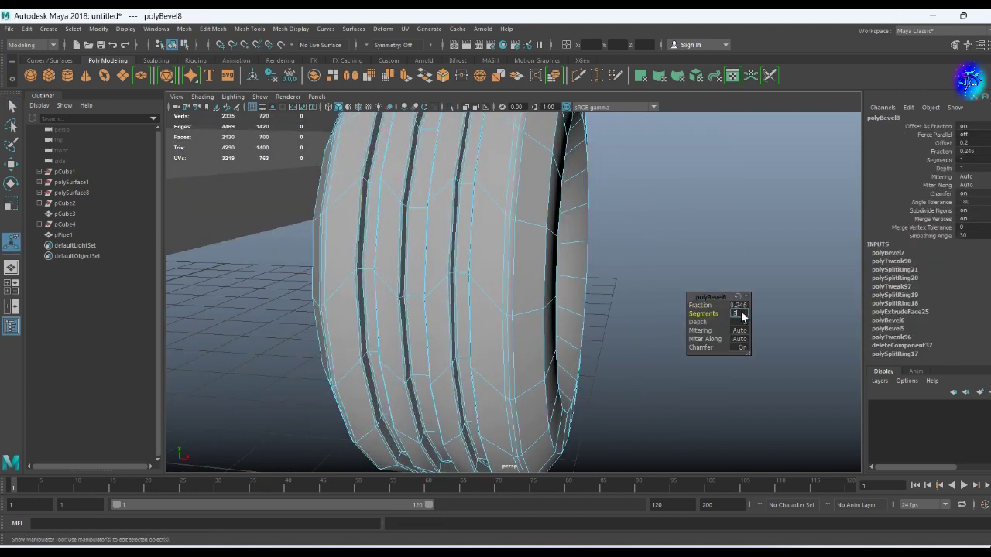
click(603, 369)
- Check the grooves with the 3 smooth preview, then select a sidewall edge
click(535, 297)
mouse_move(603, 369)
alt+mouse_down()
mouse_move(535, 298)
mouse_move(566, 343)
mouse_move(524, 371)
alt+mouse_up()
key(3)
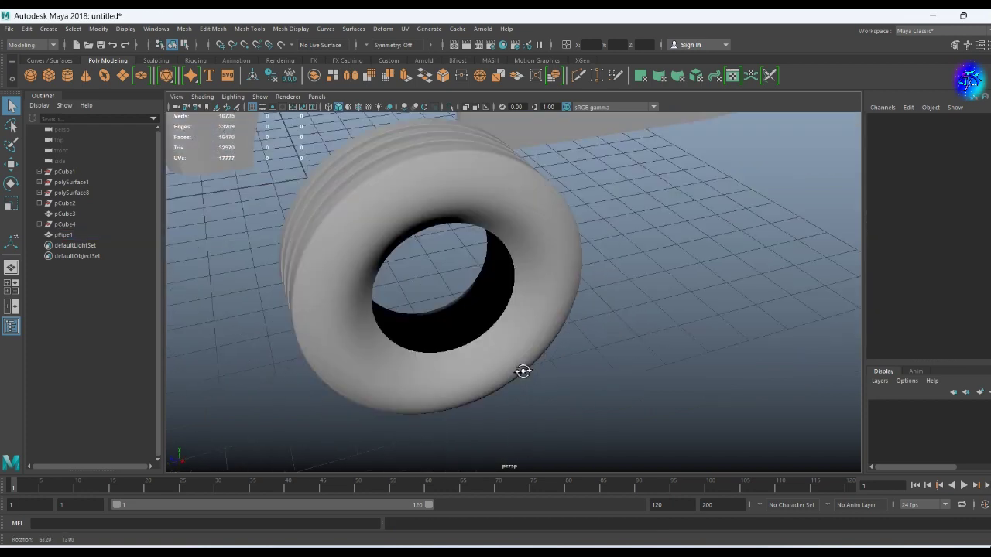
click(524, 371)
key(1)
key(F10)
click(347, 309)
alt+drag(350, 358, 641, 316)
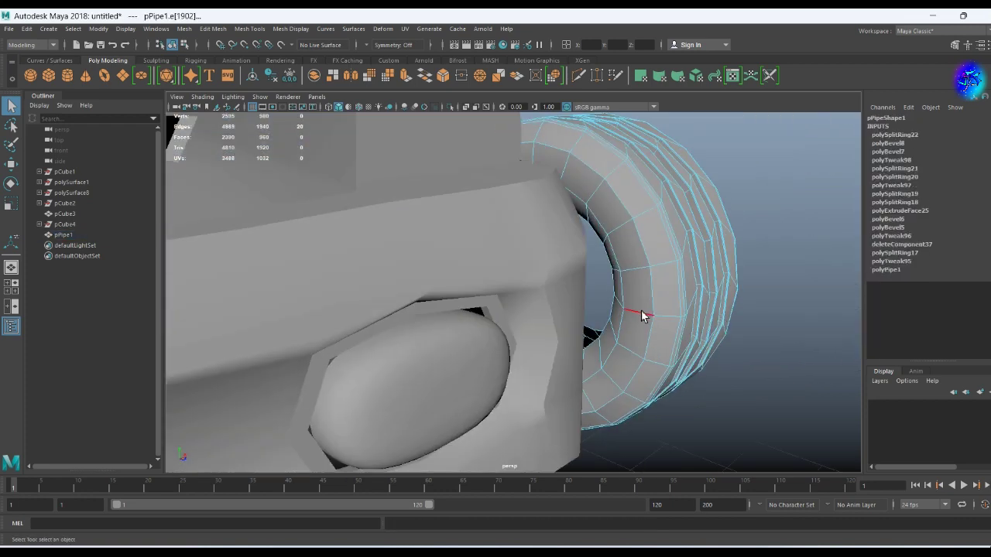
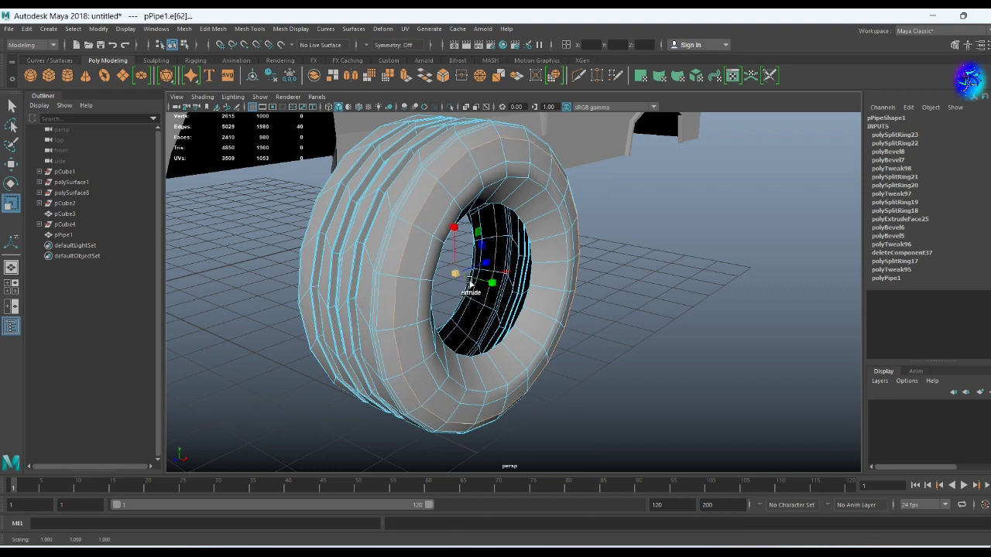
- Bevel the tire's tread groove and inner rim edge loops with Fraction 0.13 and 2 segments
shift+right_drag(470, 285, 686, 307)
mouse_move(389, 343)
alt+mouse_down()
mouse_move(624, 304)
mouse_move(532, 296)
alt+mouse_up()
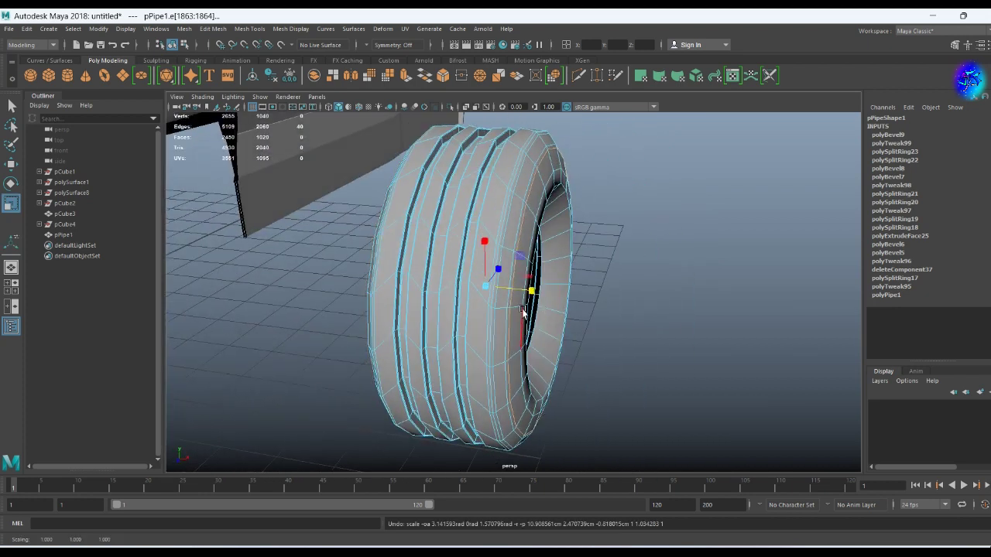
right_drag(523, 309, 552, 281)
alt+drag(638, 341, 575, 393)
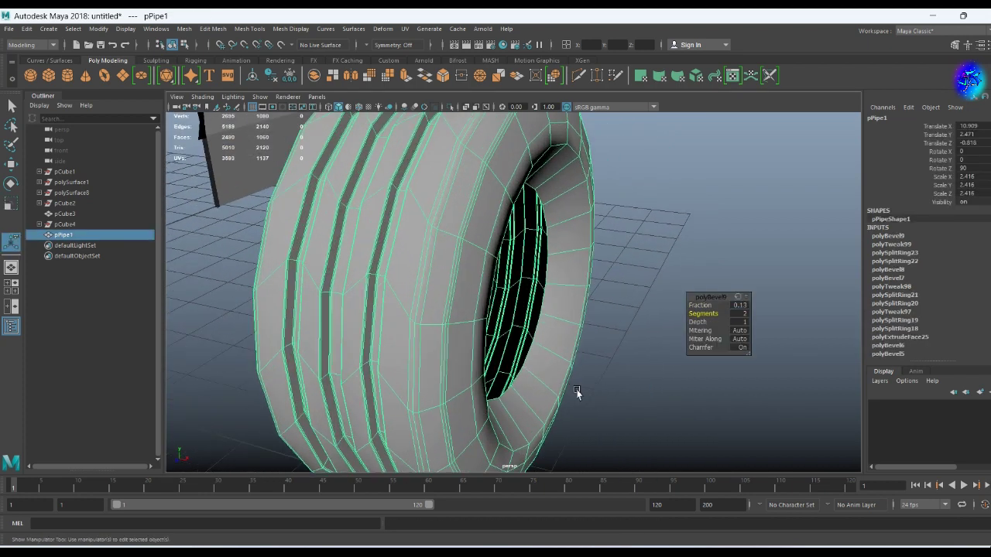
right_drag(575, 393, 473, 364)
alt+drag(473, 365, 631, 331)
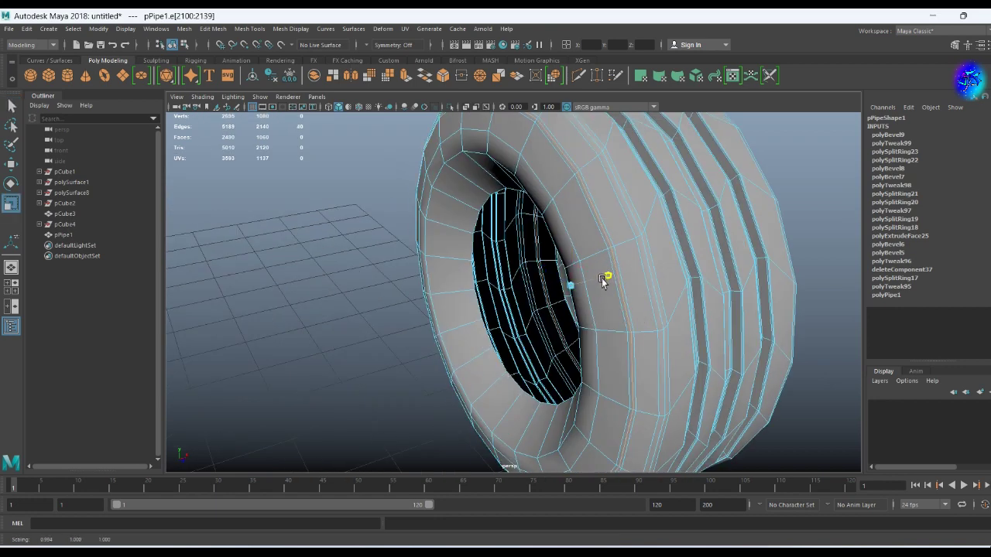
alt+drag(602, 275, 504, 281)
right_drag(505, 282, 395, 237)
click(580, 315)
mouse_move(394, 237)
alt+mouse_down()
mouse_move(580, 314)
mouse_move(492, 287)
mouse_move(547, 288)
mouse_move(641, 309)
alt+mouse_up()
click(493, 287)
- Rotate the new cylinder -90 on Z and move it into the tire's opening
click(642, 309)
alt+right_drag(642, 309, 498, 317)
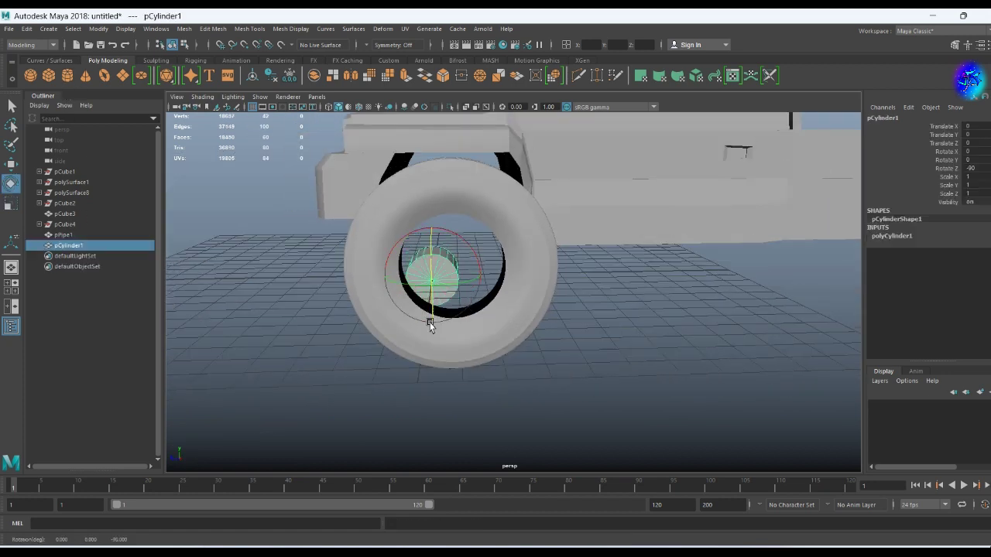
key(w)
mouse_move(431, 327)
alt+mouse_down()
mouse_move(499, 313)
mouse_move(523, 350)
alt+mouse_up()
scroll(524, 350, up, 5)
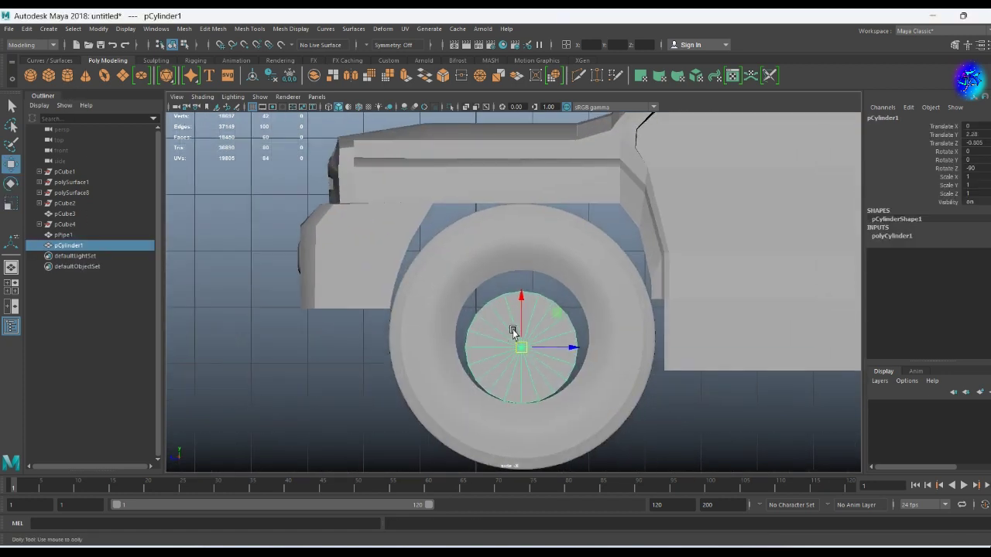
scroll(523, 350, up, 4)
- Isolate the cylinder on its own in the perspective view
key(space)
click(522, 299)
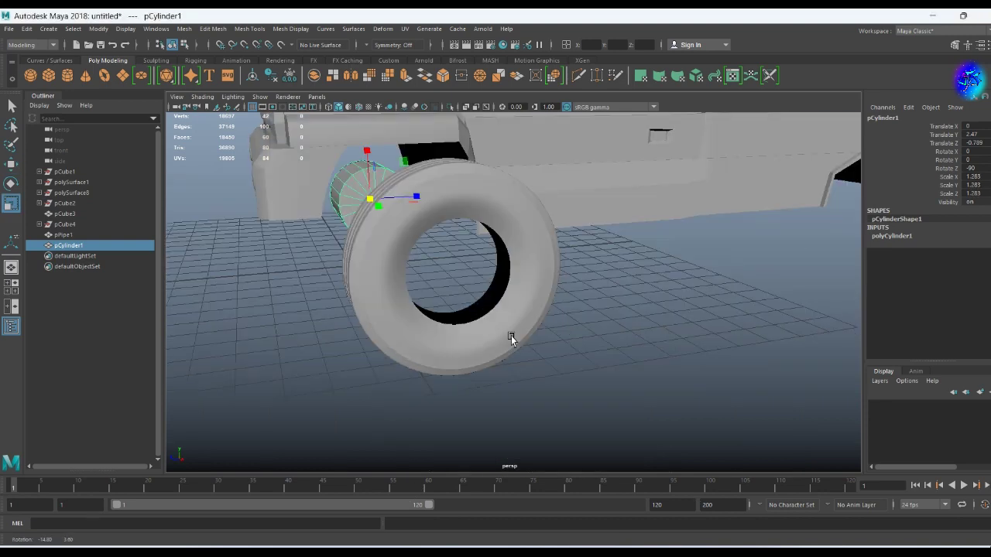
key(ctrl+1)
scroll(492, 334, up, 3)
mouse_move(366, 292)
alt+mouse_down()
mouse_move(584, 353)
mouse_move(526, 359)
mouse_move(327, 337)
mouse_move(614, 387)
alt+mouse_up()
- Delete the cylinder's side and back faces, leaving only one cap
right_drag(403, 235, 403, 266)
drag(356, 148, 612, 371)
key(Delete)
scroll(465, 349, down, 3)
click(744, 407)
key(f)
- Chamfer the cap's centre vertex into a small round face
mouse_move(663, 411)
alt+mouse_down()
mouse_move(524, 398)
mouse_move(537, 294)
mouse_move(583, 305)
mouse_move(526, 345)
mouse_move(528, 283)
alt+mouse_up()
click(539, 295)
click(542, 294)
key(w)
key(ctrl+z)
- Extrude the disc's round centre face
key(w)
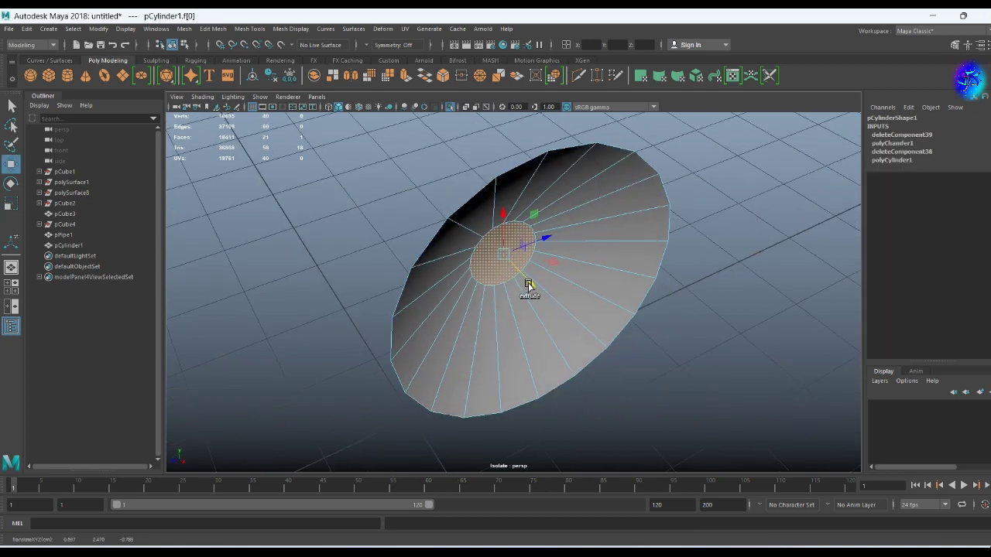
shift+right_drag(529, 282, 529, 284)
mouse_move(501, 306)
alt+mouse_down()
mouse_move(394, 307)
mouse_move(445, 338)
mouse_move(412, 327)
mouse_move(431, 283)
alt+mouse_up()
- Cut a ring of holes by insetting and deleting alternating outer faces of the disc
key(q)
click(412, 328)
right_drag(431, 283, 431, 306)
click(401, 317)
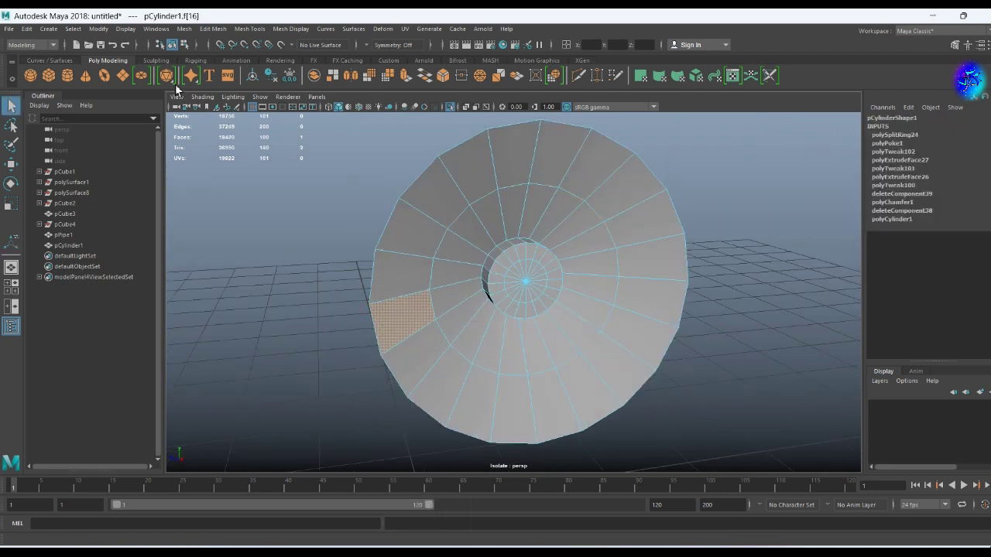
click(73, 29)
click(117, 147)
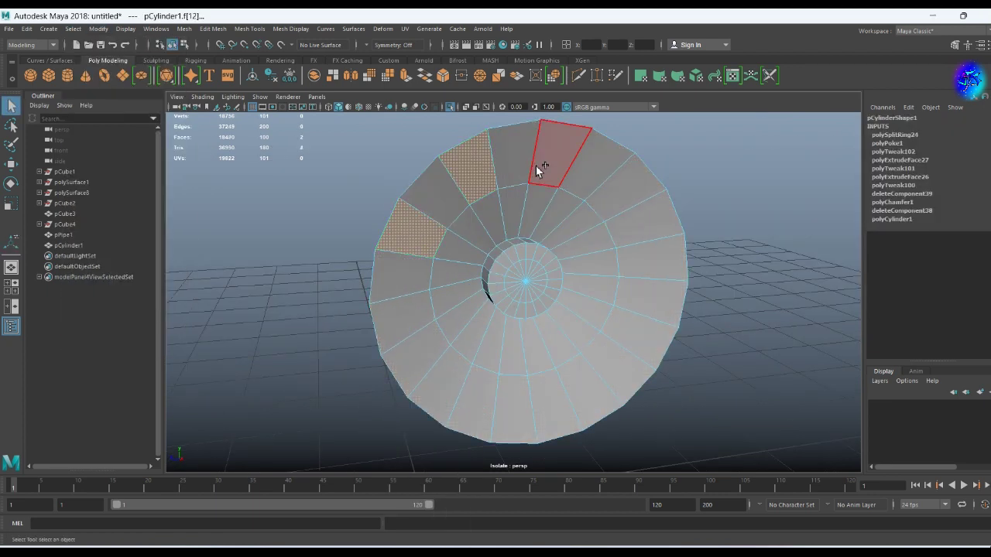
mouse_move(650, 268)
shift+mouse_down()
mouse_move(620, 371)
mouse_move(508, 428)
shift+mouse_up()
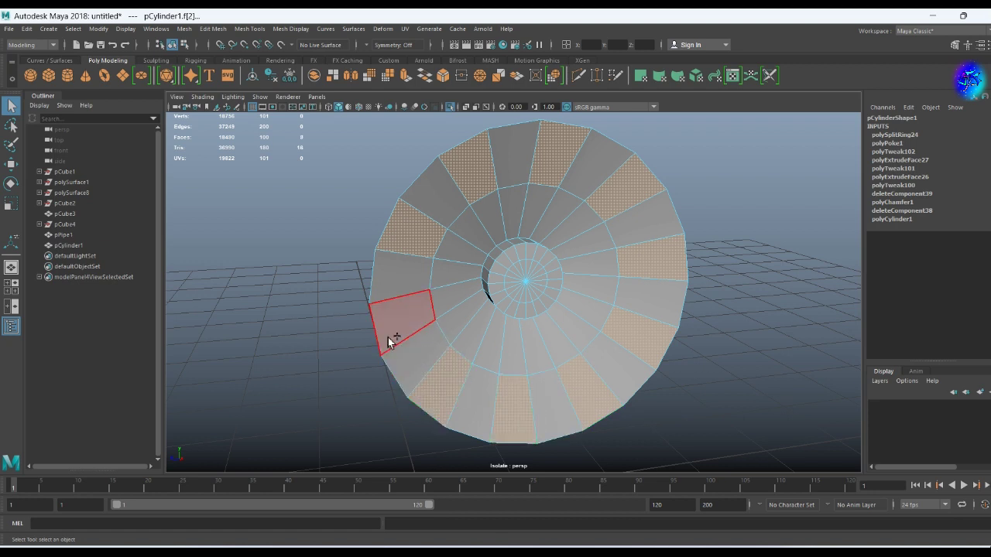
alt+drag(389, 343, 377, 336)
shift+right_drag(376, 336, 398, 314)
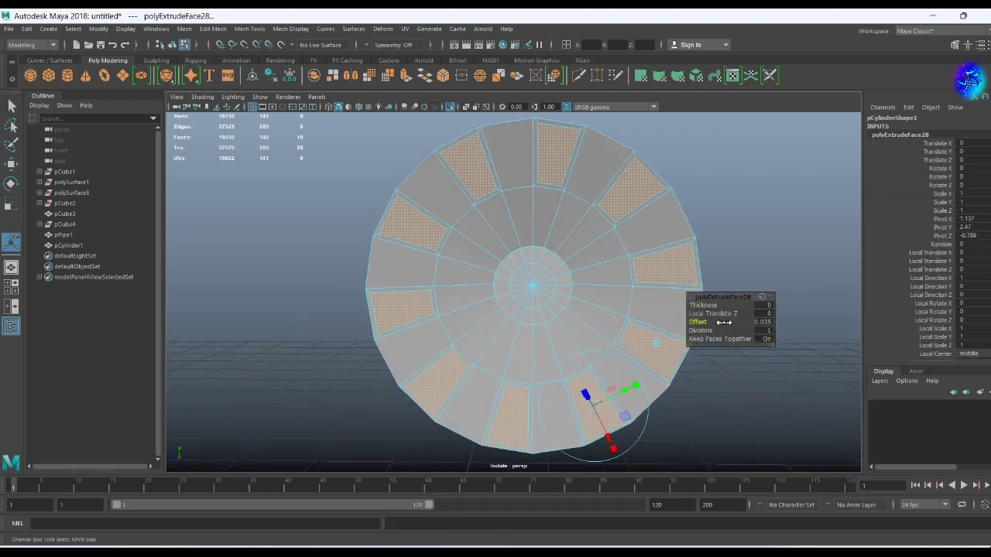
key(Delete)
- Extrude and scale the disc's outer border edges into a raised lip
alt+drag(633, 345, 452, 361)
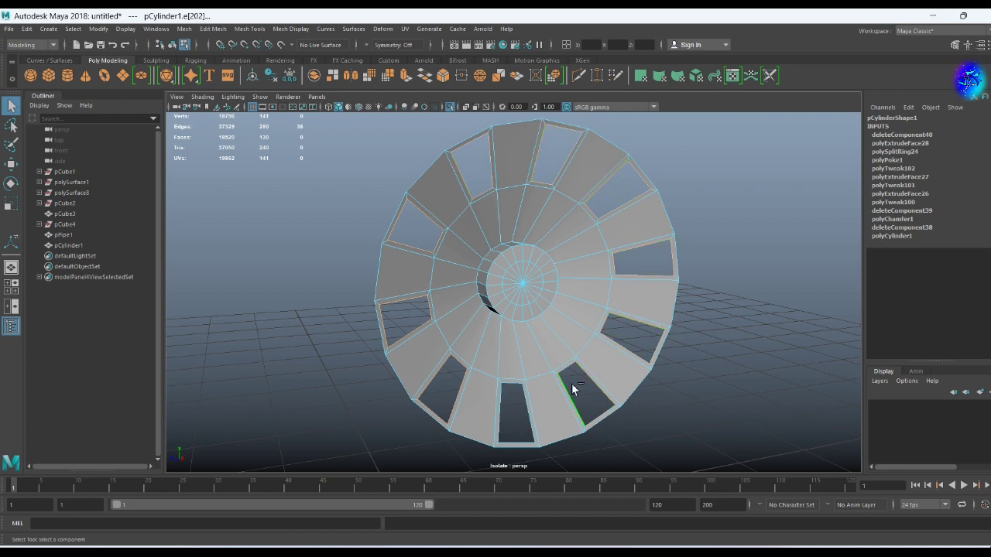
alt+drag(529, 404, 559, 302)
key(ctrl+e)
mouse_move(395, 338)
alt+mouse_down()
mouse_move(544, 312)
mouse_move(532, 288)
mouse_move(512, 282)
mouse_move(592, 240)
mouse_move(508, 276)
alt+mouse_up()
key(r)
key(w)
- Preview the rim smoothed and inspect it from another angle
click(592, 240)
key(3)
mouse_move(670, 243)
alt+mouse_down()
mouse_move(569, 305)
mouse_move(537, 272)
alt+mouse_up()
click(569, 305)
scroll(507, 313, up, 5)
- Extrude the centre hub face to form the hub
key(F11)
scroll(551, 278, up, 2)
click(555, 291)
key(ctrl+e)
scroll(559, 254, down, 5)
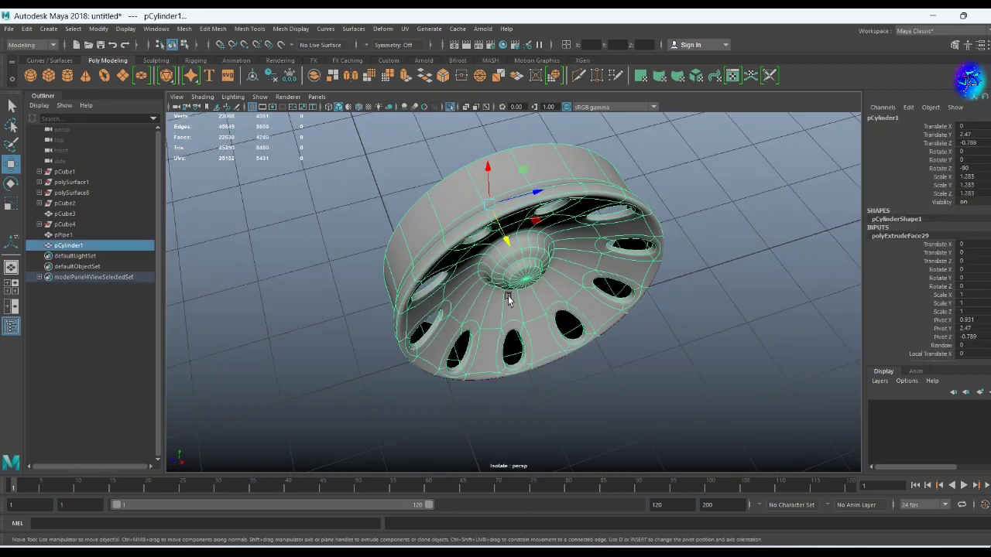
- Combine the tire and rim into a single wheel mesh
key(f)
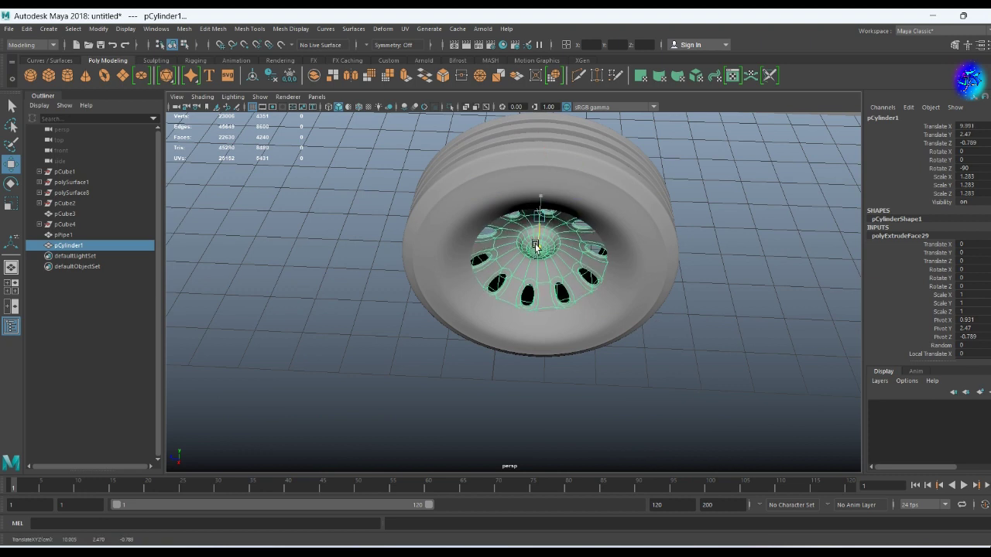
scroll(674, 276, down, 5)
scroll(679, 287, down, 1)
shift+click(619, 234)
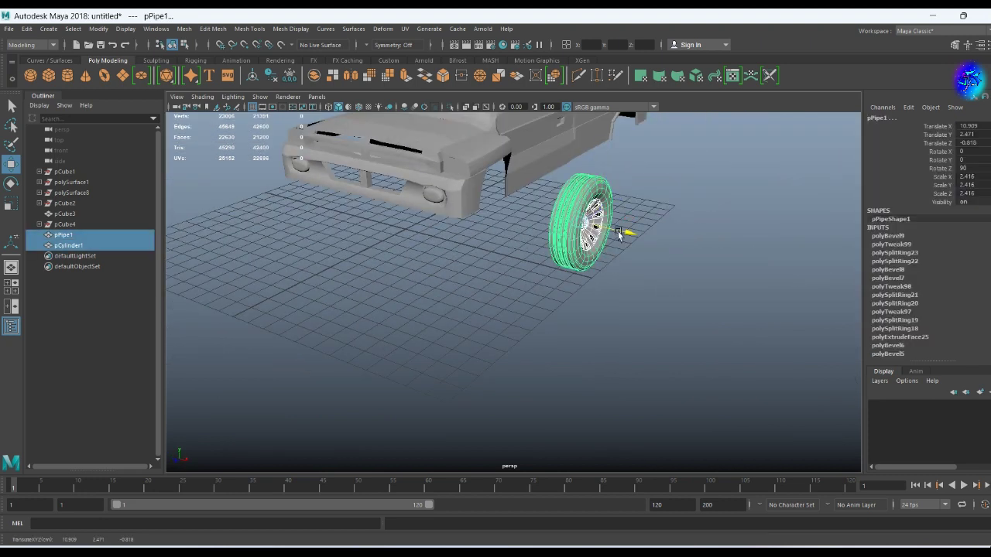
alt+drag(523, 205, 552, 239)
shift+right_drag(542, 224, 542, 420)
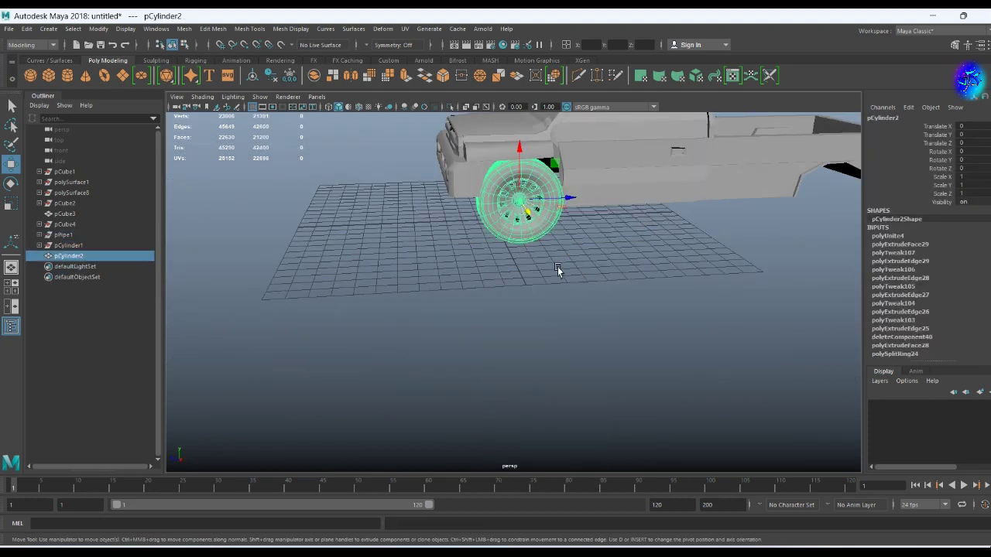
- Nudge the combined wheel slightly down into place from a side view
alt+drag(557, 266, 551, 348)
drag(483, 391, 465, 387)
click(571, 372)
drag(520, 314, 813, 299)
scroll(534, 325, down, 5)
- Duplicate the wheel, move it to the rear axle, scale it slightly smaller and lower it into the arch
key(ctrl+d)
mouse_move(742, 353)
mouse_down()
mouse_move(741, 287)
mouse_move(645, 333)
mouse_move(485, 348)
mouse_move(676, 335)
mouse_up()
key(r)
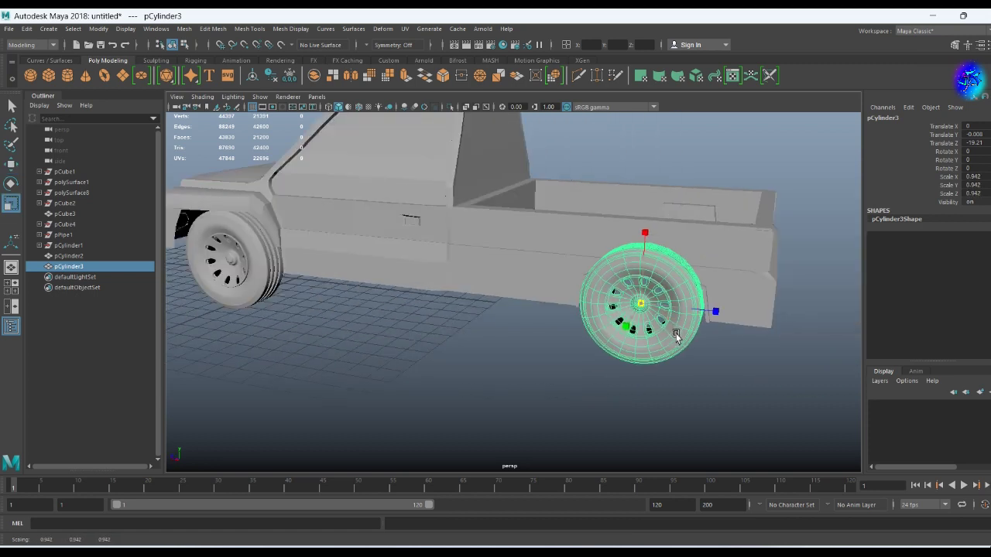
key(w)
middle_drag(670, 322, 670, 348)
scroll(670, 348, down, 3)
alt+drag(669, 349, 658, 346)
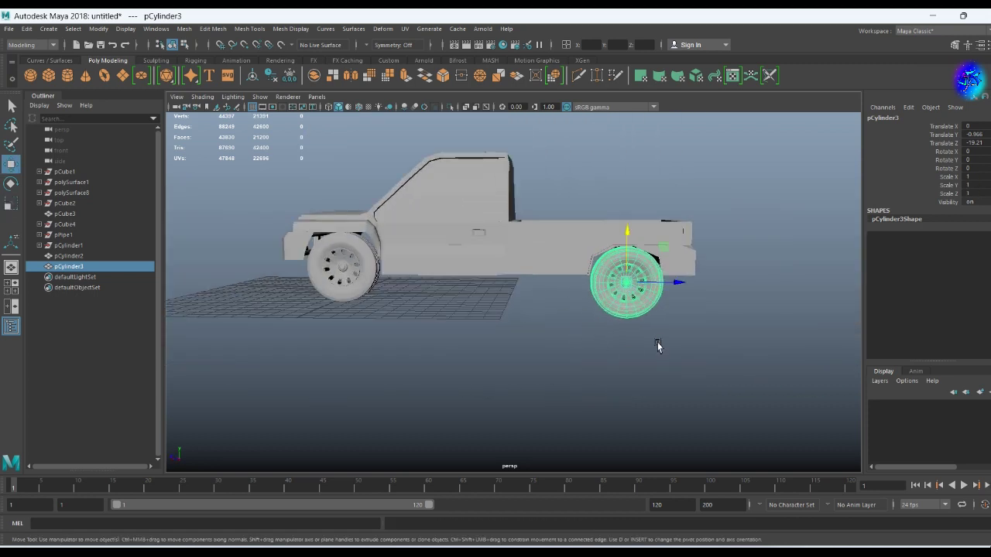
- Delete the old front wheel and select the new front wheel
mouse_move(376, 269)
alt+mouse_down()
mouse_move(418, 286)
mouse_move(477, 337)
mouse_move(516, 342)
mouse_move(598, 267)
alt+mouse_up()
click(419, 302)
key(Delete)
click(393, 277)
click(478, 337)
click(597, 267)
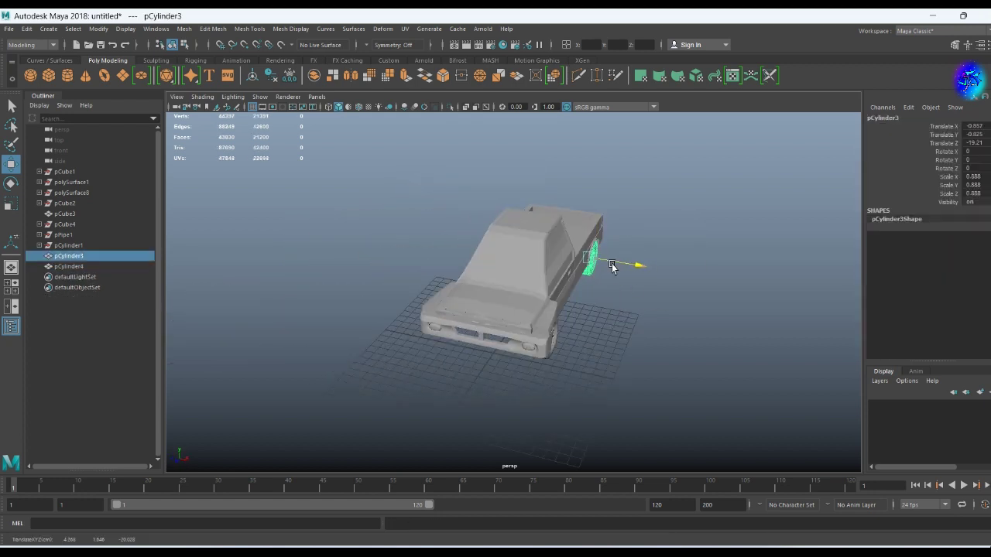
click(557, 346)
click(524, 383)
mouse_move(558, 346)
alt+mouse_down()
mouse_move(524, 383)
mouse_move(617, 333)
mouse_move(619, 306)
mouse_move(582, 331)
mouse_move(541, 387)
alt+mouse_up()
click(620, 306)
- Mirror the front wheel across X to the truck's other side
key(space)
key(w)
scroll(658, 412, down, 3)
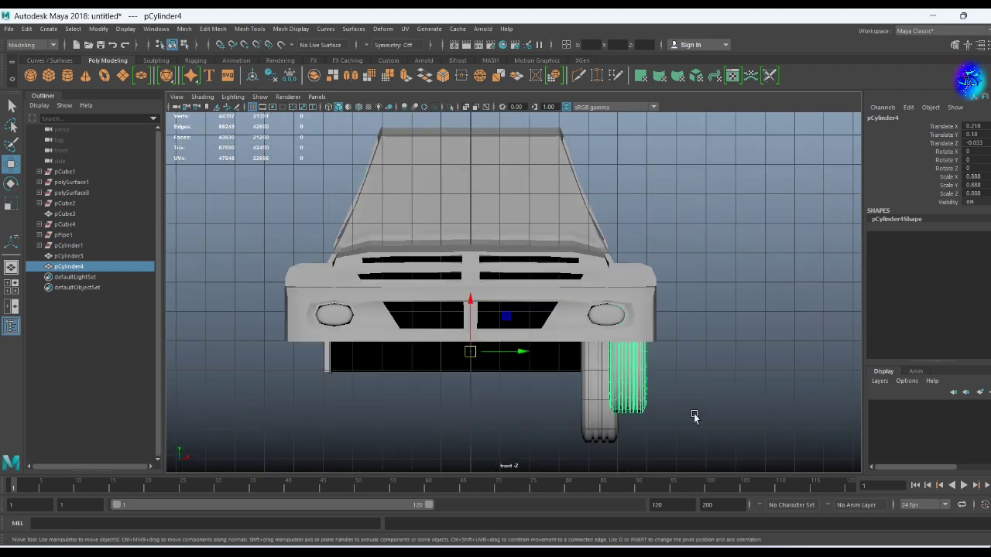
click(350, 75)
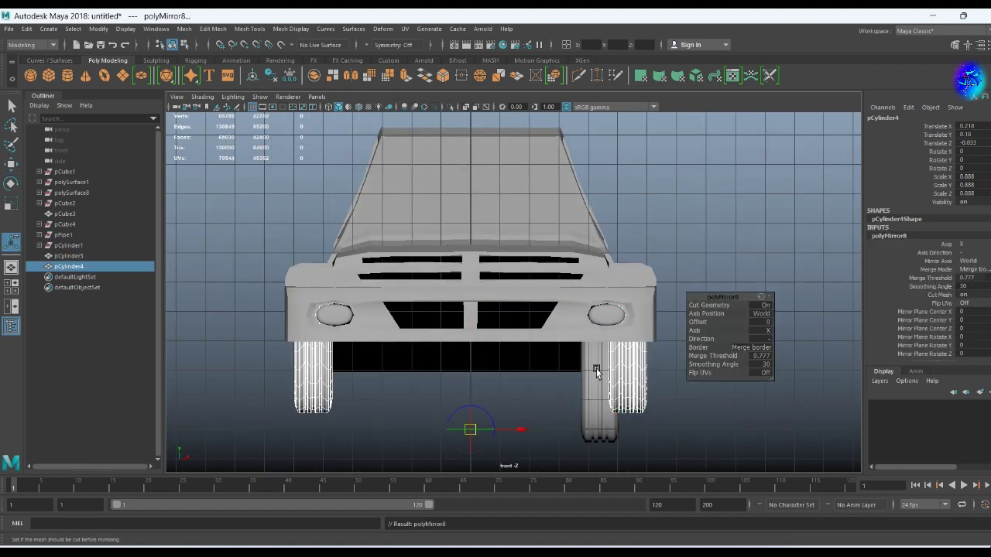
key(space)
- Delete the old rear wheel and select the mirrored front wheels
mouse_move(531, 321)
alt+mouse_down()
mouse_move(482, 290)
mouse_move(430, 319)
mouse_move(465, 309)
alt+mouse_up()
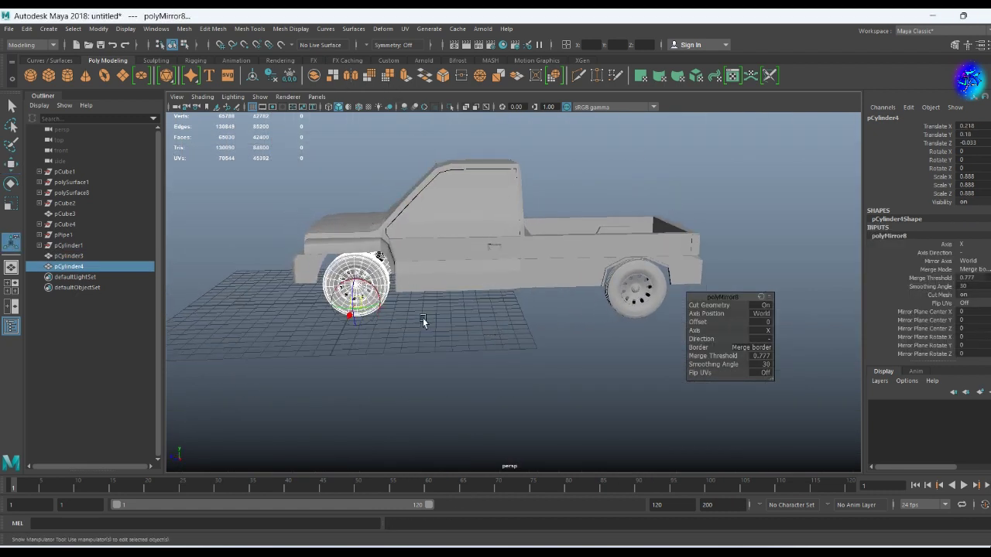
scroll(584, 305, down, 5)
scroll(632, 343, up, 8)
alt+drag(633, 344, 525, 271)
key(Left)
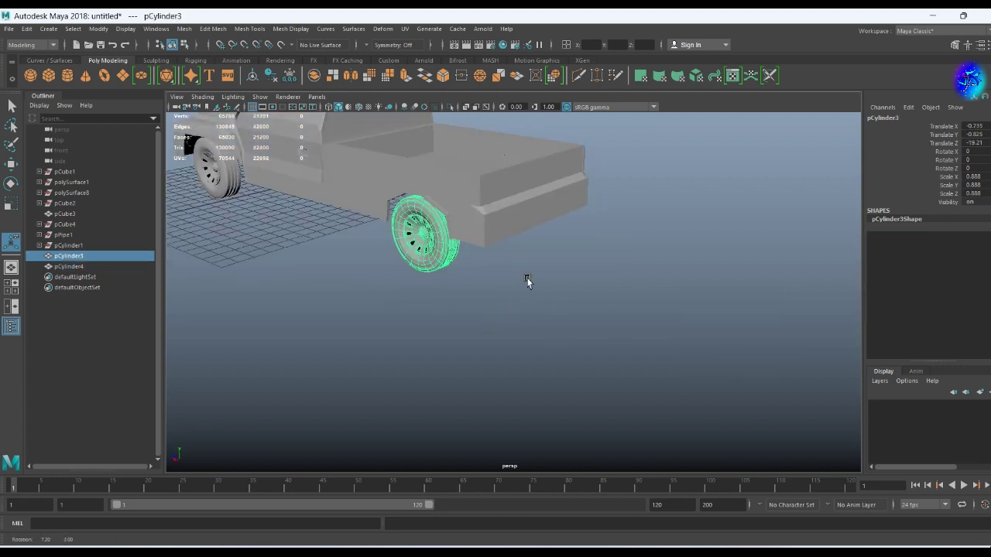
scroll(524, 271, down, 5)
key(Delete)
click(307, 286)
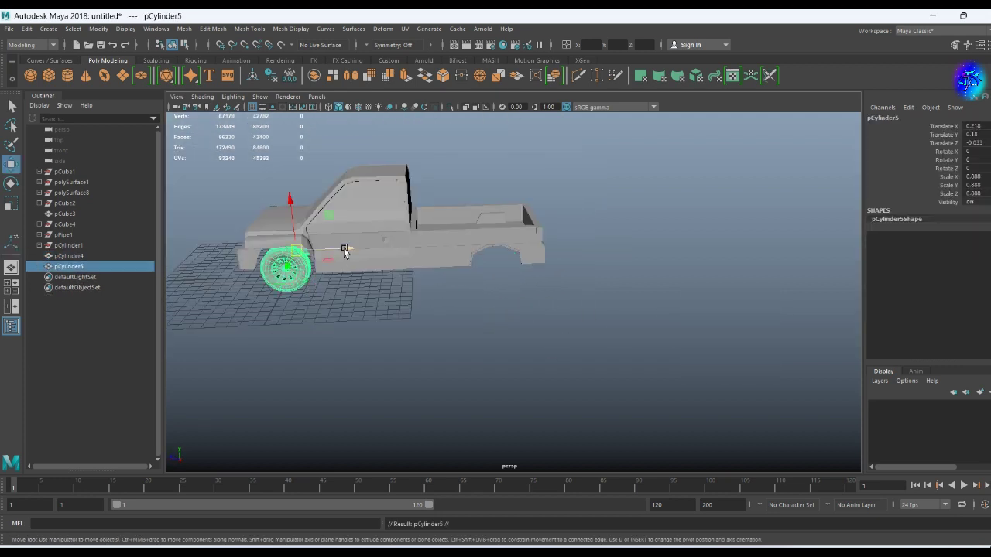
mouse_move(496, 238)
alt+mouse_down()
mouse_move(465, 256)
mouse_move(434, 295)
alt+mouse_up()
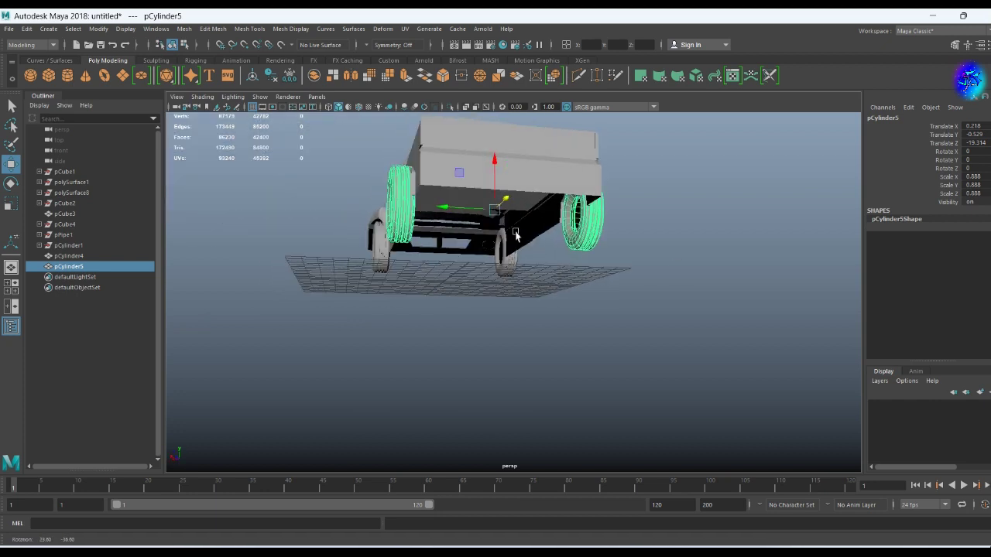
scroll(542, 238, up, 5)
right_drag(542, 238, 553, 436)
click(491, 319)
alt+drag(491, 319, 465, 255)
click(432, 225)
right_drag(420, 232, 420, 436)
mouse_move(433, 310)
alt+mouse_down()
mouse_move(394, 197)
mouse_move(525, 339)
alt+mouse_up()
click(525, 338)
scroll(594, 268, up, 5)
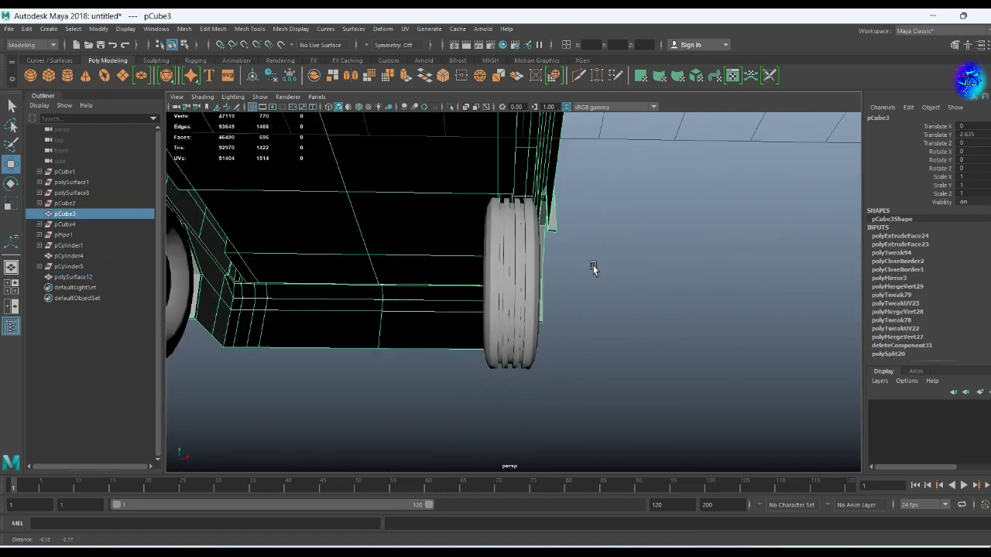
scroll(593, 268, down, 3)
scroll(398, 320, down, 3)
alt+drag(449, 294, 589, 232)
click(666, 202)
alt+drag(666, 201, 679, 258)
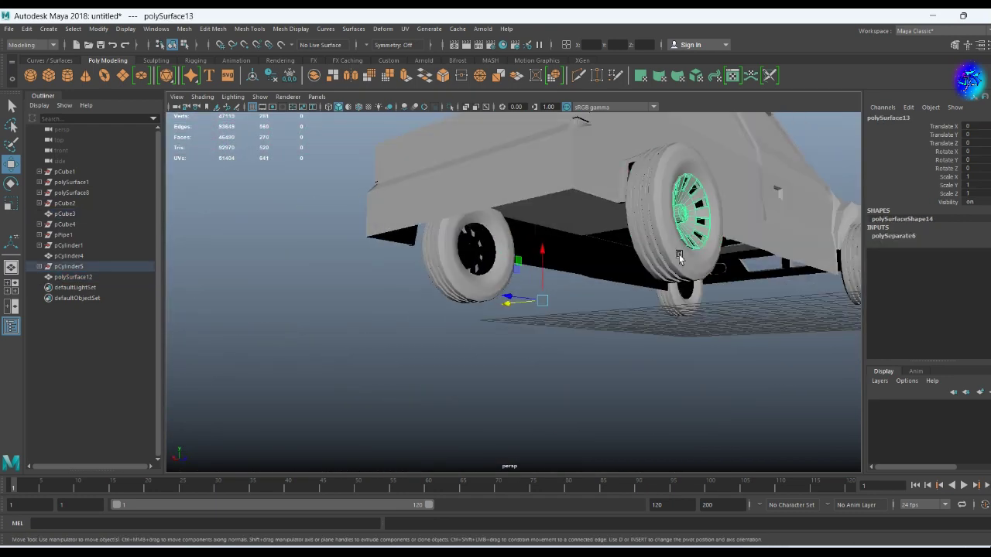
click(679, 258)
shift+right_drag(679, 257, 654, 481)
click(387, 380)
shift+right_drag(666, 225, 667, 415)
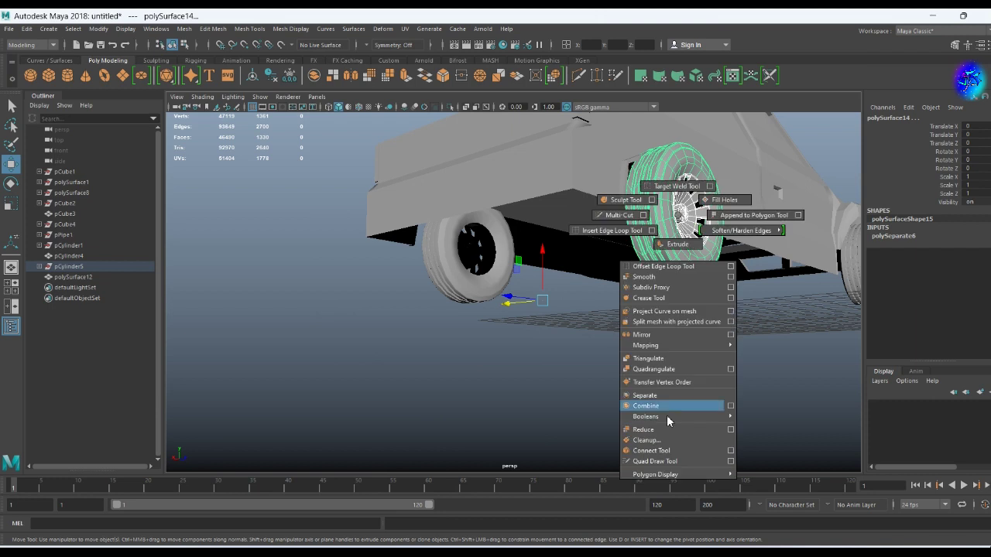
alt+drag(675, 253, 654, 255)
drag(643, 254, 650, 254)
mouse_move(610, 333)
alt+mouse_down()
mouse_move(619, 371)
mouse_move(565, 284)
mouse_move(581, 373)
mouse_move(630, 325)
mouse_move(565, 338)
mouse_move(549, 354)
mouse_move(579, 351)
mouse_move(563, 372)
mouse_move(501, 345)
alt+mouse_up()
shift+click(569, 275)
click(581, 373)
alt+right_drag(502, 345, 574, 329)
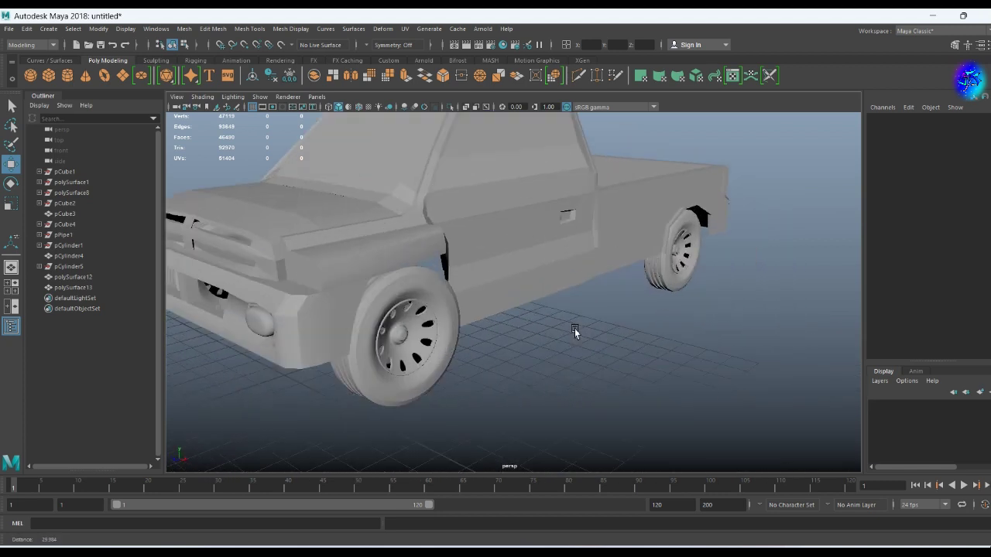
alt+drag(575, 329, 416, 387)
click(415, 388)
key(f)
click(232, 202)
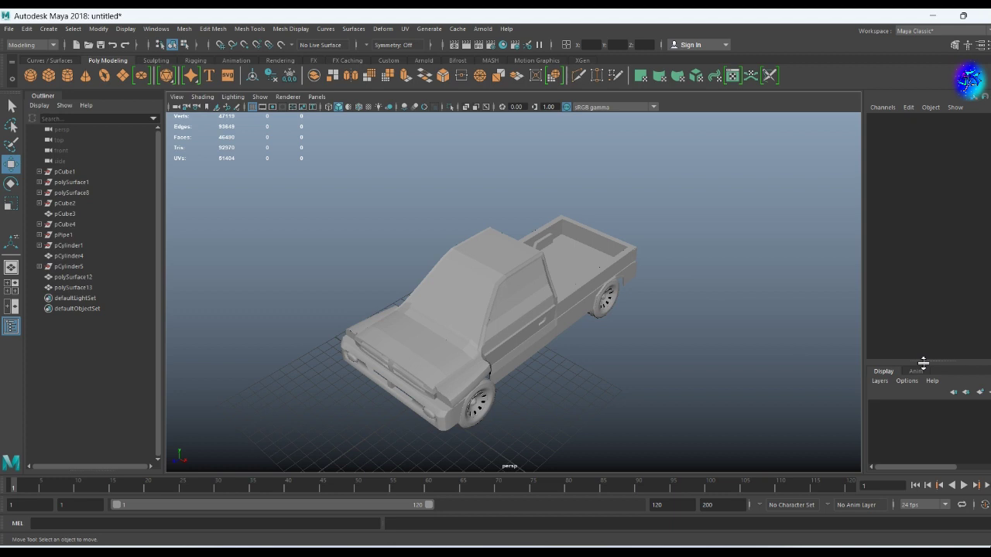
alt+drag(628, 375, 586, 382)
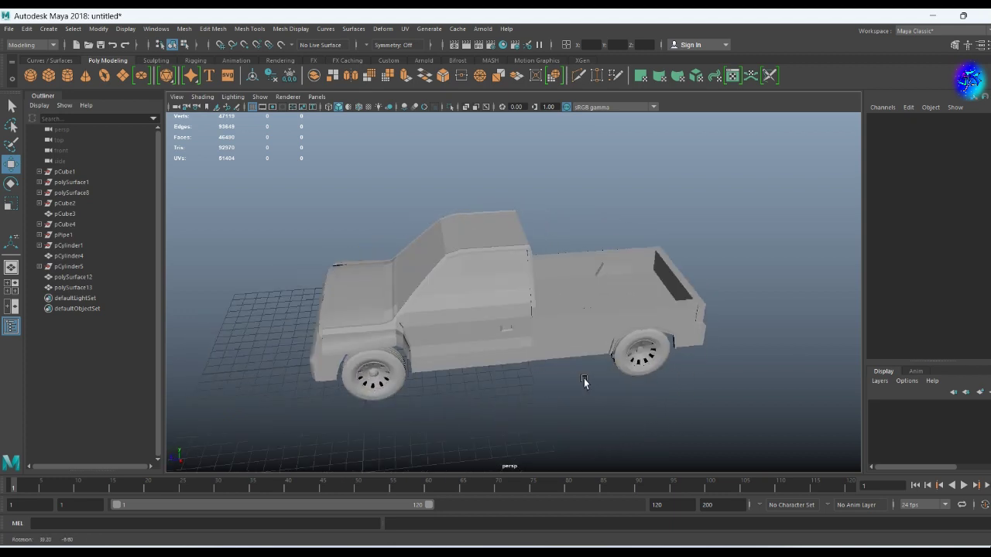
alt+right_drag(586, 383, 642, 365)
click(669, 353)
- Extrude the chosen bumper edges and bevel the corner light housing edges
key(ctrl+e)
mouse_move(603, 374)
alt+mouse_down()
mouse_move(440, 291)
mouse_move(495, 309)
mouse_move(491, 273)
mouse_move(528, 310)
alt+mouse_up()
click(528, 309)
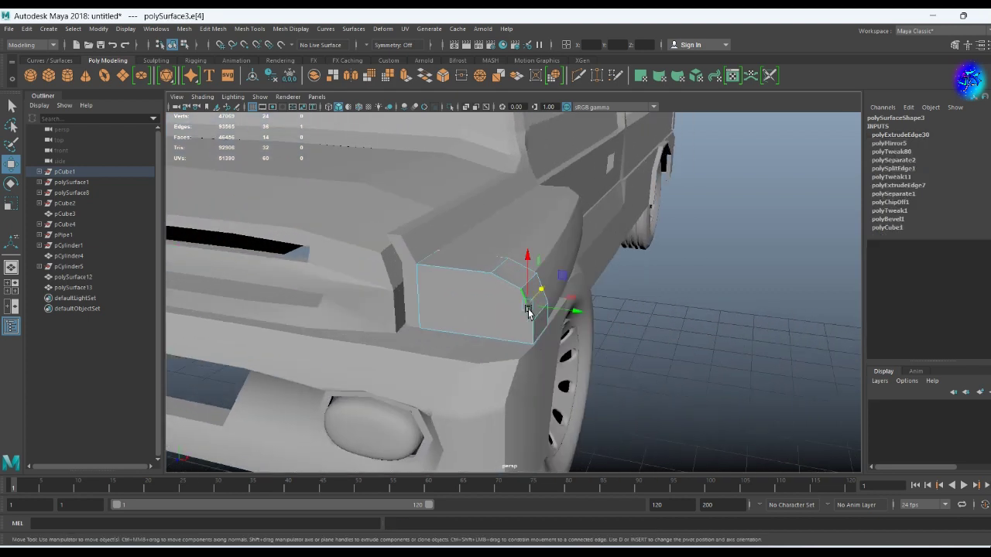
key(ctrl+b)
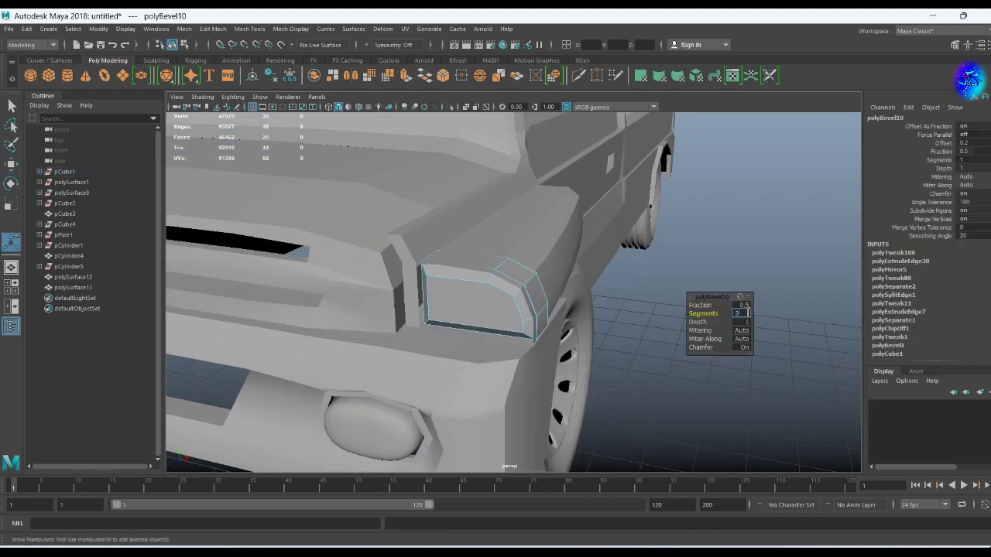
alt+drag(554, 340, 507, 308)
click(507, 307)
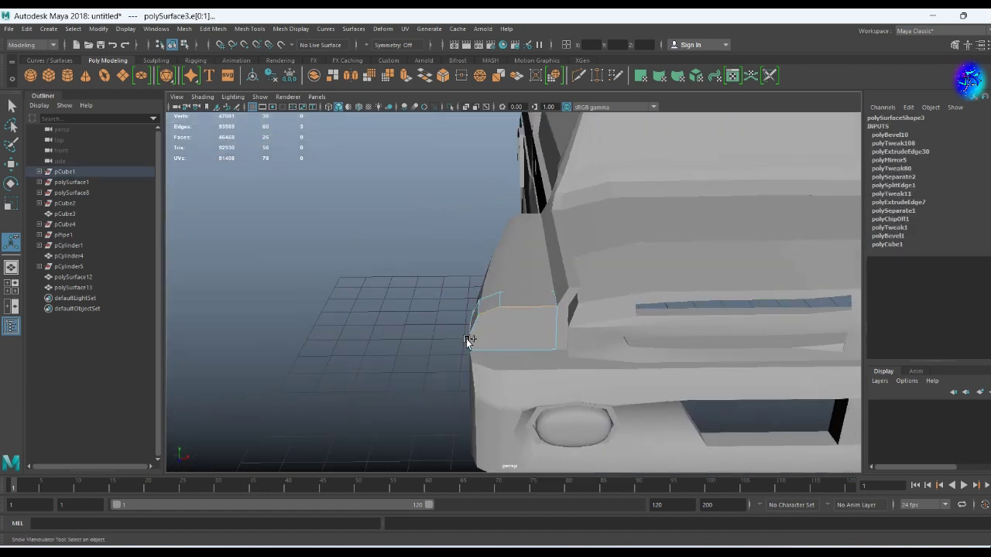
key(ctrl+b)
- Extrude pCube3's front fender edge into a thin lip with Thickness -0.105
mouse_move(749, 314)
alt+mouse_down()
mouse_move(173, 433)
mouse_move(447, 310)
alt+mouse_up()
click(539, 323)
alt+drag(539, 322, 474, 266)
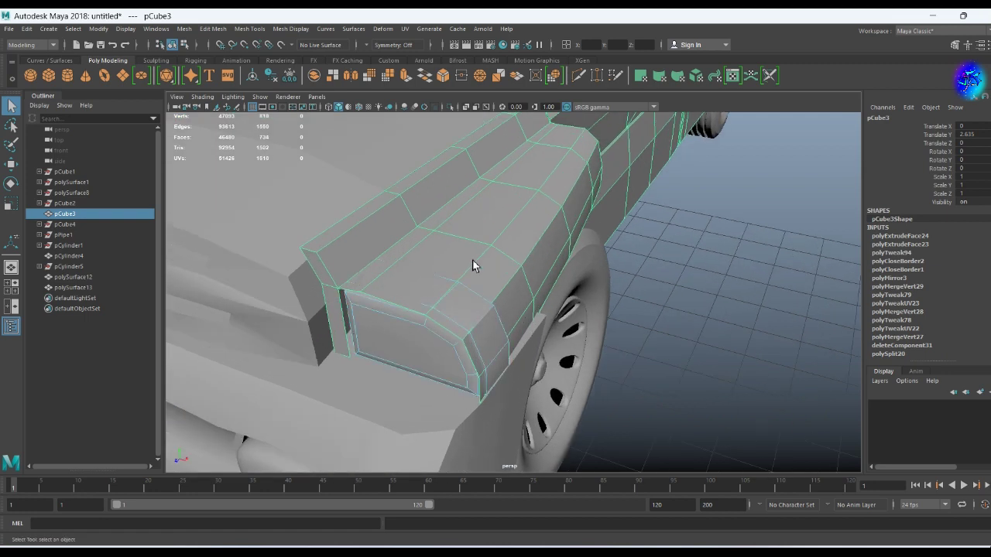
alt+drag(476, 387, 459, 259)
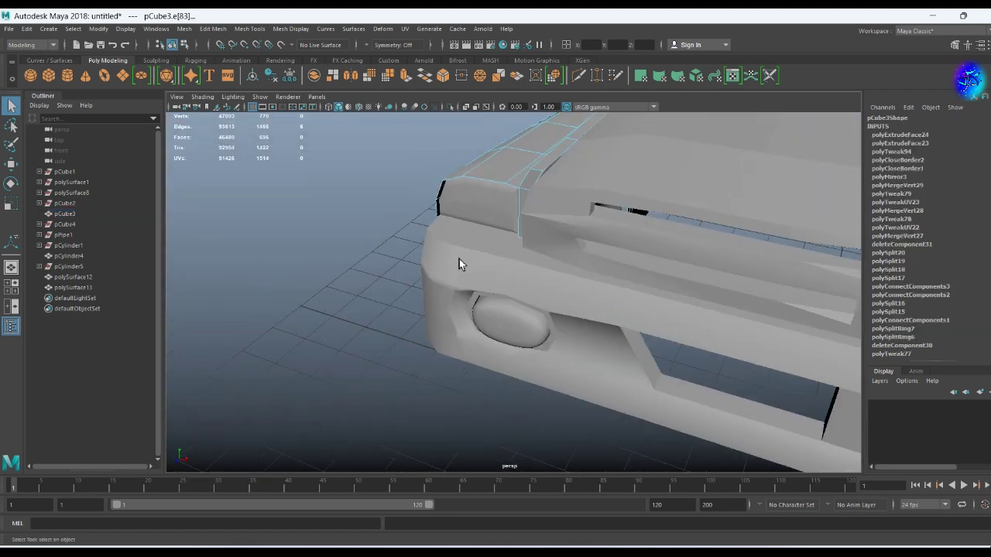
alt+drag(436, 217, 509, 266)
key(ctrl+e)
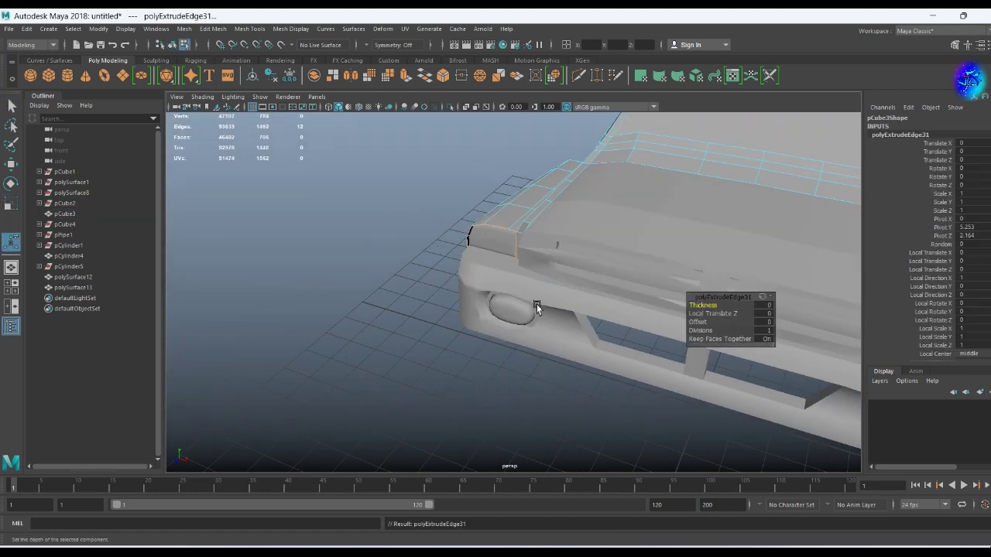
mouse_move(364, 302)
alt+mouse_down()
mouse_move(389, 350)
mouse_move(465, 325)
alt+mouse_up()
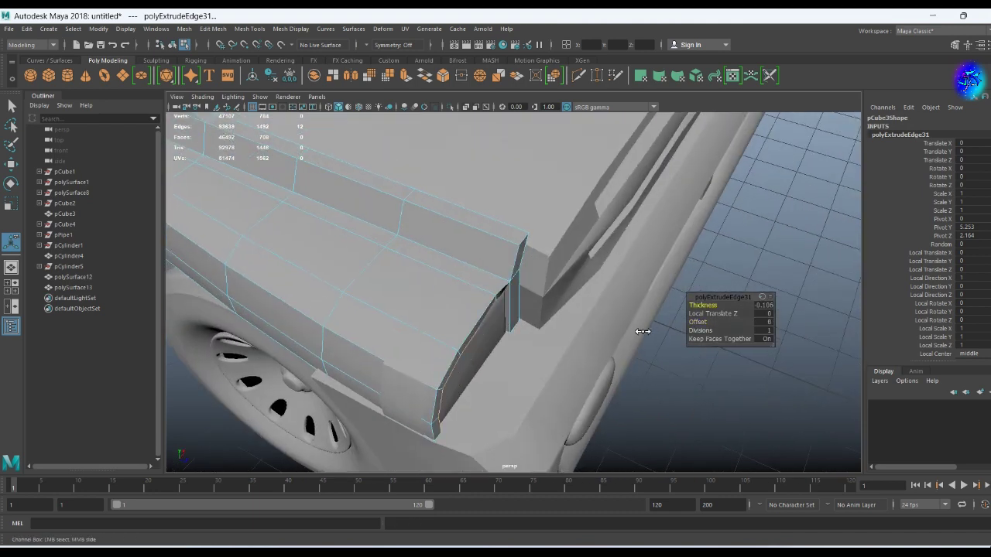
- Zoom in close on the truck's right front headlight
alt+drag(651, 339, 281, 294)
key(F8)
mouse_move(299, 246)
alt+mouse_down()
mouse_move(307, 411)
mouse_move(413, 325)
alt+mouse_up()
mouse_move(536, 346)
alt+mouse_down()
mouse_move(564, 354)
mouse_move(393, 320)
alt+mouse_up()
alt+right_drag(393, 320, 420, 353)
mouse_move(420, 353)
alt+mouse_down()
mouse_move(411, 376)
mouse_move(648, 353)
alt+mouse_up()
key(F10)
- Bevel the headlight rim edge at fraction 0.204 and poke its front face for a centre point
click(584, 323)
key(ctrl+b)
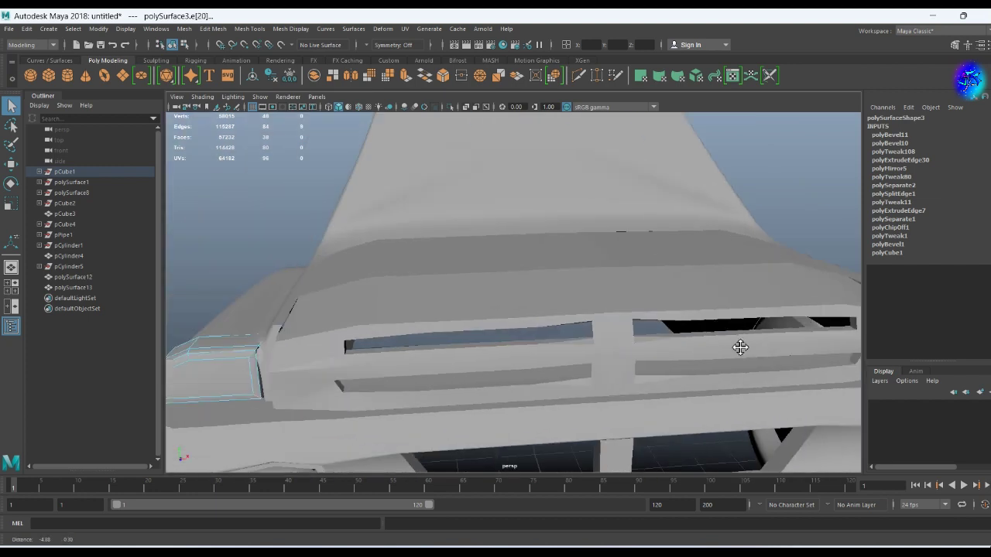
alt+drag(585, 323, 421, 353)
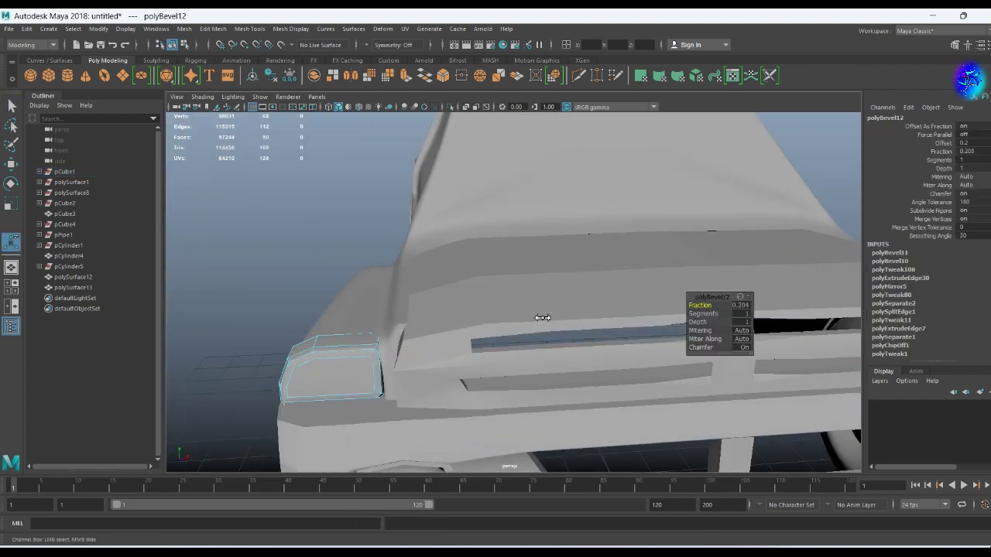
click(325, 365)
shift+right_drag(325, 365, 509, 347)
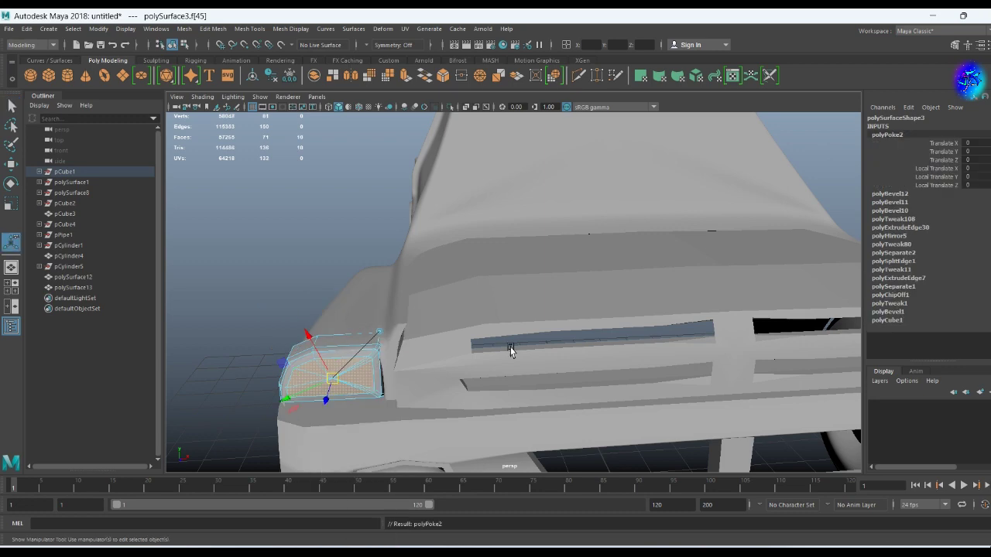
- Swing around to the truck's other side and select the truck body
alt+drag(509, 347, 629, 370)
mouse_move(678, 313)
alt+mouse_down()
mouse_move(255, 358)
mouse_move(385, 364)
alt+mouse_up()
scroll(385, 364, down, 3)
click(504, 263)
mouse_move(504, 263)
alt+mouse_down()
mouse_move(595, 375)
mouse_move(542, 354)
alt+mouse_up()
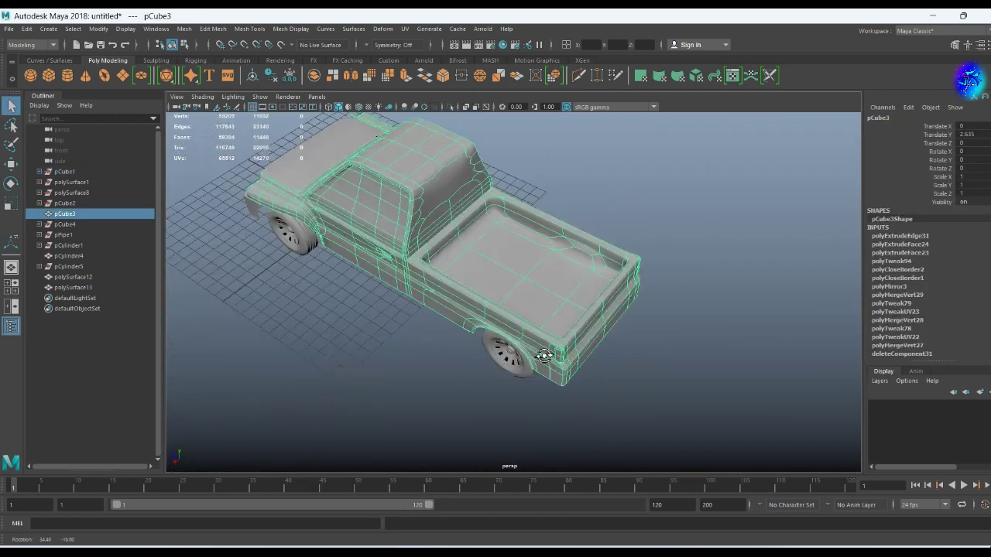
scroll(450, 324, up, 5)
- Pick the cargo-bed edges in edge mode and bevel them
key(F10)
alt+drag(482, 299, 428, 340)
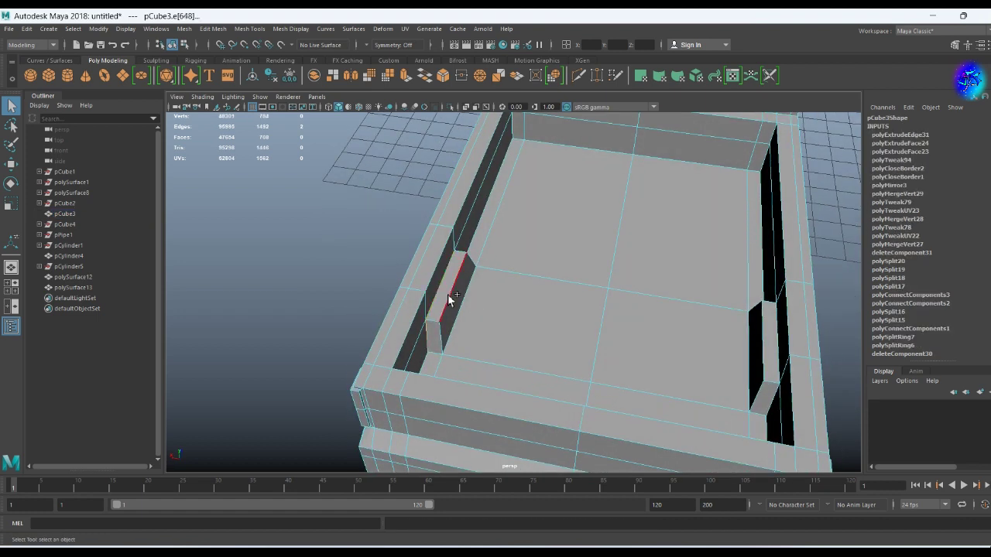
mouse_move(485, 317)
alt+mouse_down()
mouse_move(487, 243)
mouse_move(560, 248)
mouse_move(578, 236)
alt+mouse_up()
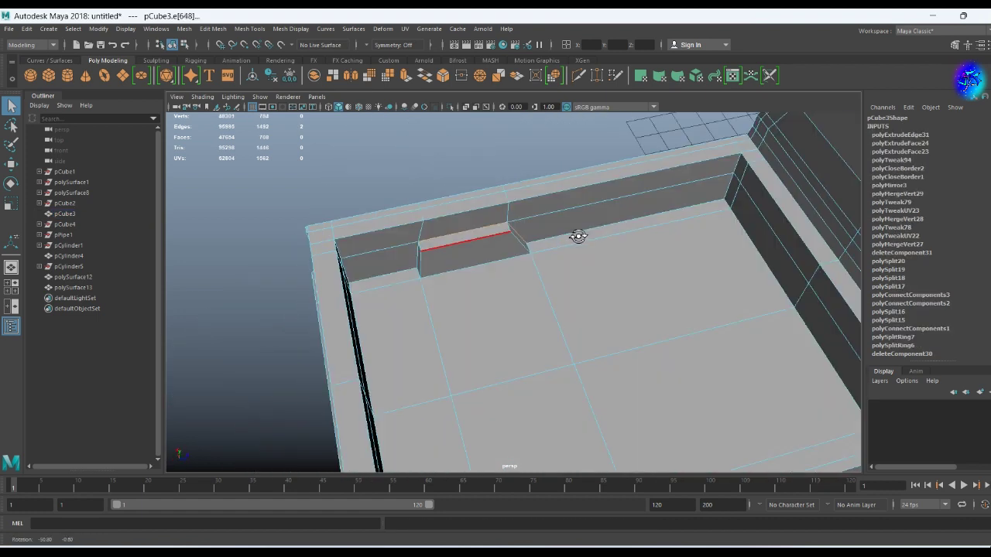
mouse_move(451, 264)
alt+mouse_down()
mouse_move(258, 259)
mouse_move(359, 150)
alt+mouse_up()
mouse_move(369, 204)
alt+mouse_down()
mouse_move(315, 274)
mouse_move(436, 221)
mouse_move(410, 212)
mouse_move(531, 253)
mouse_move(426, 279)
mouse_move(450, 253)
alt+mouse_up()
scroll(525, 211, up, 3)
alt+drag(525, 210, 445, 219)
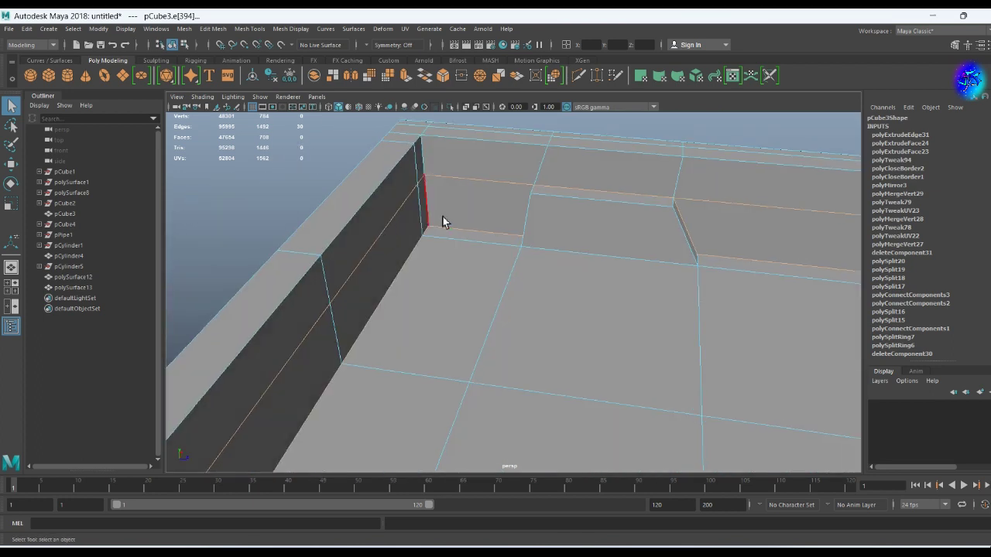
key(ctrl+b)
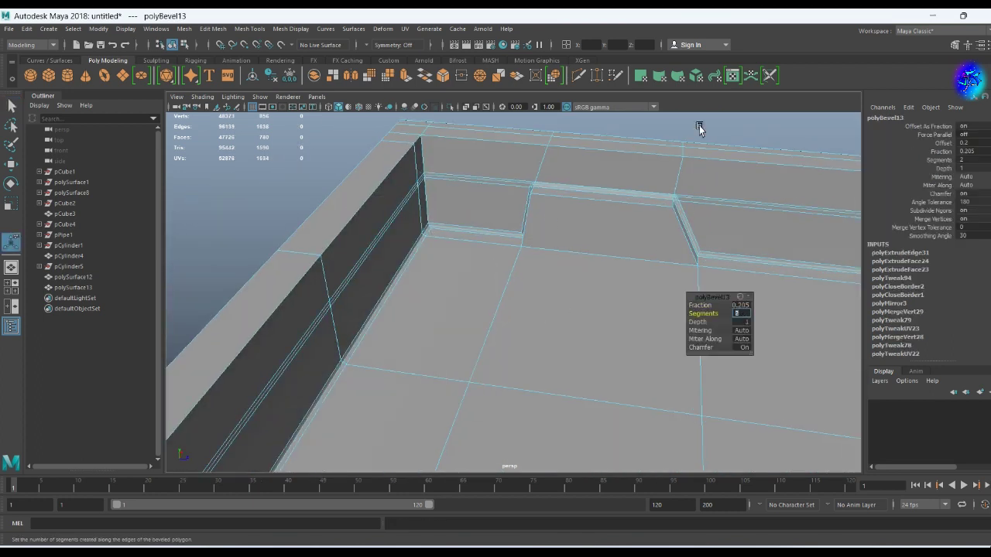
- Check the body with smooth preview, then turn the preview off and undo the last step
key(F8)
key(3)
mouse_move(601, 174)
alt+mouse_down()
mouse_move(637, 254)
mouse_move(392, 268)
mouse_move(389, 287)
alt+mouse_up()
key(1)
key(ctrl+z)
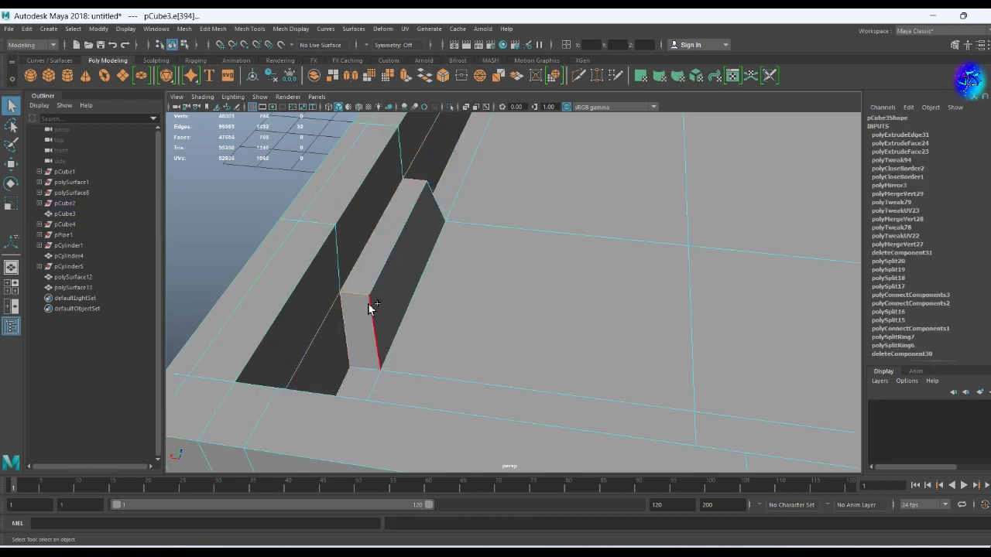
- Orbit around the bed wall corner and step to inspect the bed interior
mouse_move(432, 198)
alt+mouse_down()
mouse_move(673, 367)
mouse_move(680, 340)
alt+mouse_up()
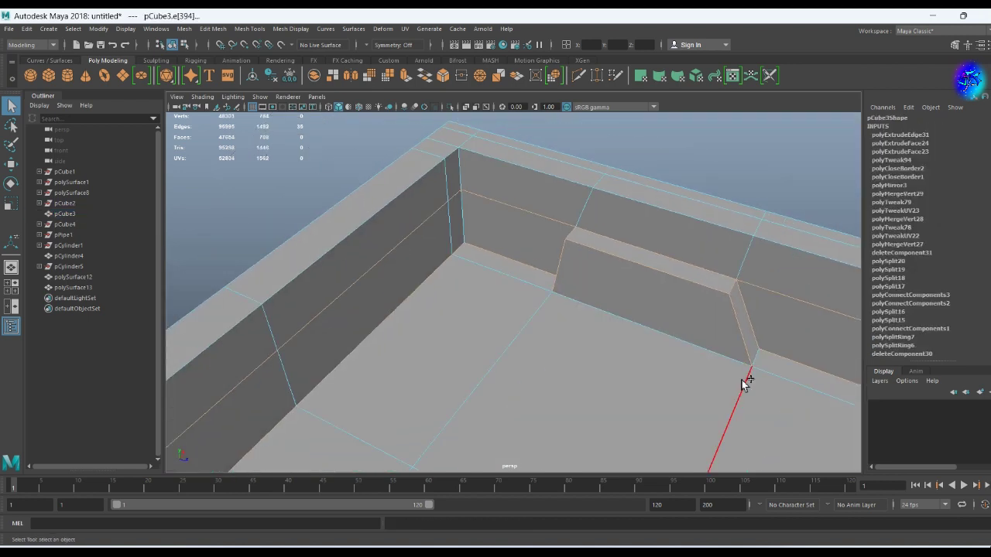
alt+drag(522, 339, 476, 365)
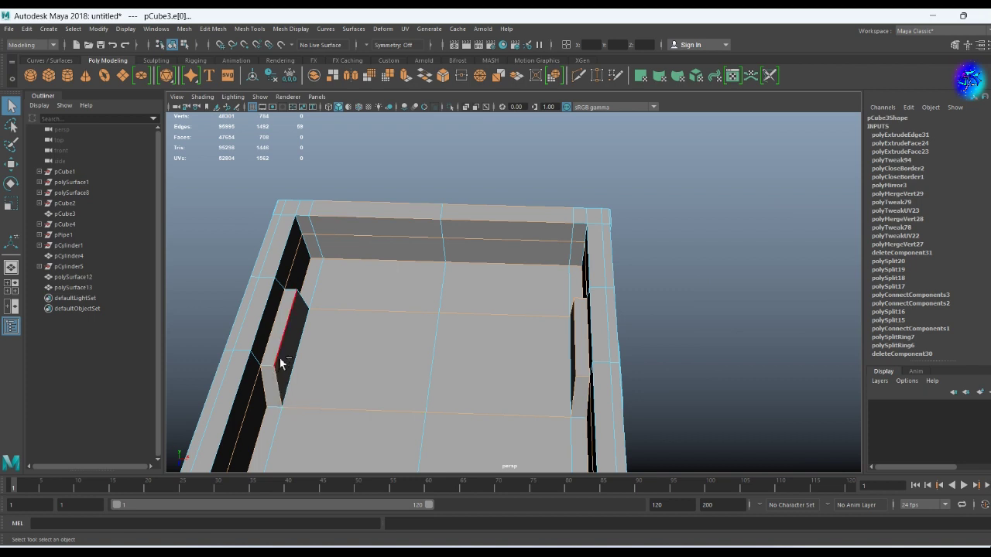
alt+drag(412, 344, 433, 348)
alt+right_drag(433, 347, 471, 398)
mouse_move(471, 398)
alt+mouse_down()
mouse_move(511, 347)
mouse_move(357, 428)
mouse_move(807, 436)
mouse_move(760, 388)
alt+mouse_up()
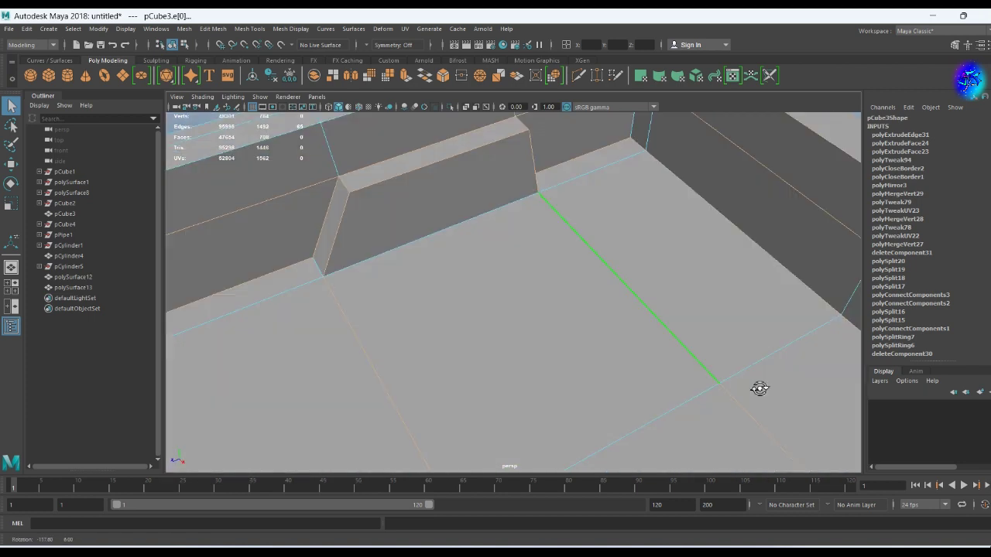
alt+drag(343, 274, 712, 212)
alt+right_drag(713, 212, 445, 281)
alt+drag(444, 281, 671, 235)
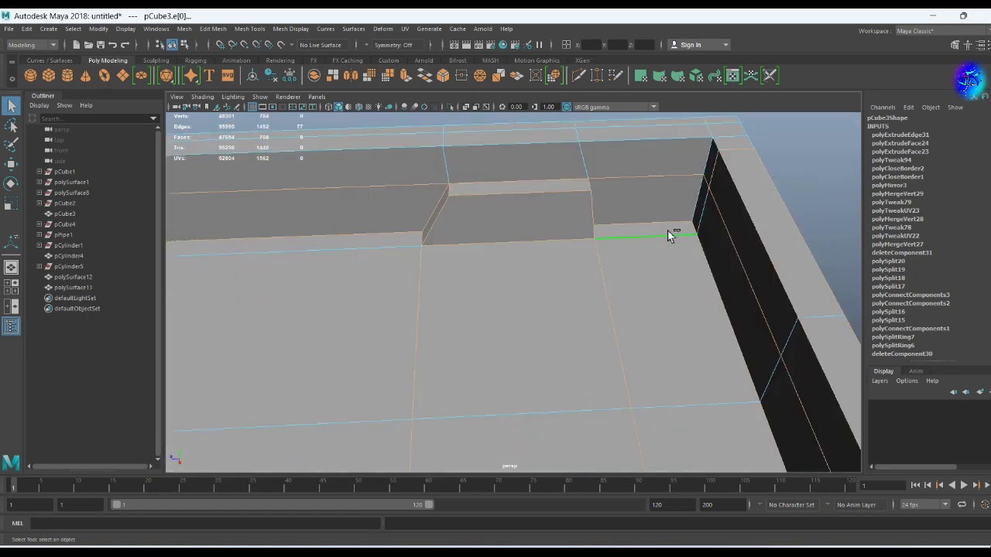
- Inspect the bed's outer wall ledge and wall slot from several angles
alt+middle_drag(671, 235, 360, 313)
alt+drag(359, 313, 327, 332)
alt+right_drag(328, 332, 605, 408)
mouse_move(605, 408)
alt+mouse_down()
mouse_move(451, 303)
mouse_move(404, 242)
alt+mouse_up()
alt+right_drag(404, 243, 713, 385)
mouse_move(246, 265)
alt+mouse_down()
mouse_move(352, 266)
mouse_move(451, 299)
alt+mouse_up()
mouse_move(451, 299)
alt+right_down()
mouse_move(442, 338)
mouse_move(545, 391)
alt+right_up()
mouse_move(545, 386)
alt+mouse_down()
mouse_move(714, 404)
mouse_move(664, 398)
mouse_move(544, 307)
mouse_move(600, 336)
mouse_move(608, 315)
mouse_move(641, 310)
mouse_move(568, 302)
mouse_move(592, 330)
mouse_move(531, 338)
mouse_move(585, 209)
mouse_move(597, 266)
mouse_move(434, 184)
alt+mouse_up()
- Bevel the bed's edge loop, check the smoothed body, then undo that bevel
ctrl+double_click(433, 183)
mouse_move(583, 209)
alt+mouse_down()
mouse_move(549, 343)
mouse_move(532, 325)
mouse_move(410, 317)
mouse_move(459, 331)
mouse_move(496, 312)
mouse_move(469, 296)
mouse_move(564, 297)
mouse_move(562, 337)
mouse_move(459, 315)
mouse_move(387, 281)
alt+mouse_up()
key(ctrl+b)
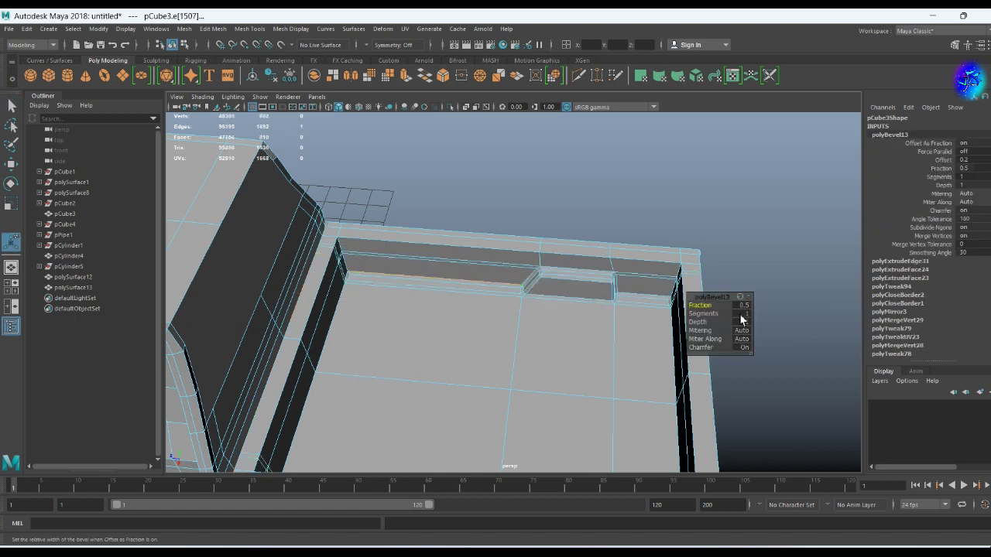
mouse_move(611, 315)
alt+mouse_down()
mouse_move(541, 257)
mouse_move(508, 308)
alt+mouse_up()
key(F8)
key(1)
key(ctrl+z)
- Bevel the bed rim edges again and raise the bevel's segment count
alt+right_drag(508, 307, 544, 359)
mouse_move(544, 359)
alt+mouse_down()
mouse_move(496, 390)
mouse_move(290, 392)
mouse_move(320, 380)
mouse_move(470, 253)
mouse_move(252, 287)
mouse_move(325, 337)
mouse_move(480, 185)
alt+mouse_up()
alt+middle_drag(480, 186, 522, 146)
mouse_move(522, 146)
alt+mouse_down()
mouse_move(537, 214)
mouse_move(527, 364)
mouse_move(454, 266)
alt+mouse_up()
mouse_move(449, 325)
alt+mouse_down()
mouse_move(383, 343)
mouse_move(604, 354)
mouse_move(566, 269)
alt+mouse_up()
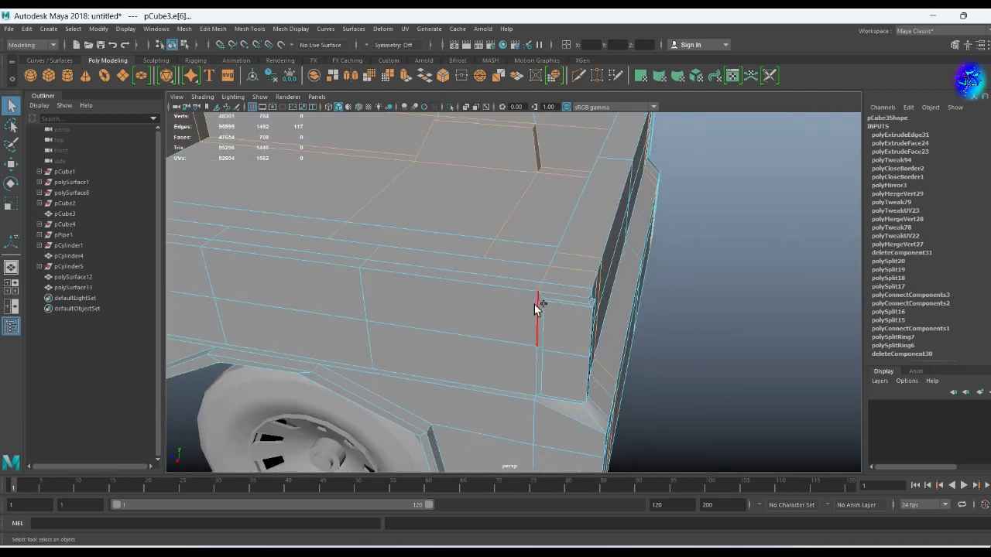
mouse_move(562, 385)
alt+mouse_down()
mouse_move(465, 377)
mouse_move(542, 325)
mouse_move(442, 276)
mouse_move(356, 325)
mouse_move(356, 376)
mouse_move(519, 181)
mouse_move(436, 181)
mouse_move(458, 248)
mouse_move(454, 201)
mouse_move(432, 189)
mouse_move(443, 239)
alt+mouse_up()
shift+right_drag(434, 232, 399, 255)
mouse_move(398, 256)
alt+mouse_down()
mouse_move(493, 271)
mouse_move(512, 293)
alt+mouse_up()
scroll(353, 244, down, 5)
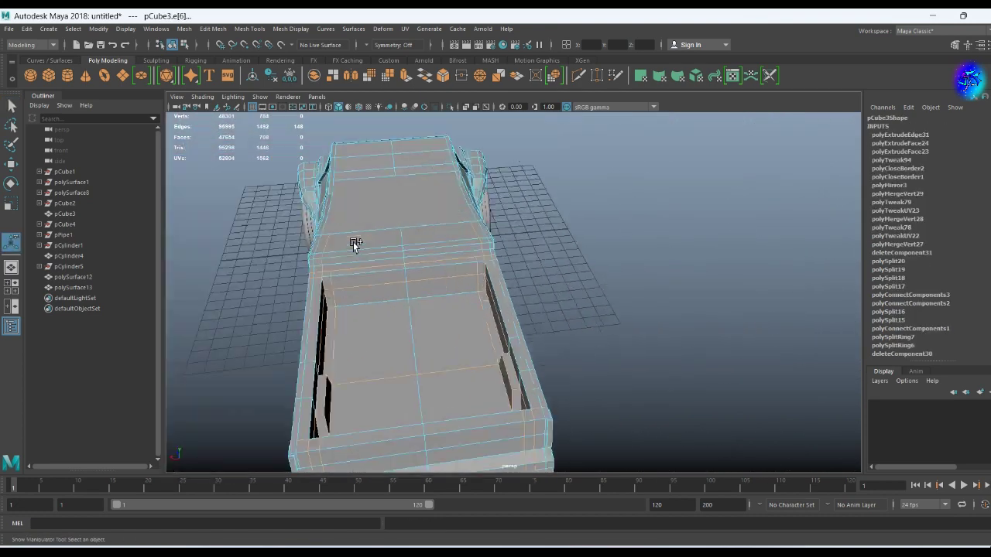
alt+drag(354, 243, 453, 265)
shift+right_drag(453, 266, 472, 270)
scroll(680, 307, up, 5)
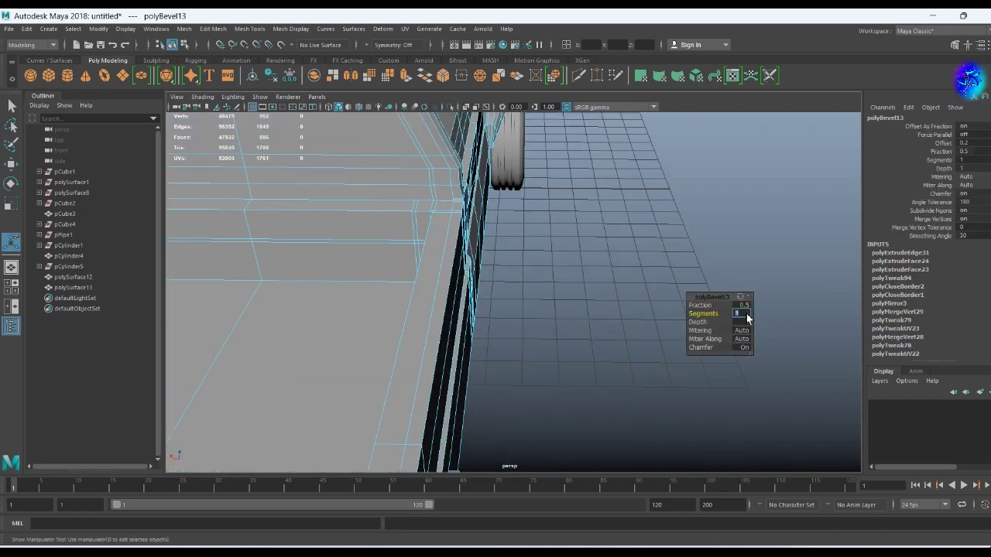
- Select the cab's rear window face with the scale tool ready
click(508, 194)
scroll(508, 195, down, 5)
mouse_move(508, 195)
alt+mouse_down()
mouse_move(558, 239)
mouse_move(436, 259)
mouse_move(320, 188)
mouse_move(382, 203)
mouse_move(422, 198)
alt+mouse_up()
scroll(436, 260, up, 5)
key(F11)
click(372, 172)
key(r)
- Extract the rear window face from the cab body and preview it smoothed
key(Delete)
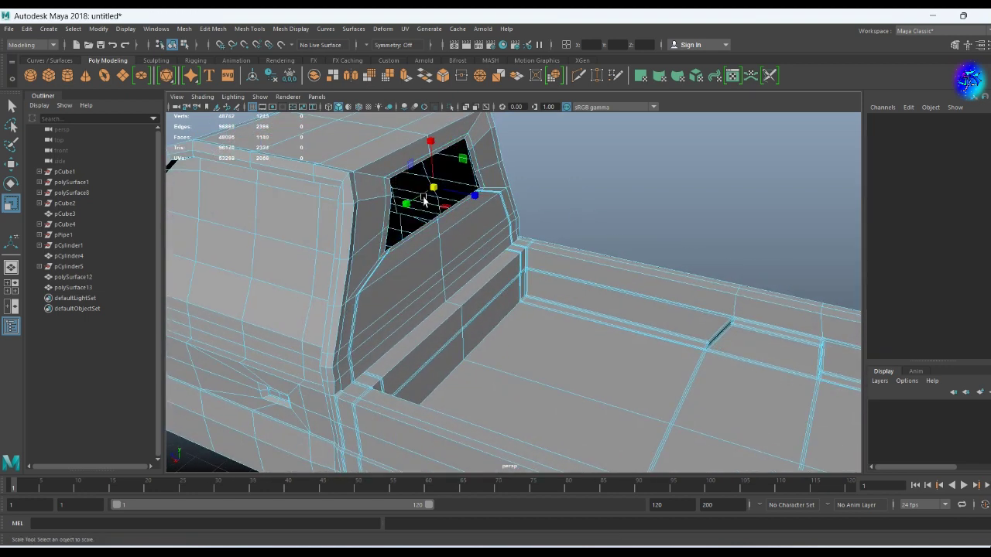
key(ctrl+z)
shift+right_drag(424, 200, 426, 314)
shift+right_drag(421, 369, 420, 370)
alt+drag(410, 270, 336, 274)
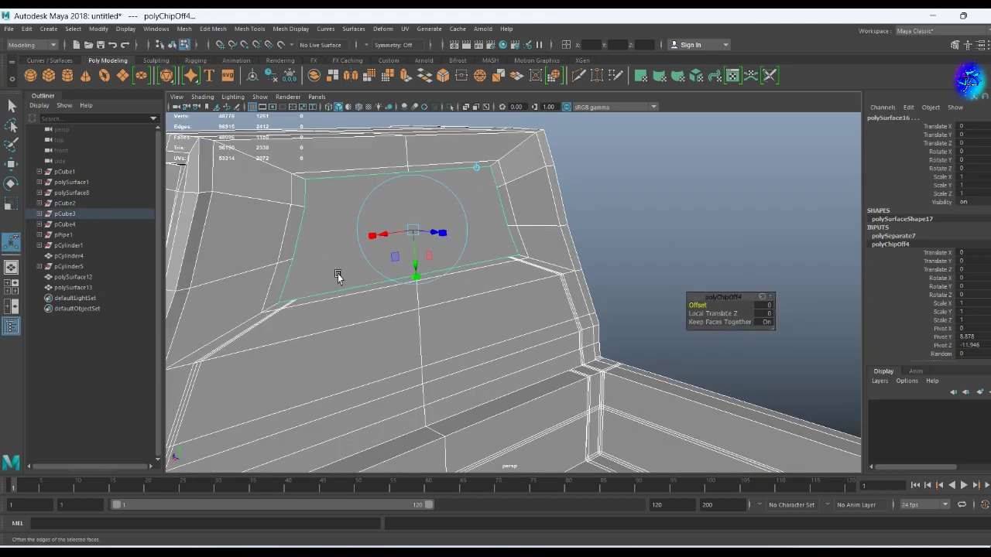
key(3)
alt+middle_drag(348, 270, 565, 265)
- Extrude the window border into a thick rim, then extrude and scale the inner face inward
double_click(444, 185)
mouse_move(564, 265)
alt+mouse_down()
mouse_move(465, 232)
mouse_move(495, 252)
alt+mouse_up()
alt+drag(496, 252, 498, 255)
scroll(544, 309, up, 3)
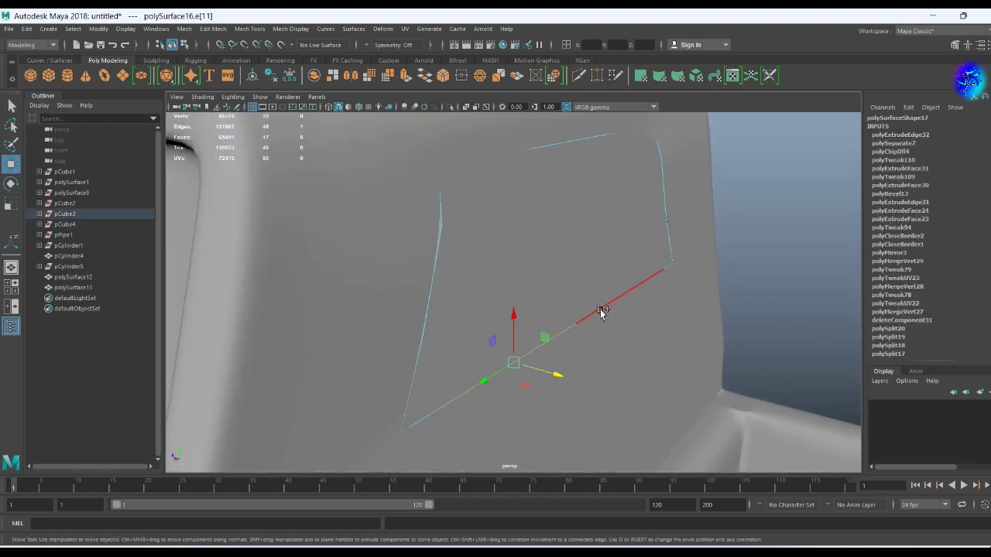
right_drag(520, 300, 524, 305)
click(566, 248)
key(ctrl+e)
mouse_move(566, 248)
mouse_down()
mouse_move(469, 305)
mouse_move(469, 221)
mouse_move(508, 295)
mouse_up()
- Delete the stray edge across the window and bevel the window's edges
key(F10)
click(491, 302)
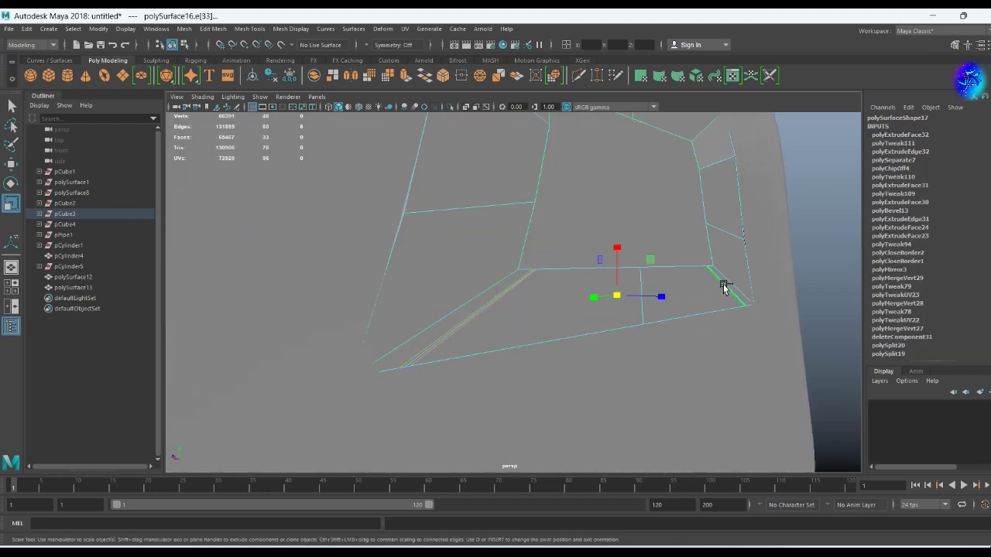
key(ctrl+BackSpace)
mouse_move(631, 305)
alt+mouse_down()
mouse_move(570, 317)
mouse_move(692, 285)
alt+mouse_up()
key(ctrl+b)
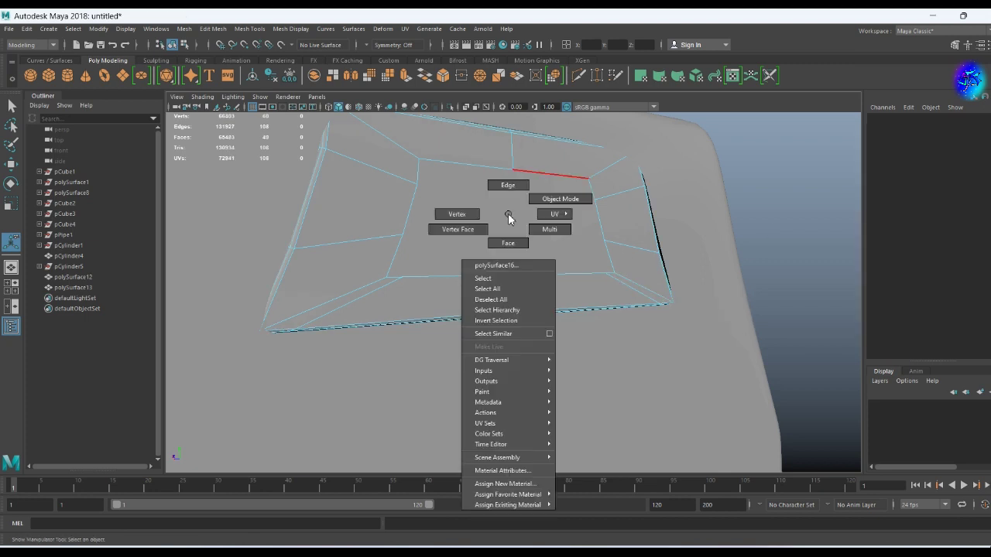
- Return to object mode and reselect the cab mesh
right_drag(511, 214, 537, 215)
scroll(524, 281, down, 5)
click(518, 299)
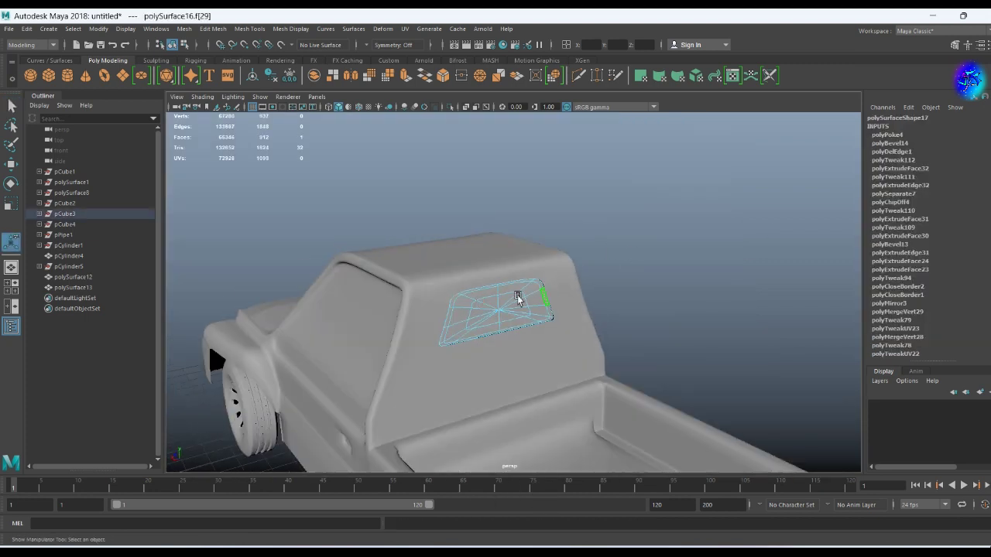
mouse_move(552, 296)
alt+mouse_down()
mouse_move(571, 336)
mouse_move(474, 325)
alt+mouse_up()
click(524, 325)
scroll(630, 398, up, 5)
- Target Weld the stray cab vertex onto its neighbouring vertex
click(484, 231)
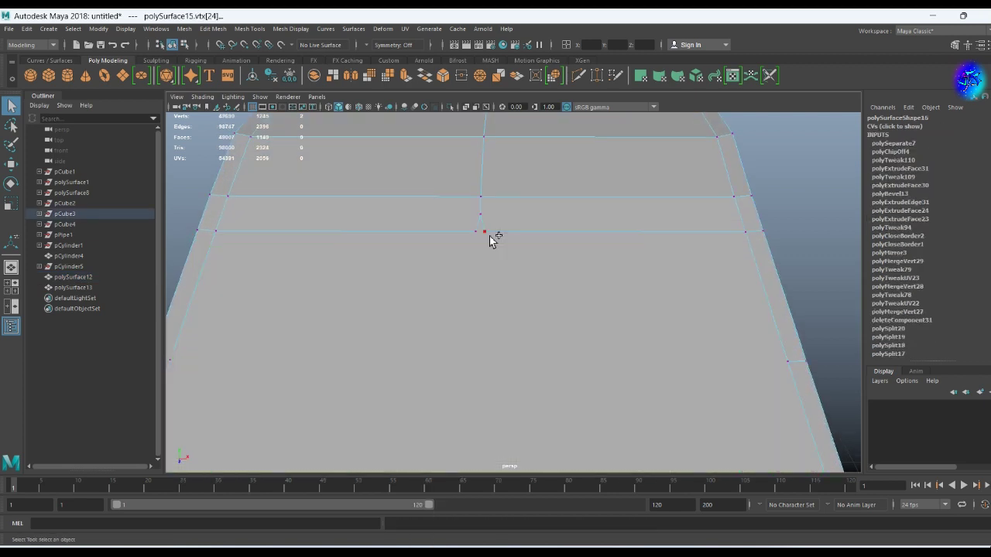
shift+right_drag(519, 145, 522, 195)
mouse_move(521, 194)
alt+mouse_down()
mouse_move(442, 168)
mouse_move(507, 162)
alt+mouse_up()
shift+right_drag(508, 163, 501, 221)
mouse_move(465, 264)
mouse_down()
mouse_move(469, 310)
mouse_move(456, 210)
mouse_move(390, 287)
mouse_move(415, 199)
mouse_move(434, 223)
mouse_up()
key(w)
- Extrude the windshield face of the cab
click(569, 265)
key(ctrl+e)
key(ctrl+e)
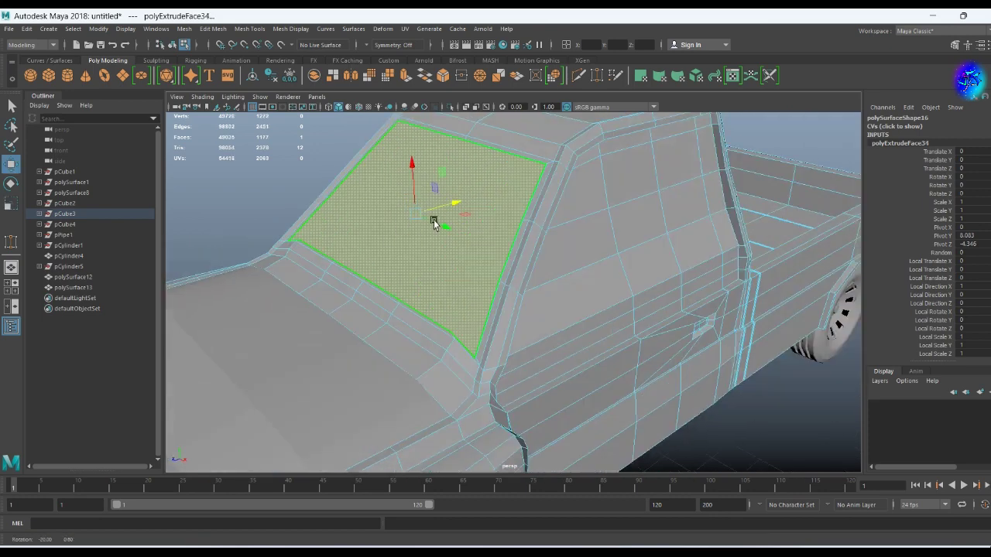
scroll(434, 224, up, 3)
mouse_move(480, 250)
alt+mouse_down()
mouse_move(478, 271)
mouse_move(447, 300)
alt+mouse_up()
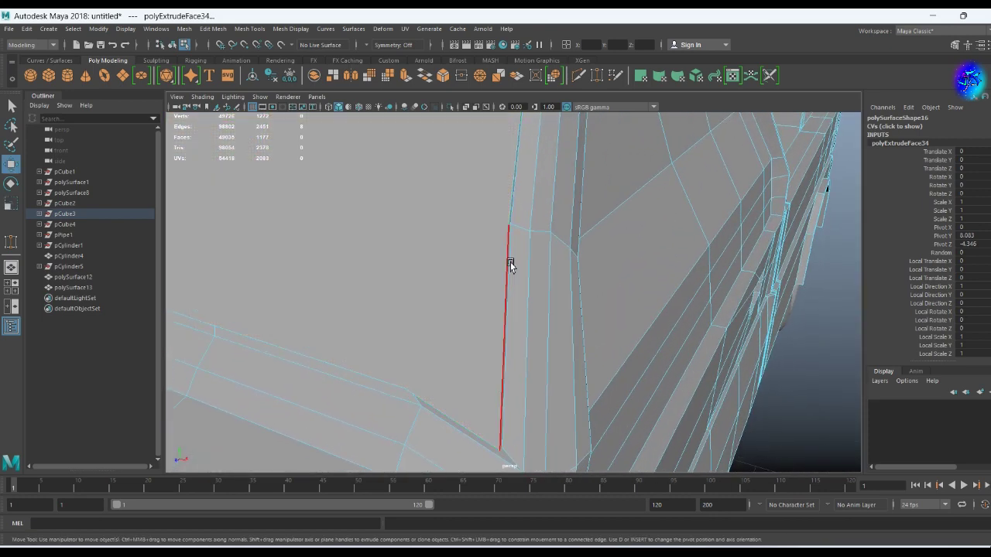
right_drag(423, 254, 422, 266)
mouse_move(422, 266)
alt+mouse_down()
mouse_move(356, 228)
mouse_move(487, 248)
mouse_move(443, 254)
mouse_move(651, 243)
alt+mouse_up()
scroll(645, 358, down, 5)
key(F8)
mouse_move(646, 359)
alt+mouse_down()
mouse_move(544, 290)
mouse_move(568, 317)
alt+mouse_up()
scroll(548, 287, up, 5)
- Frame the windshield face and extract it into a separate object
key(F8)
mouse_move(608, 243)
alt+mouse_down()
mouse_move(683, 259)
mouse_move(534, 274)
alt+mouse_up()
key(f)
mouse_move(692, 303)
alt+mouse_down()
mouse_move(576, 267)
mouse_move(586, 250)
mouse_move(577, 265)
mouse_move(527, 251)
alt+mouse_up()
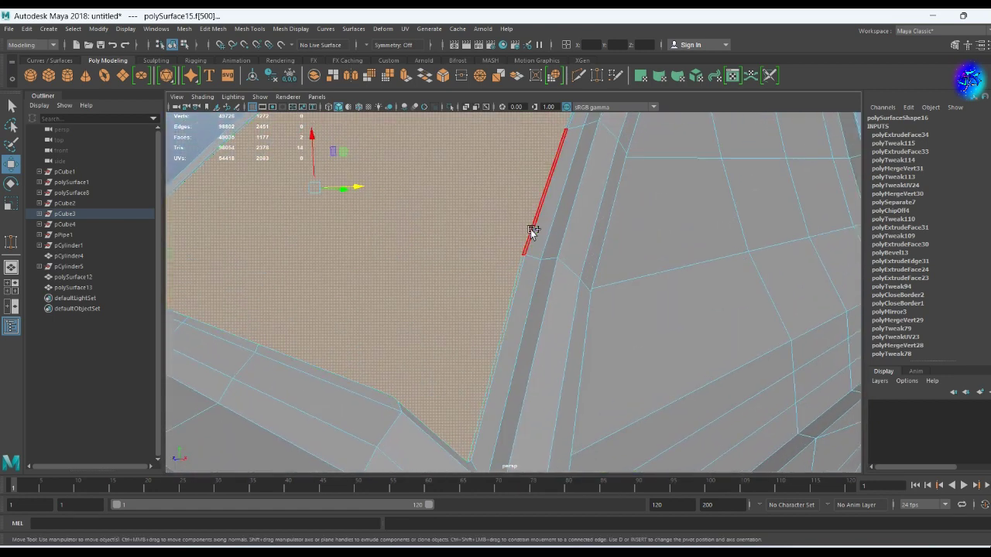
shift+right_drag(498, 228, 482, 380)
scroll(462, 334, down, 3)
key(F8)
mouse_move(593, 321)
alt+mouse_down()
mouse_move(752, 206)
mouse_move(615, 323)
mouse_move(552, 329)
alt+mouse_up()
- Delete two extra edges from the separated windshield piece
shift+right_drag(548, 291, 516, 277)
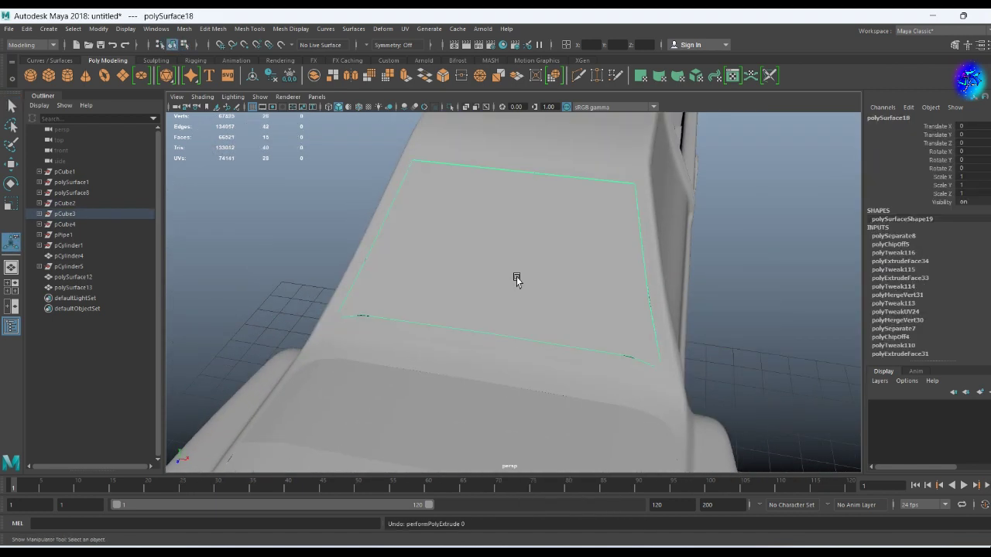
key(F11)
click(517, 275)
alt+drag(420, 306, 378, 281)
scroll(483, 283, up, 3)
click(480, 285)
mouse_move(480, 285)
alt+mouse_down()
mouse_move(500, 210)
mouse_move(532, 235)
mouse_move(445, 204)
alt+mouse_up()
key(Delete)
click(445, 204)
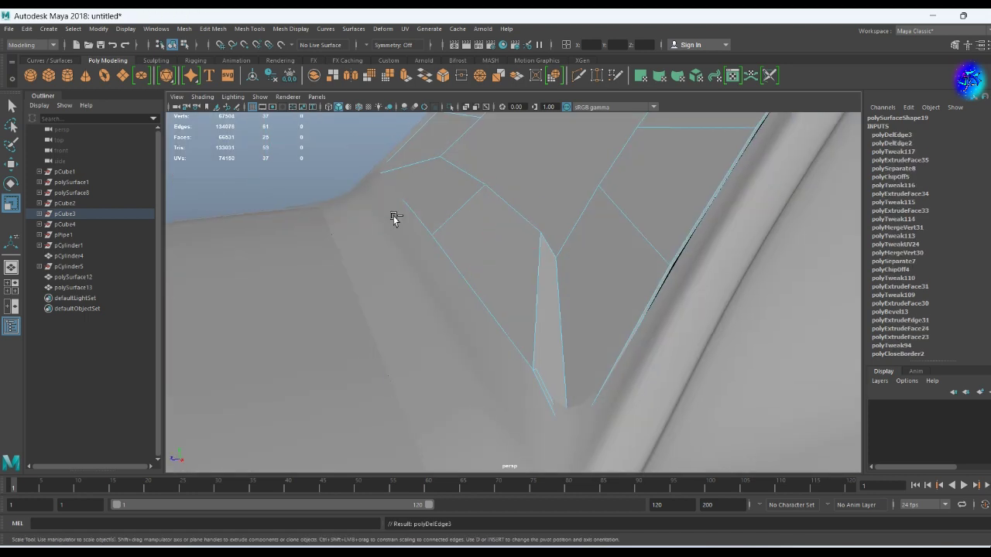
mouse_move(525, 278)
alt+mouse_down()
mouse_move(483, 305)
mouse_move(465, 294)
mouse_move(504, 199)
alt+mouse_up()
key(Delete)
- Poke the windshield face to add a centre point
right_drag(504, 199, 508, 203)
click(501, 189)
key(w)
mouse_move(502, 189)
alt+mouse_down()
mouse_move(530, 186)
mouse_move(646, 294)
mouse_move(535, 263)
alt+mouse_up()
shift+right_drag(548, 271, 565, 261)
mouse_move(564, 261)
alt+mouse_down()
mouse_move(597, 256)
mouse_move(774, 279)
mouse_move(673, 266)
mouse_move(458, 208)
alt+mouse_up()
key(F8)
- Bevel the poked windshield's edge and move an inner edge to reshape the panel
click(439, 280)
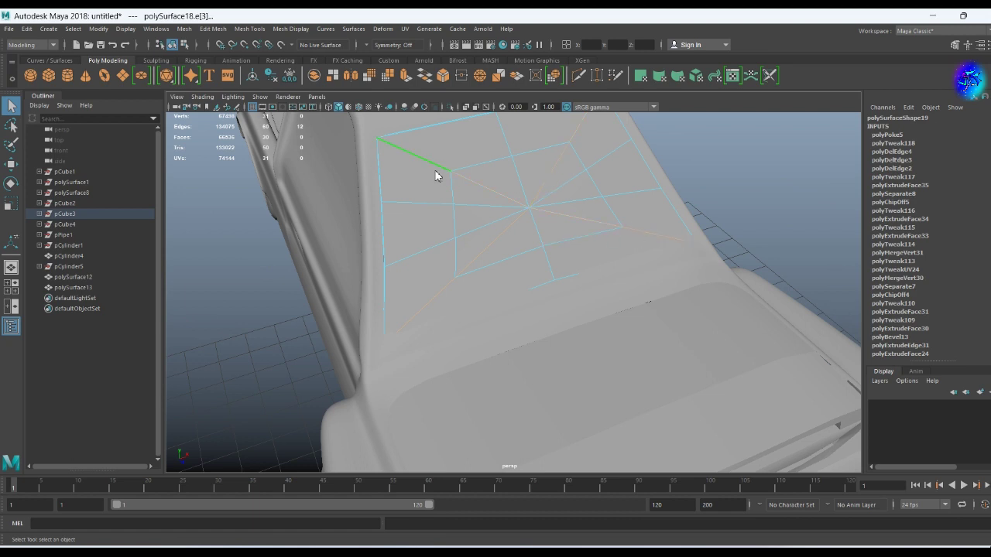
key(ctrl+b)
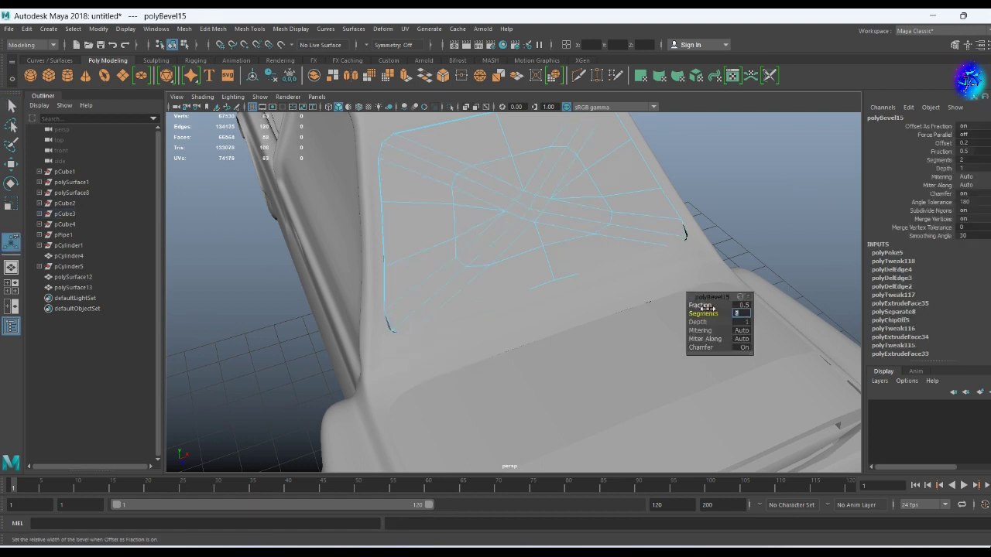
mouse_move(571, 338)
alt+mouse_down()
mouse_move(556, 316)
mouse_move(655, 239)
mouse_move(483, 248)
mouse_move(495, 226)
mouse_move(487, 255)
mouse_move(559, 237)
mouse_move(487, 313)
mouse_move(552, 275)
alt+mouse_up()
click(487, 313)
key(f)
mouse_move(478, 382)
alt+mouse_down()
mouse_move(442, 380)
mouse_move(523, 309)
alt+mouse_up()
click(523, 310)
mouse_move(376, 322)
alt+mouse_down()
mouse_move(303, 312)
mouse_move(438, 312)
alt+mouse_up()
click(444, 326)
key(w)
drag(486, 277, 447, 291)
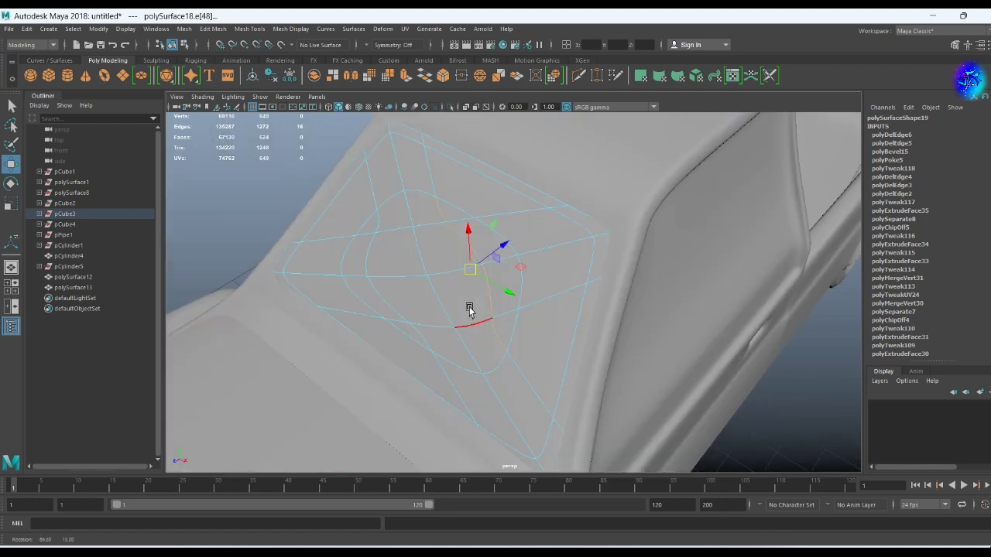
- Try extruding the window face, then undo the extrusion
alt+drag(511, 300, 549, 336)
click(522, 310)
key(ctrl+e)
right_drag(523, 309, 535, 308)
key(ctrl+z)
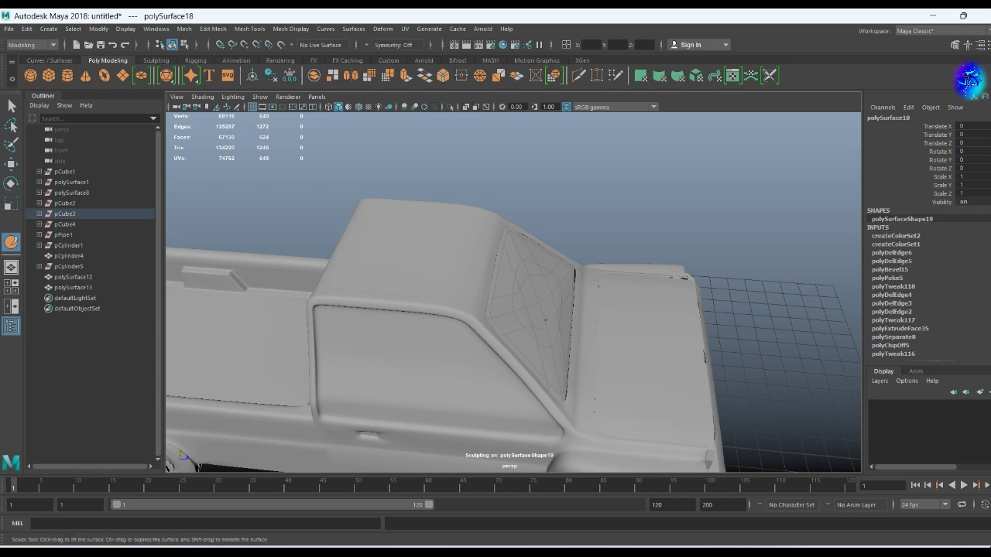
- Select the cab roof's edge loop and scale it
mouse_move(590, 308)
alt+mouse_down()
mouse_move(546, 294)
mouse_move(516, 313)
mouse_move(451, 299)
mouse_move(417, 339)
alt+mouse_up()
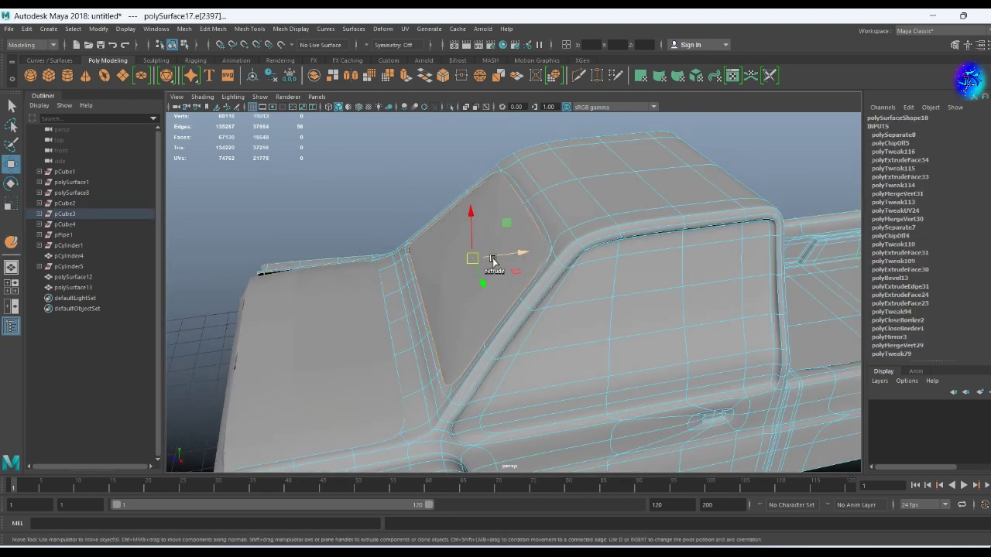
mouse_move(500, 275)
alt+mouse_down()
mouse_move(602, 277)
mouse_move(579, 302)
mouse_move(470, 306)
mouse_move(505, 276)
alt+mouse_up()
double_click(579, 303)
key(r)
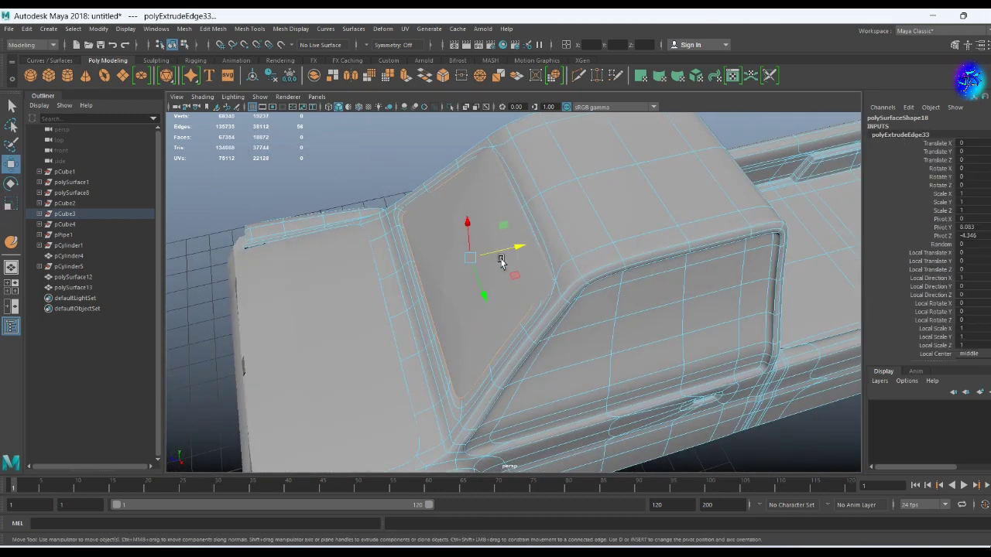
key(3)
key(F8)
scroll(752, 387, down, 3)
- Select the side window faces on the cab
mouse_move(752, 387)
alt+mouse_down()
mouse_move(620, 372)
mouse_move(526, 345)
alt+mouse_up()
scroll(610, 367, up, 2)
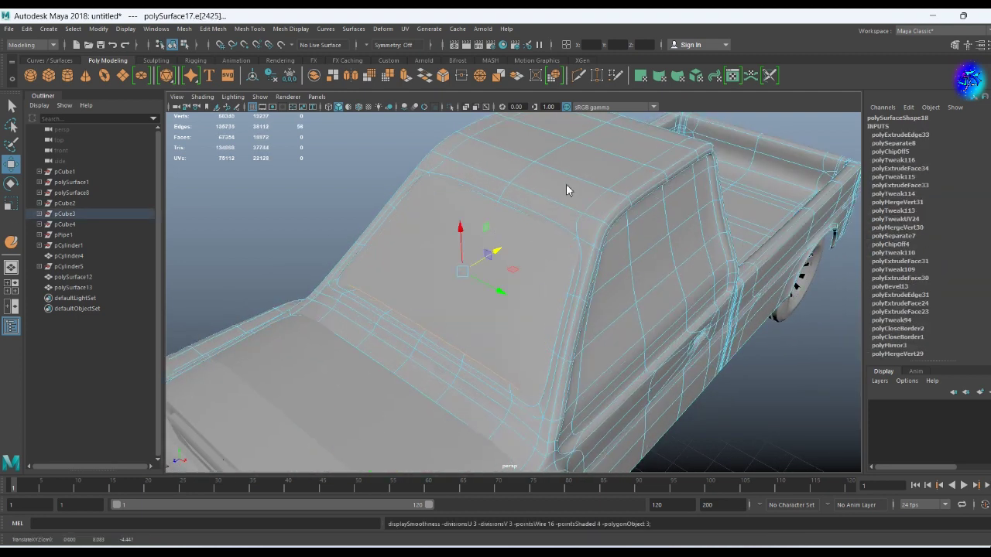
alt+drag(566, 191, 553, 294)
click(553, 294)
scroll(580, 292, up, 3)
key(F11)
click(583, 196)
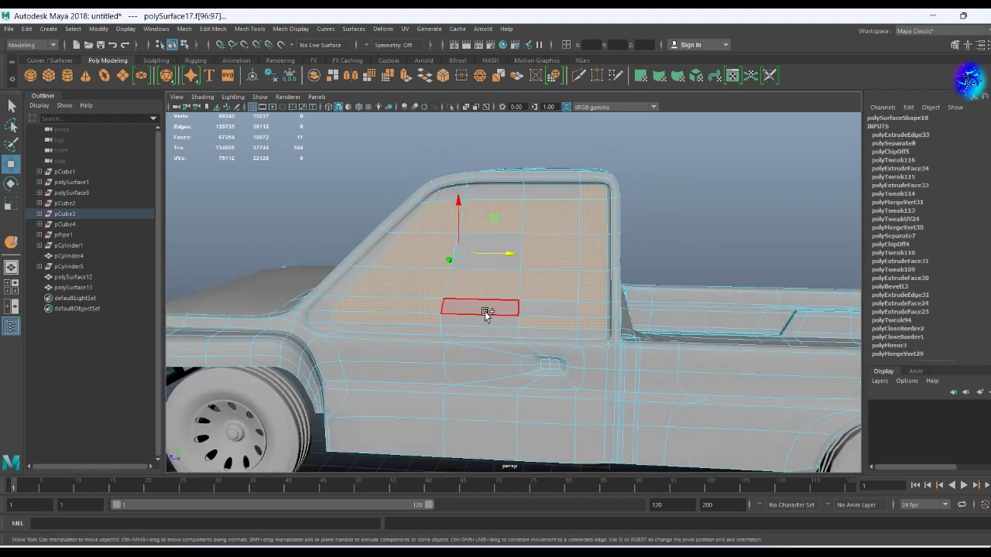
shift+click(523, 323)
alt+drag(524, 323, 489, 200)
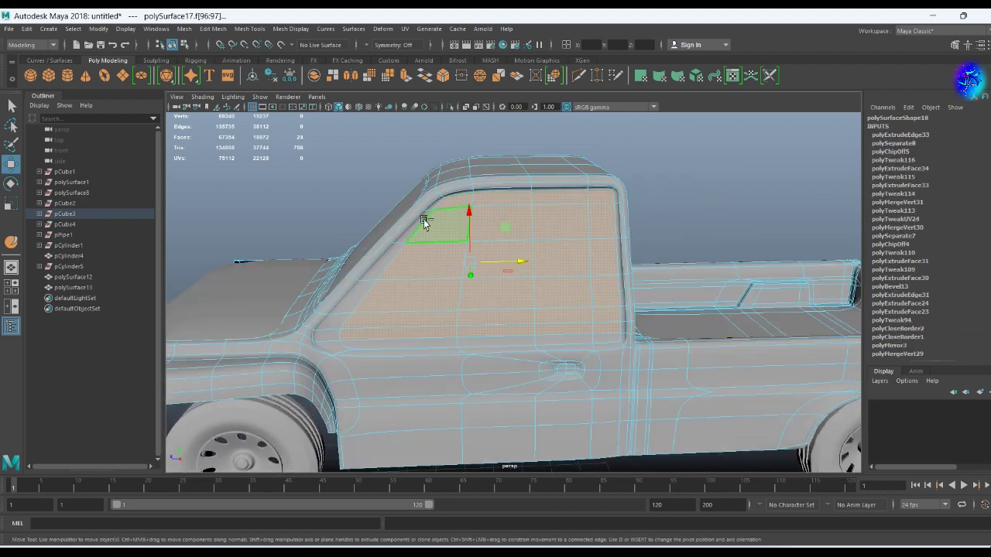
alt+drag(428, 230, 475, 197)
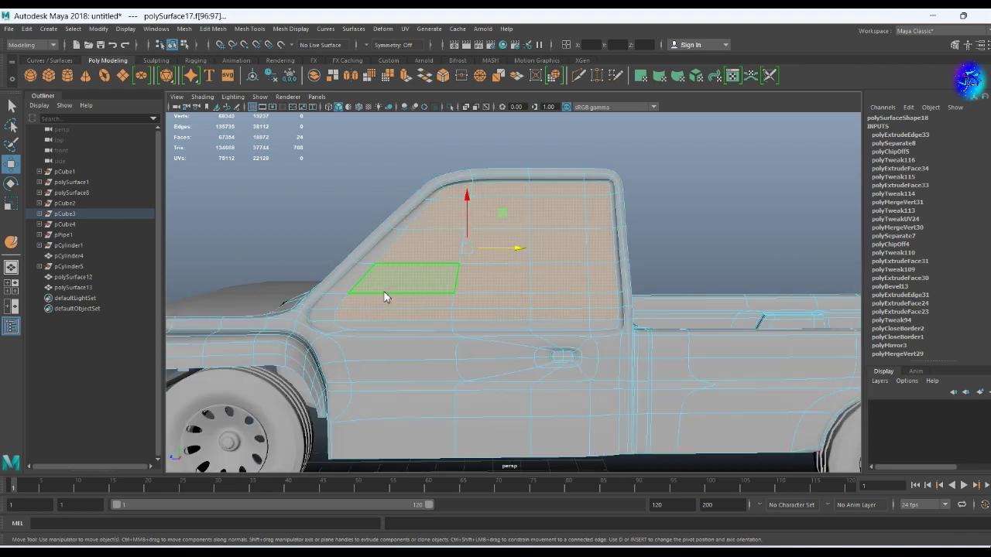
- Add the lower strip face and extract the window faces into a separate piece
shift+right_drag(384, 297, 376, 463)
mouse_move(376, 436)
alt+mouse_down()
mouse_move(637, 392)
mouse_move(402, 261)
alt+mouse_up()
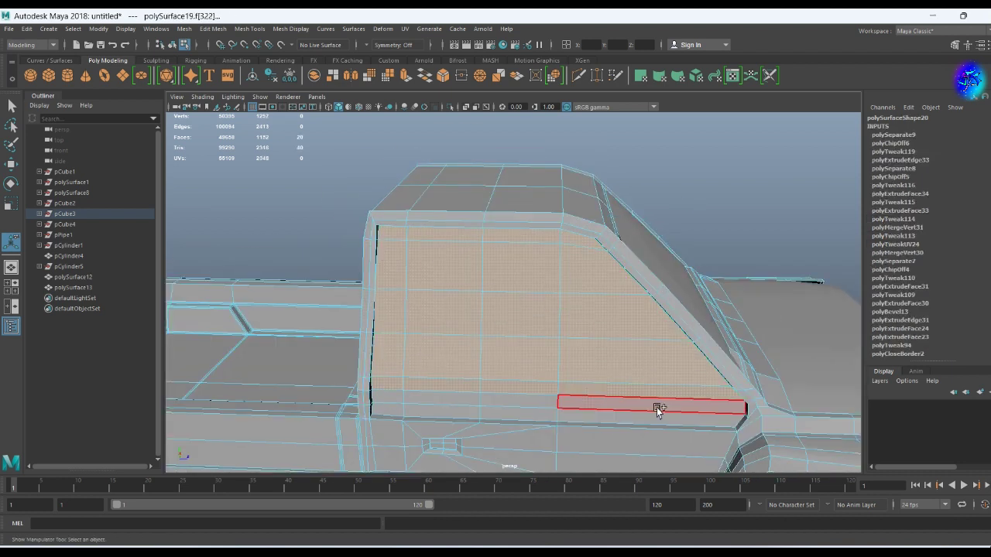
shift+click(612, 418)
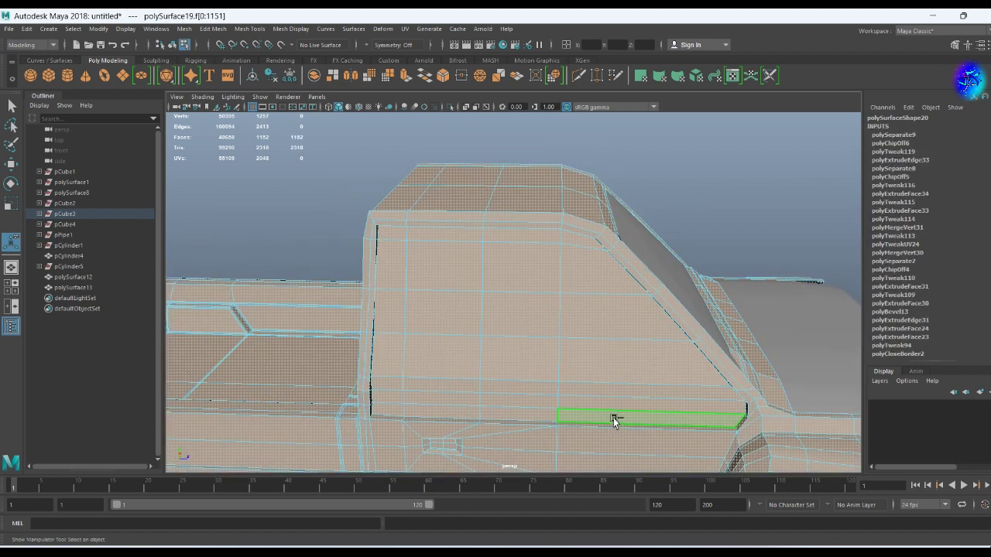
key(3)
shift+right_click(443, 398)
click(436, 499)
- Assign a new Blinn material to the rear window piece and adjust its transparency
scroll(585, 347, down, 5)
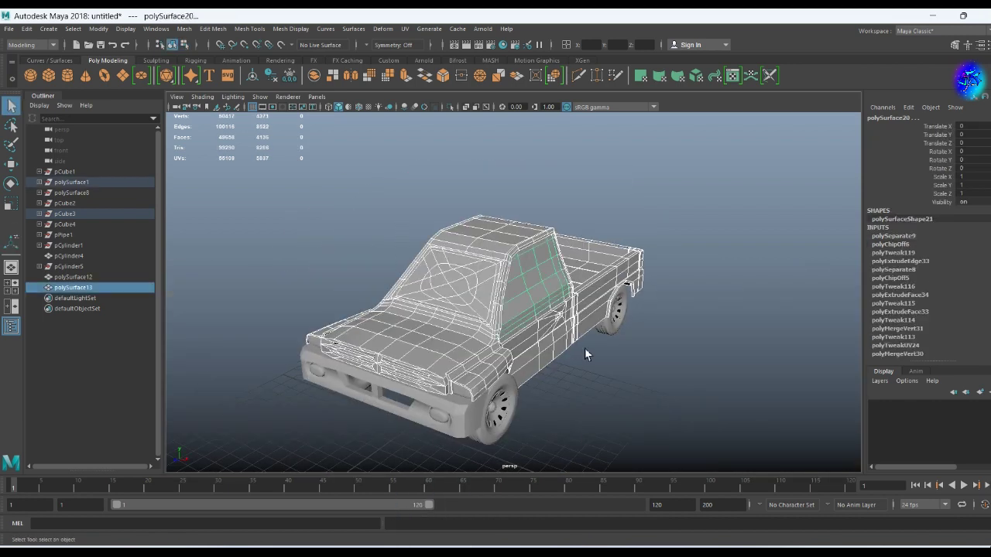
mouse_move(585, 348)
alt+mouse_down()
mouse_move(399, 278)
mouse_move(510, 274)
alt+mouse_up()
click(509, 275)
shift+right_click(509, 275)
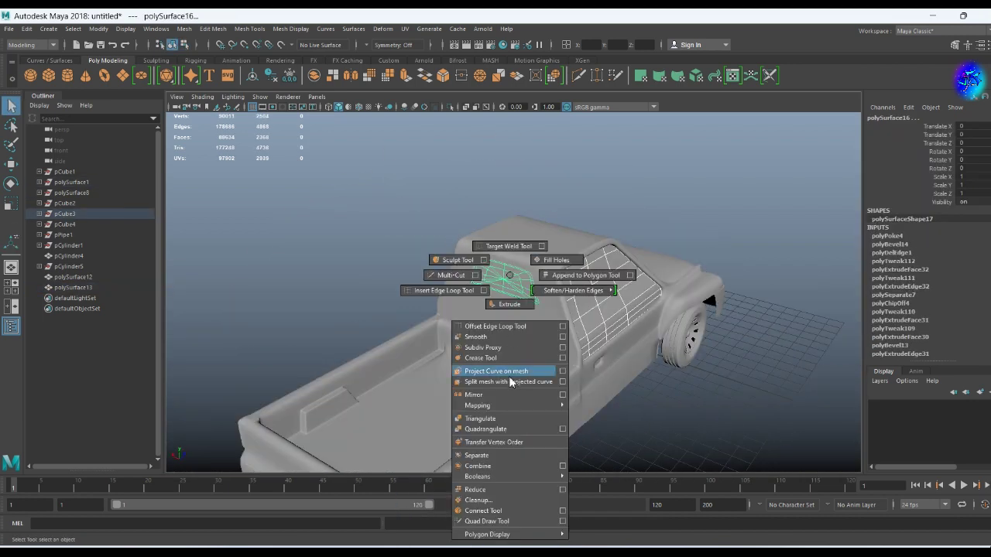
right_drag(509, 275, 503, 545)
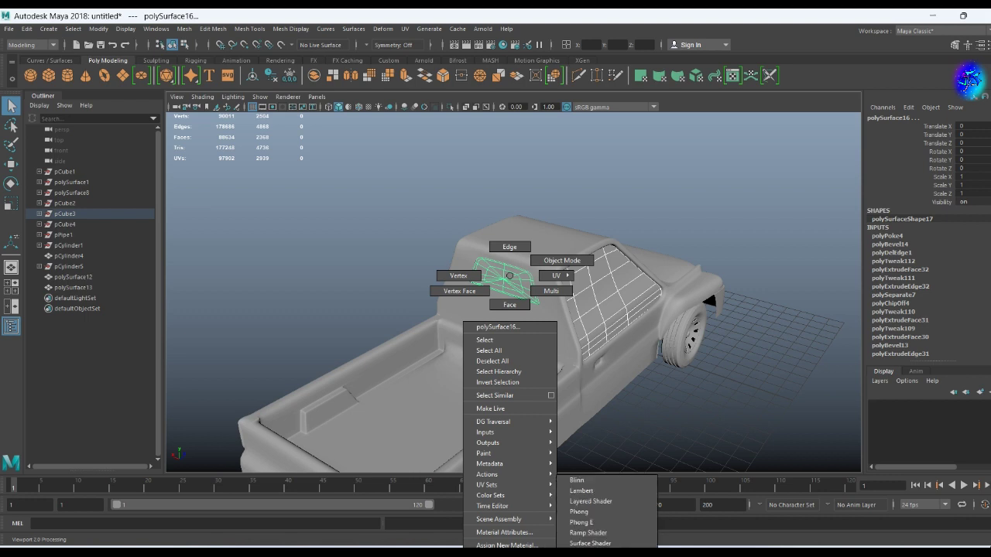
click(594, 483)
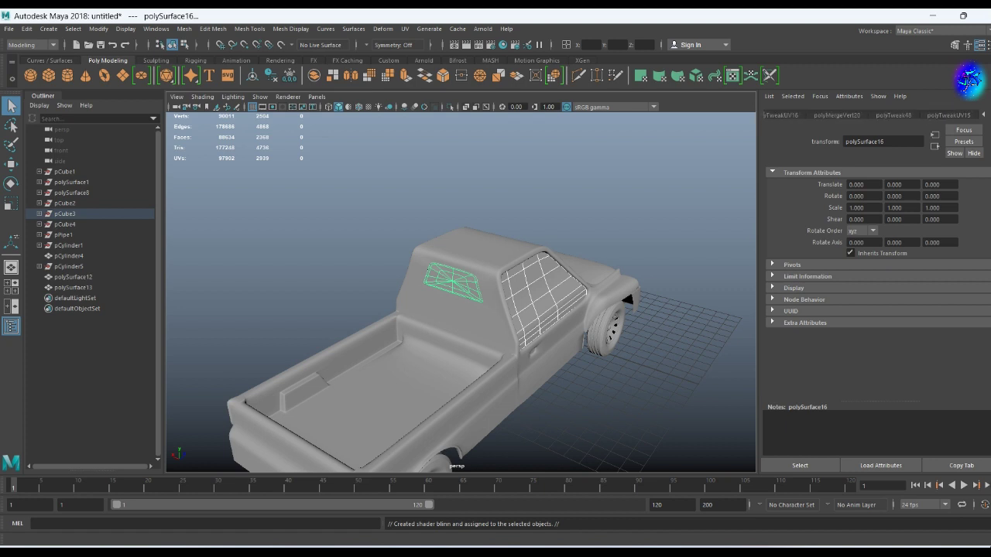
right_drag(546, 310, 624, 481)
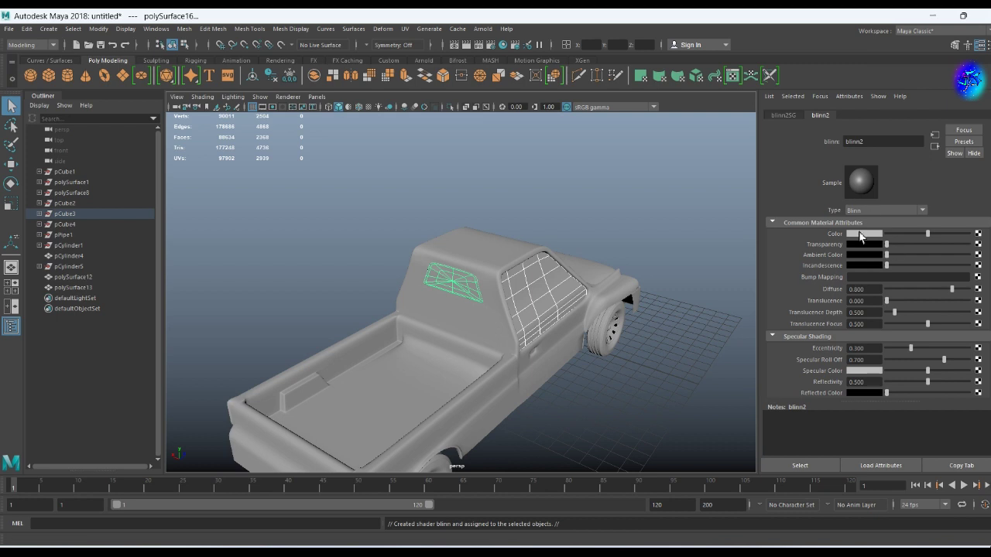
click(617, 373)
- Select another glass piece near the truck's front, then deselect it
mouse_move(617, 374)
alt+mouse_down()
mouse_move(524, 377)
mouse_move(445, 313)
alt+mouse_up()
alt+right_drag(445, 313, 535, 343)
click(535, 343)
mouse_move(535, 343)
alt+mouse_down()
mouse_move(535, 361)
mouse_move(506, 278)
mouse_move(489, 282)
mouse_move(512, 340)
mouse_move(387, 361)
mouse_move(387, 316)
alt+mouse_up()
scroll(489, 282, down, 5)
click(512, 340)
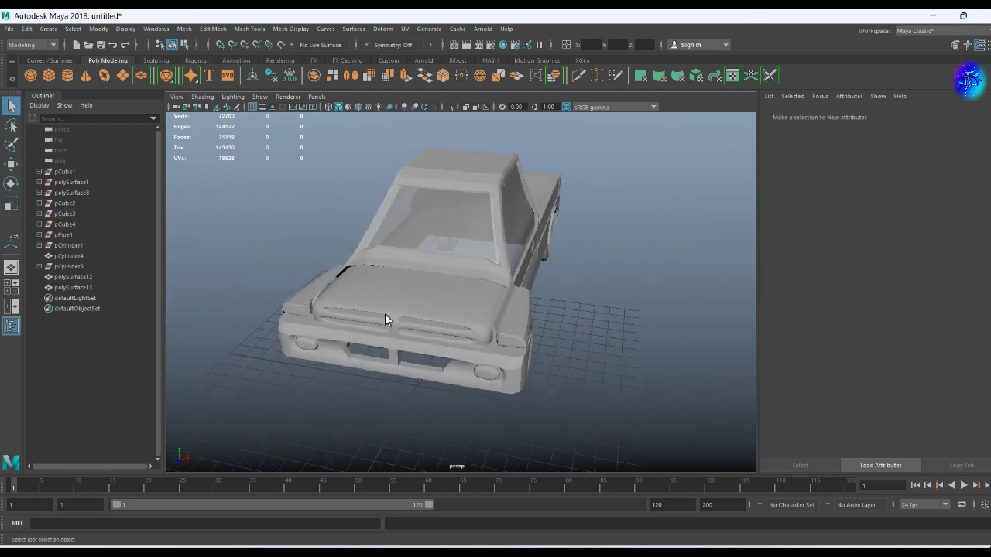
- Select the front grille's edges and bevel them
click(387, 320)
scroll(387, 320, up, 3)
key(F10)
click(512, 355)
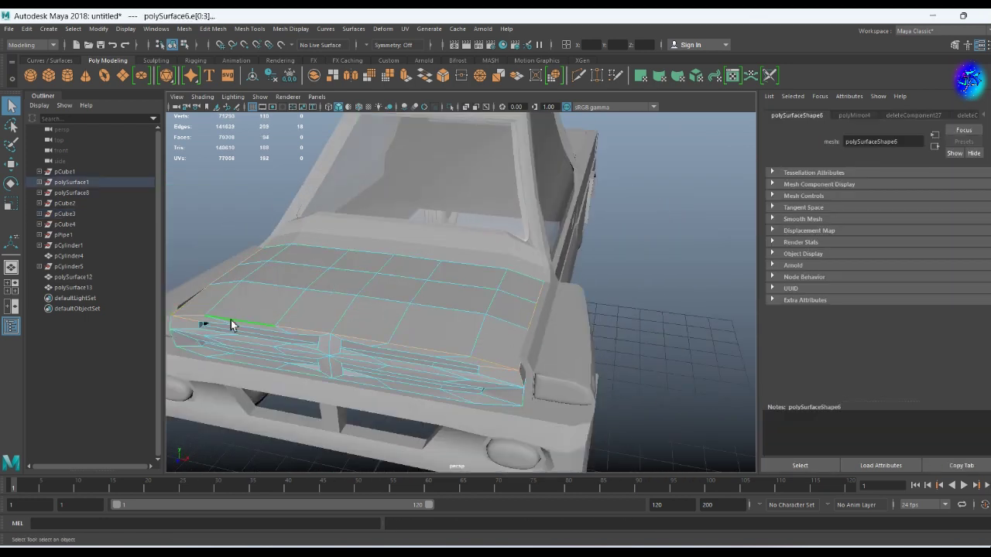
alt+drag(231, 325, 368, 337)
alt+drag(710, 291, 696, 202)
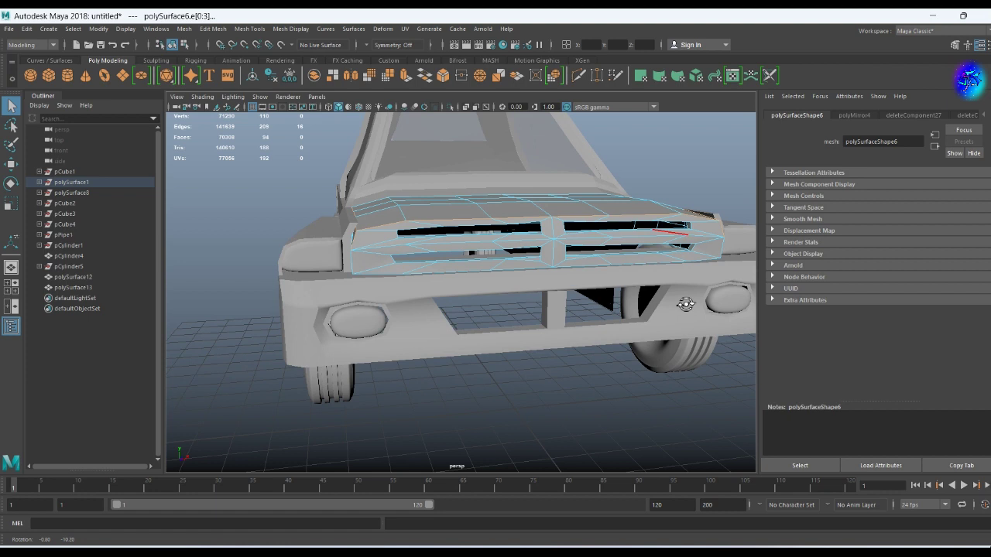
mouse_move(406, 195)
alt+mouse_down()
mouse_move(420, 210)
mouse_move(399, 223)
alt+mouse_up()
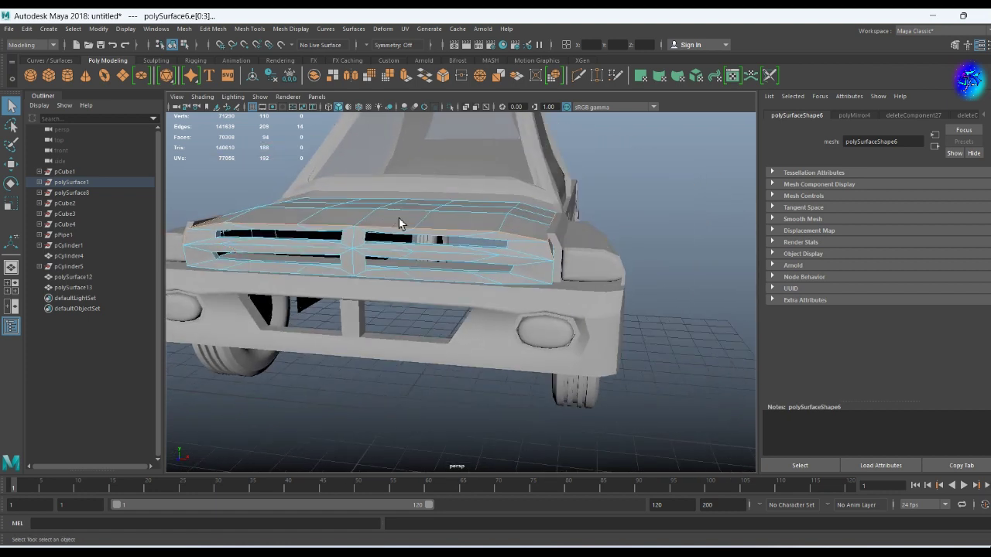
mouse_move(245, 275)
alt+mouse_down()
mouse_move(436, 271)
mouse_move(604, 309)
alt+mouse_up()
key(ctrl+b)
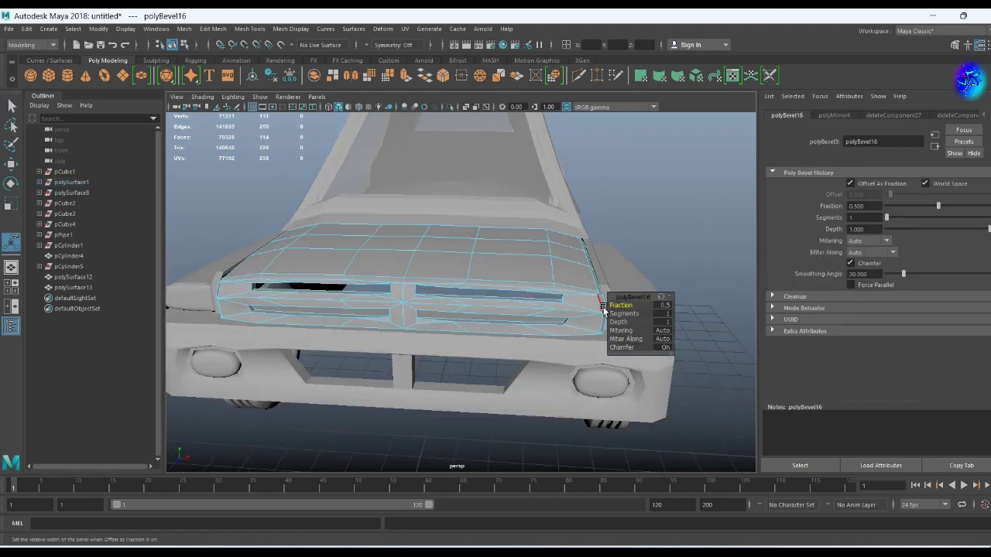
- Reselect the grille object and zoom out to see the whole truck
key(q)
click(607, 253)
click(619, 297)
click(633, 314)
mouse_move(633, 315)
alt+mouse_down()
mouse_move(477, 336)
mouse_move(394, 275)
mouse_move(431, 294)
mouse_move(414, 302)
alt+mouse_up()
key(ctrl+z)
click(414, 302)
right_drag(415, 302, 413, 291)
mouse_move(413, 292)
alt+mouse_down()
mouse_move(274, 311)
mouse_move(328, 287)
mouse_move(343, 315)
alt+mouse_up()
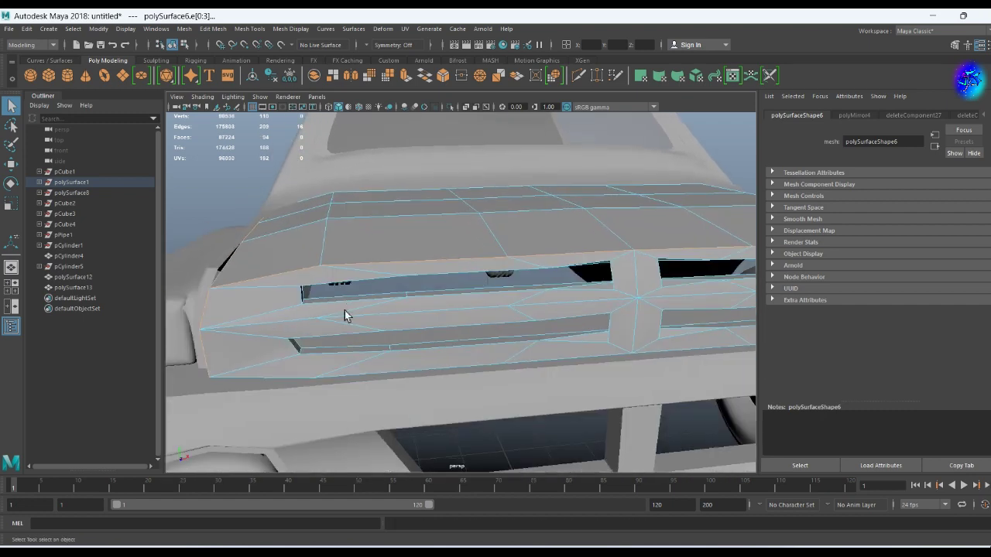
scroll(343, 315, down, 5)
right_drag(444, 259, 444, 248)
mouse_move(445, 248)
alt+mouse_down()
mouse_move(384, 372)
mouse_move(398, 343)
mouse_move(356, 281)
mouse_move(493, 308)
mouse_move(414, 261)
alt+mouse_up()
key(w)
key(w)
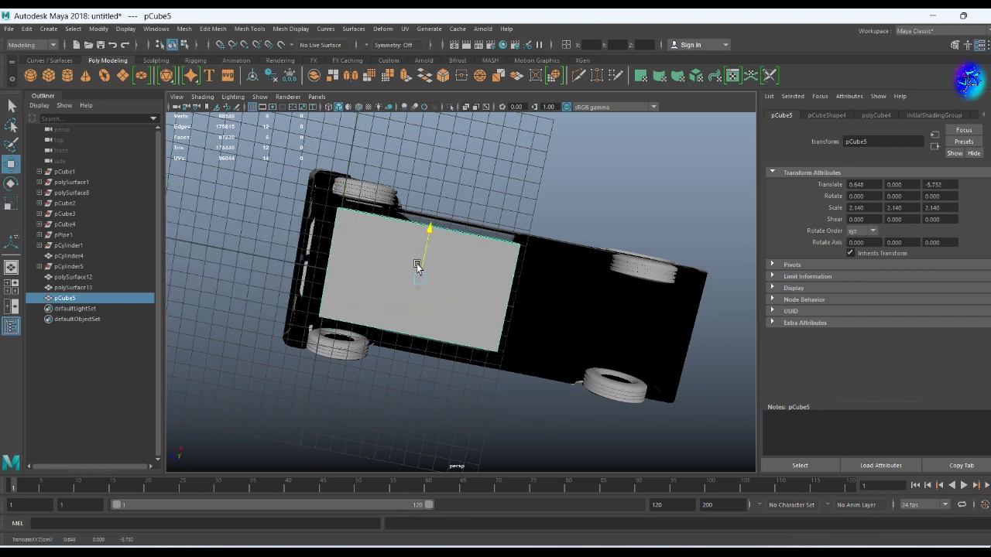
- Stretch the flat panel by moving one end's vertices outward
key(F9)
drag(573, 232, 511, 379)
drag(542, 333, 660, 354)
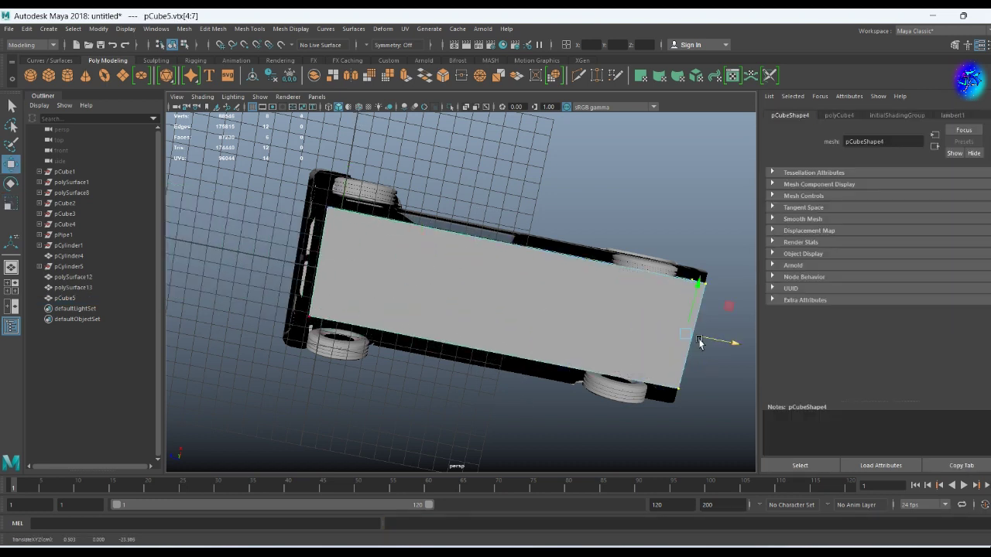
right_drag(563, 309, 612, 288)
mouse_move(612, 288)
alt+mouse_down()
mouse_move(447, 319)
mouse_move(410, 264)
mouse_move(518, 323)
mouse_move(346, 286)
alt+mouse_up()
key(r)
key(w)
- Widen and move the panel's end vertices so it spans the truck's length
key(F9)
drag(289, 248, 392, 417)
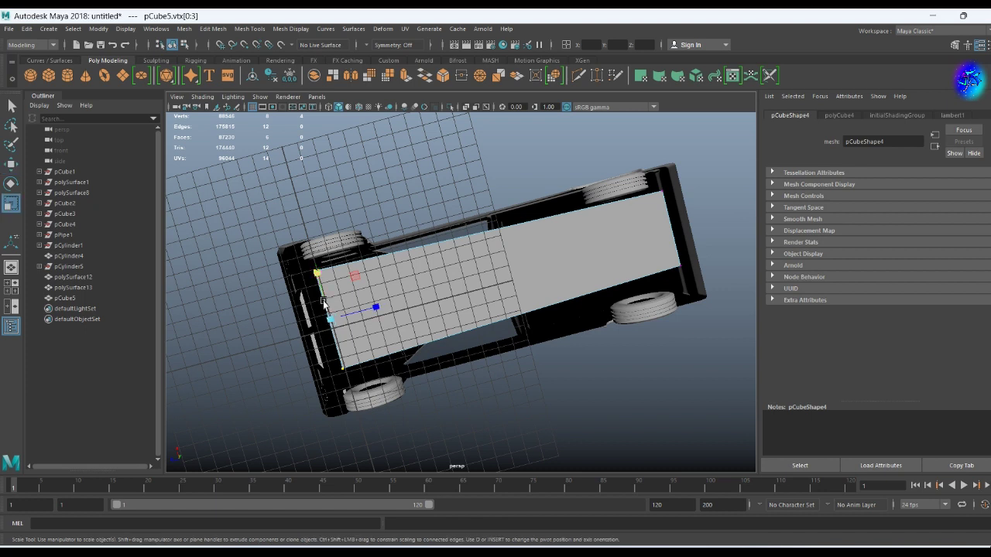
drag(323, 303, 320, 289)
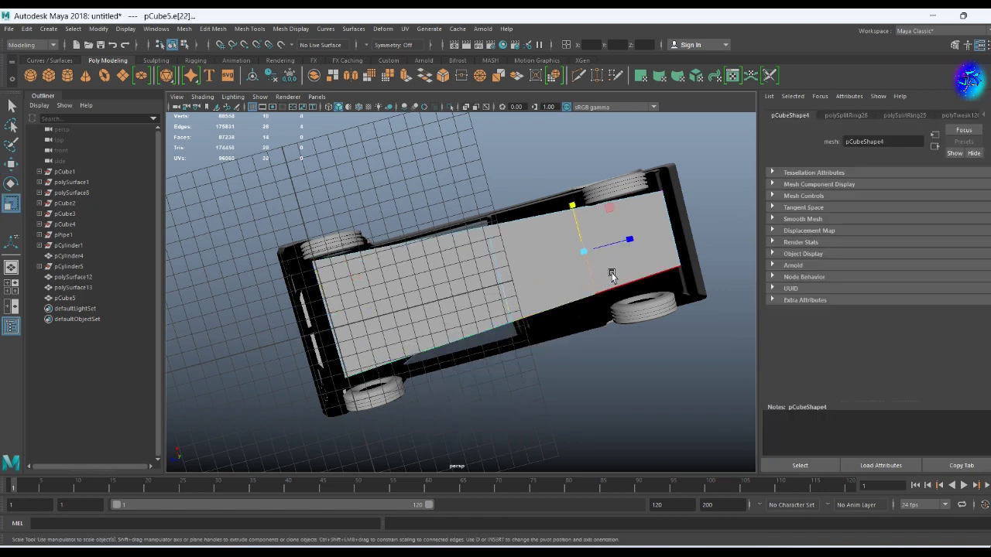
alt+drag(612, 277, 550, 325)
key(F9)
mouse_move(465, 338)
alt+mouse_down()
mouse_move(338, 376)
mouse_move(473, 288)
alt+mouse_up()
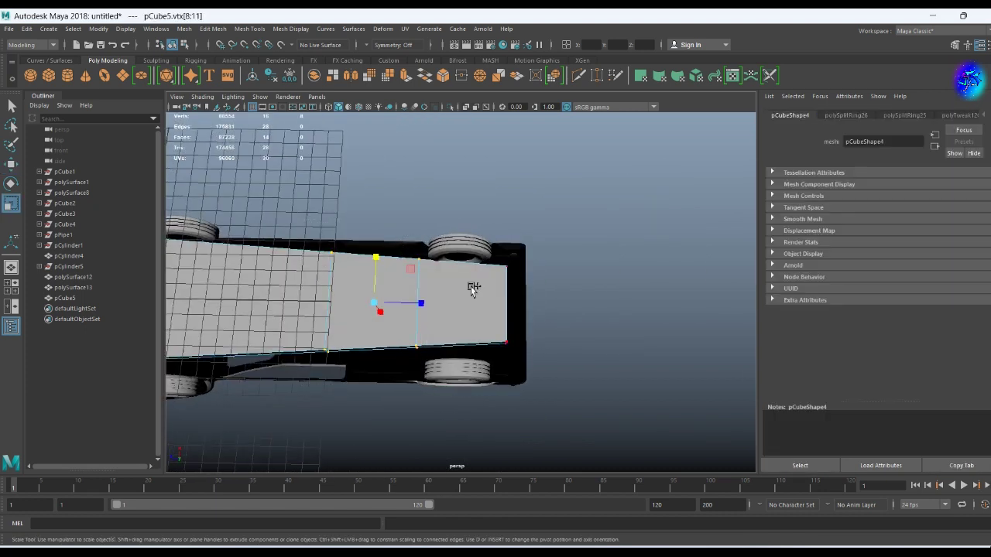
key(w)
mouse_move(504, 349)
alt+mouse_down()
mouse_move(420, 283)
mouse_move(429, 284)
alt+mouse_up()
scroll(409, 287, down, 3)
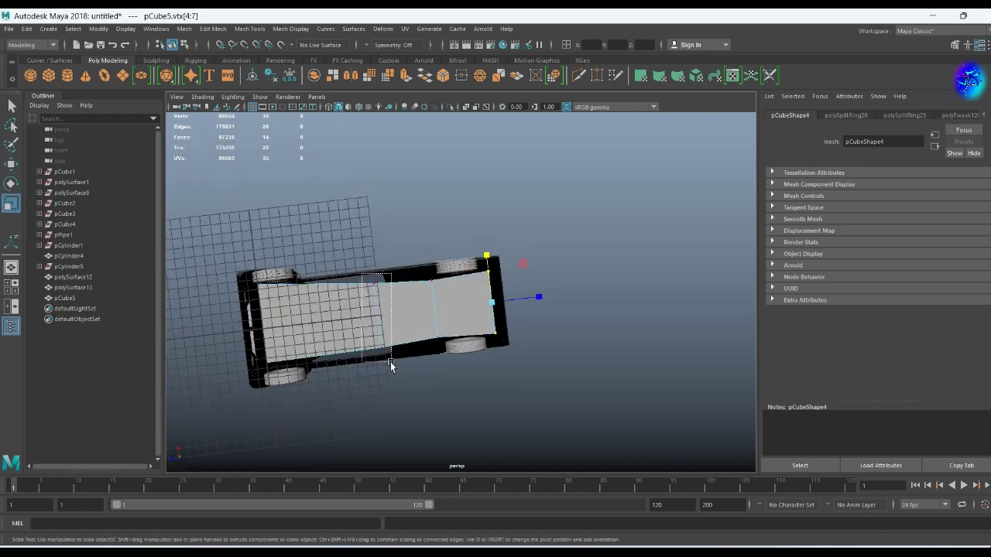
mouse_move(372, 265)
alt+mouse_down()
mouse_move(442, 387)
mouse_move(409, 287)
alt+mouse_up()
key(F8)
- Bevel the floor panel's selected edge, then create a new cube at the origin
key(F10)
click(431, 302)
key(r)
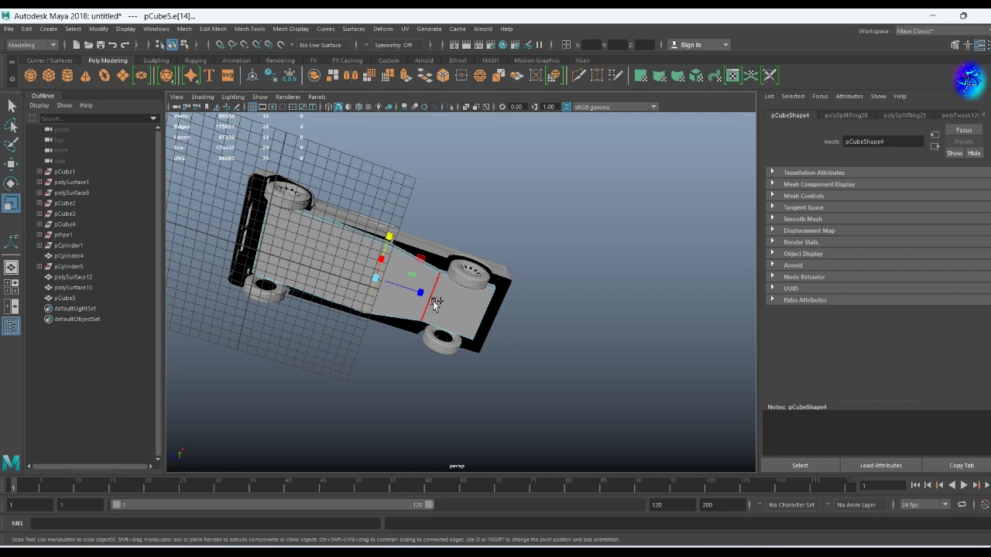
shift+right_drag(534, 335, 596, 346)
mouse_move(517, 329)
alt+mouse_down()
mouse_move(369, 323)
mouse_move(453, 371)
mouse_move(495, 444)
mouse_move(582, 415)
mouse_move(495, 403)
alt+mouse_up()
key(q)
click(454, 371)
click(48, 75)
- Scale pCube6 up, taper its top vertices, and raise the smaller pCube7 onto it at about half size
key(r)
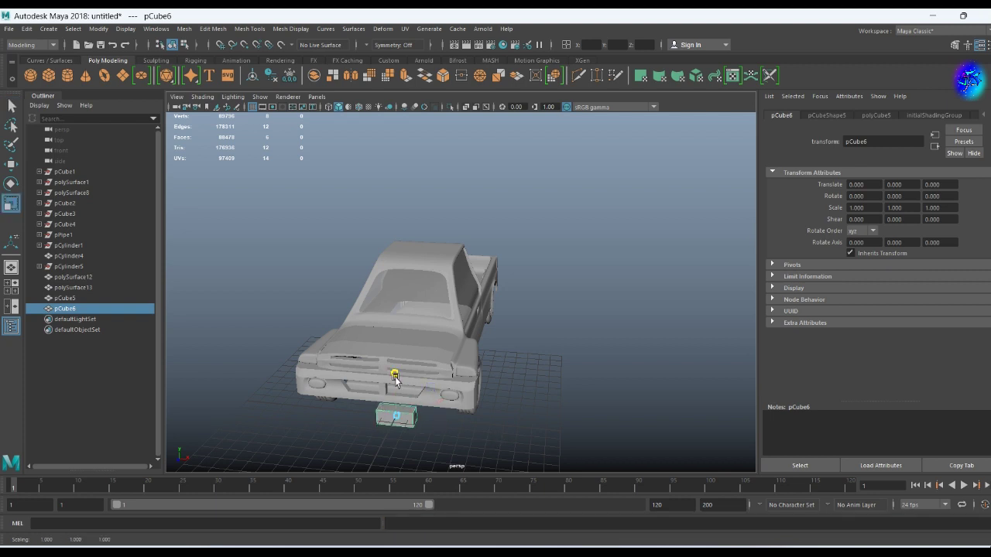
mouse_move(395, 333)
alt+mouse_down()
mouse_move(429, 392)
mouse_move(449, 360)
alt+mouse_up()
scroll(424, 409, up, 5)
key(F9)
key(F8)
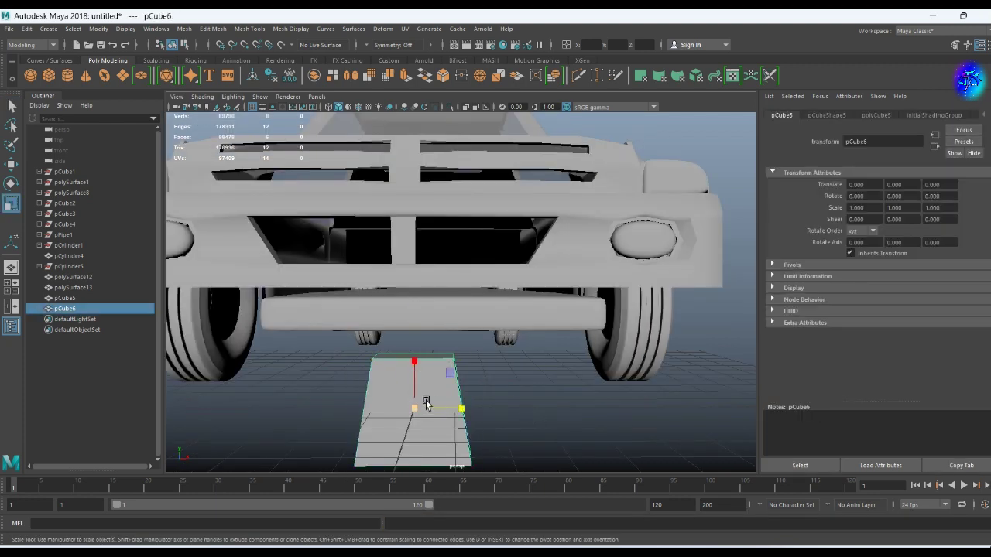
key(w)
mouse_move(415, 392)
mouse_down()
mouse_move(408, 279)
mouse_move(408, 324)
mouse_move(459, 338)
mouse_move(427, 350)
mouse_up()
key(w)
key(F8)
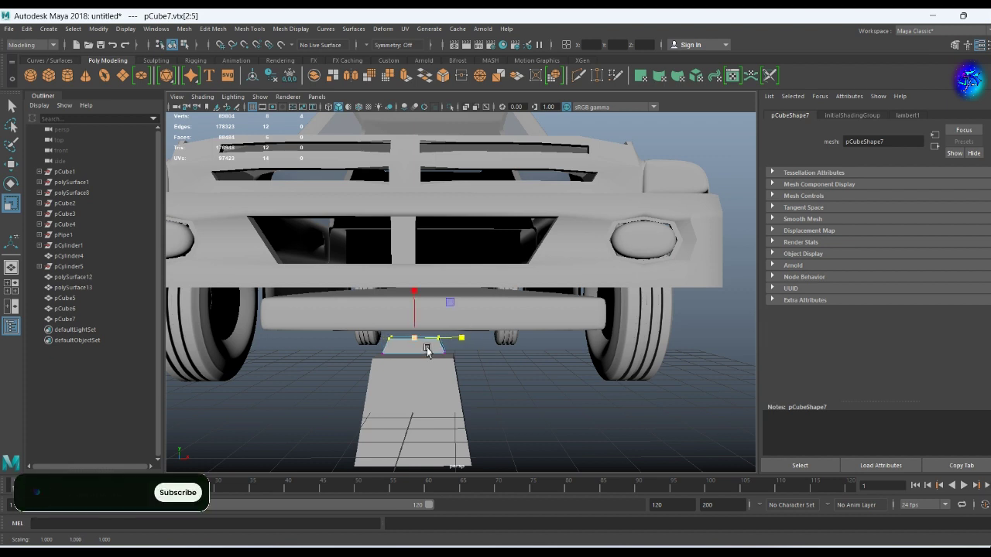
- Select an edge of the small top cube and bevel it
mouse_move(414, 310)
alt+mouse_down()
mouse_move(377, 370)
mouse_move(320, 380)
alt+mouse_up()
click(321, 380)
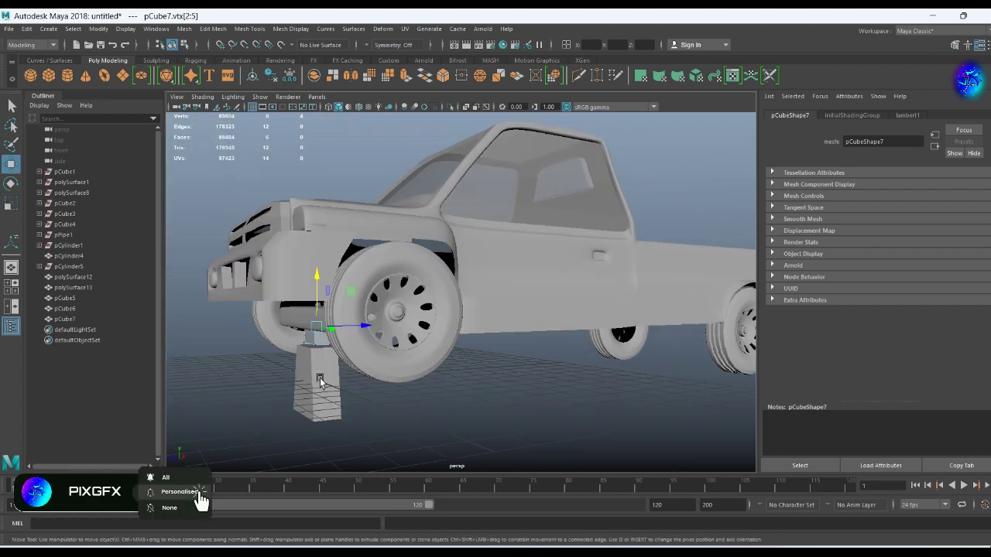
scroll(401, 387, up, 5)
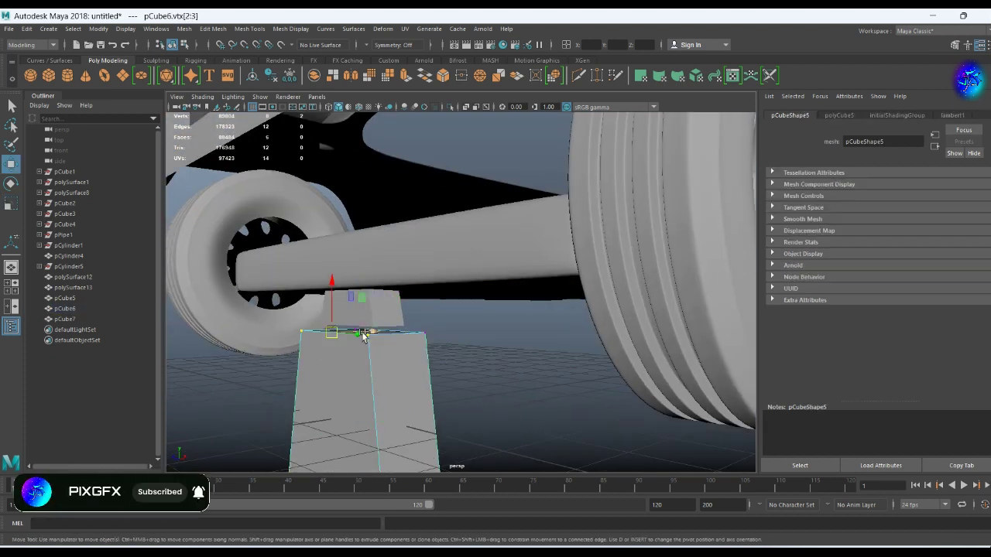
mouse_move(386, 350)
alt+mouse_down()
mouse_move(301, 356)
mouse_move(379, 380)
mouse_move(491, 394)
alt+mouse_up()
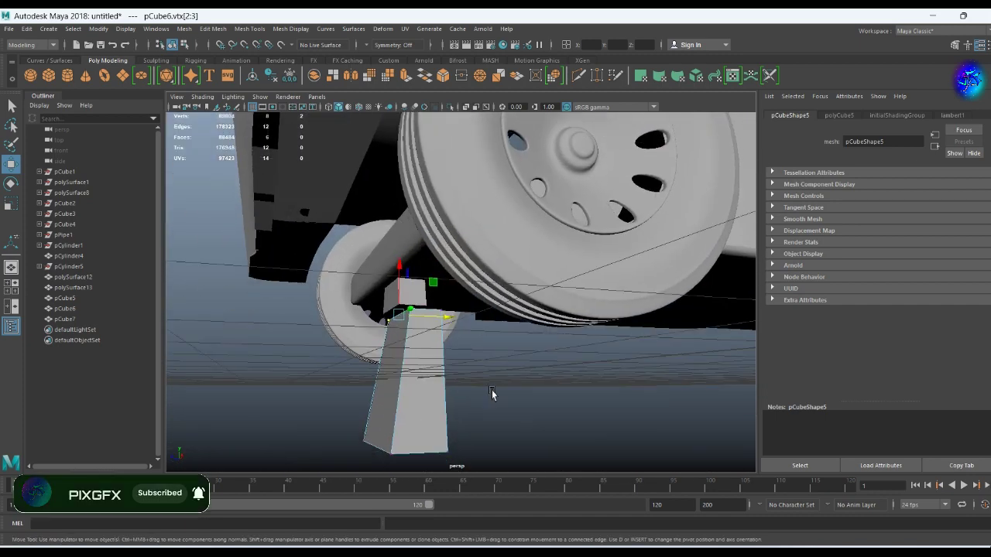
click(417, 300)
alt+drag(453, 309, 460, 327)
scroll(460, 327, up, 3)
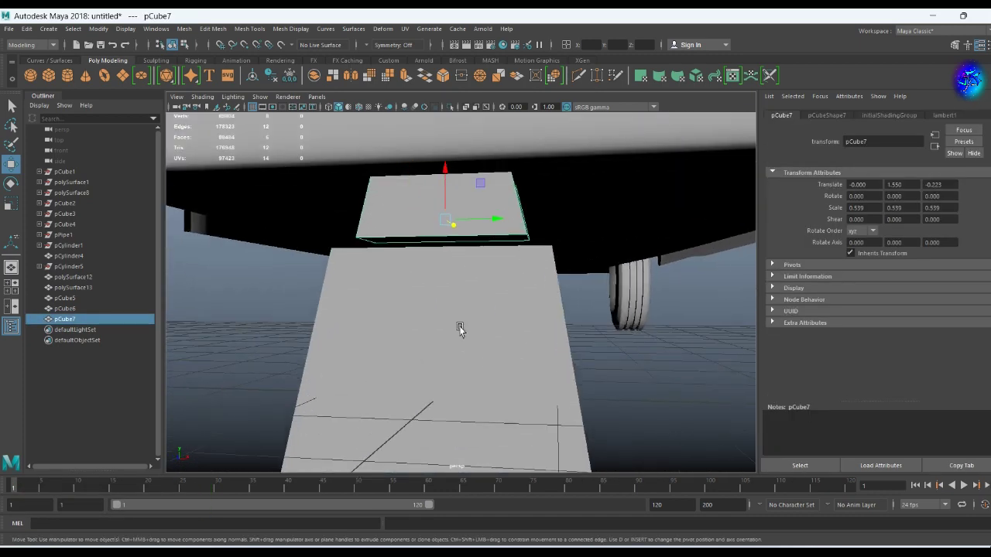
key(F10)
click(409, 269)
scroll(409, 269, down, 5)
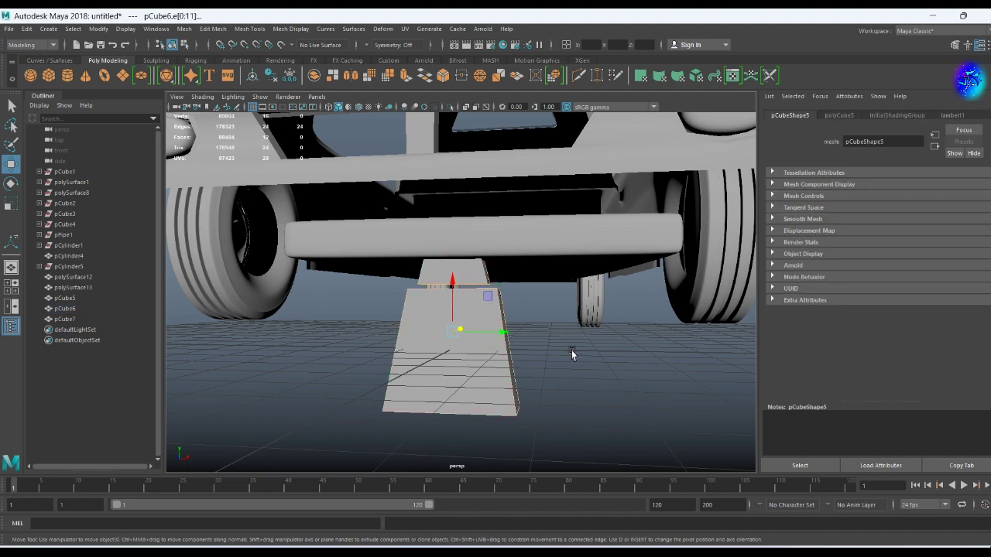
key(ctrl+b)
- Redo the top cube's bevel, undo it, and isolate the two blocks in the view
alt+drag(623, 377, 516, 377)
key(ctrl+z)
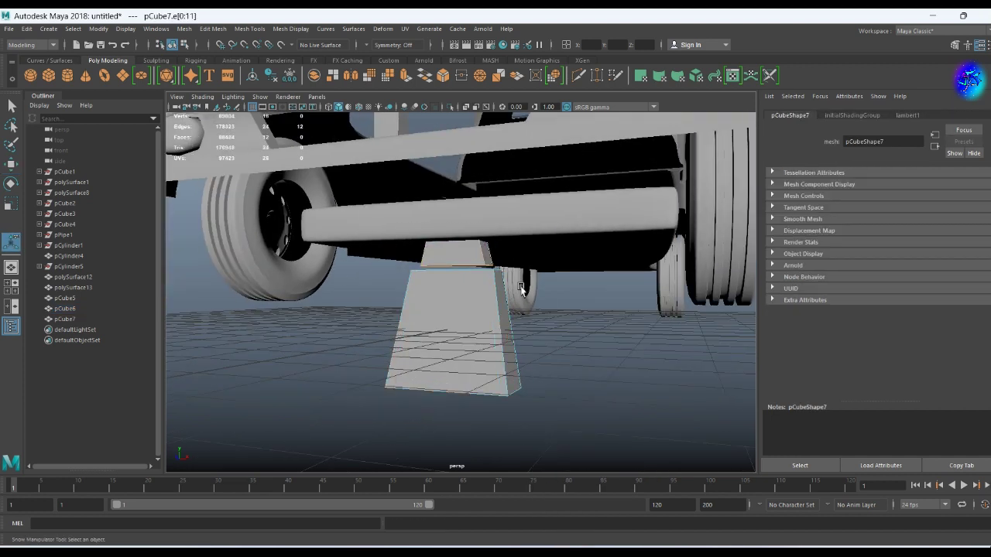
key(ctrl+b)
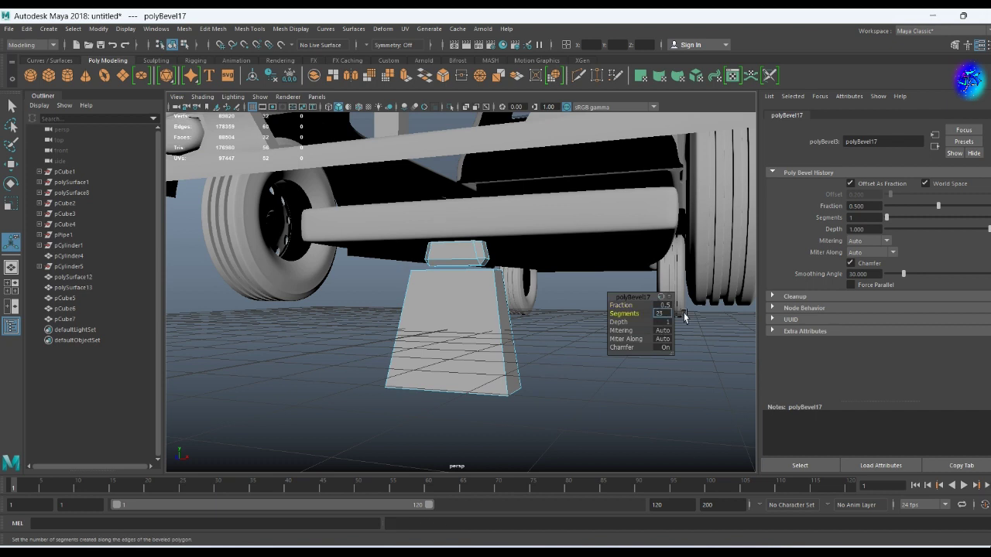
scroll(500, 378, up, 5)
scroll(465, 354, up, 5)
key(ctrl+z)
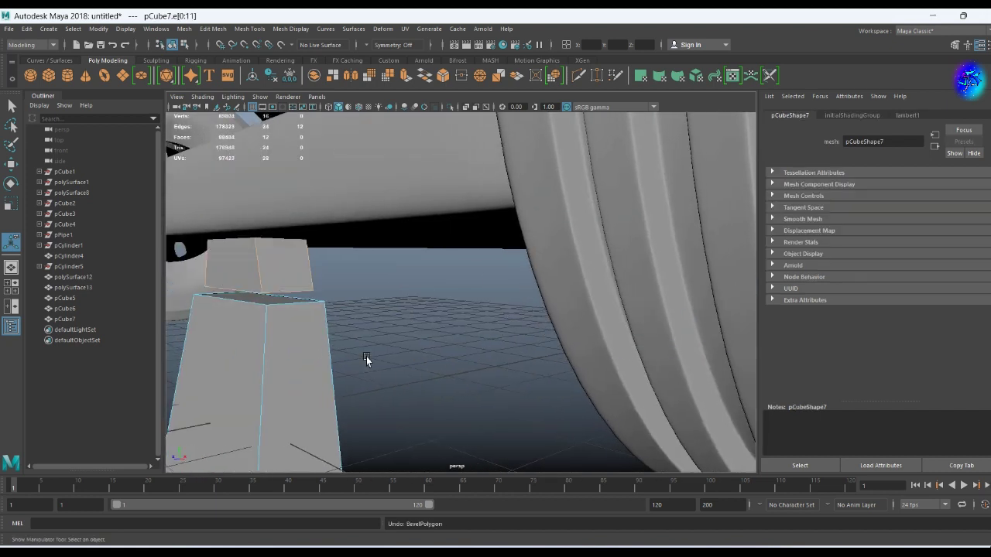
key(ctrl+1)
right_click(321, 263)
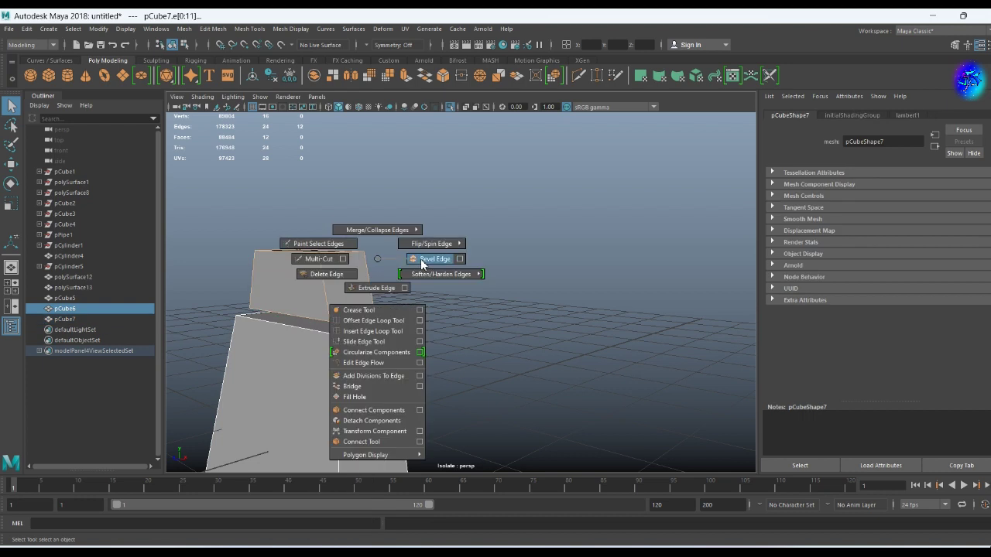
- Bevel the edges of the top block, then all edges of the lower block
shift+right_drag(376, 258, 421, 259)
key(ctrl+z)
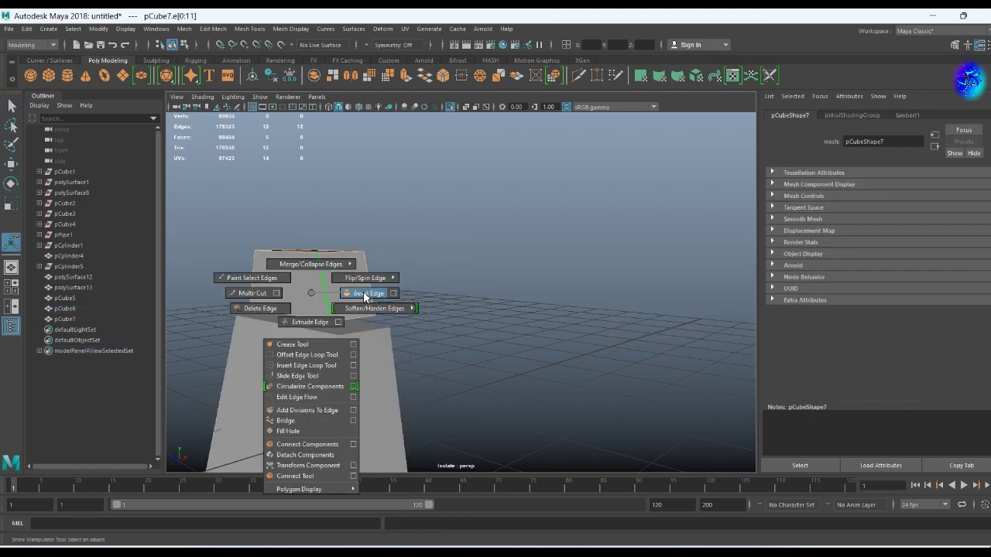
shift+right_drag(320, 306, 371, 294)
alt+drag(663, 321, 394, 392)
click(393, 291)
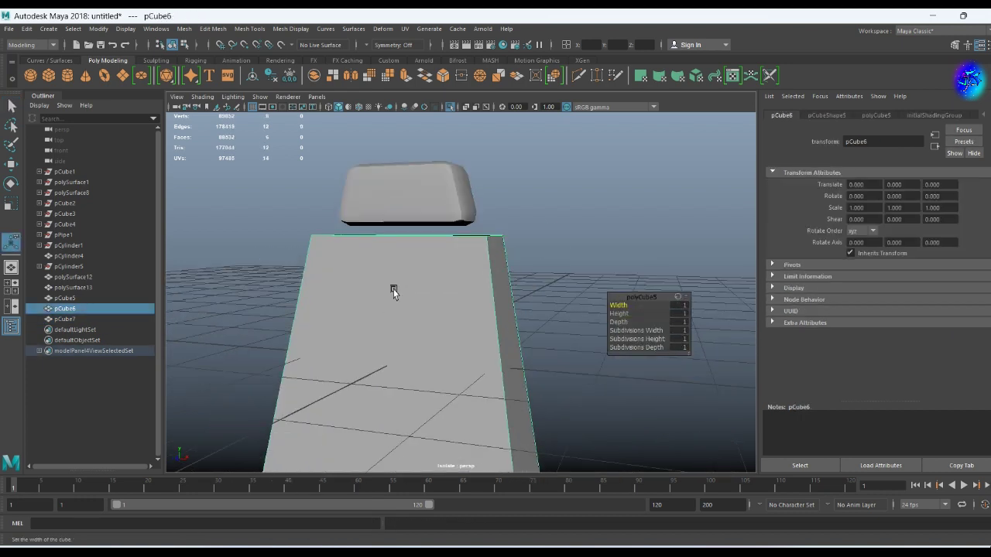
right_drag(438, 343, 438, 308)
drag(305, 215, 695, 452)
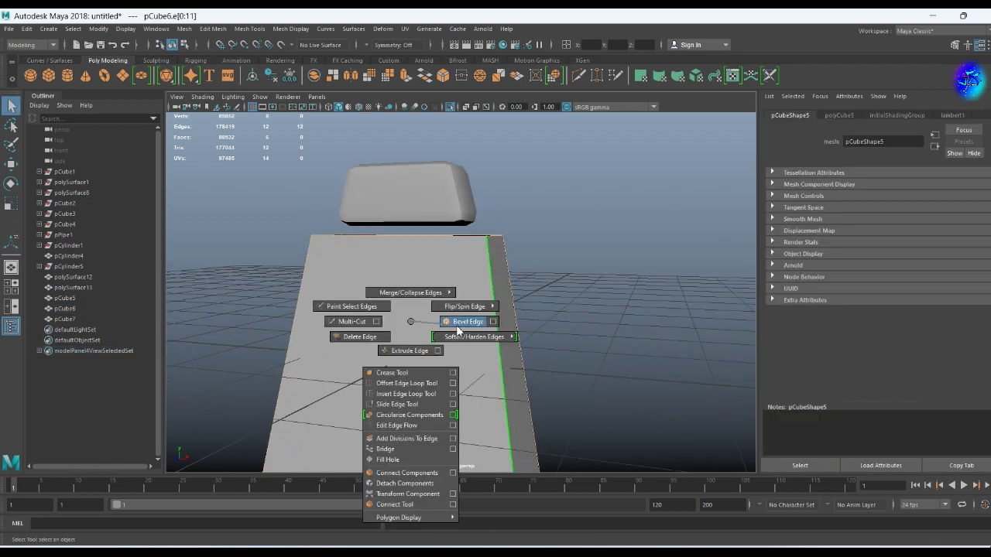
shift+right_drag(421, 328, 454, 318)
- Extrude a face on the underside of the headrest block
mouse_move(558, 333)
alt+mouse_down()
mouse_move(520, 343)
mouse_move(500, 299)
mouse_move(399, 334)
mouse_move(425, 236)
alt+mouse_up()
key(F8)
click(425, 255)
right_drag(425, 256, 513, 332)
click(432, 280)
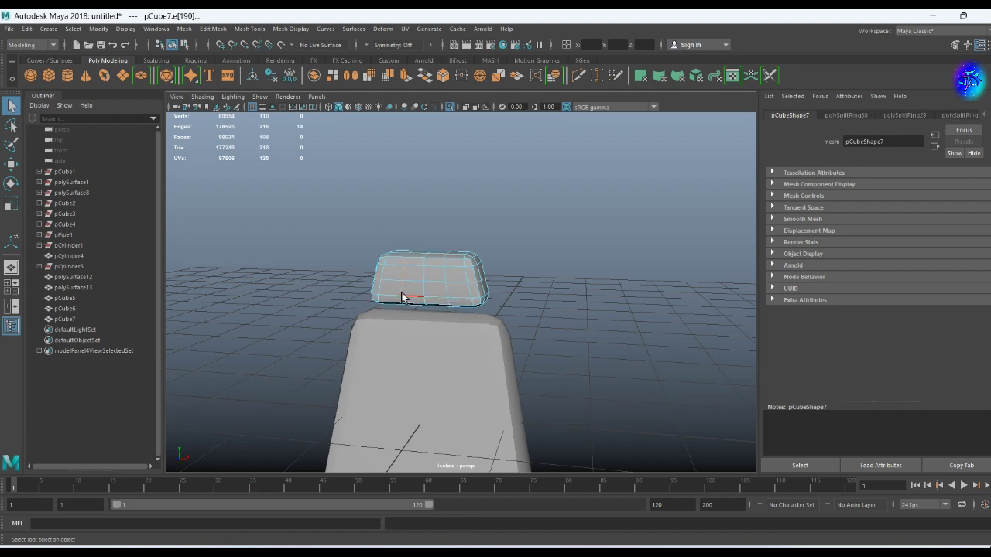
alt+drag(403, 298, 398, 317)
key(F8)
mouse_move(403, 271)
alt+mouse_down()
mouse_move(390, 284)
mouse_move(423, 290)
mouse_move(381, 159)
alt+mouse_up()
click(382, 157)
key(ctrl+e)
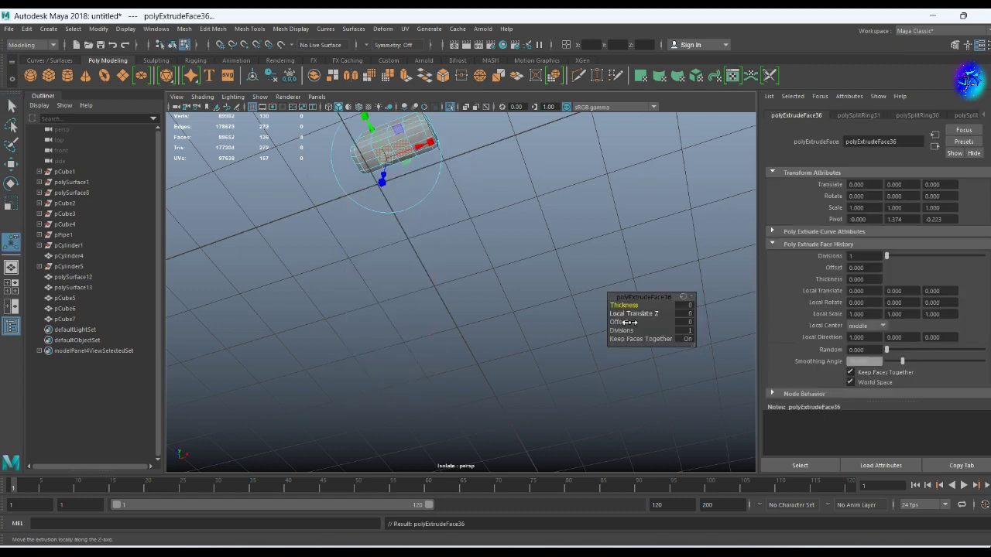
shift+right_drag(403, 210, 411, 280)
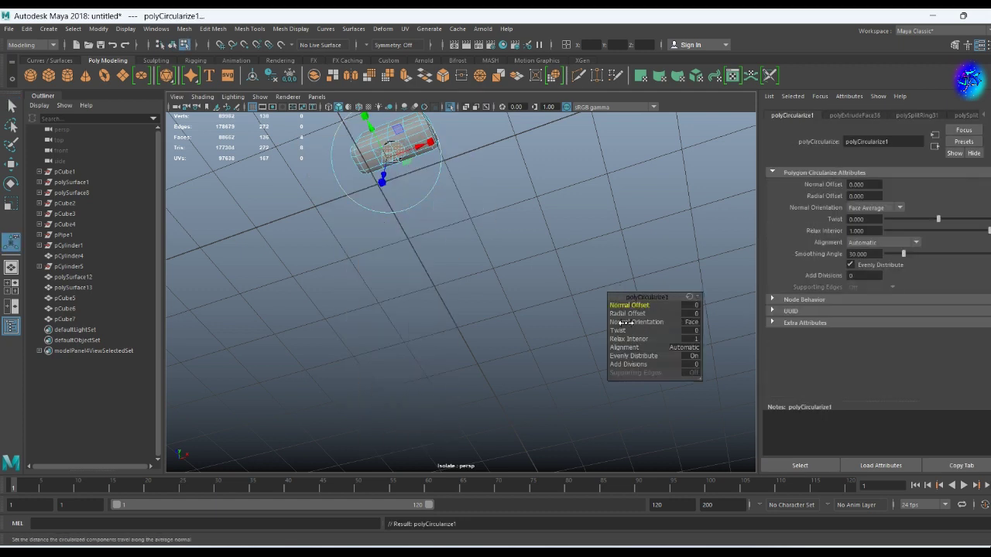
key(ctrl+e)
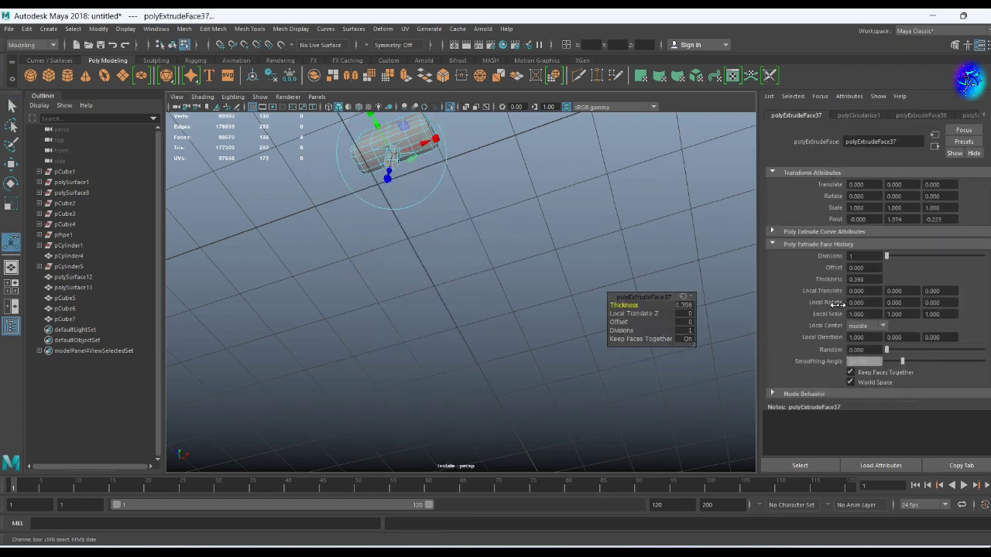
- Combine pCube6 and pCube7 into one pCube8 and lower it into the truck
click(427, 282)
key(f)
mouse_move(461, 270)
shift+right_down()
mouse_move(457, 370)
mouse_move(429, 460)
shift+right_up()
mouse_move(372, 325)
alt+mouse_down()
mouse_move(434, 232)
mouse_move(375, 217)
alt+mouse_up()
key(w)
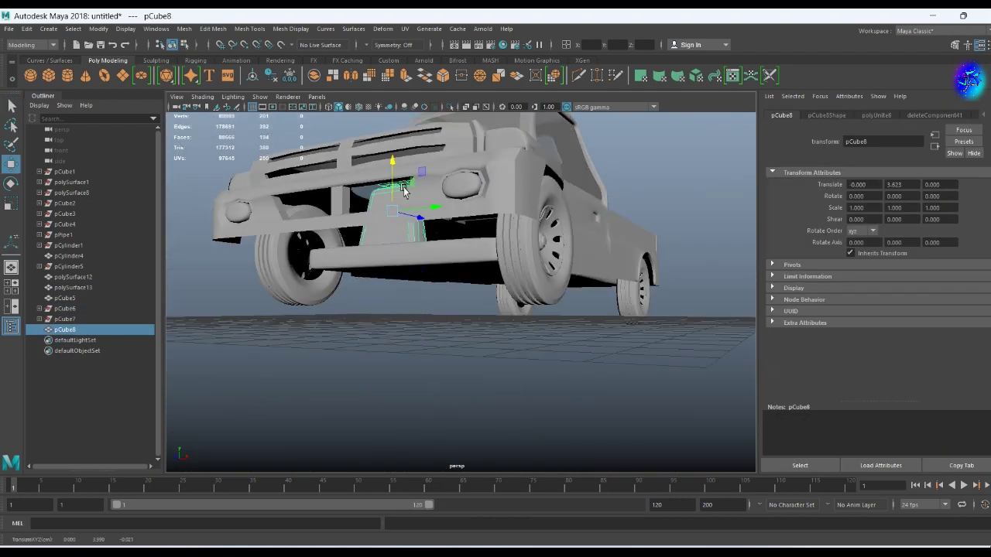
scroll(323, 293, up, 5)
alt+drag(463, 197, 648, 214)
- Slide pCube8 along the cab and tilt it about -15 degrees into seat position
mouse_move(472, 151)
mouse_down()
mouse_move(472, 182)
mouse_move(425, 232)
mouse_move(539, 258)
mouse_up()
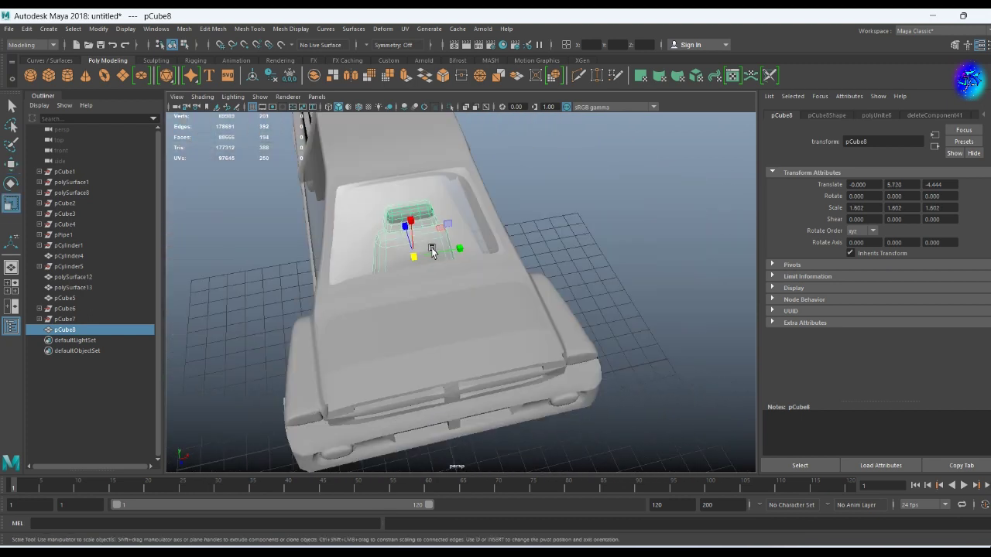
key(ctrl+z)
key(shift+z)
mouse_move(629, 286)
alt+mouse_down()
mouse_move(542, 256)
mouse_move(465, 193)
mouse_move(510, 223)
mouse_move(434, 248)
alt+mouse_up()
key(w)
drag(387, 255, 316, 290)
key(e)
mouse_move(364, 256)
mouse_down()
mouse_move(400, 268)
mouse_move(453, 245)
mouse_move(376, 255)
mouse_move(395, 209)
mouse_up()
key(w)
mouse_move(524, 221)
alt+mouse_down()
mouse_move(491, 215)
mouse_move(511, 240)
mouse_move(518, 295)
mouse_move(443, 283)
mouse_move(505, 312)
alt+mouse_up()
click(443, 283)
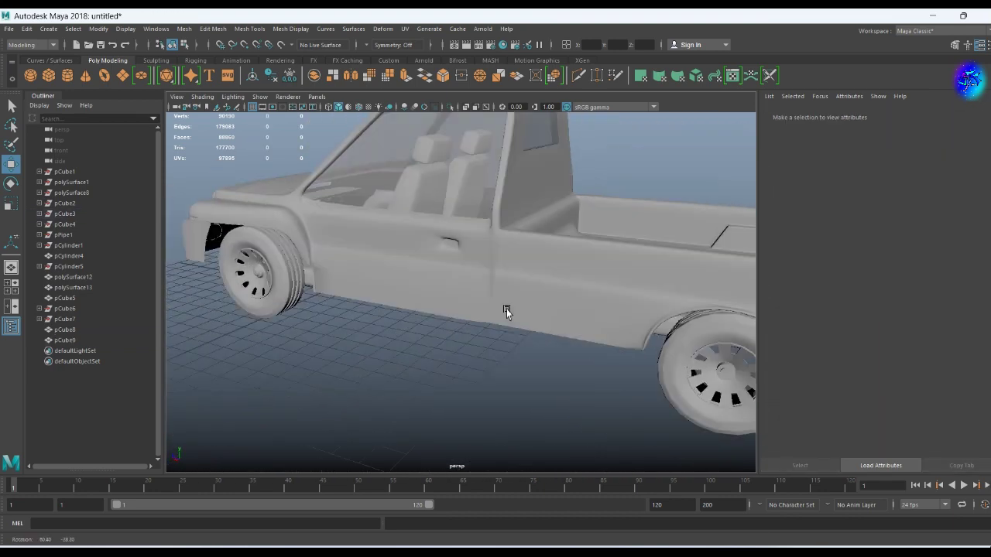
scroll(505, 312, up, 3)
scroll(419, 302, up, 2)
scroll(419, 302, down, 5)
right_drag(389, 338, 356, 245)
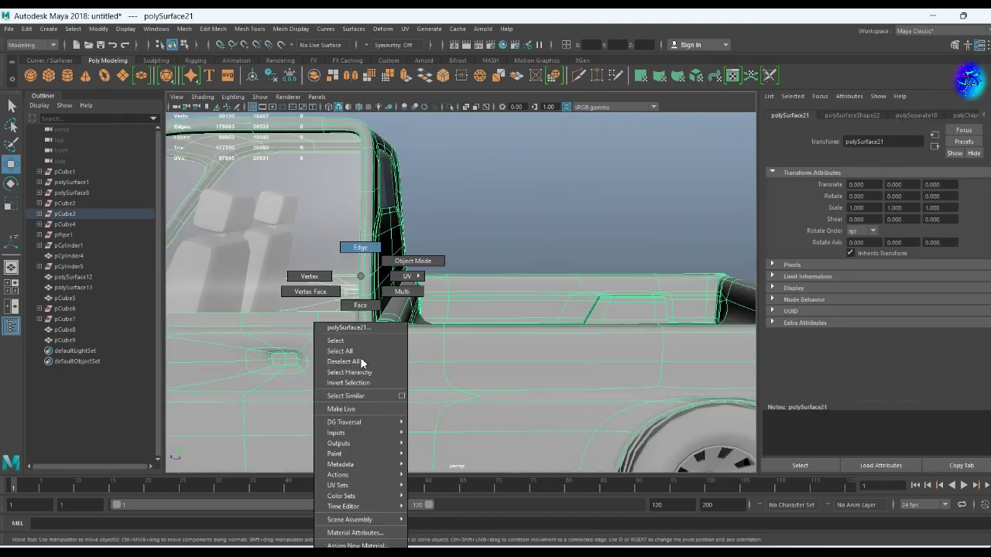
click(364, 341)
scroll(369, 286, down, 2)
alt+drag(370, 287, 275, 258)
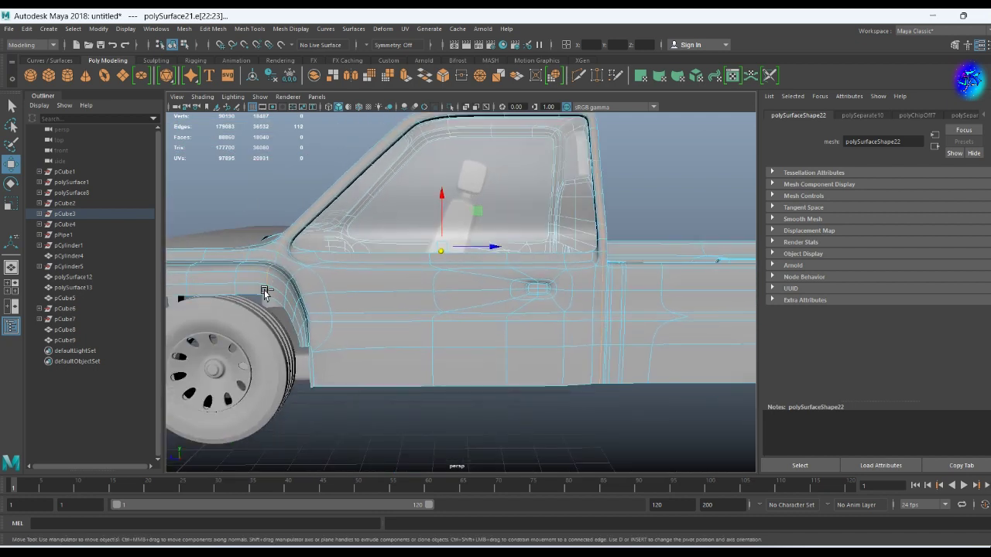
alt+right_drag(273, 298, 378, 311)
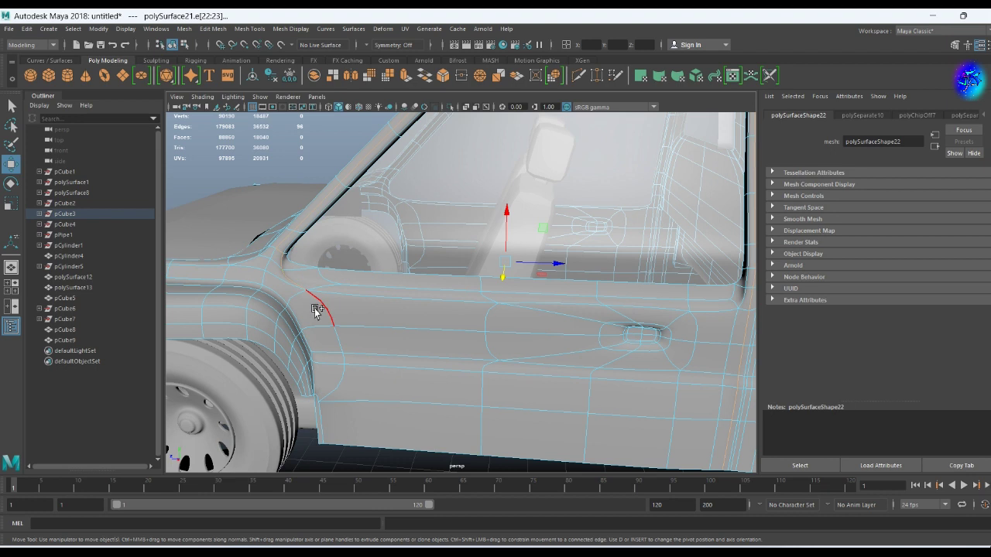
key(1)
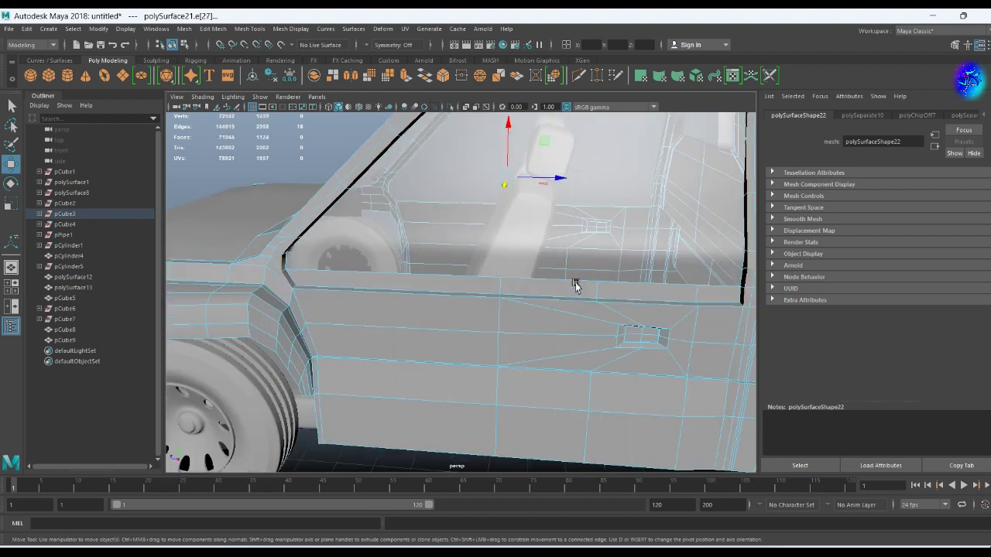
alt+middle_drag(424, 337, 438, 394)
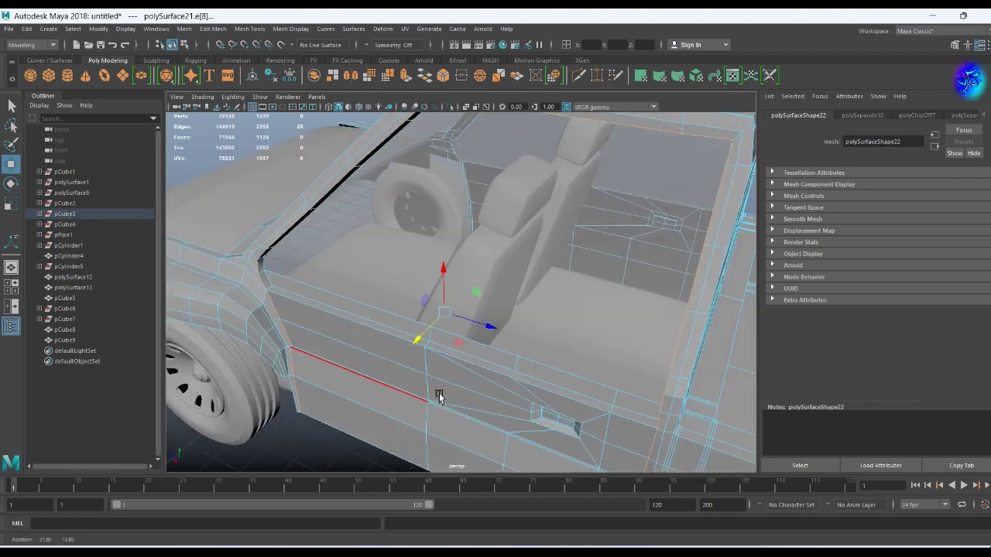
right_drag(442, 380, 341, 396)
scroll(340, 396, down, 2)
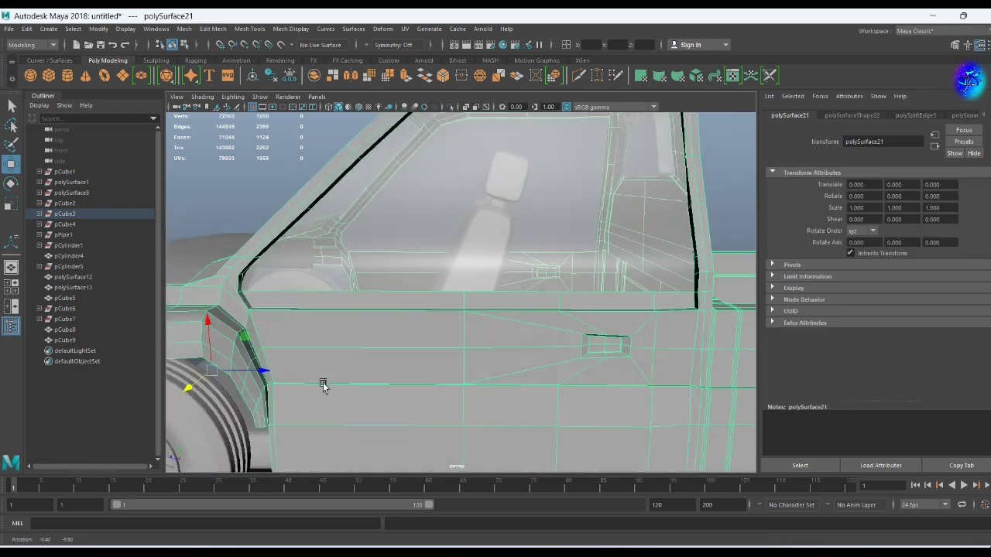
scroll(320, 384, down, 2)
click(387, 385)
scroll(387, 385, down, 5)
scroll(488, 395, up, 5)
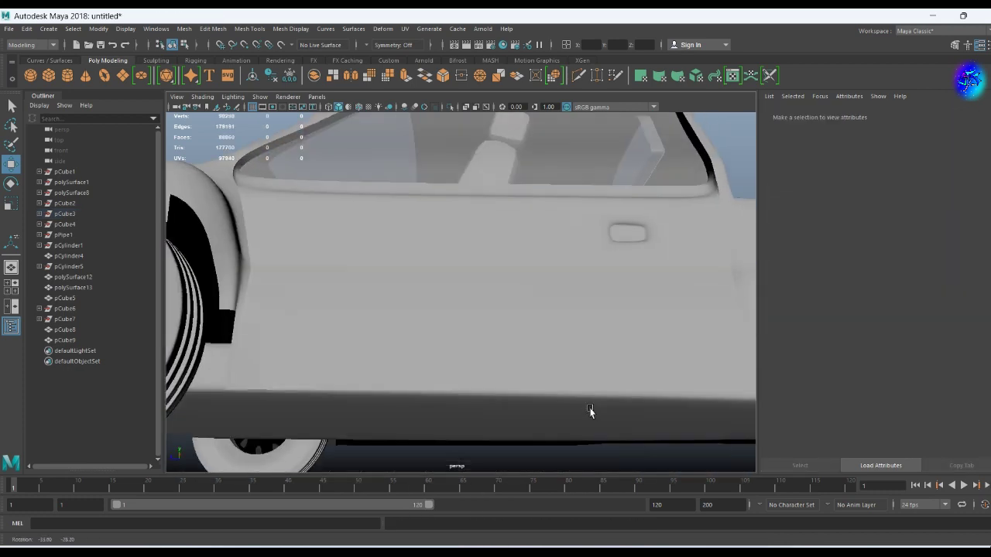
scroll(433, 400, up, 3)
click(442, 383)
scroll(449, 367, up, 2)
shift+right_drag(402, 308, 389, 500)
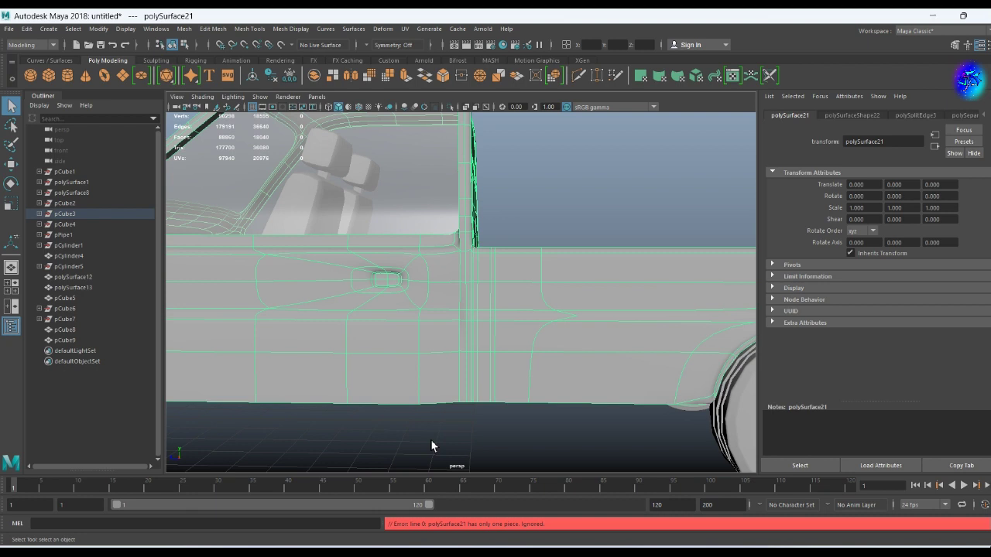
scroll(431, 442, down, 5)
shift+right_drag(410, 372, 406, 456)
scroll(387, 402, up, 3)
mouse_move(465, 377)
alt+mouse_down()
mouse_move(452, 380)
mouse_move(467, 385)
mouse_move(394, 415)
mouse_move(459, 343)
alt+mouse_up()
scroll(418, 422, down, 4)
click(459, 343)
scroll(465, 356, up, 3)
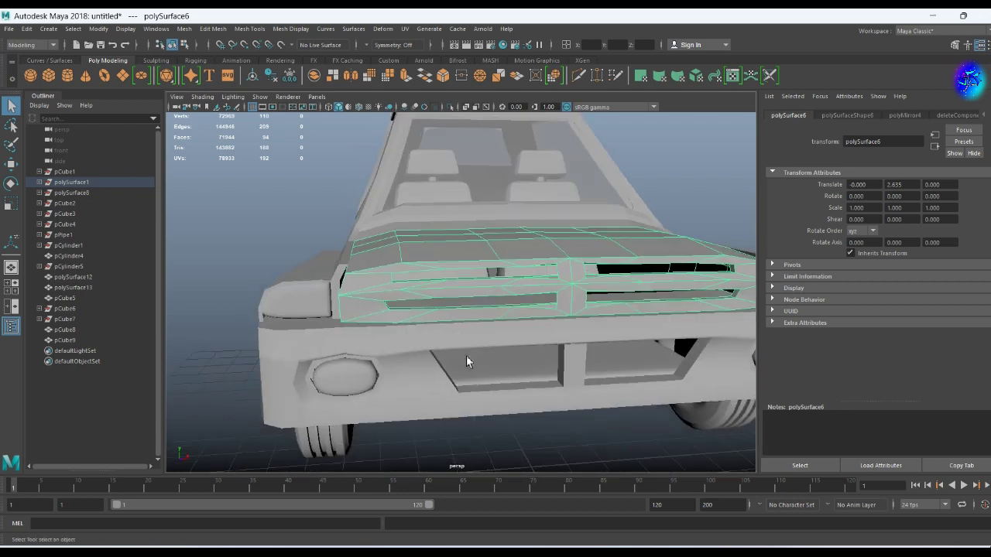
- Pick out edges around the front grille's slots
key(F10)
click(366, 272)
mouse_move(365, 272)
alt+mouse_down()
mouse_move(409, 374)
mouse_move(270, 318)
mouse_move(310, 333)
mouse_move(341, 317)
alt+mouse_up()
click(271, 318)
key(w)
click(341, 318)
key(F8)
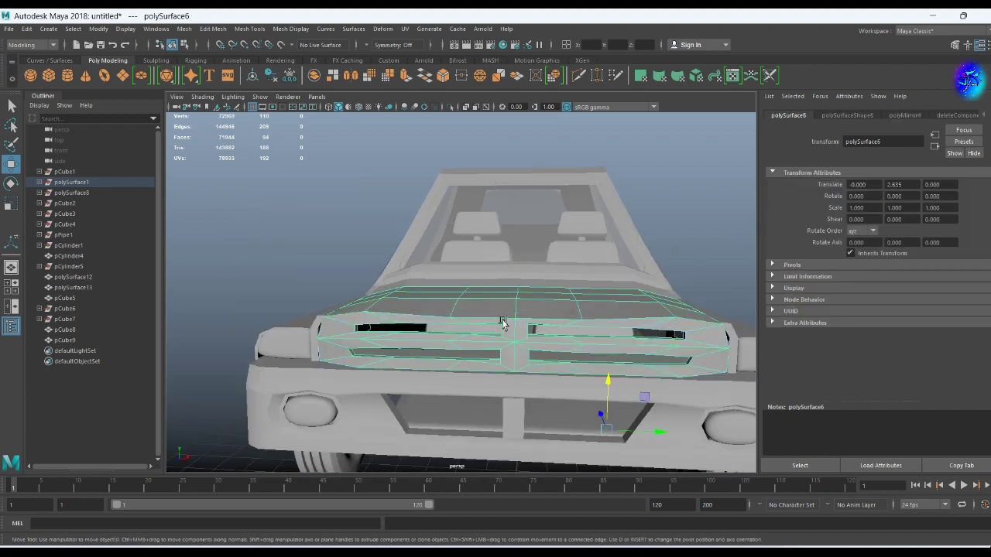
scroll(464, 364, down, 5)
- Select the grille slot edges and bevel them
drag(356, 224, 602, 399)
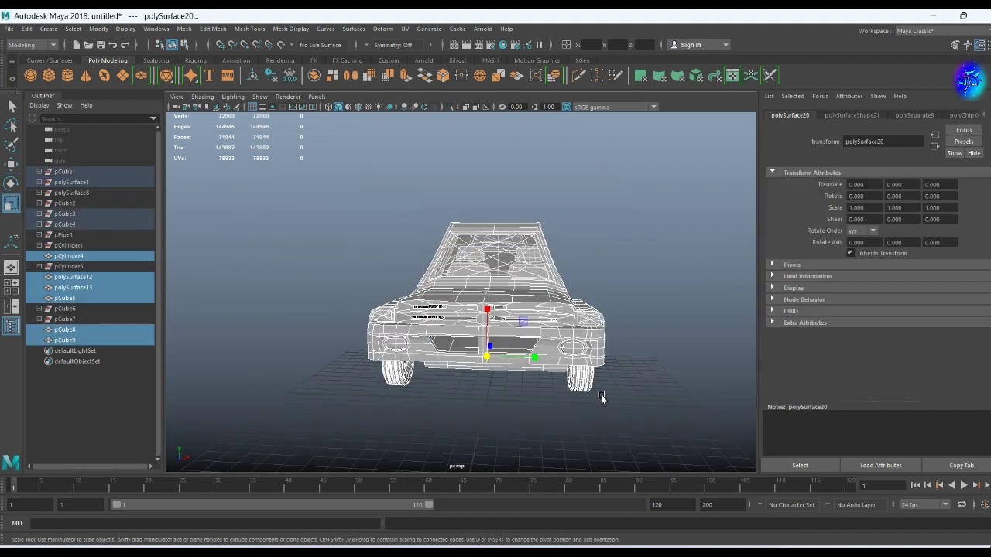
click(627, 402)
scroll(623, 396, up, 5)
click(655, 358)
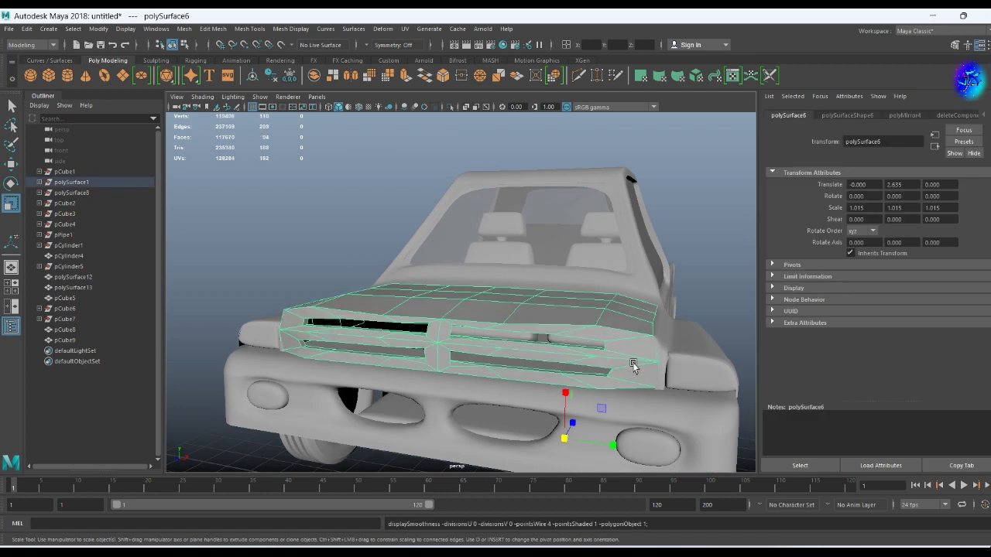
shift+click(656, 361)
alt+drag(657, 361, 531, 350)
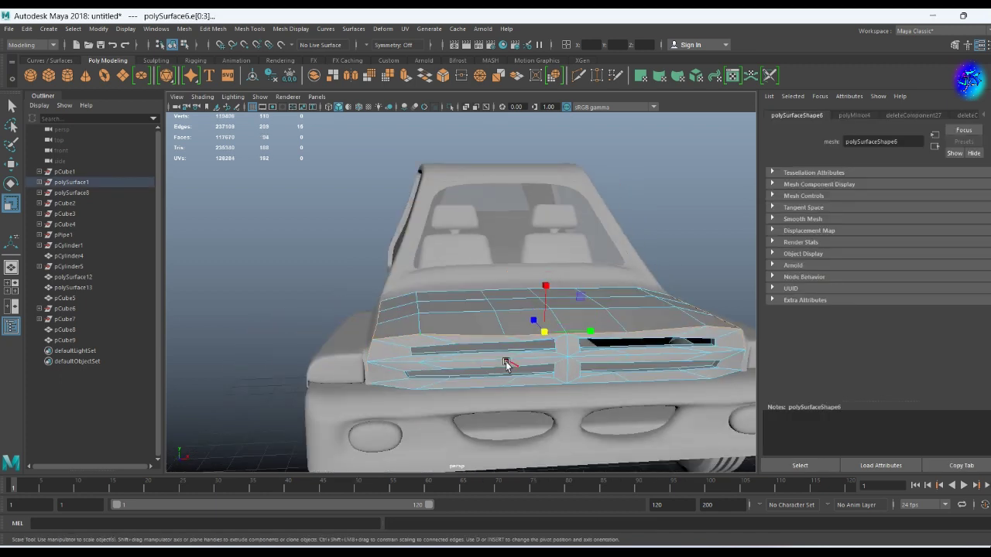
shift+right_drag(704, 372, 681, 340)
right_drag(630, 310, 542, 256)
- Select a hood edge, undo a stray scale, and extrude the edge into a lip
click(555, 275)
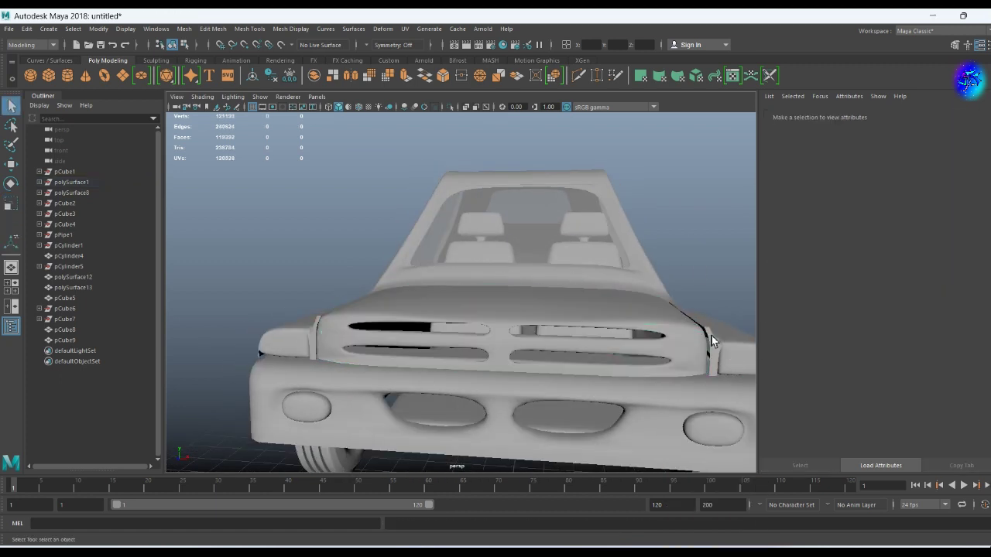
click(711, 336)
mouse_move(712, 336)
alt+mouse_down()
mouse_move(674, 349)
mouse_move(658, 391)
alt+mouse_up()
click(651, 391)
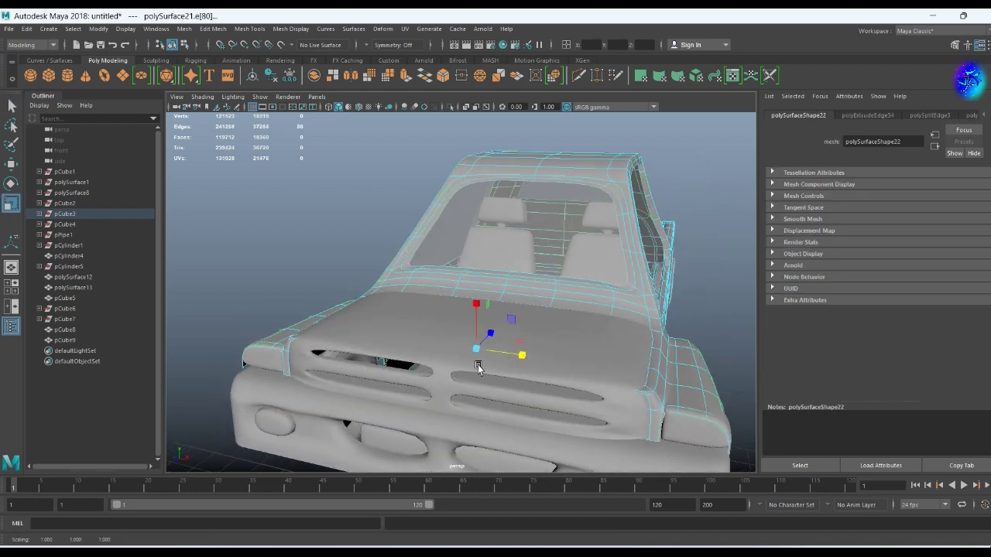
key(ctrl+z)
key(ctrl+z)
mouse_move(489, 366)
alt+mouse_down()
mouse_move(467, 398)
mouse_move(529, 364)
mouse_move(527, 347)
mouse_move(442, 343)
alt+mouse_up()
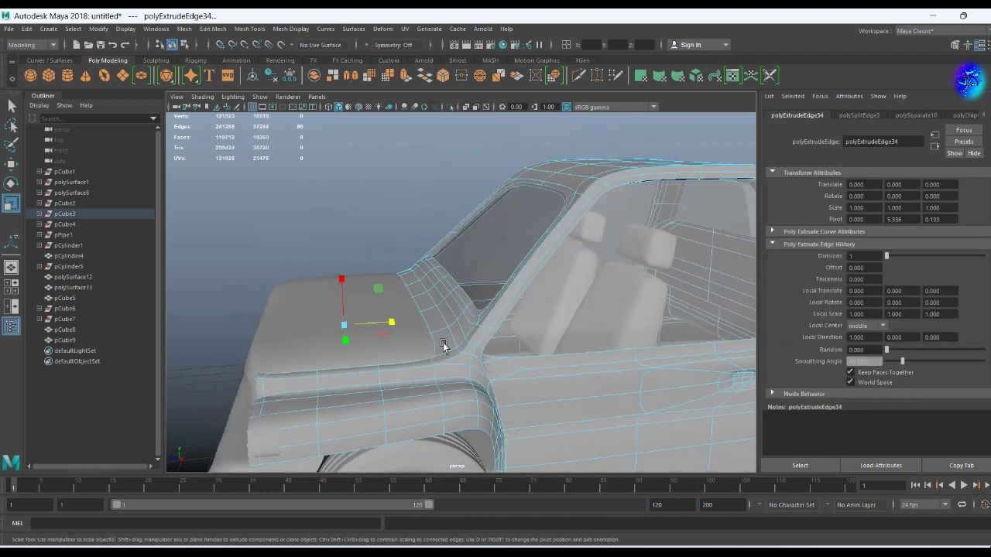
scroll(443, 343, down, 5)
click(525, 343)
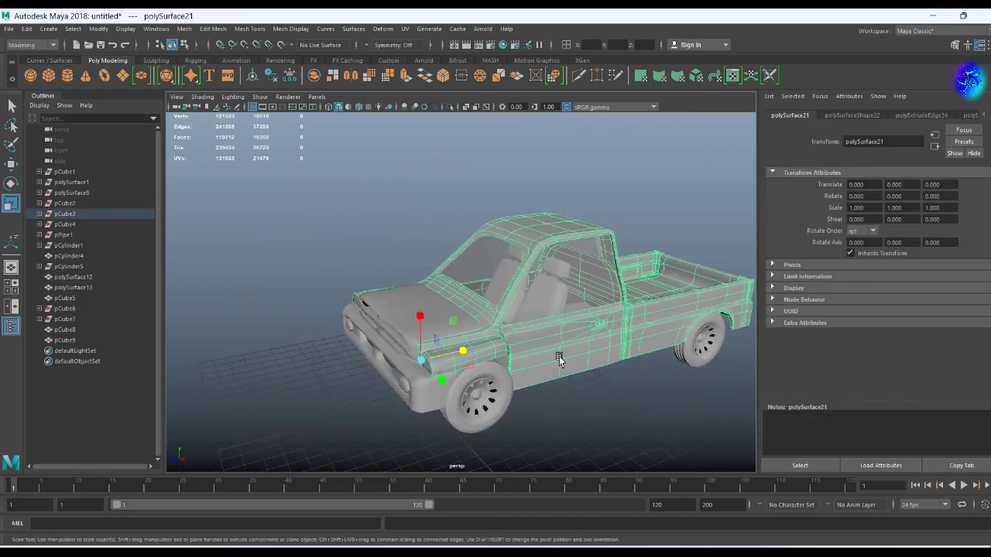
- Assign the body a new Lambert coloured dark teal blue, about HSV 196, 0.92, 0.35
right_drag(552, 360, 628, 489)
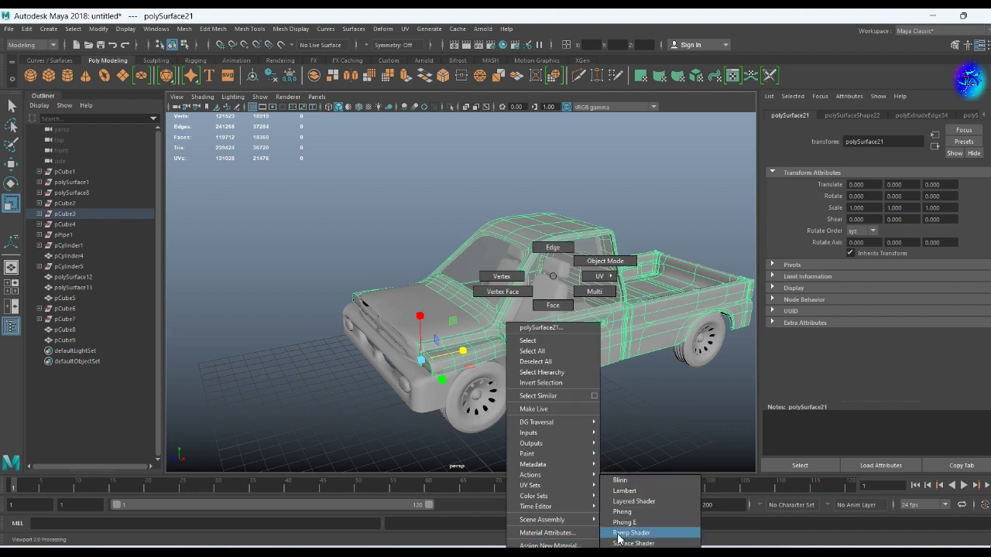
click(852, 240)
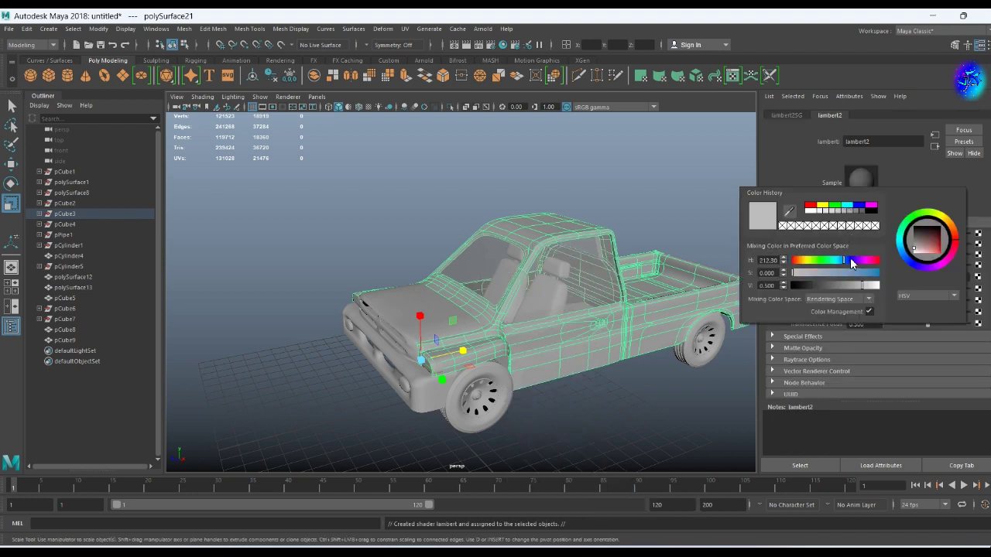
click(937, 247)
drag(850, 286, 841, 260)
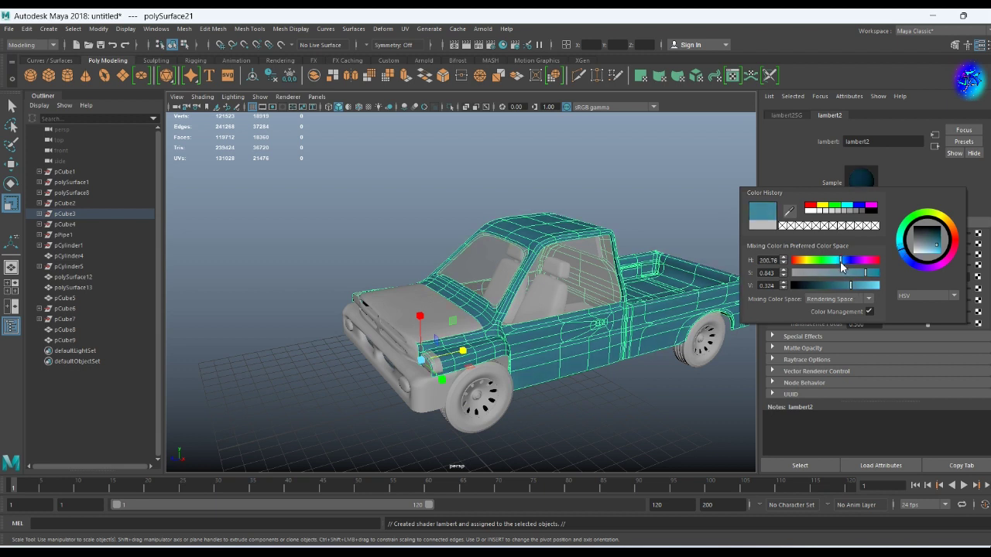
drag(851, 286, 852, 285)
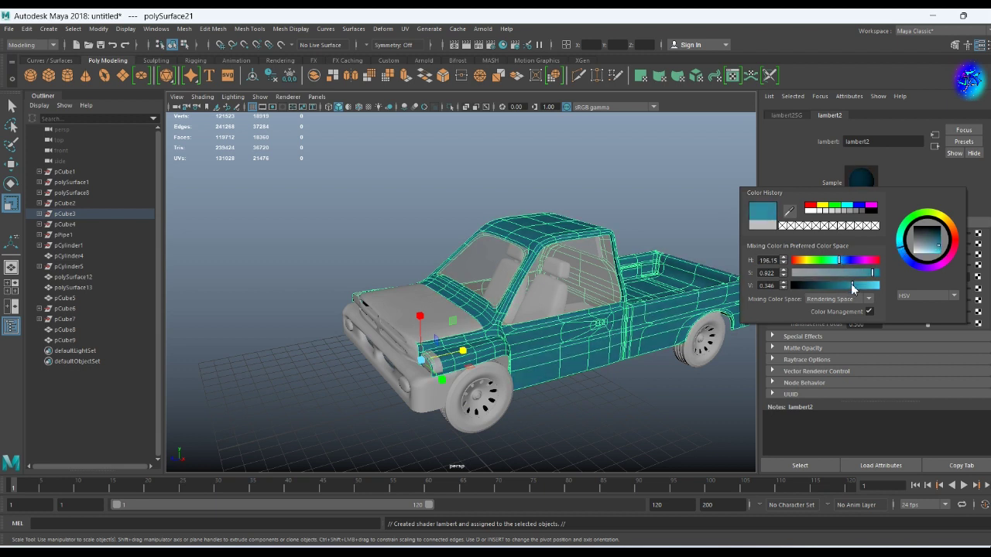
click(571, 422)
click(588, 350)
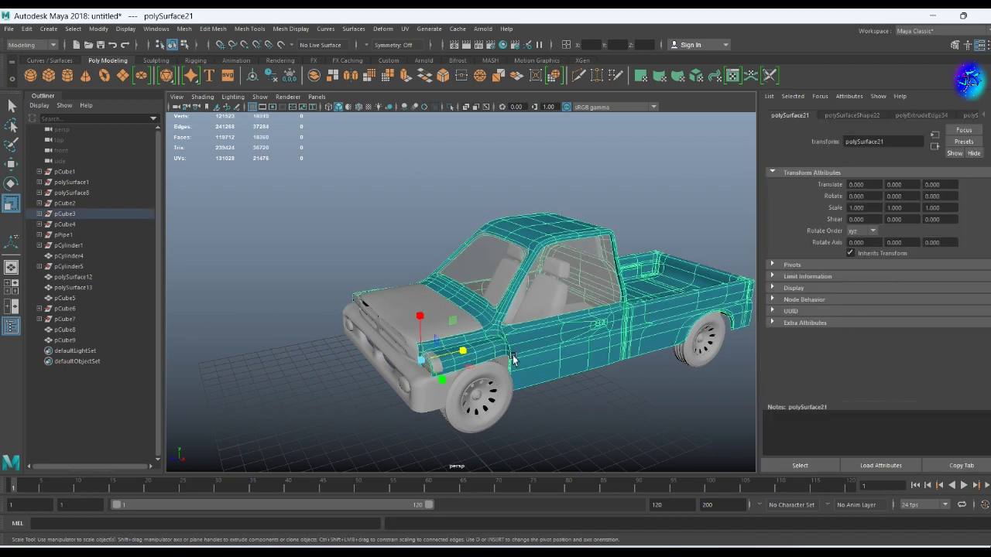
right_drag(533, 276, 612, 500)
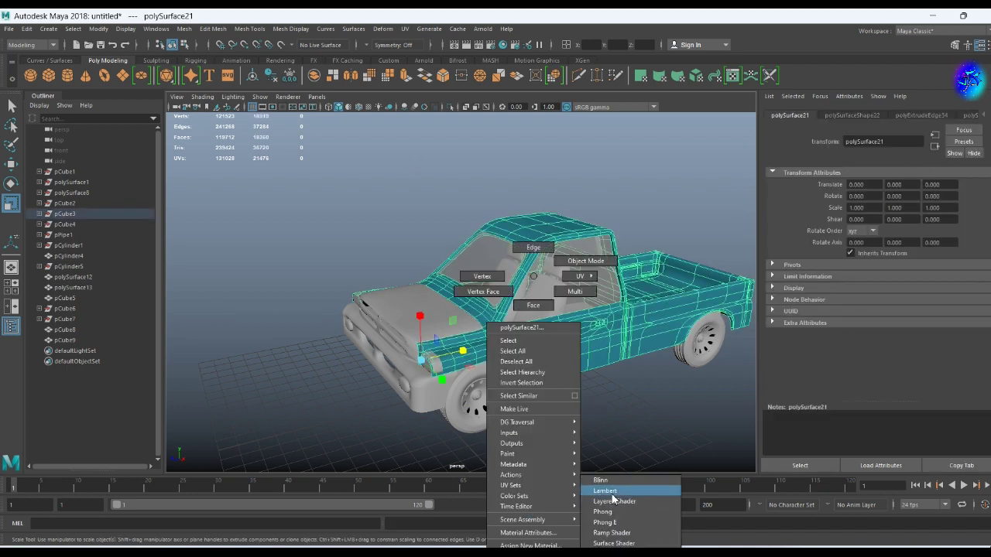
- Assign another new Lambert to the body with a Ramp texture on its colour
click(612, 496)
click(978, 234)
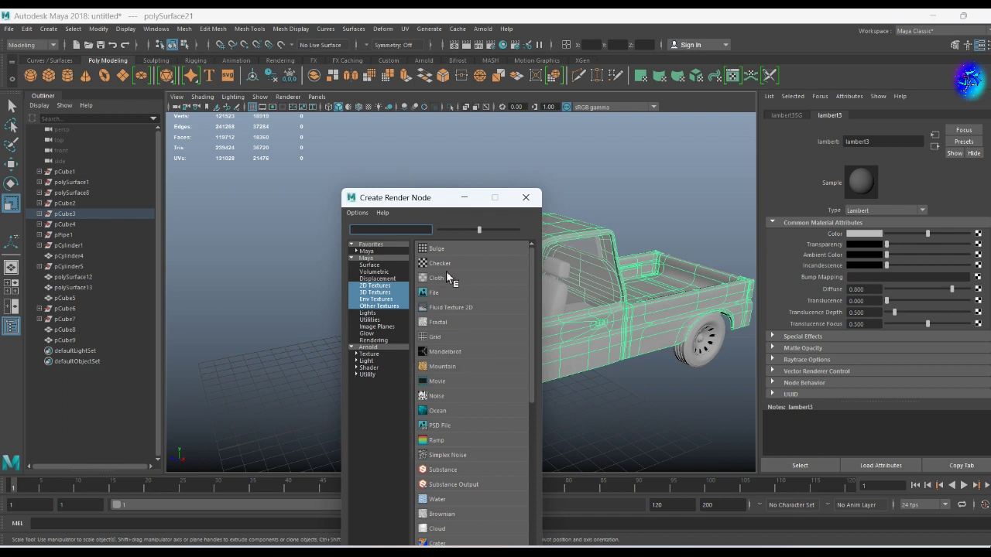
click(383, 294)
click(380, 286)
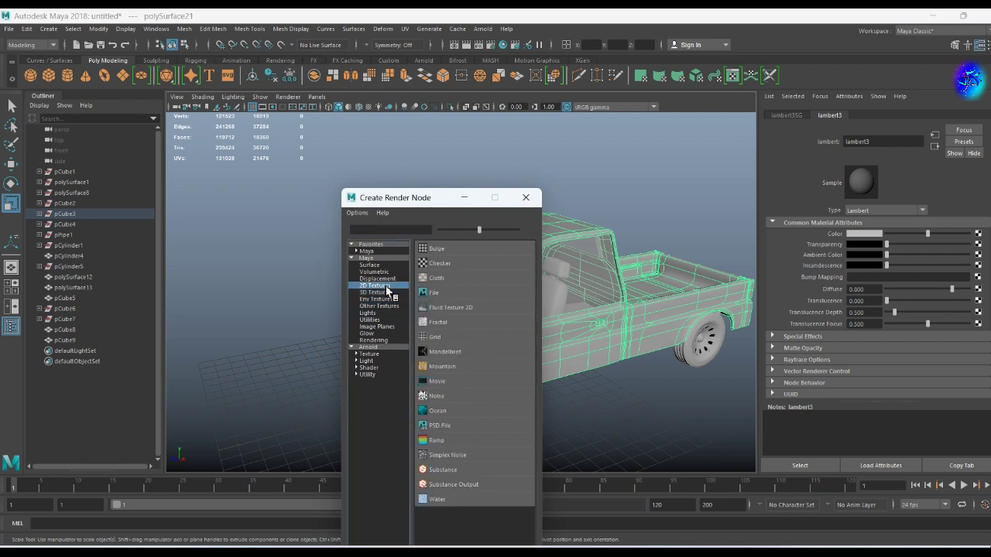
click(455, 438)
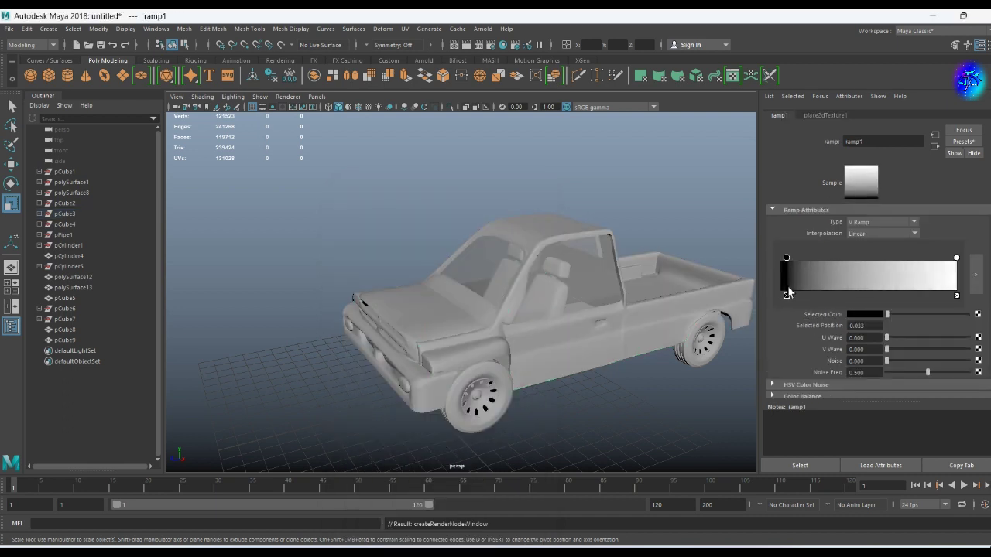
- Assign a new Lambert using a Noise texture as its bump map, with textures shown in the viewport
click(568, 343)
right_drag(567, 343, 653, 484)
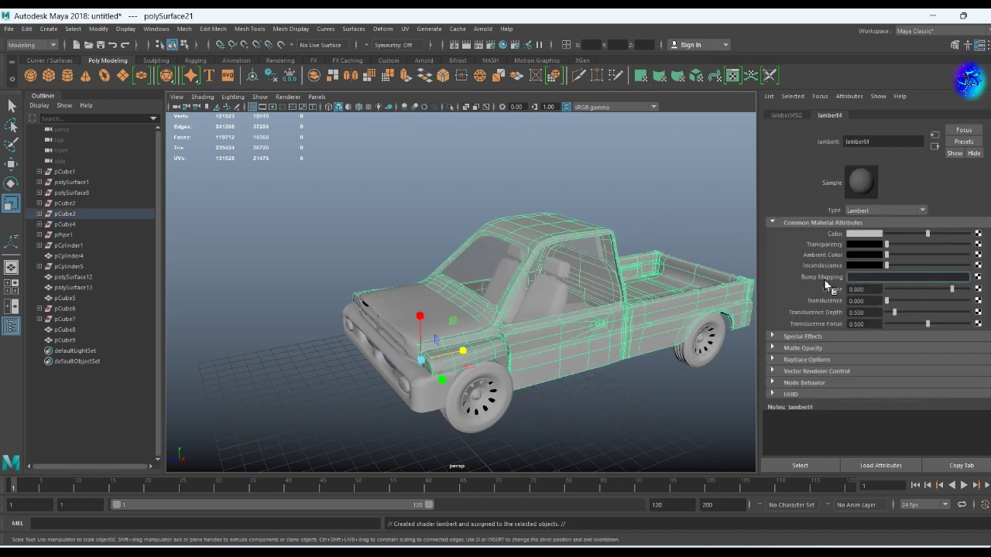
click(977, 277)
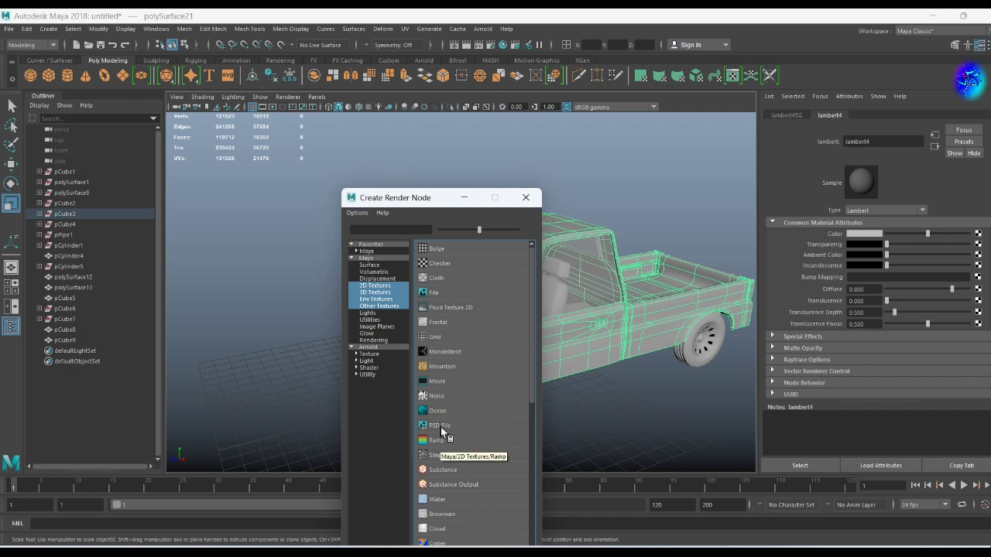
click(439, 400)
click(620, 340)
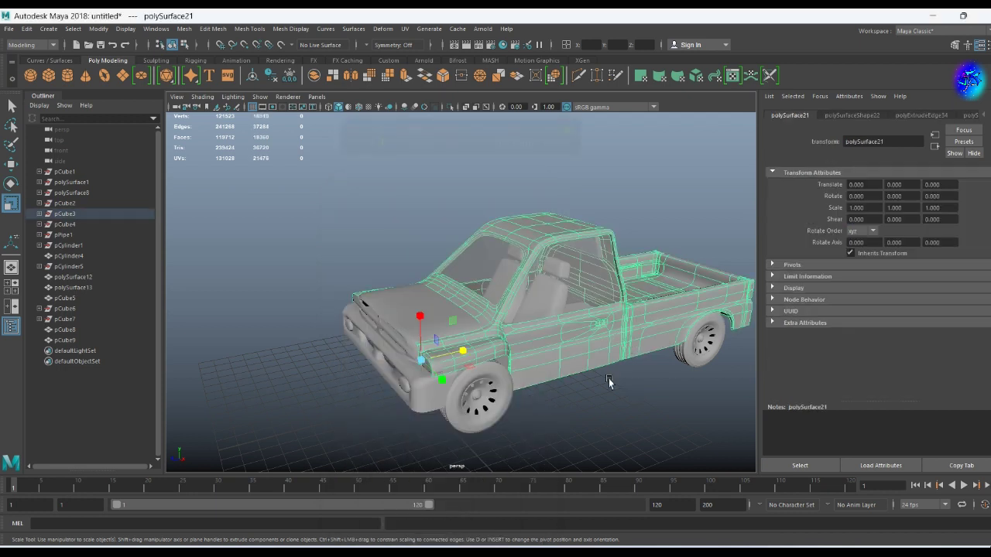
key(6)
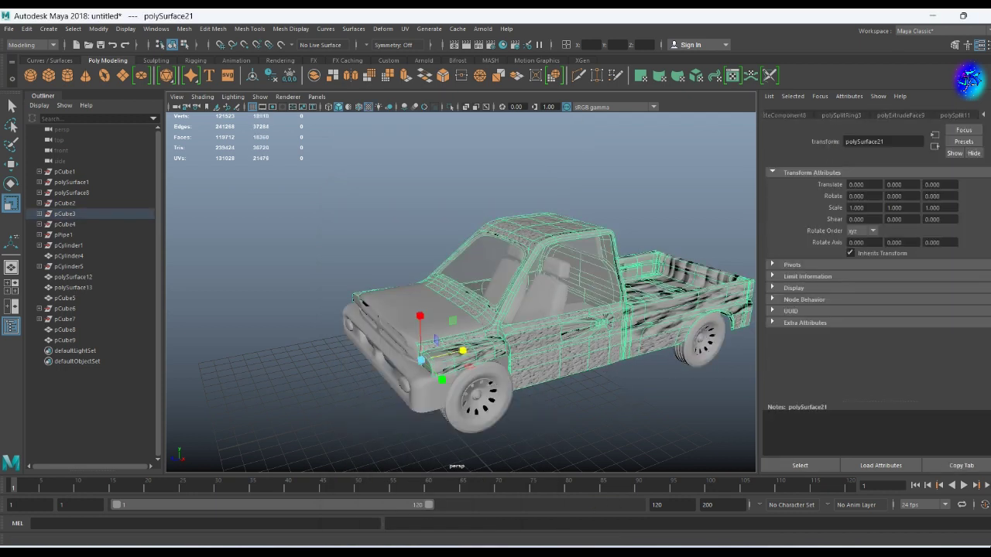
- Assign one more Lambert and connect a new File texture node to its colour
right_drag(604, 331, 700, 497)
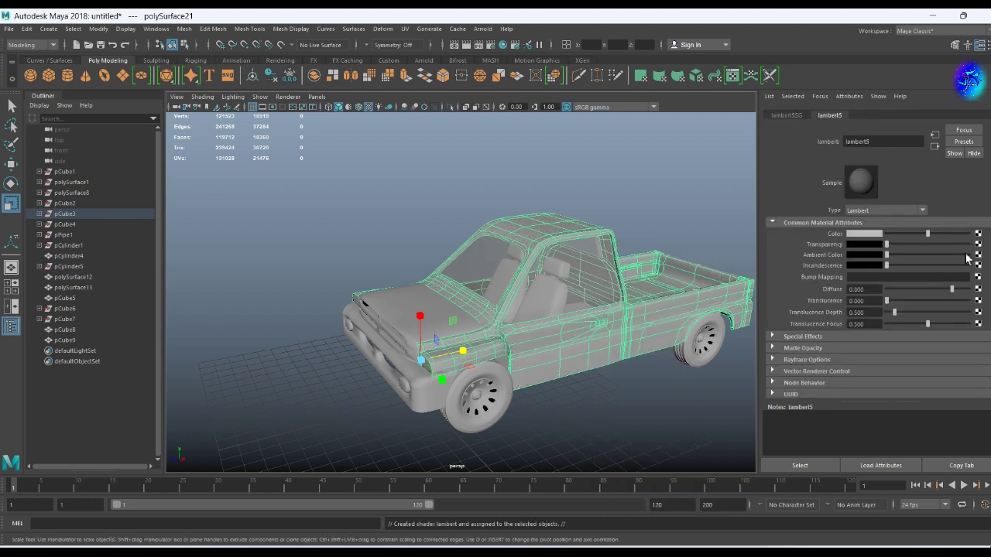
click(978, 234)
click(437, 294)
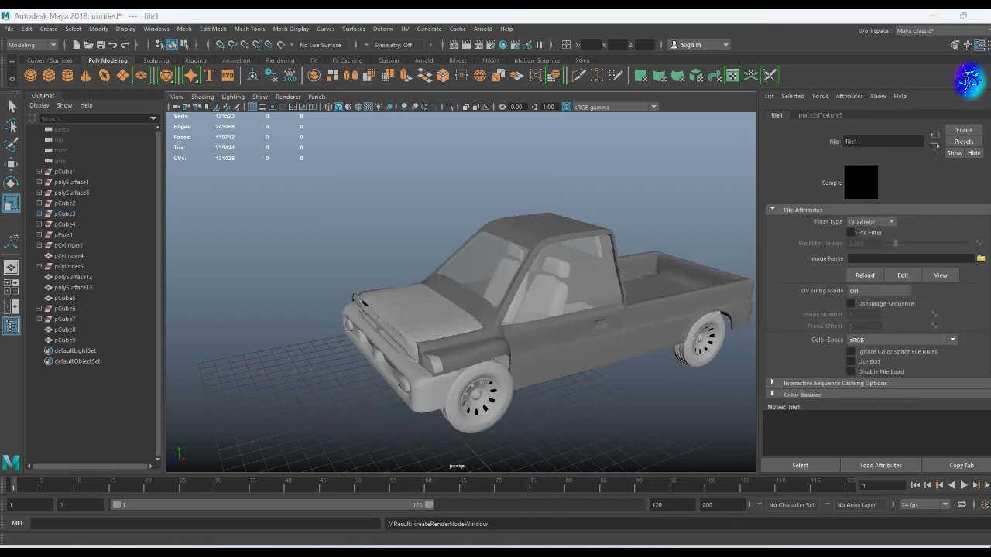
- Locate the gun folder in the whats app images folder with File Explorer
key(super+e)
click(248, 323)
double_click(455, 139)
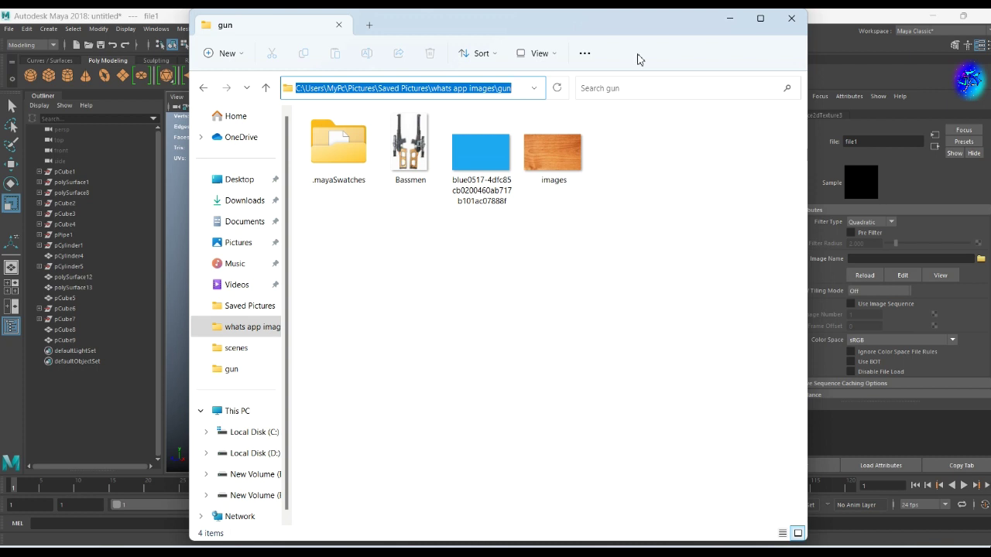
click(730, 18)
- Load the blue JPG into file1's Image Name and reselect the truck body
click(981, 258)
text(C:\Users\MyPc\Pictures\Saved Pictures\whats app images\gun)
click(542, 503)
click(161, 273)
click(542, 504)
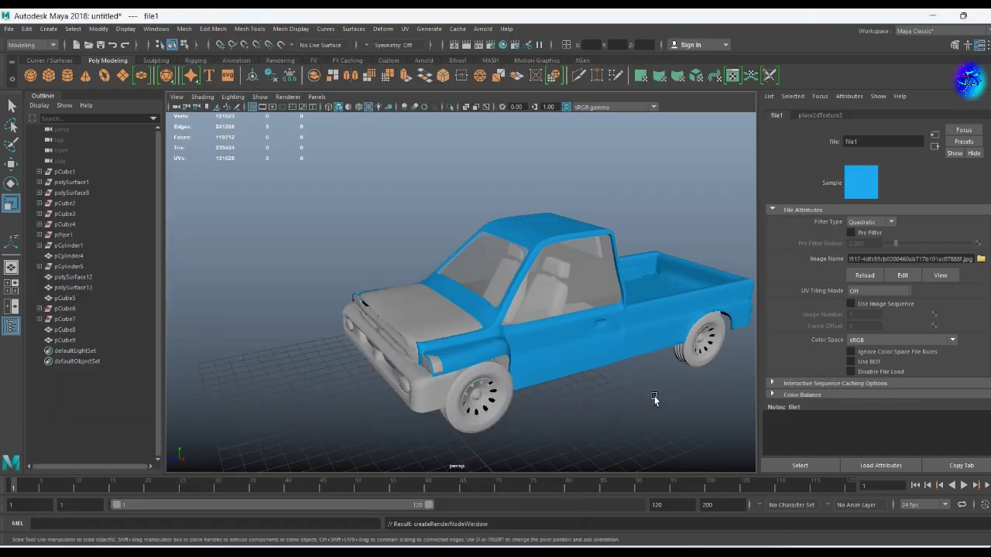
click(871, 210)
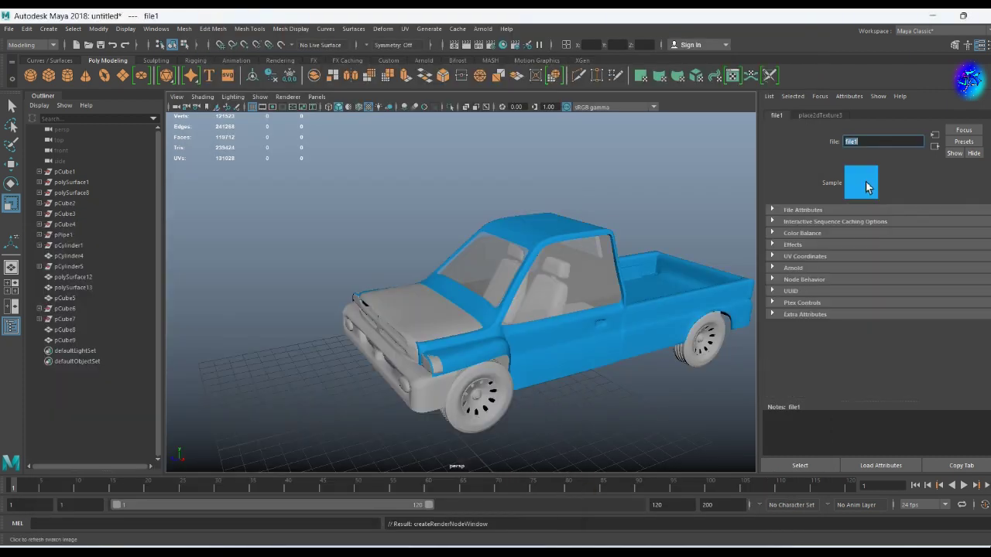
click(820, 115)
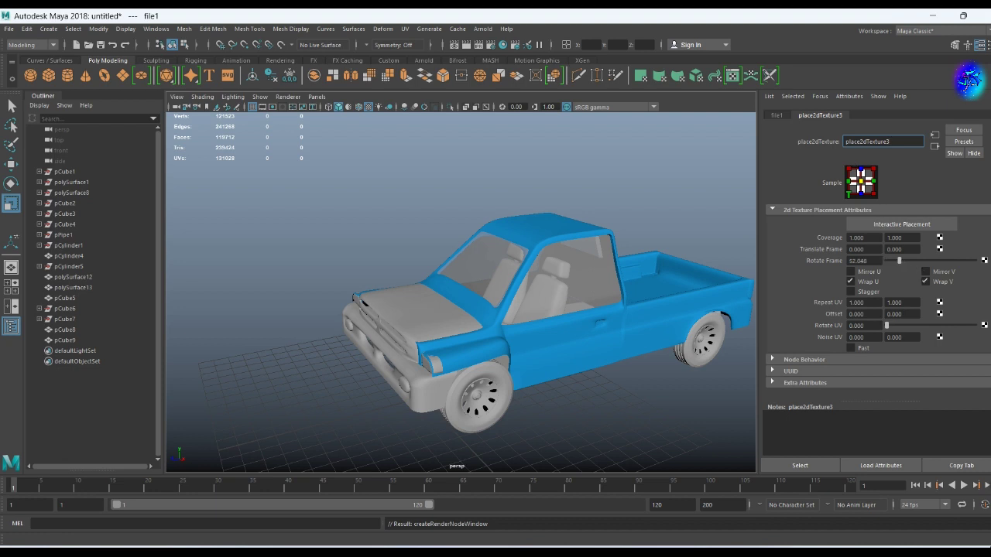
click(730, 200)
click(635, 343)
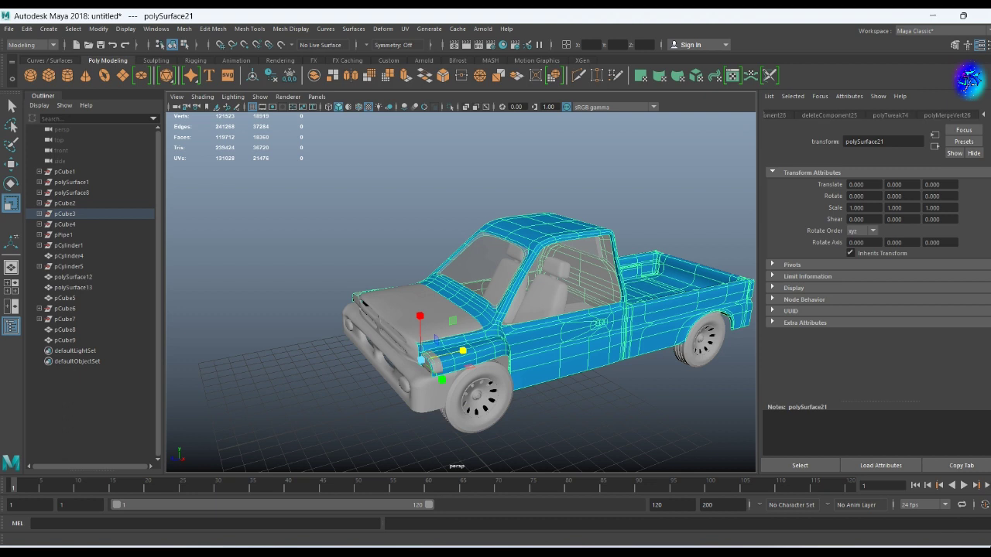
- Assign the body a new Phong E material with a File texture on its colour
right_click(570, 276)
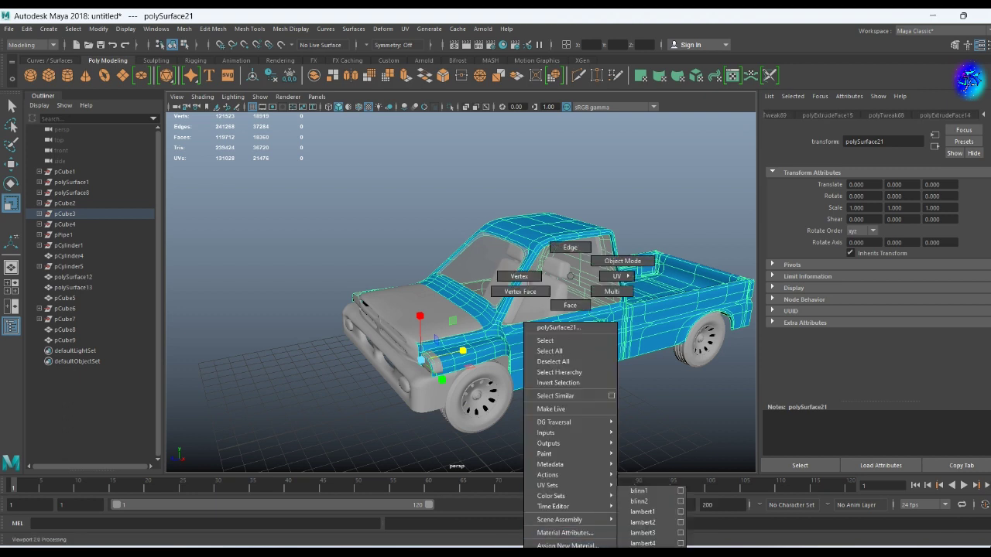
click(643, 528)
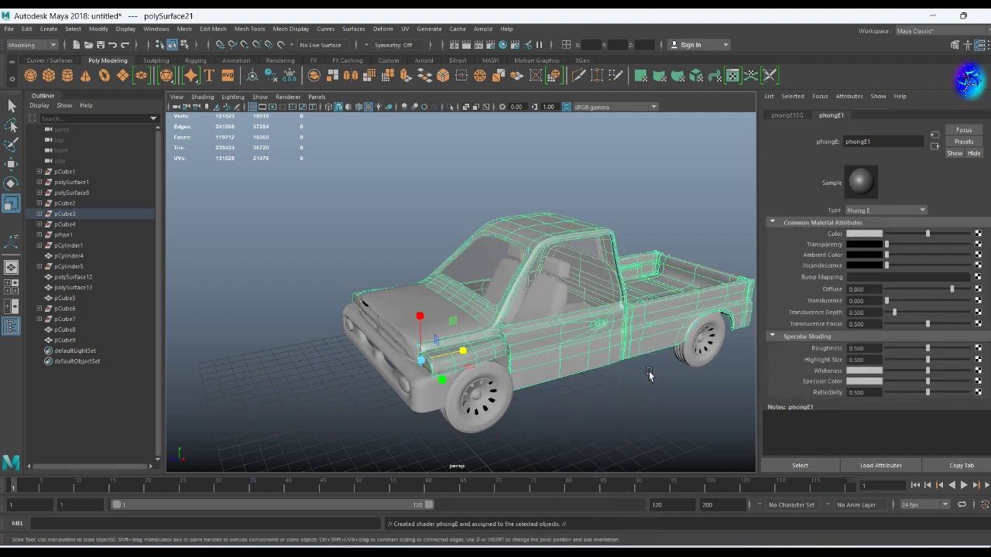
click(978, 256)
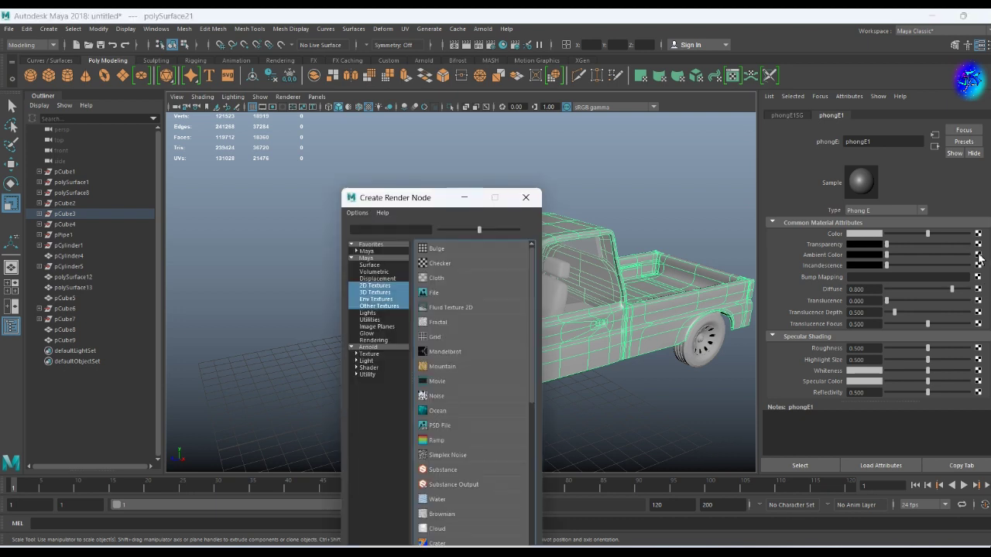
click(438, 296)
- Select the front bumper, then the front wheel for polygon editing
click(616, 395)
mouse_move(614, 394)
alt+mouse_down()
mouse_move(526, 405)
mouse_move(591, 427)
alt+mouse_up()
click(433, 356)
mouse_move(434, 356)
alt+mouse_down()
mouse_move(502, 377)
mouse_move(446, 380)
alt+mouse_up()
right_click(502, 377)
click(446, 380)
shift+right_click(446, 380)
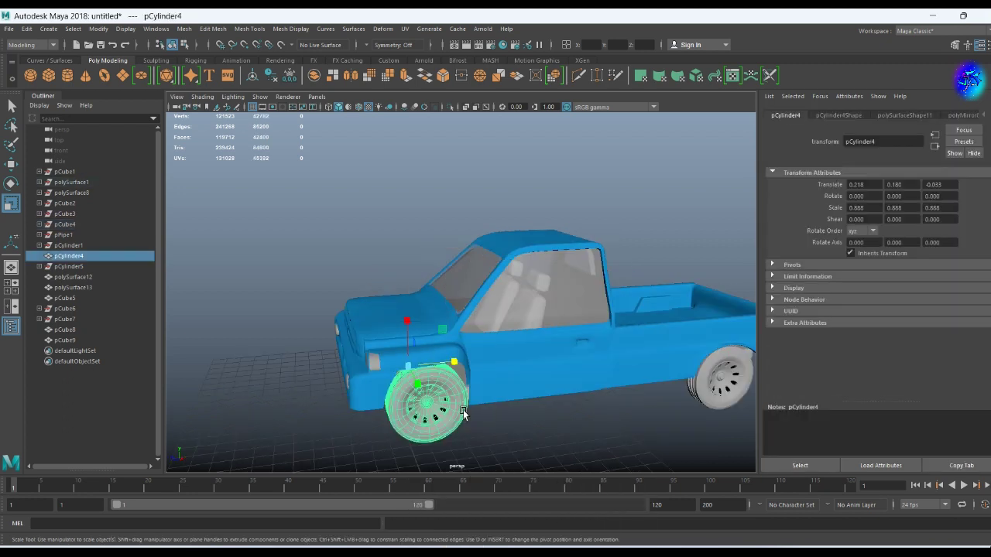
- Separate the combined wheel mesh into individual wheel objects
shift+right_drag(446, 380, 429, 493)
alt+drag(428, 493, 765, 420)
click(655, 360)
click(326, 365)
click(655, 361)
- Give the front wheel a new Lambert material with a dark black colour
alt+drag(655, 361, 597, 382)
right_click(364, 341)
click(379, 333)
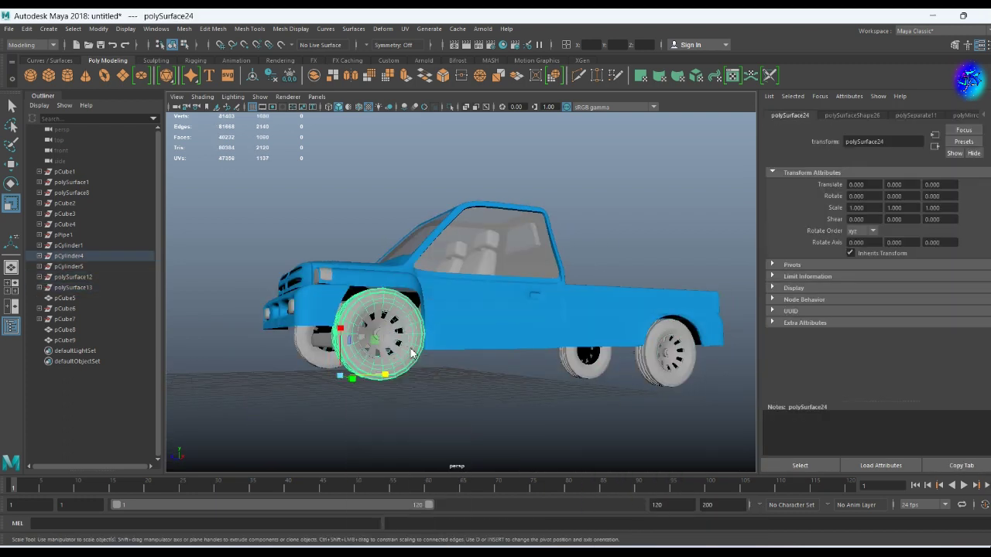
right_drag(380, 317, 531, 498)
click(863, 233)
click(899, 215)
- Darken the rear and middle wheels' material colours to black
click(317, 349)
click(572, 371)
click(666, 356)
click(863, 233)
click(898, 215)
click(590, 383)
click(863, 233)
click(899, 215)
- Apply the dark material to the front wheel, then select the far-side rear wheel for a new material
click(316, 362)
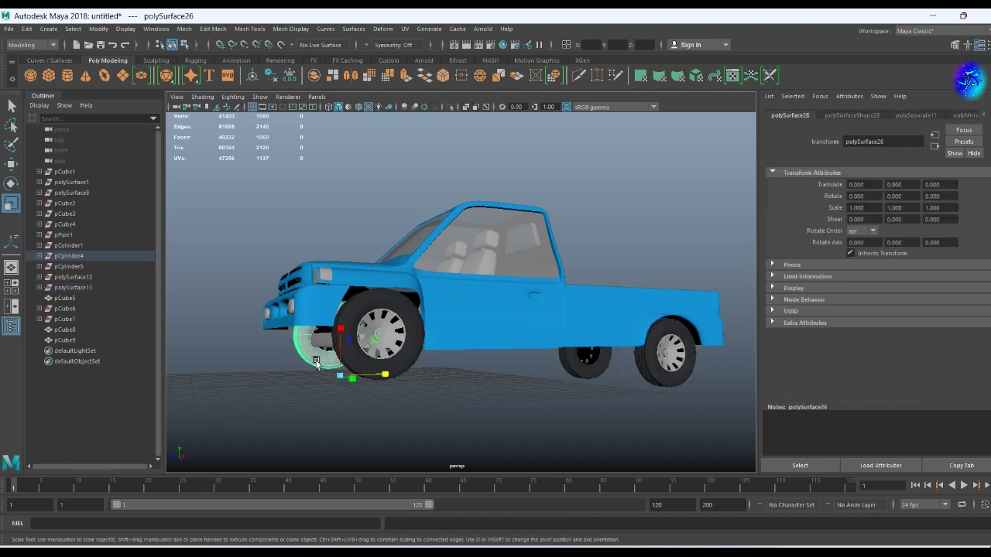
right_drag(325, 298, 399, 457)
click(428, 434)
alt+drag(428, 434, 491, 413)
click(567, 351)
mouse_move(567, 351)
alt+mouse_down()
mouse_move(636, 453)
mouse_move(569, 319)
alt+mouse_up()
click(569, 319)
right_drag(439, 276, 435, 546)
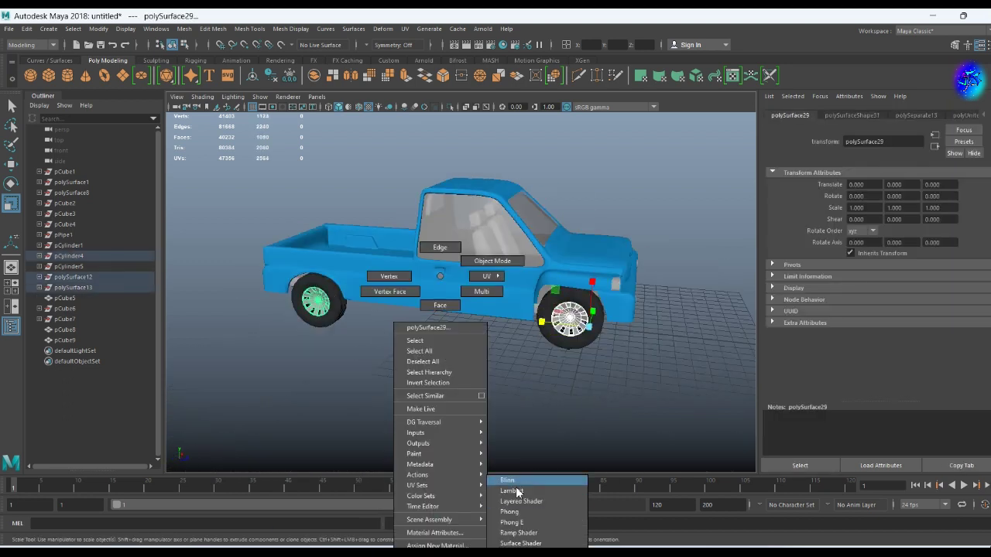
- Give the rear wheel a new Blinn material and set its colour
right_drag(517, 493, 507, 481)
click(833, 218)
click(531, 405)
- Assign a new red Blinn material to the front lights
mouse_move(531, 405)
alt+mouse_down()
mouse_move(470, 331)
mouse_move(479, 333)
alt+mouse_up()
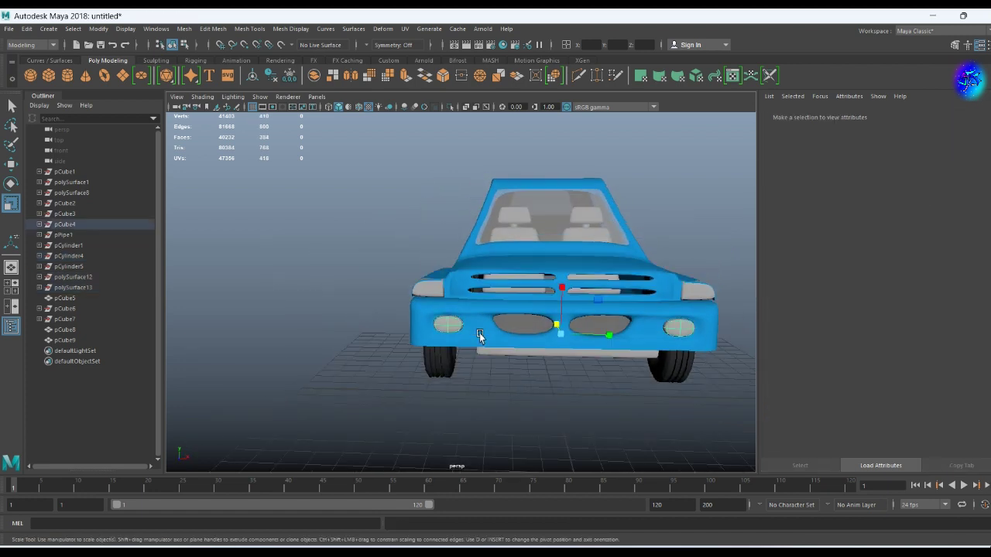
click(670, 328)
alt+drag(671, 328, 625, 342)
mouse_move(566, 275)
right_down()
mouse_move(588, 542)
mouse_move(563, 545)
right_up()
click(864, 234)
click(852, 272)
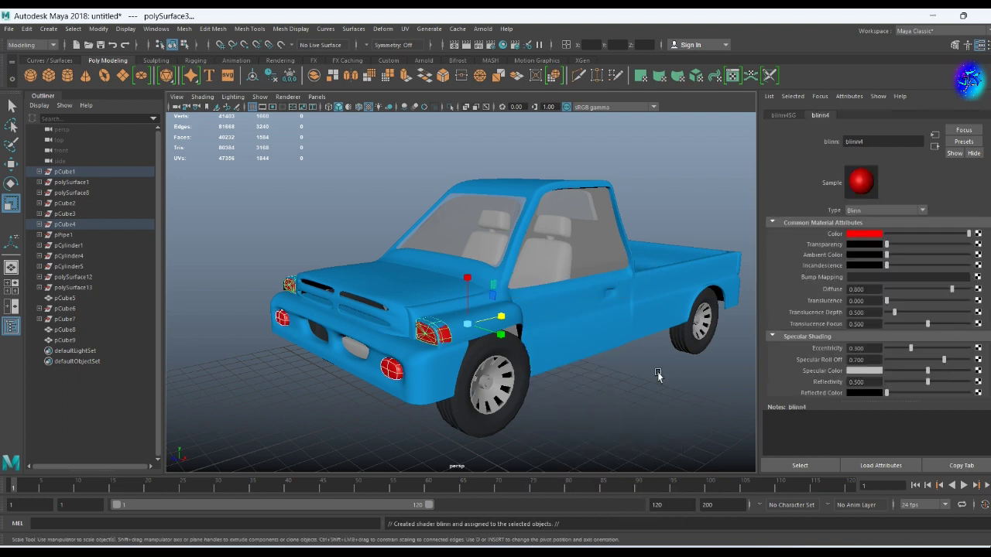
- Try shrinking the headlight slightly, then undo the scaling
click(658, 376)
alt+right_drag(657, 376, 624, 398)
alt+drag(624, 398, 642, 392)
click(509, 336)
alt+right_drag(509, 336, 589, 364)
mouse_move(588, 364)
mouse_down()
mouse_move(572, 381)
mouse_move(637, 387)
mouse_move(463, 374)
mouse_up()
key(w)
key(ctrl+z)
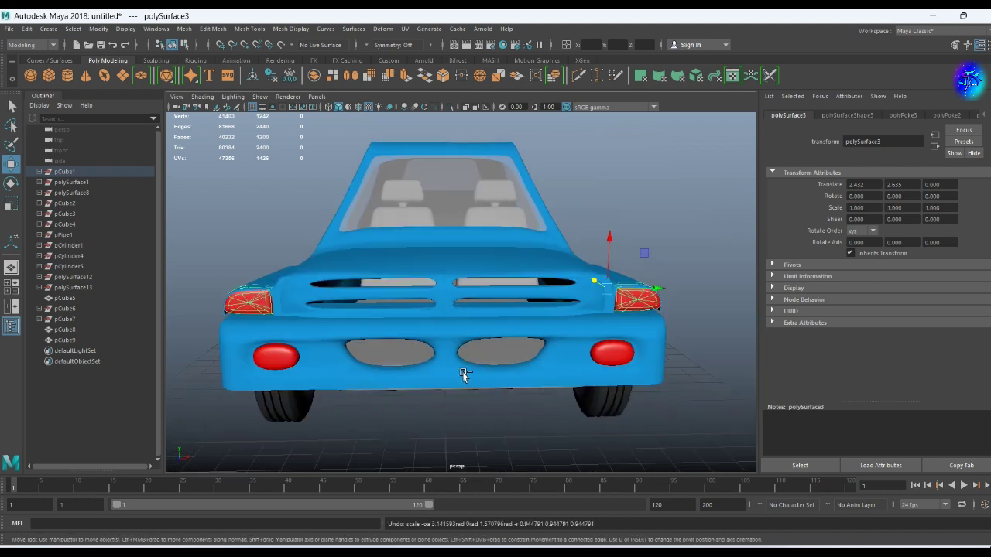
- Separate the lights and delete the extra light piece
shift+right_drag(462, 375, 564, 498)
click(637, 306)
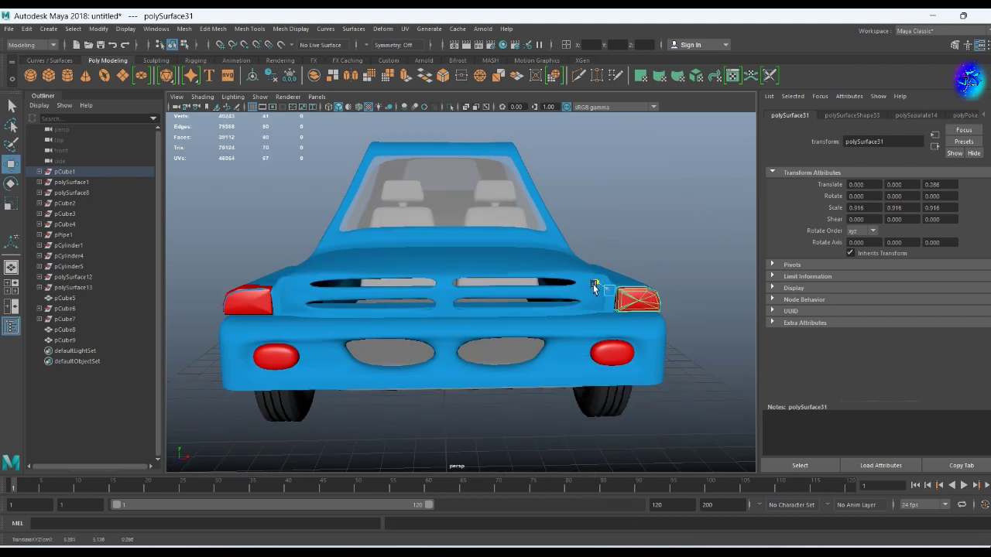
key(Delete)
click(631, 306)
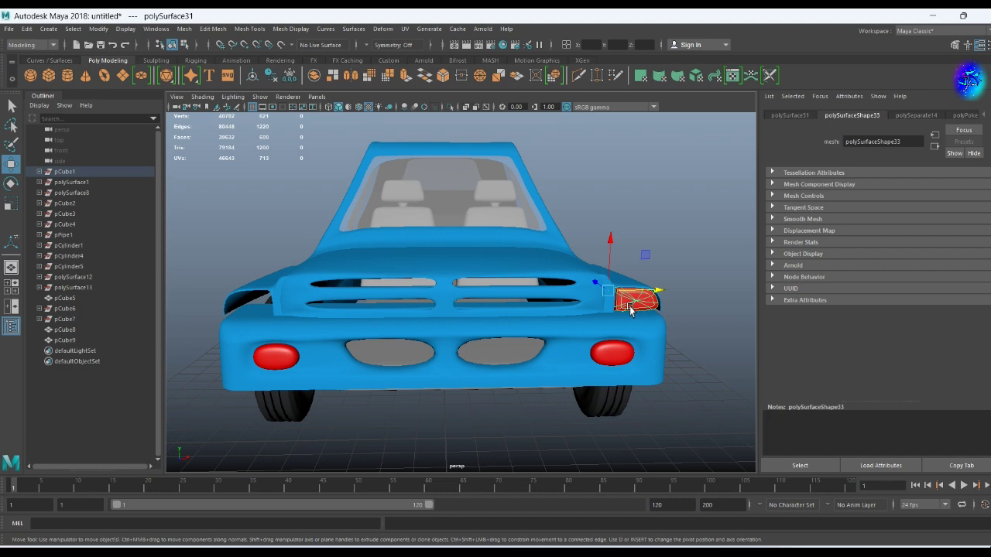
- Assign a new red Blinn material to the tail-light faces at the rear of the bed
alt+drag(498, 438, 491, 449)
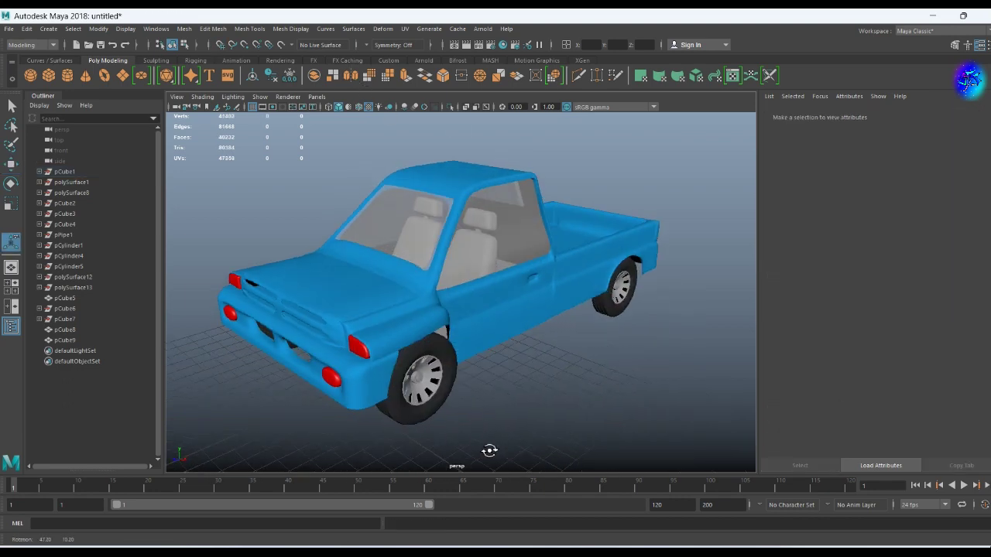
scroll(570, 356, up, 5)
click(578, 389)
alt+drag(577, 389, 539, 407)
click(416, 398)
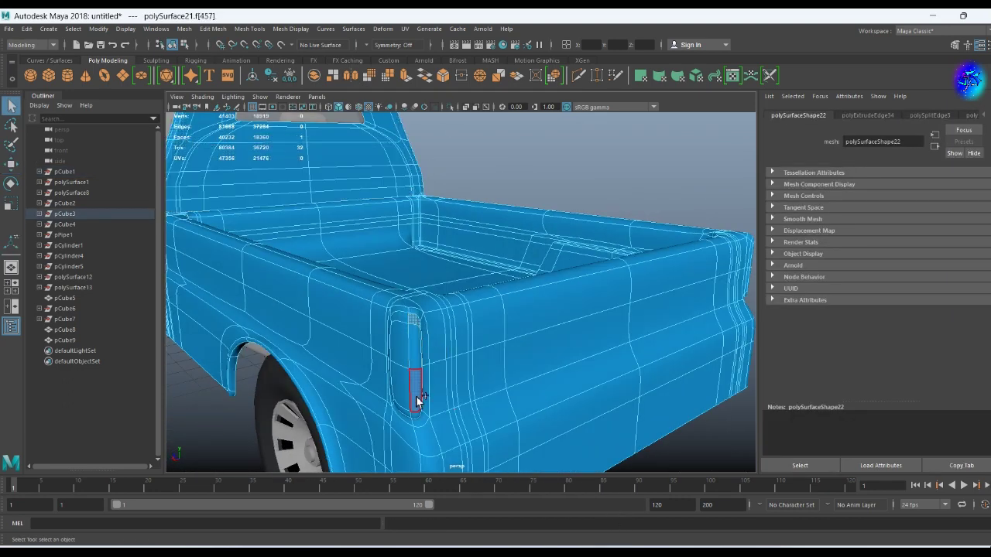
mouse_move(405, 413)
alt+mouse_down()
mouse_move(330, 348)
mouse_move(501, 430)
alt+mouse_up()
shift+click(502, 430)
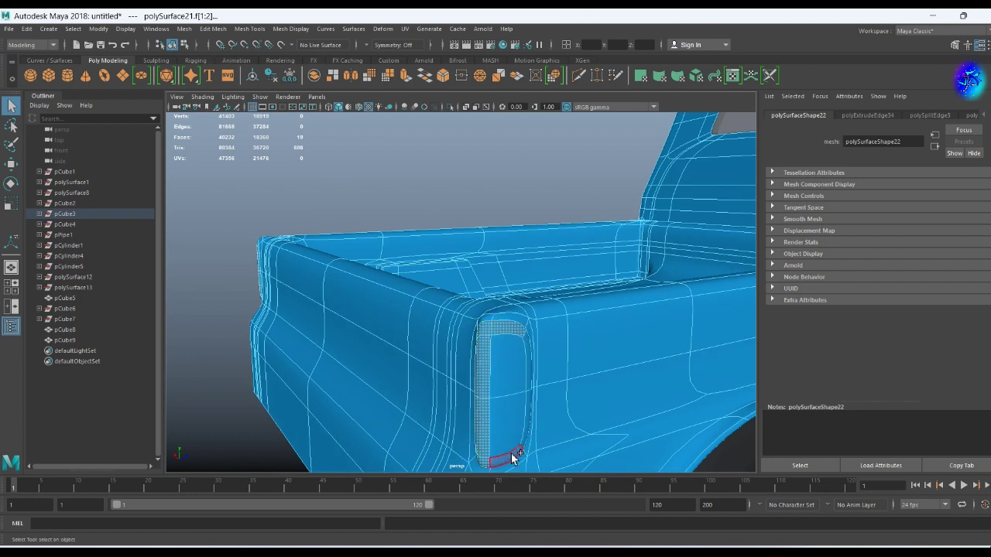
right_drag(505, 325, 580, 491)
click(857, 240)
- Switch the viewport background to black and view the whole truck from the side
click(486, 206)
scroll(519, 375, down, 5)
mouse_move(519, 376)
alt+mouse_down()
mouse_move(650, 394)
mouse_move(537, 378)
mouse_move(885, 382)
mouse_move(641, 401)
mouse_move(547, 401)
mouse_move(535, 391)
alt+mouse_up()
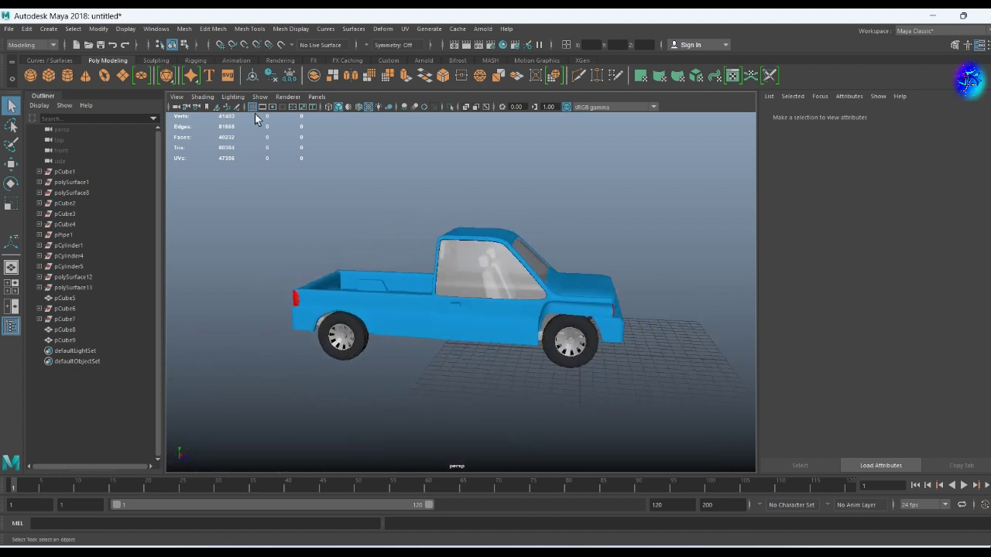
key(alt+b)
mouse_move(404, 367)
alt+mouse_down()
mouse_move(382, 382)
mouse_move(431, 398)
alt+mouse_up()
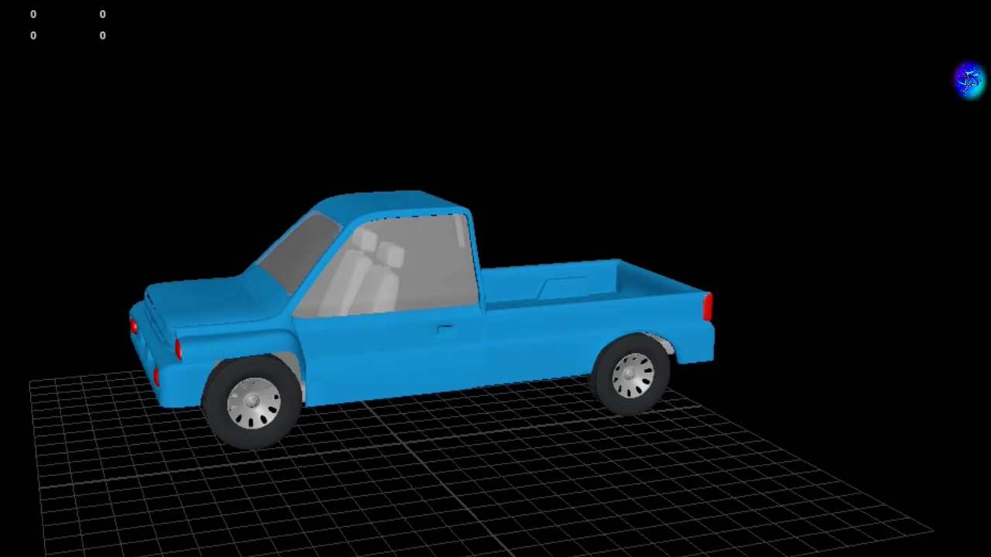